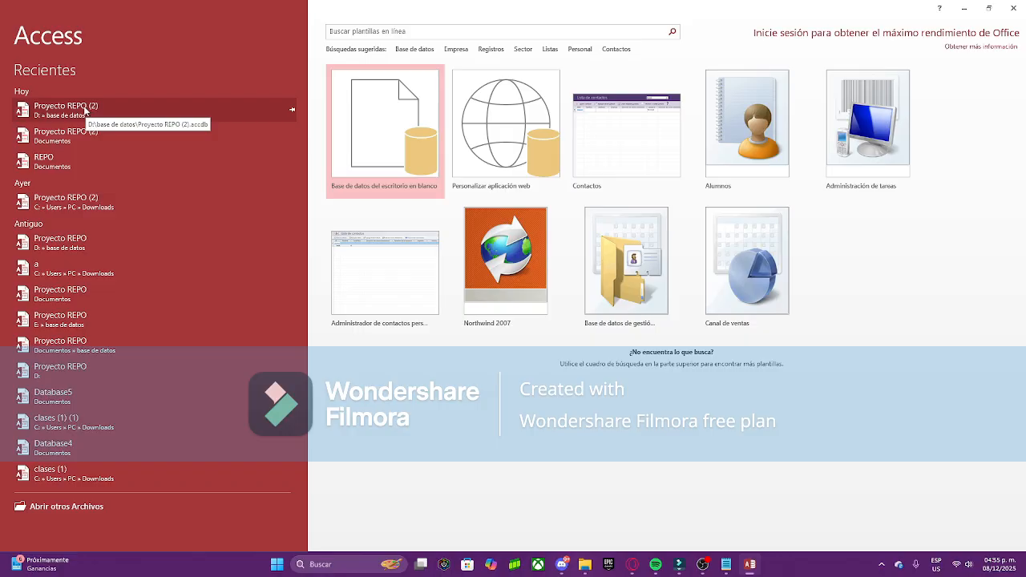
Step: Open the recent database Proyecto REPO (2) from the Access start screen
left_click(87, 110)
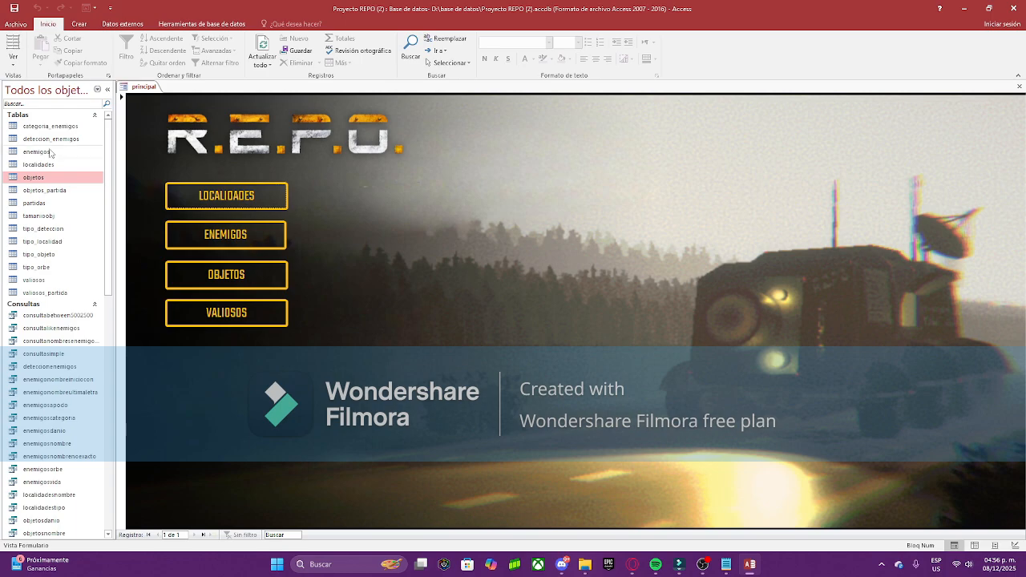
Step: Open the objetos table as a datasheet and select its id_objeto column
double_click(52, 178)
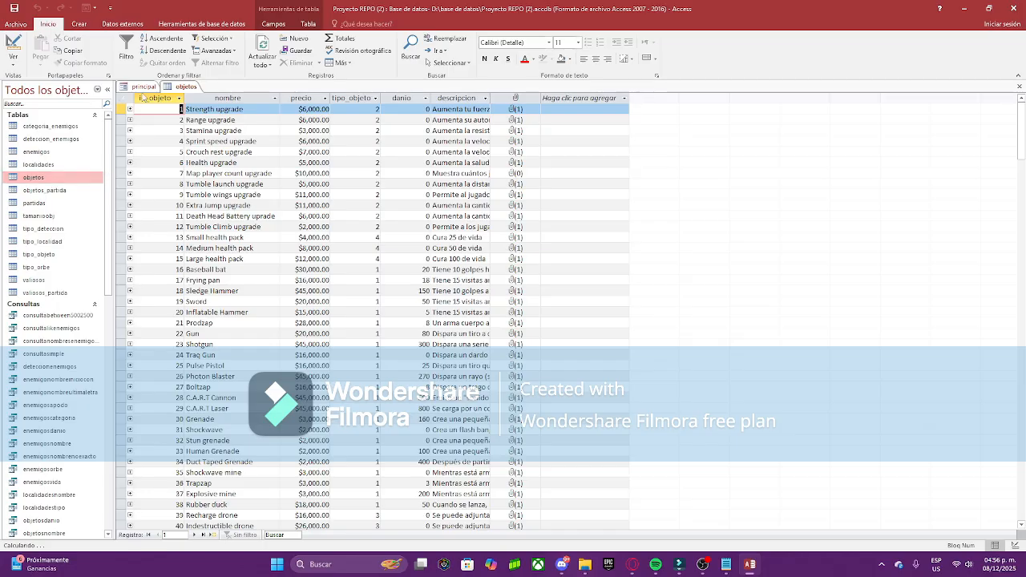
left_click(160, 98)
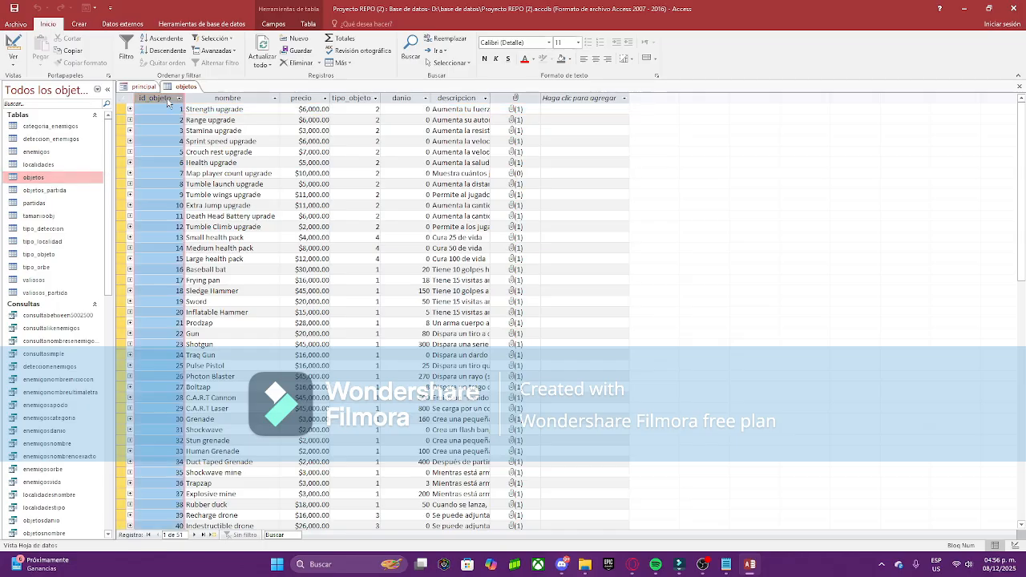
left_click(152, 110)
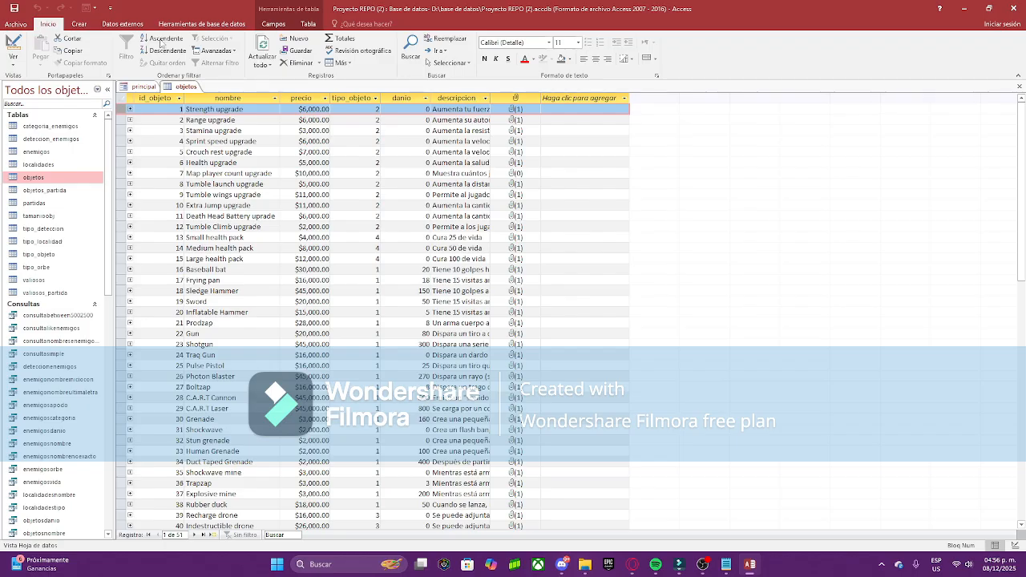
left_click(172, 98)
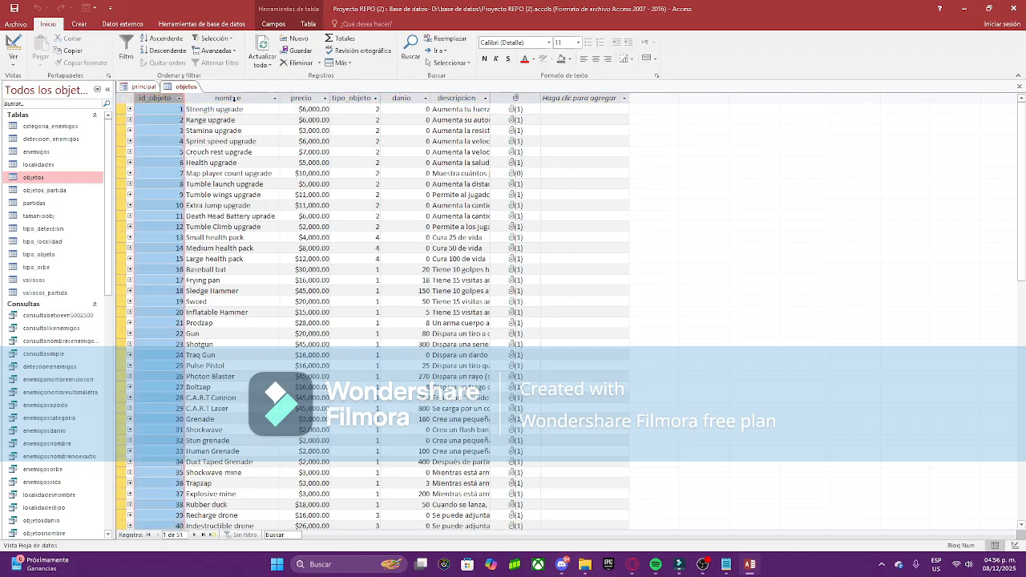
right_click(185, 89)
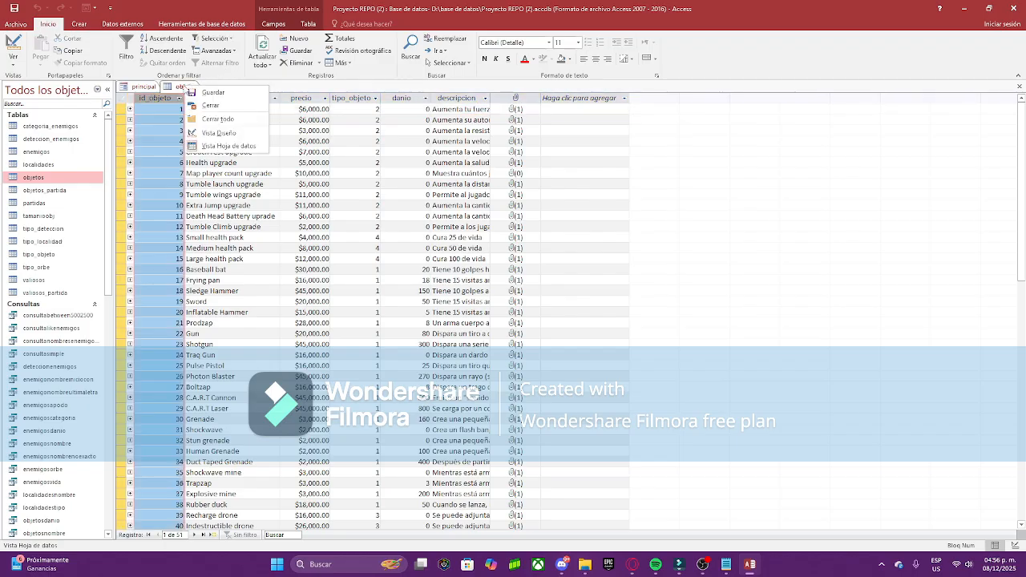
Step: Switch objetos to Design view and review the data types of id_objeto, nombre, descripcion and Imagen
left_click(218, 133)
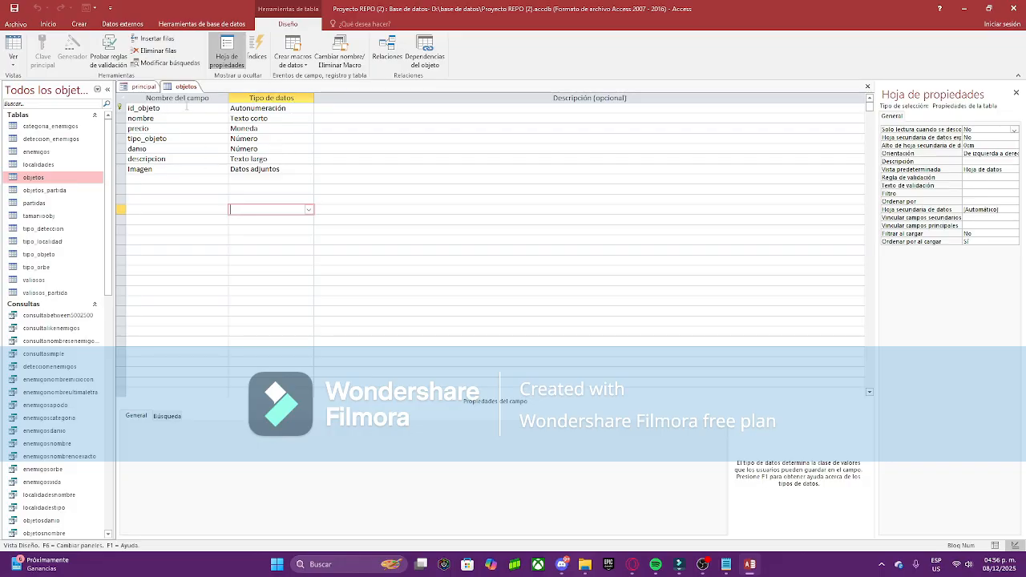
left_click(171, 107)
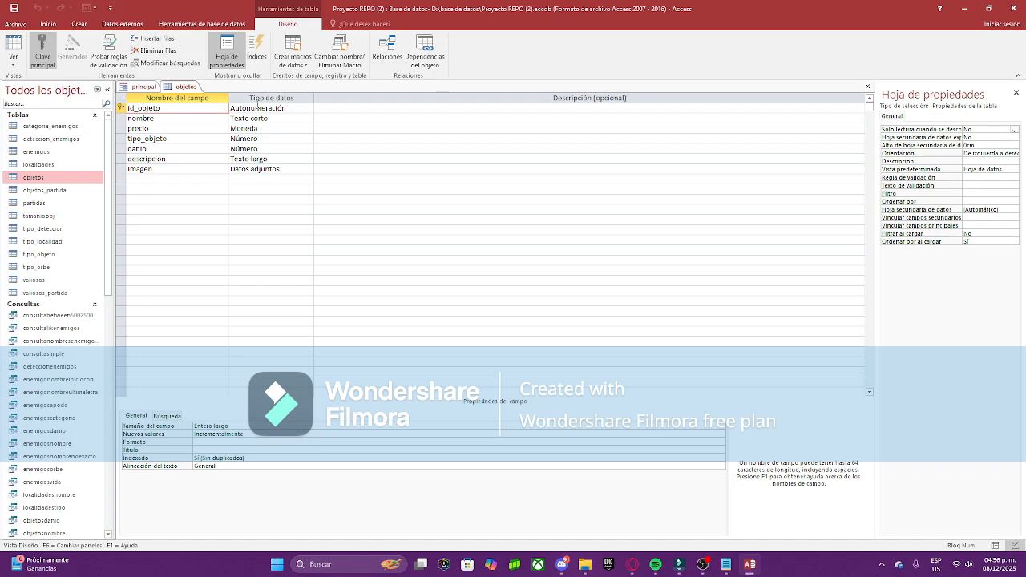
left_click(257, 107)
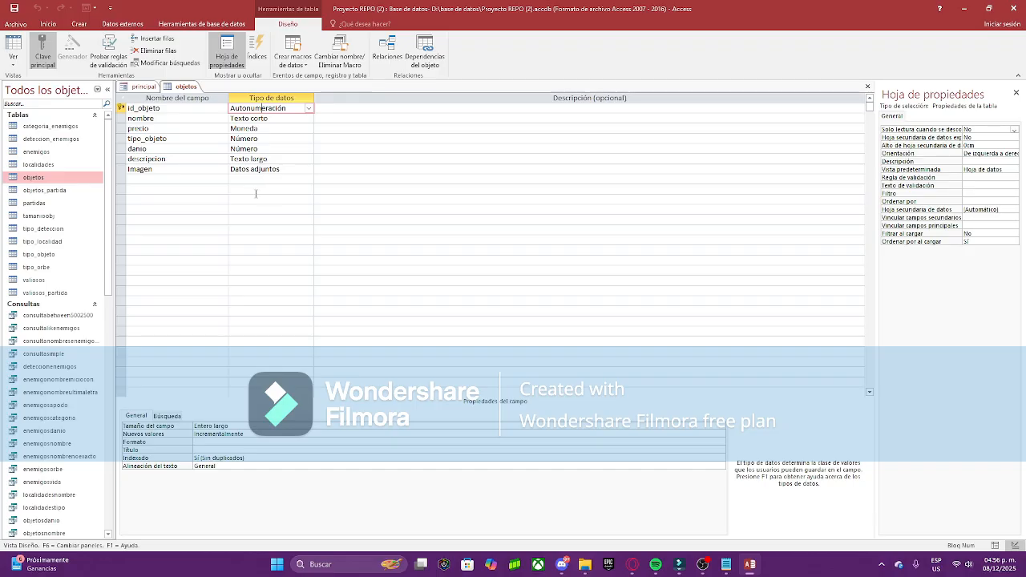
left_click(172, 121)
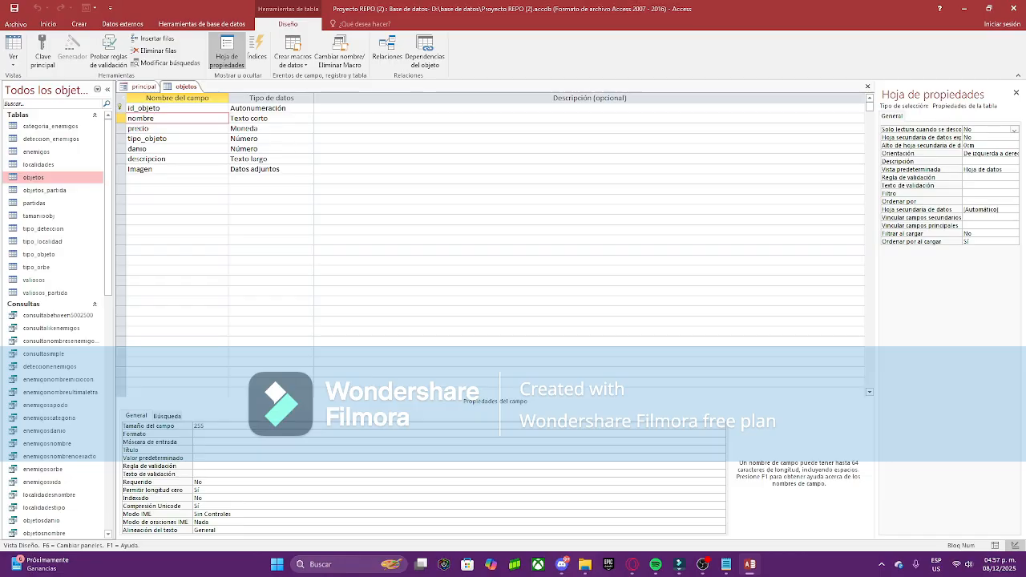
left_click(186, 170)
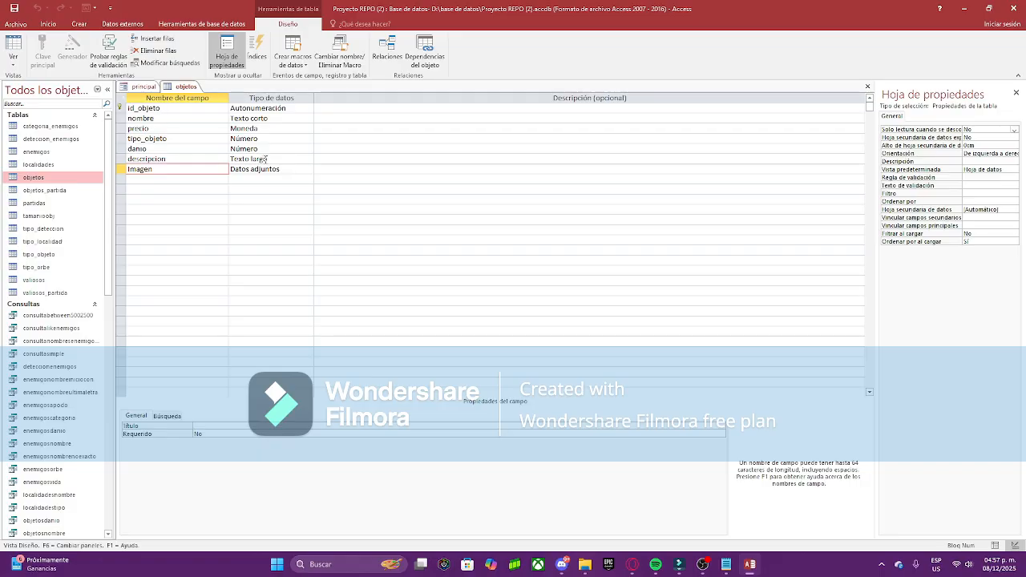
left_click(279, 167)
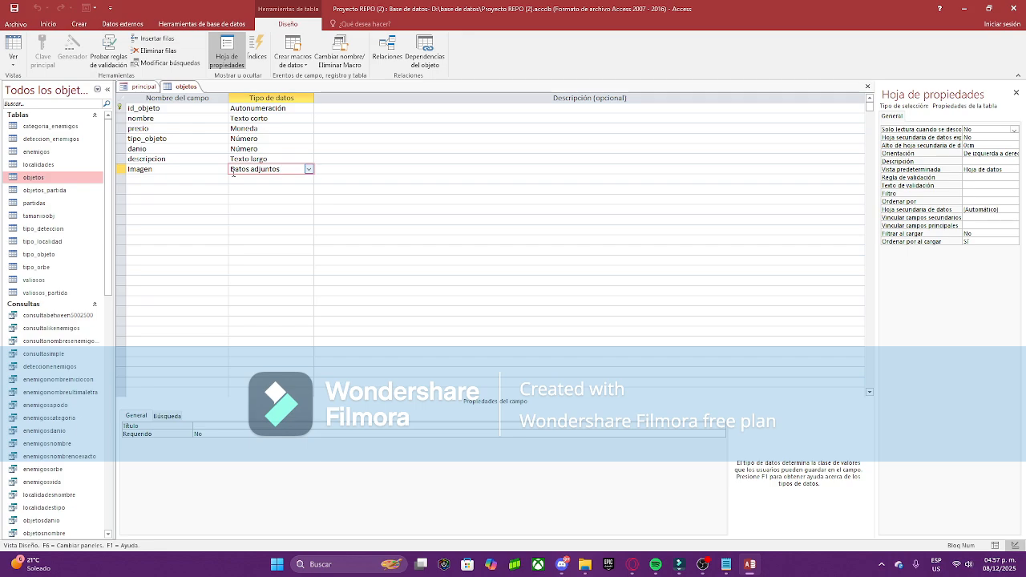
left_click(213, 161)
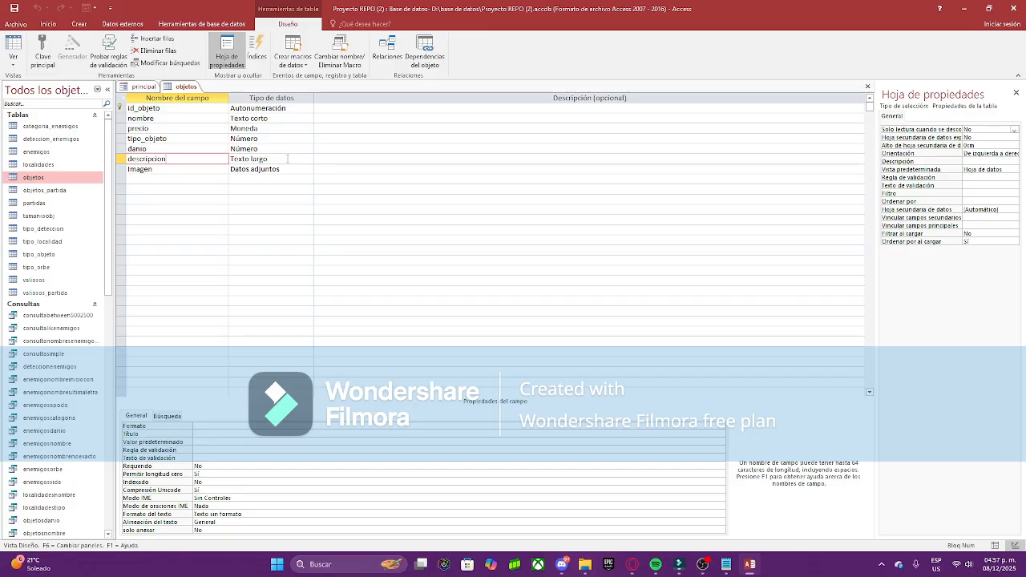
left_click(288, 169)
left_click(308, 169)
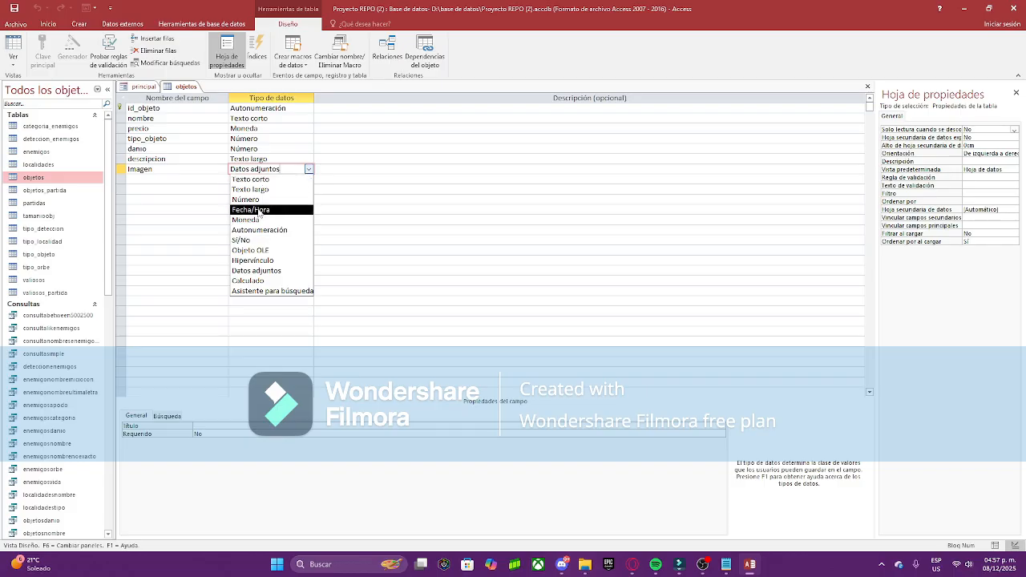
left_click(212, 239)
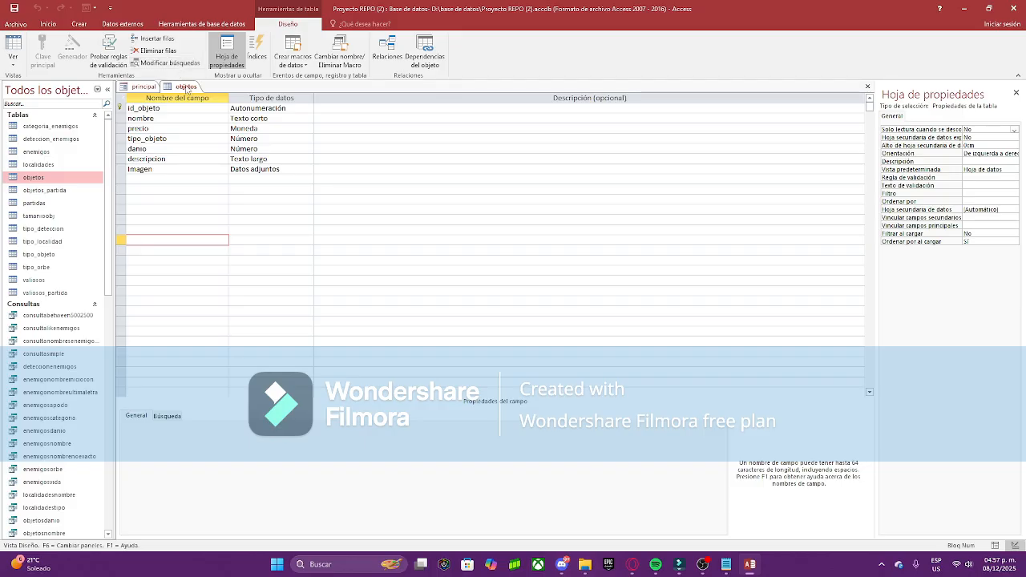
left_click(78, 23)
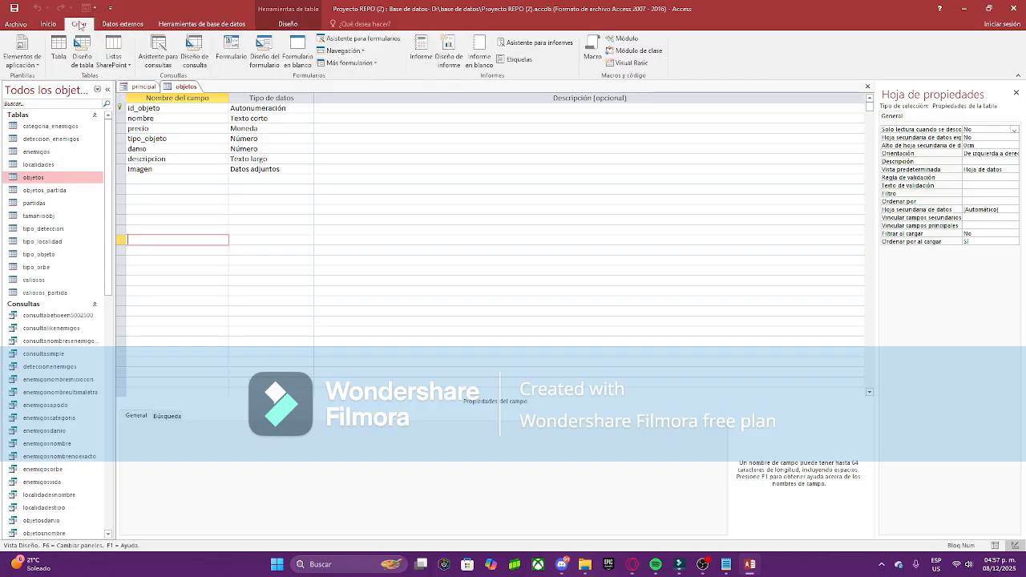
Step: Start a new table in Design view and close the objetos table
left_click(83, 48)
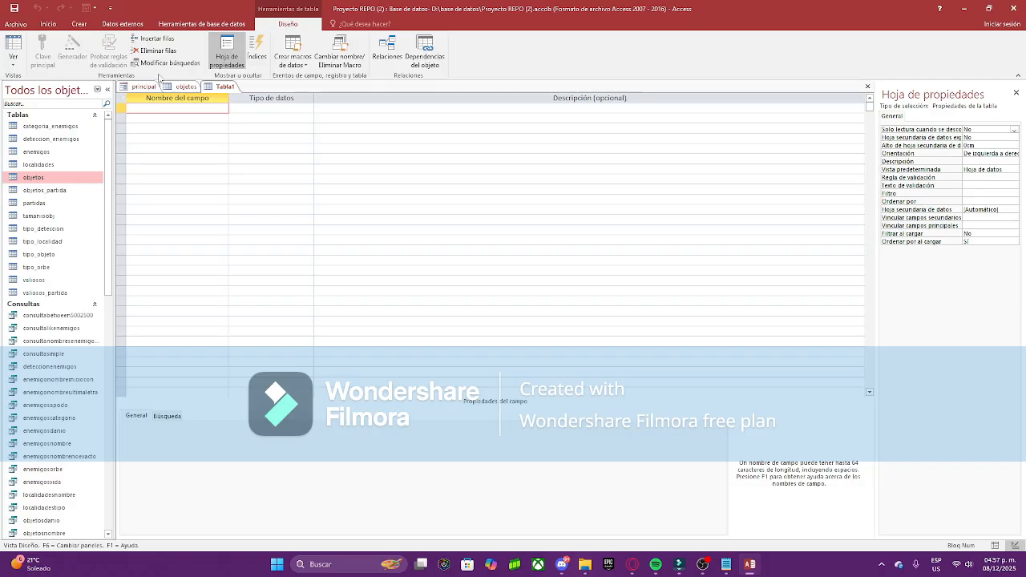
right_click(184, 87)
left_click(200, 108)
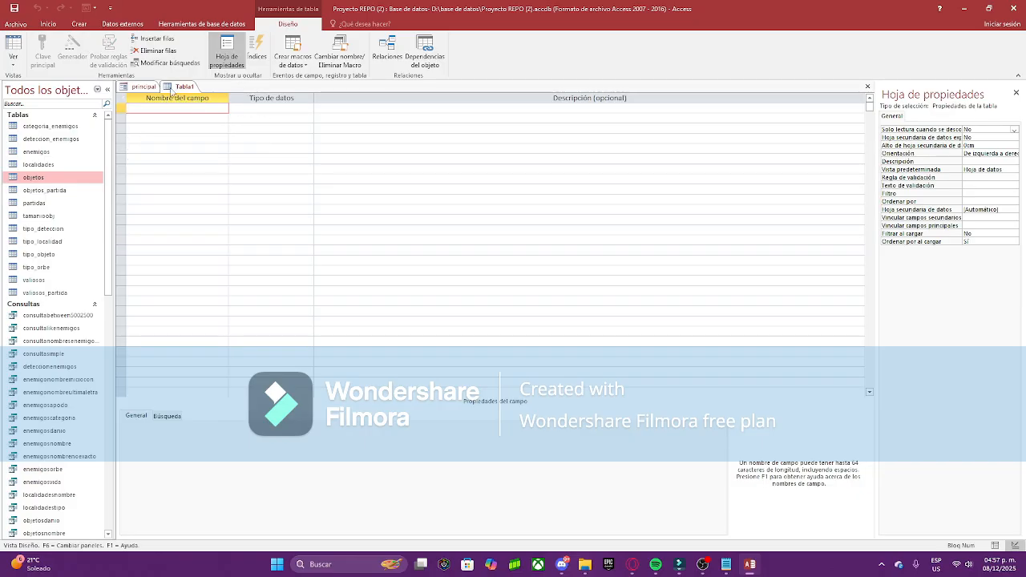
Step: Add an id field of type Autonumeración and make it the primary key
type("Id")
key("Tab")
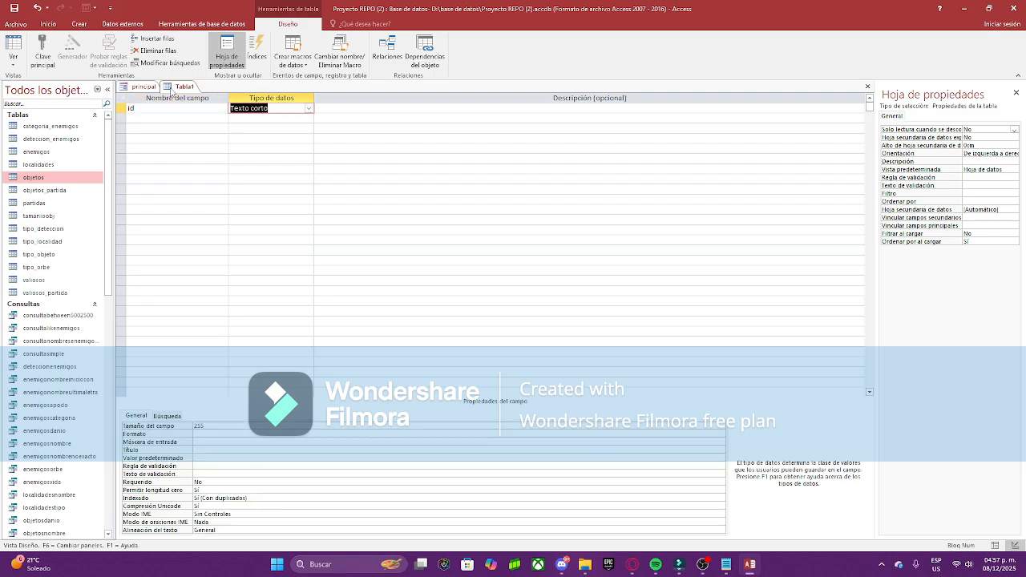
type("au")
key("Tab")
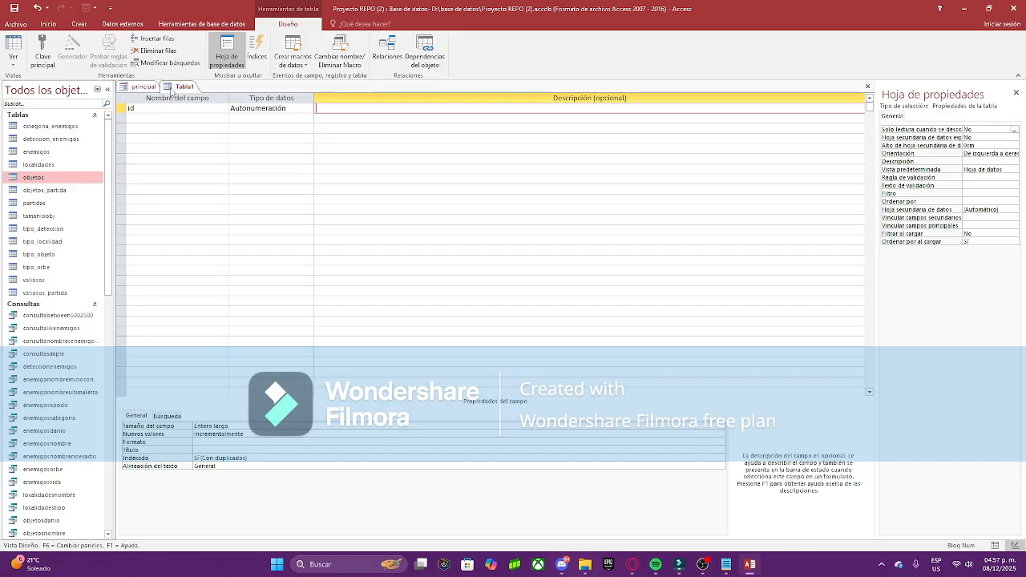
left_click(43, 50)
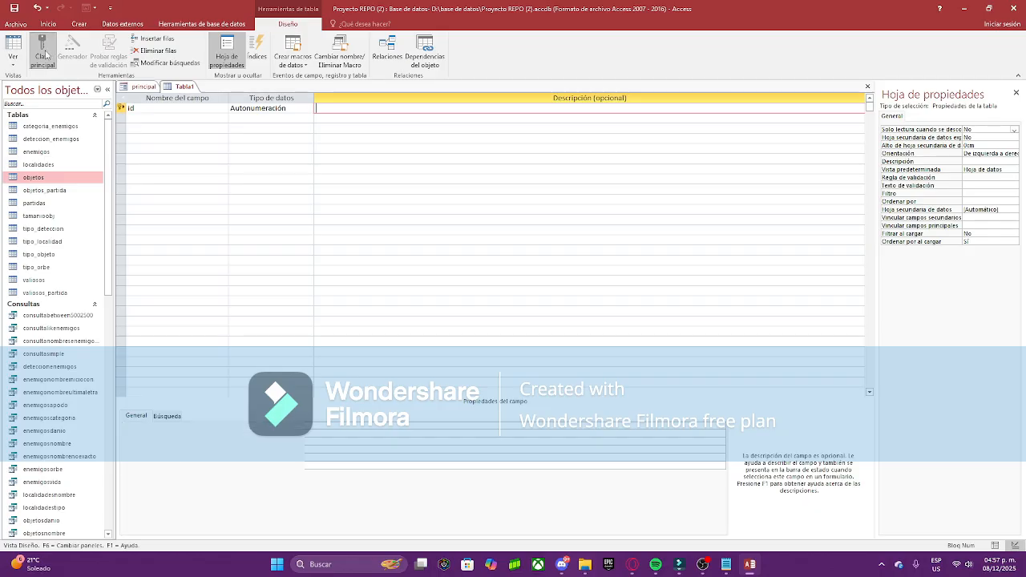
key("Return")
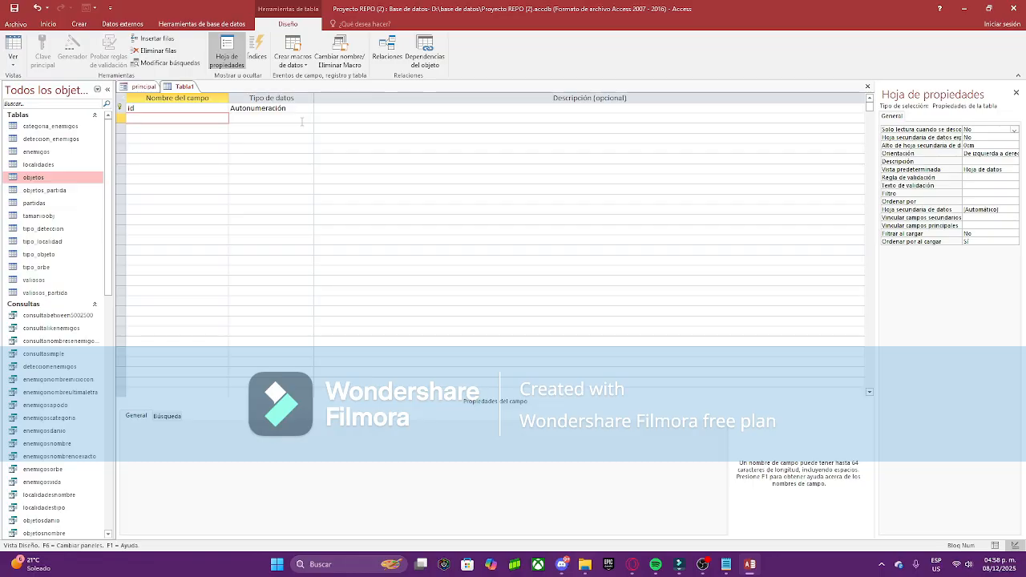
Step: Add nombre as Texto corto with field size 20 and Requerido set to Sí
type("nombre")
key("Return")
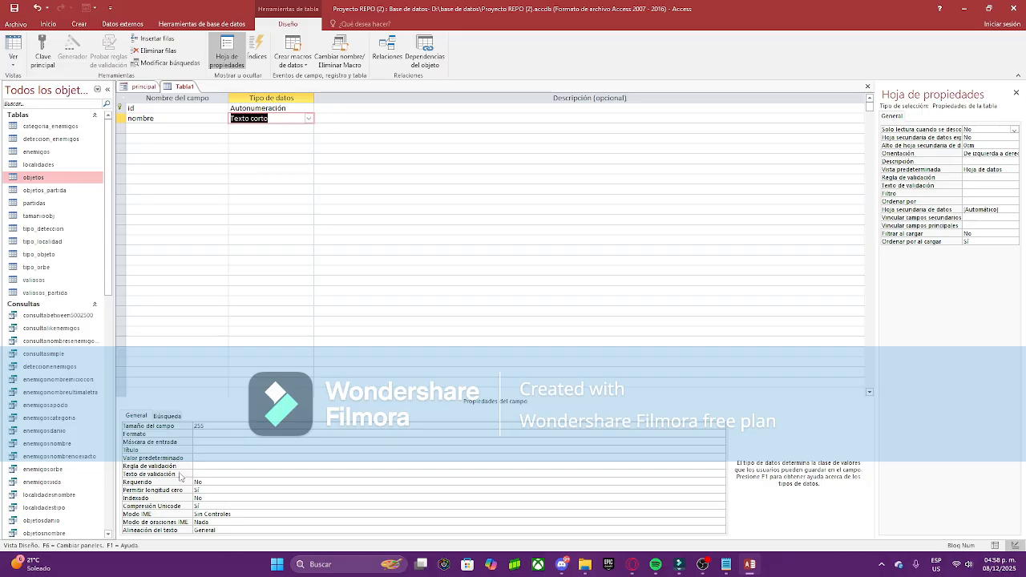
left_click(236, 427)
key("BackSpace")
type("0")
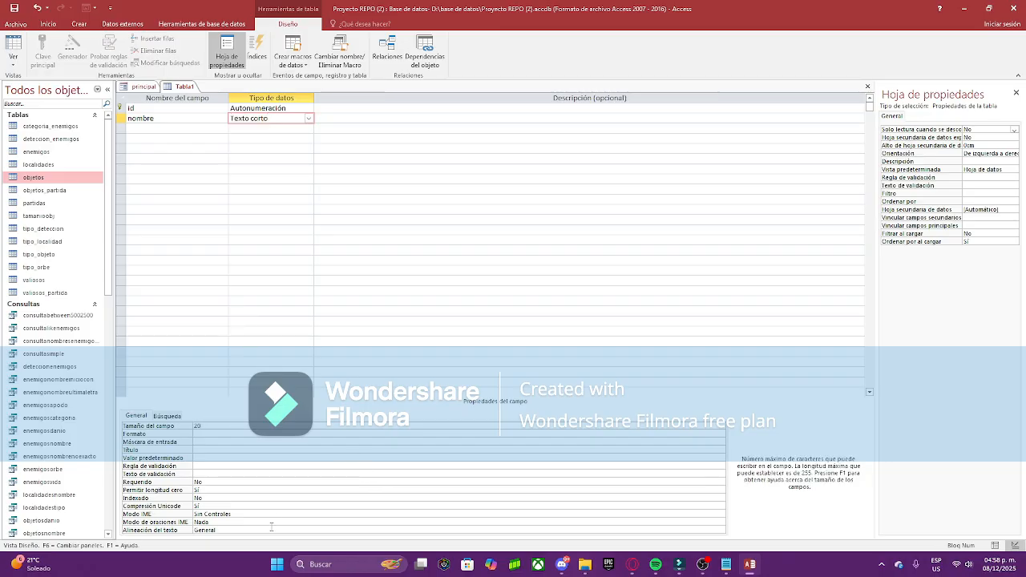
left_click(208, 483)
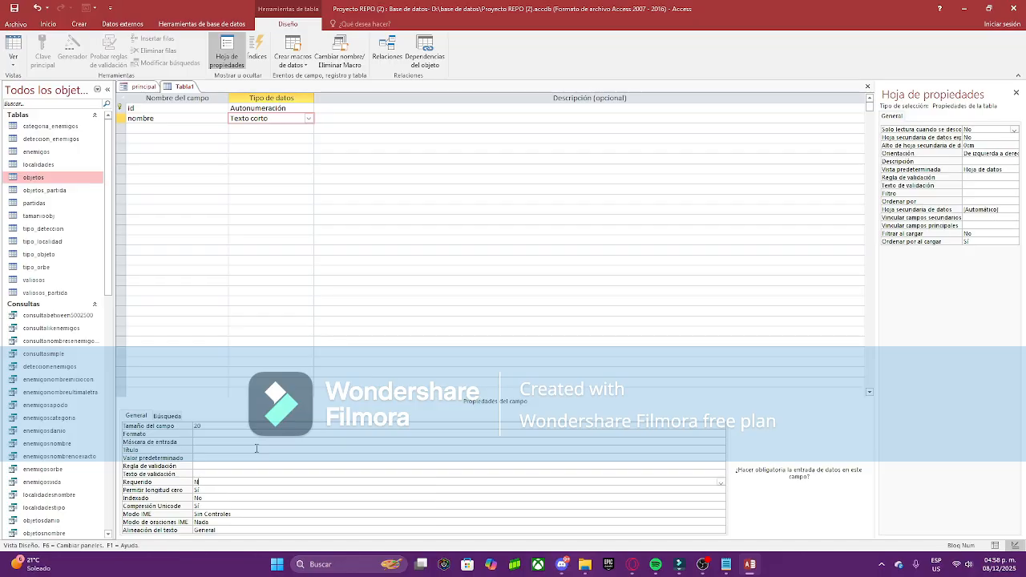
key("Down")
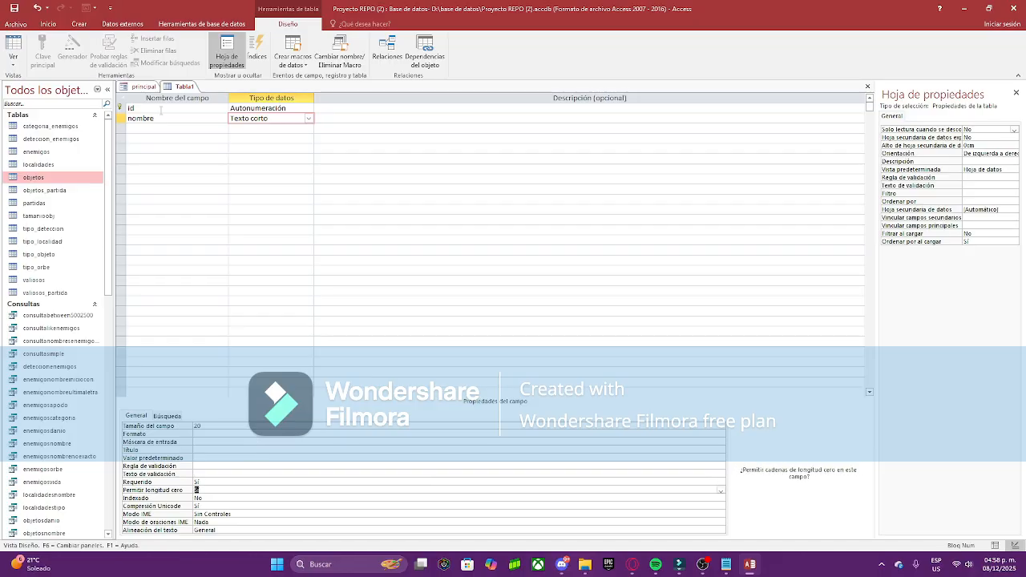
Step: Add an apellido_materno Texto corto field with field size 20
left_click(176, 128)
type("apellido")
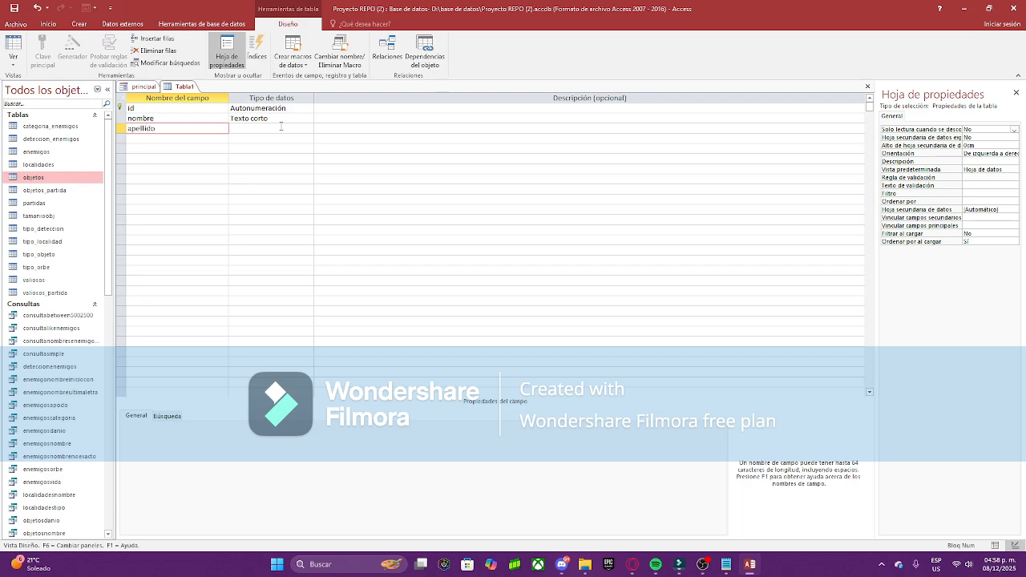
type("_materno")
key("Tab")
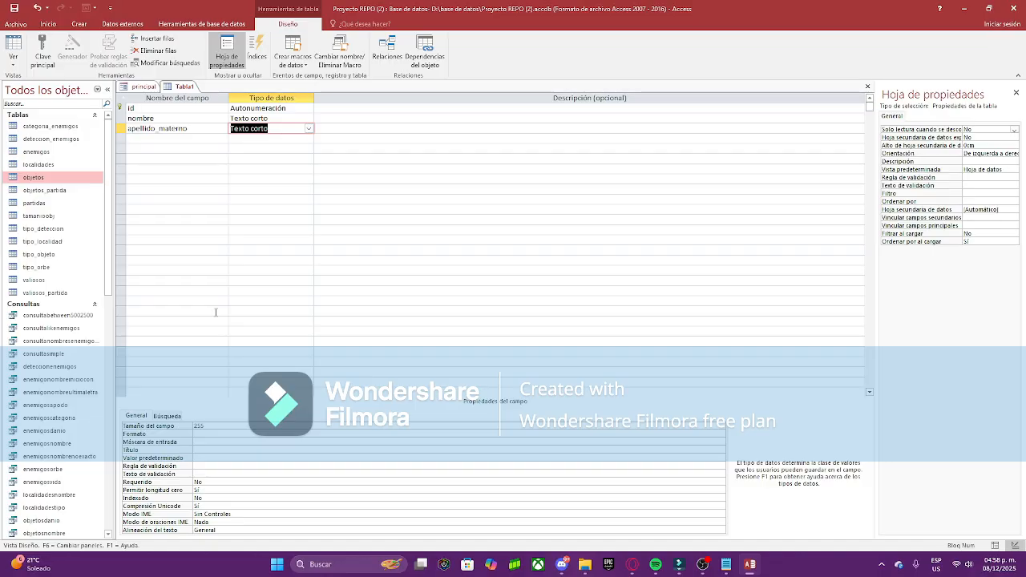
left_click(245, 426)
type("20")
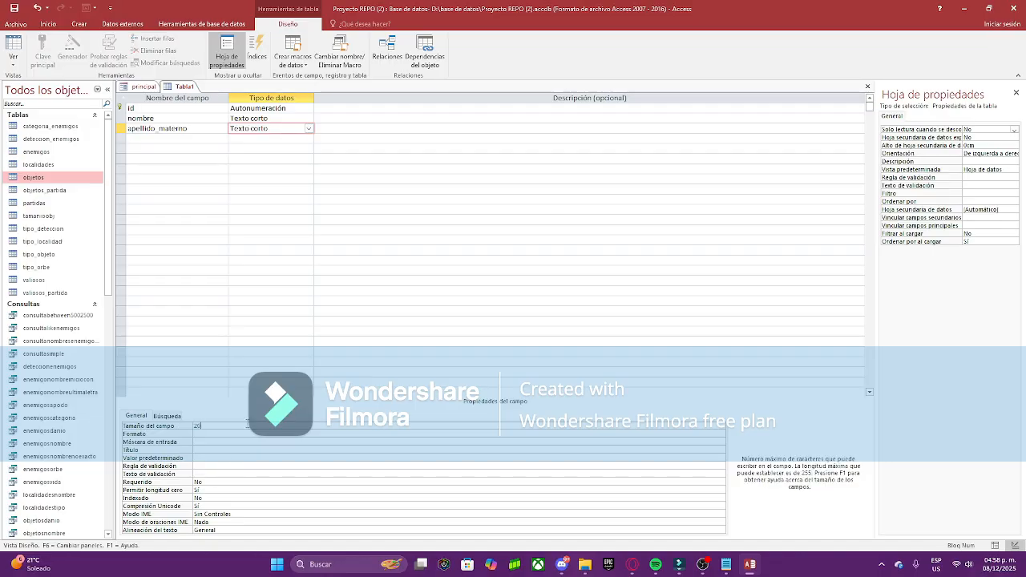
left_click(218, 483)
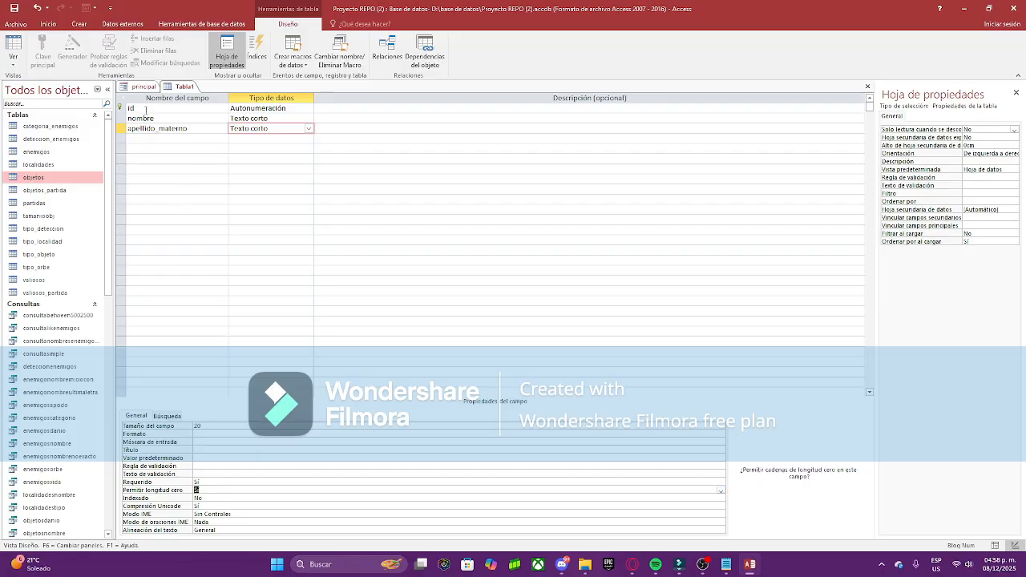
Step: Add apellido_paterno as Texto corto, try Requerido 'si', and dismiss the not-in-list warning
left_click(140, 140)
type("apellid")
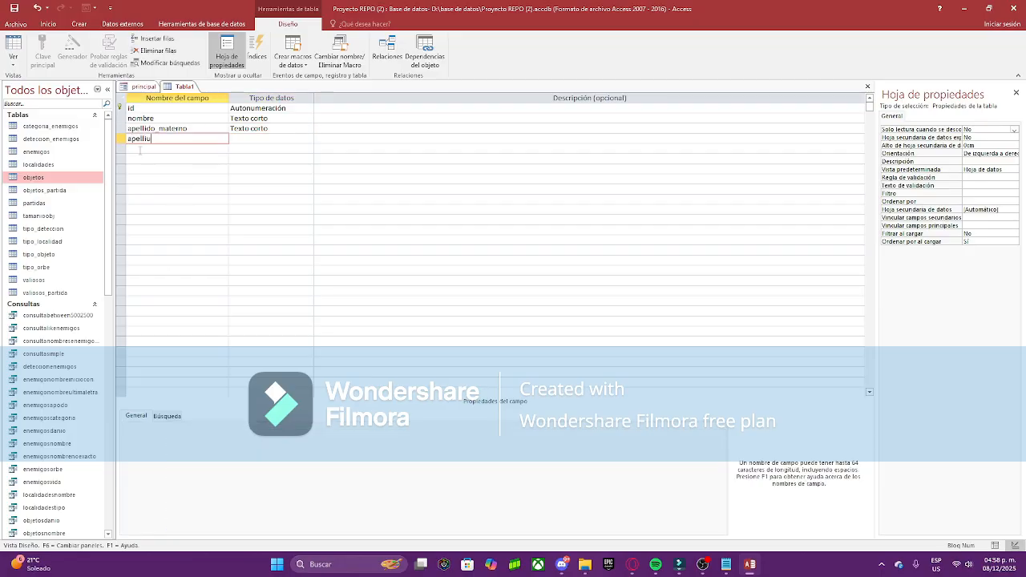
type("o_paterno")
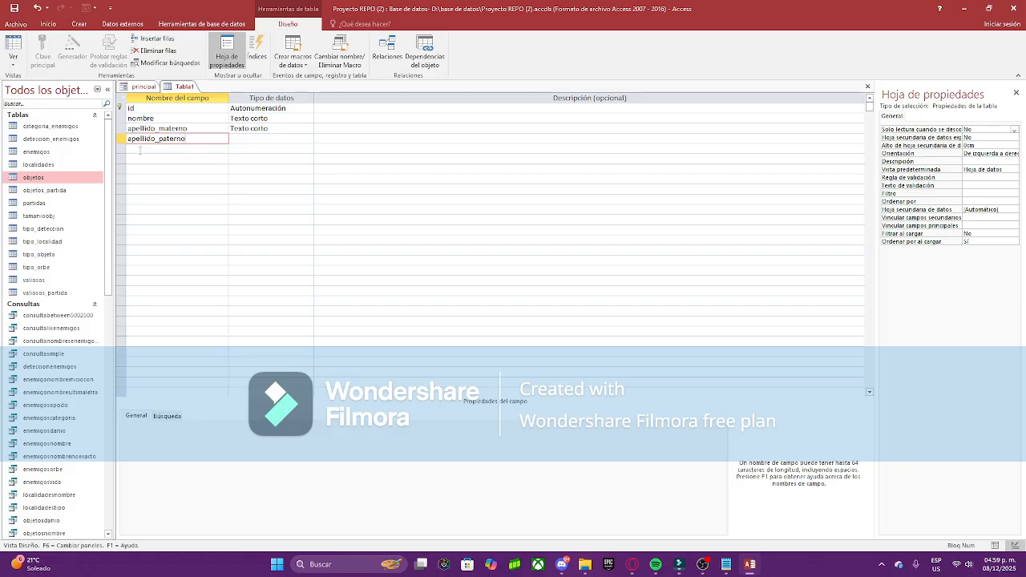
key("Tab")
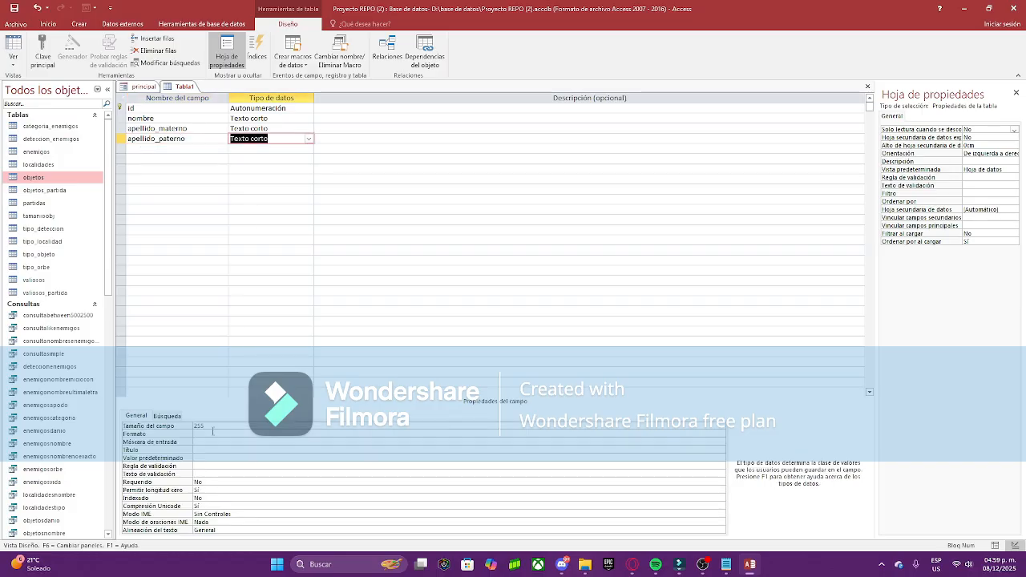
left_click(213, 427)
key("BackSpace")
key("BackSpace")
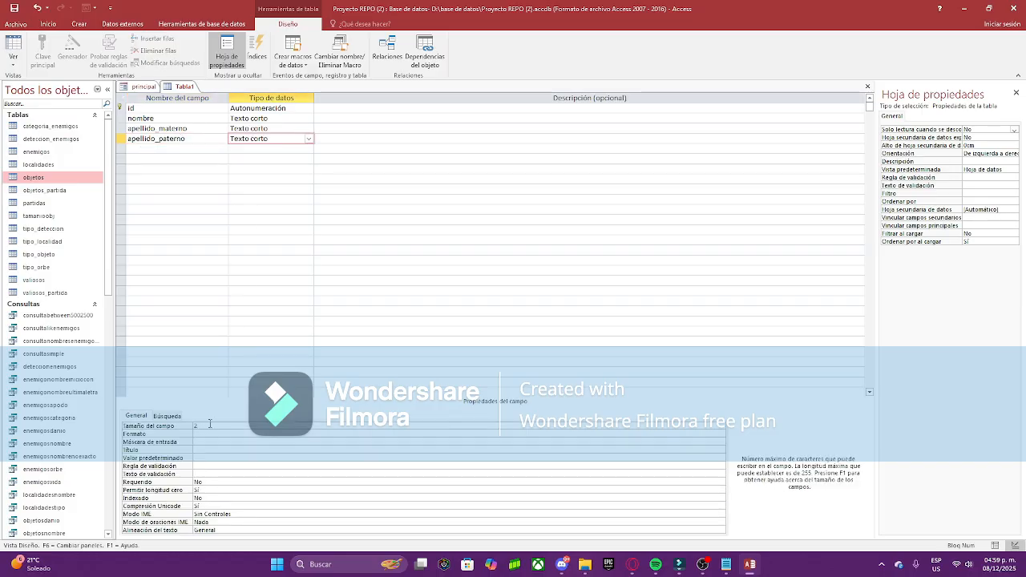
double_click(213, 484)
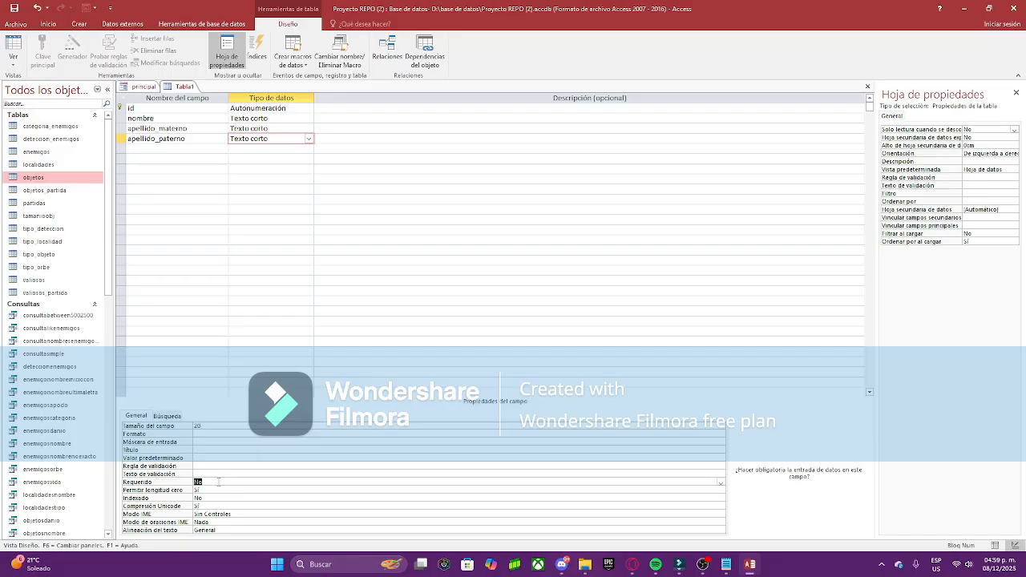
type("si")
key("Return")
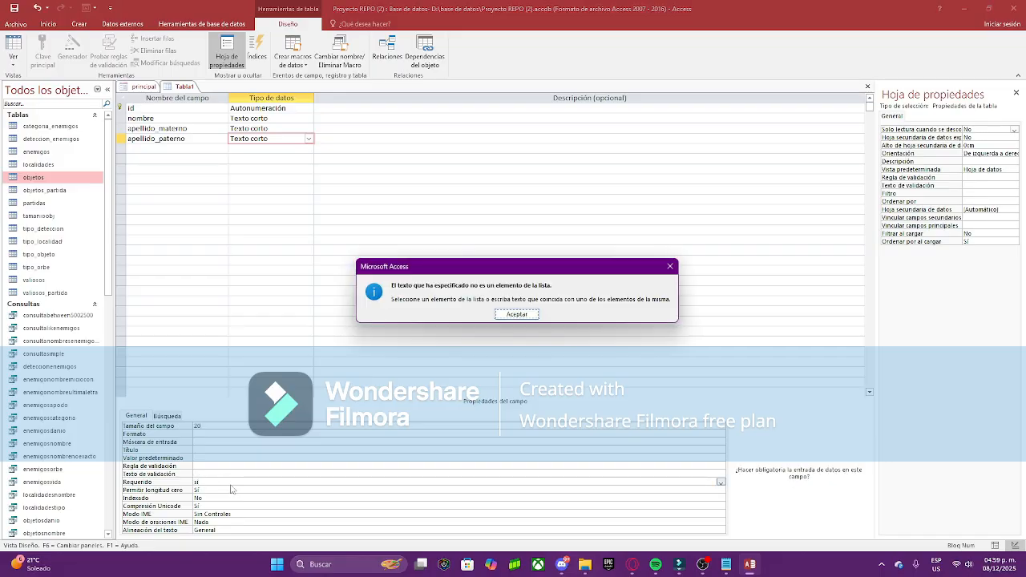
left_click(517, 313)
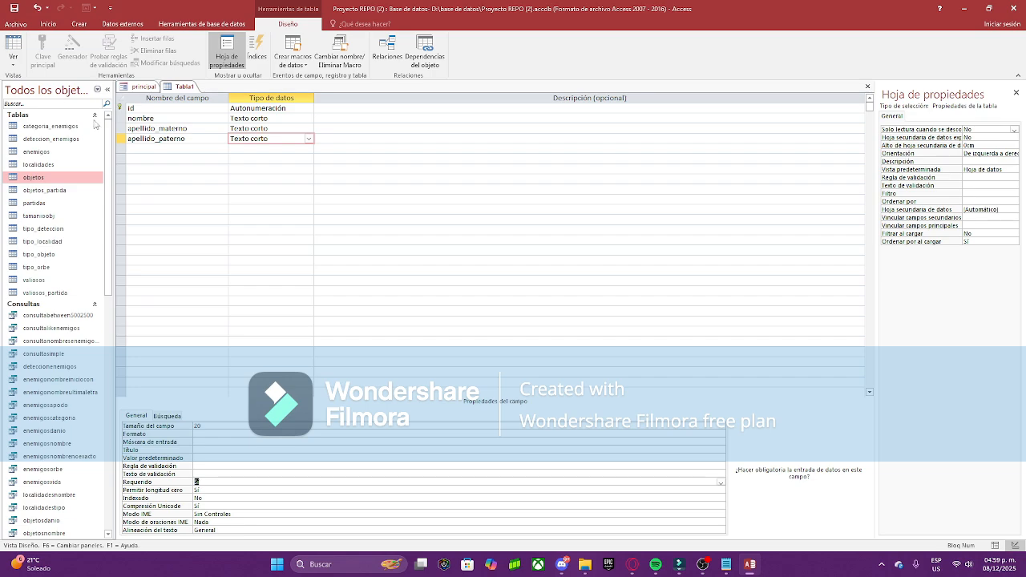
Step: Add a fecha_nac field of type Fecha/Hora formatted as Fecha corta
left_click(160, 149)
type("fechanac")
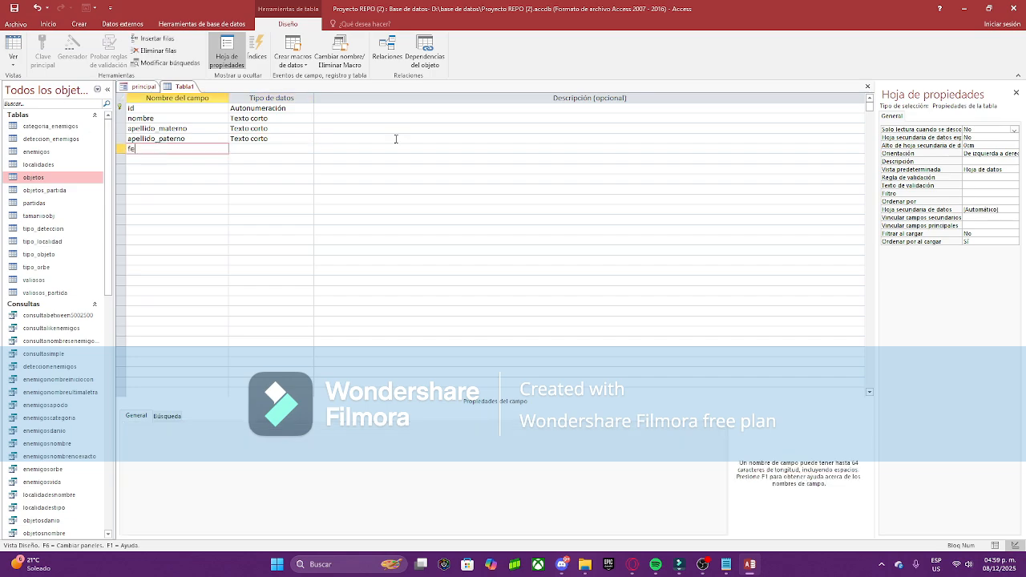
key("BackSpace")
key("BackSpace")
key("BackSpace")
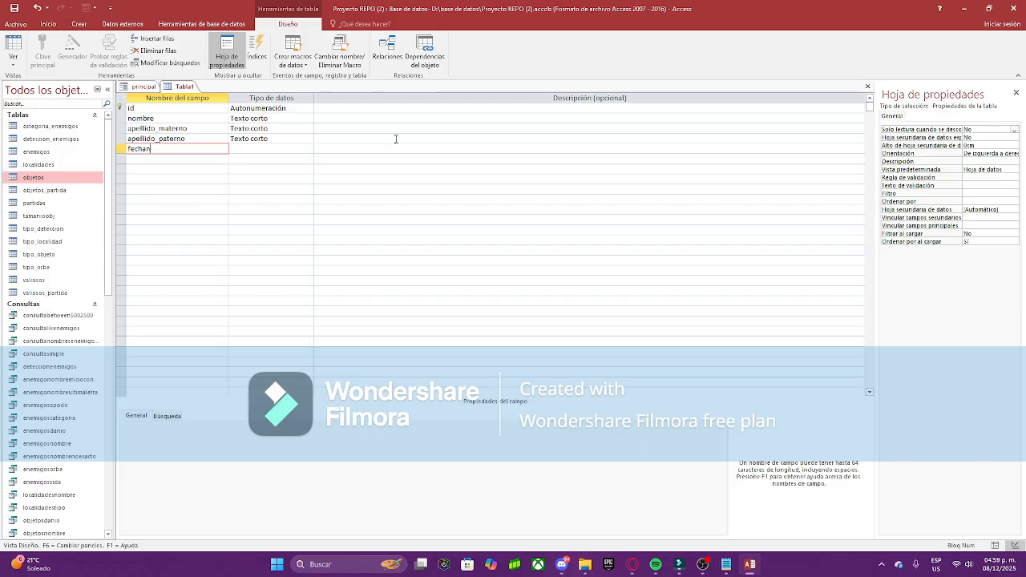
type("_nac")
key("Tab")
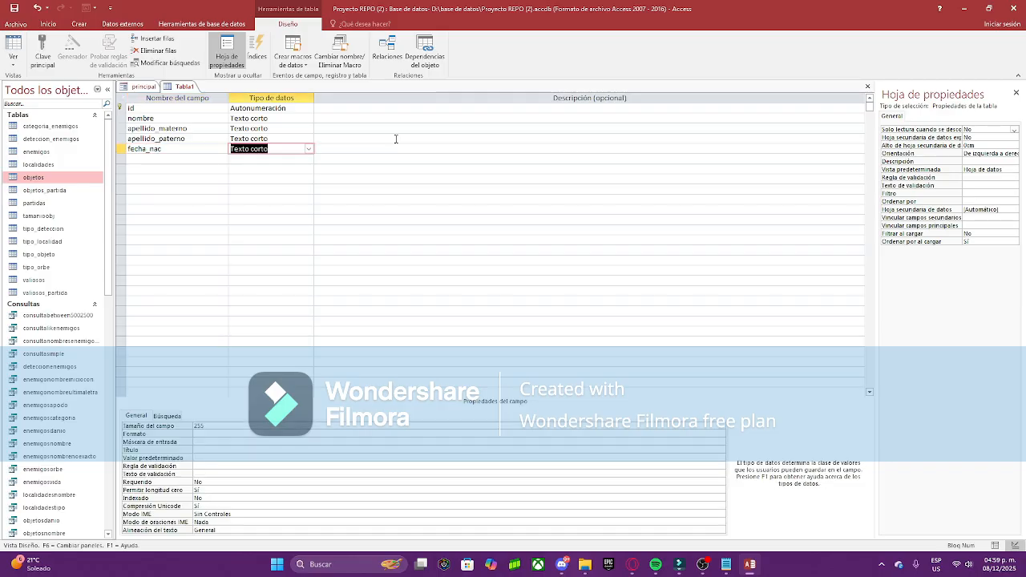
left_click(310, 150)
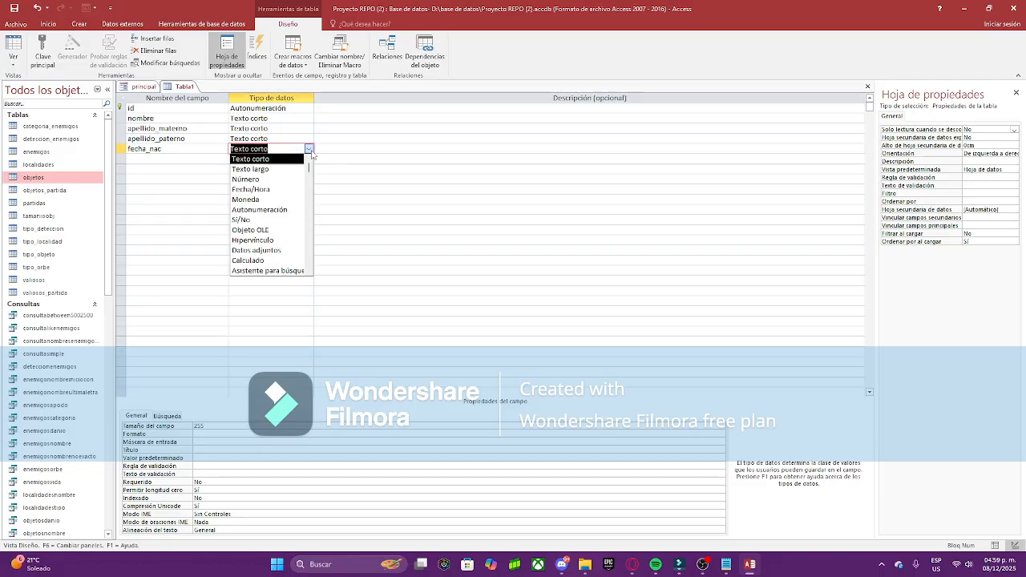
left_click(251, 190)
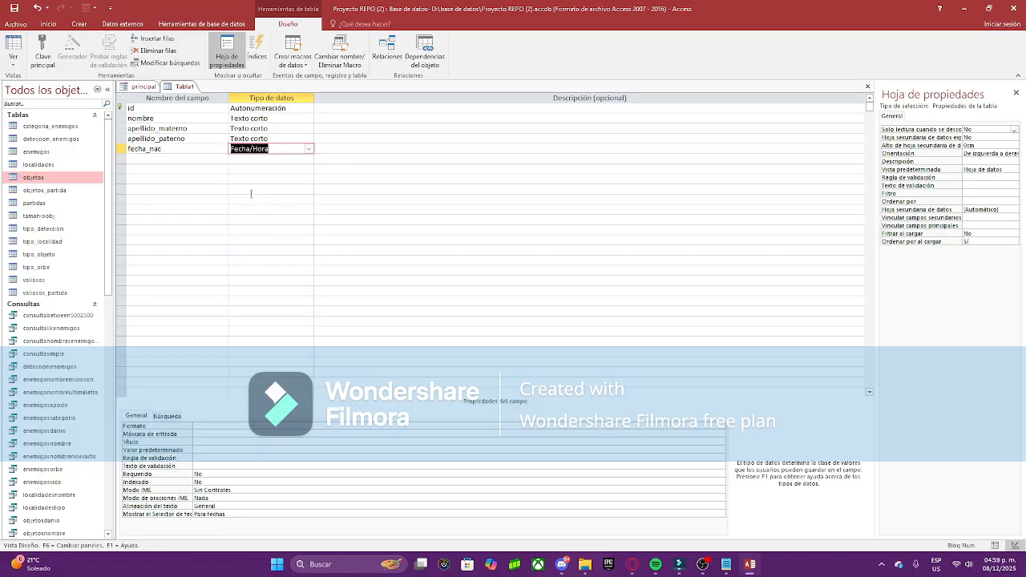
left_click(219, 425)
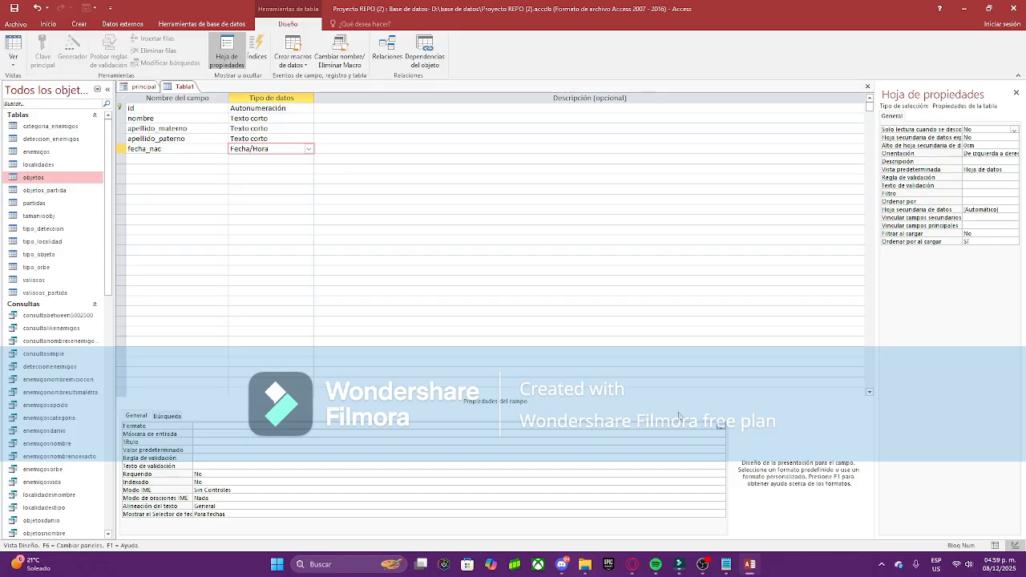
left_click(721, 426)
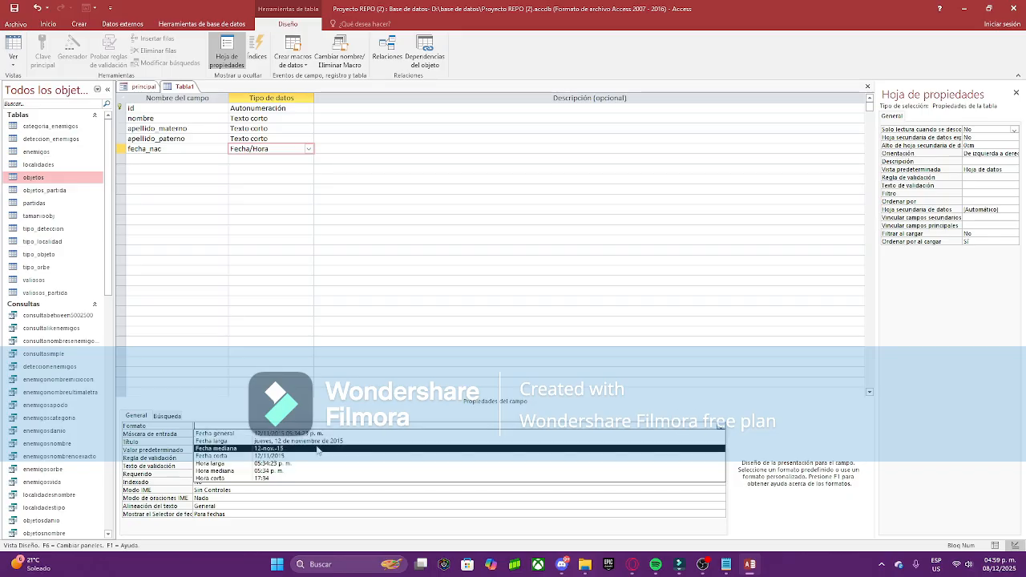
left_click(237, 456)
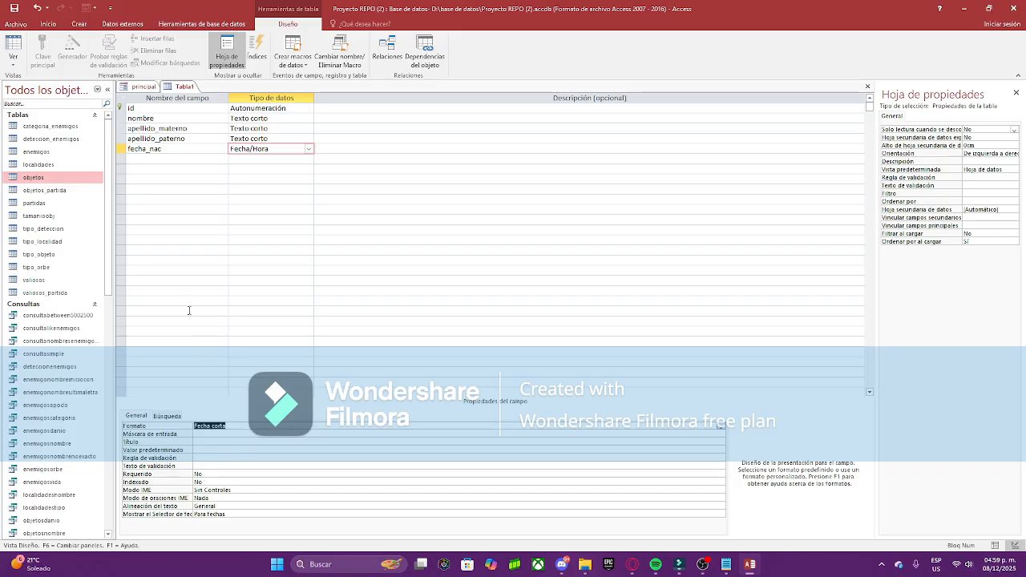
left_click(161, 164)
Step: Add a telefono Texto corto field with the input mask \(000") "000\-0000
left_click(165, 158)
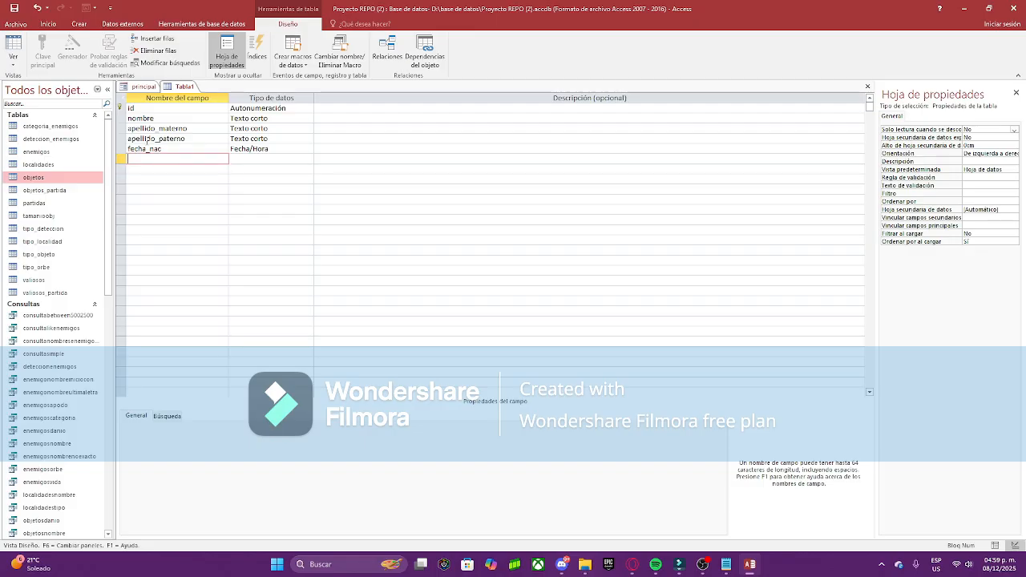
type("telefono")
key("Tab")
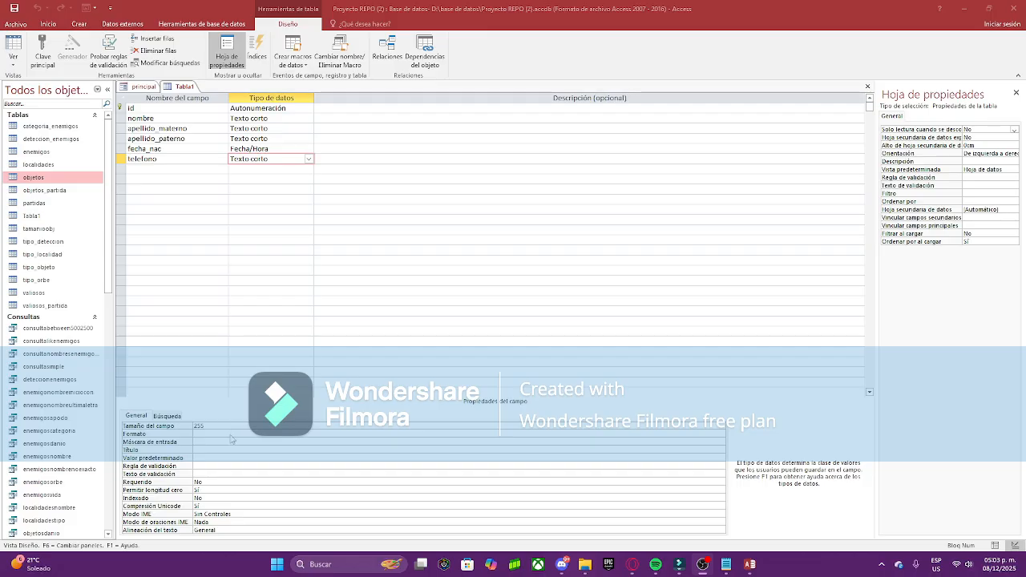
left_click(234, 441)
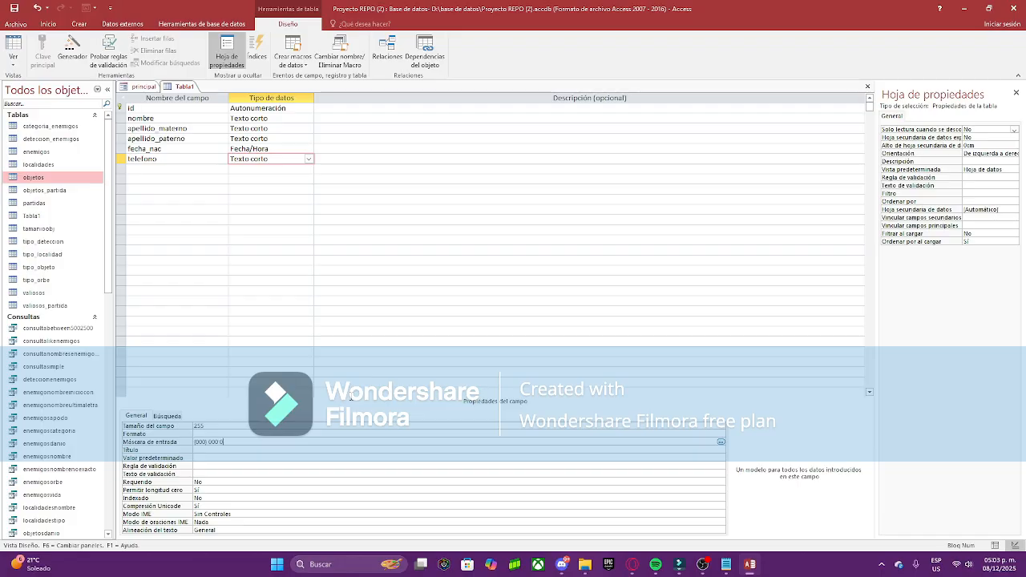
key("BackSpace")
key("BackSpace")
key("BackSpace")
key("BackSpace")
right_click(183, 87)
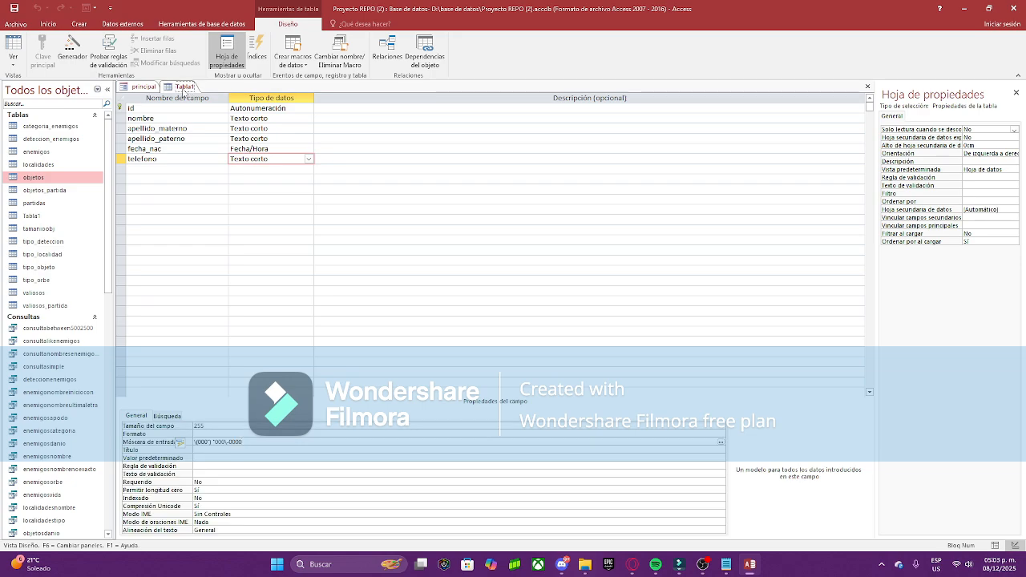
right_click(183, 86)
Step: Switch Tabla1 to Datasheet view and enter the person's first name and both surnames
left_click(224, 149)
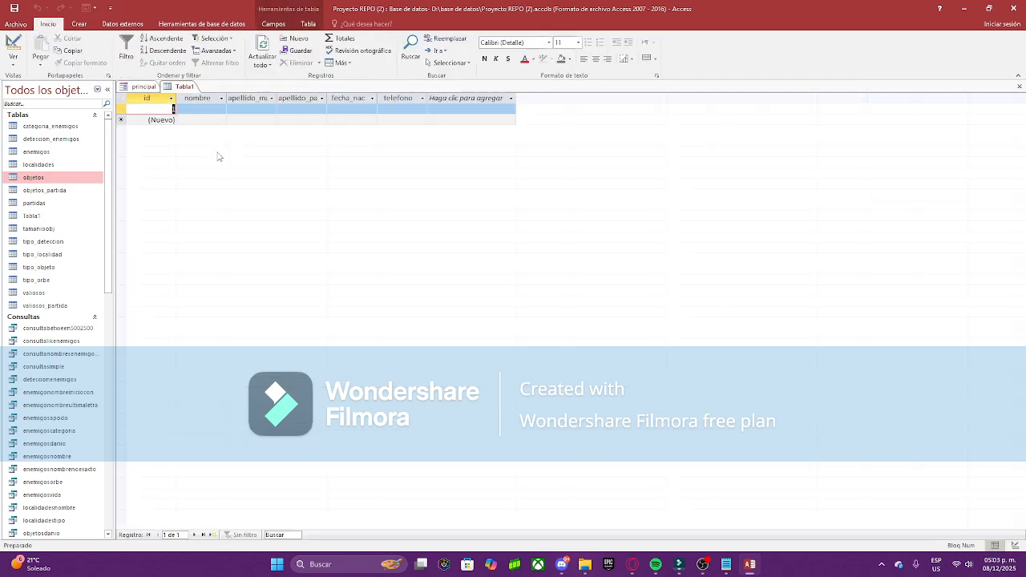
left_click(178, 108)
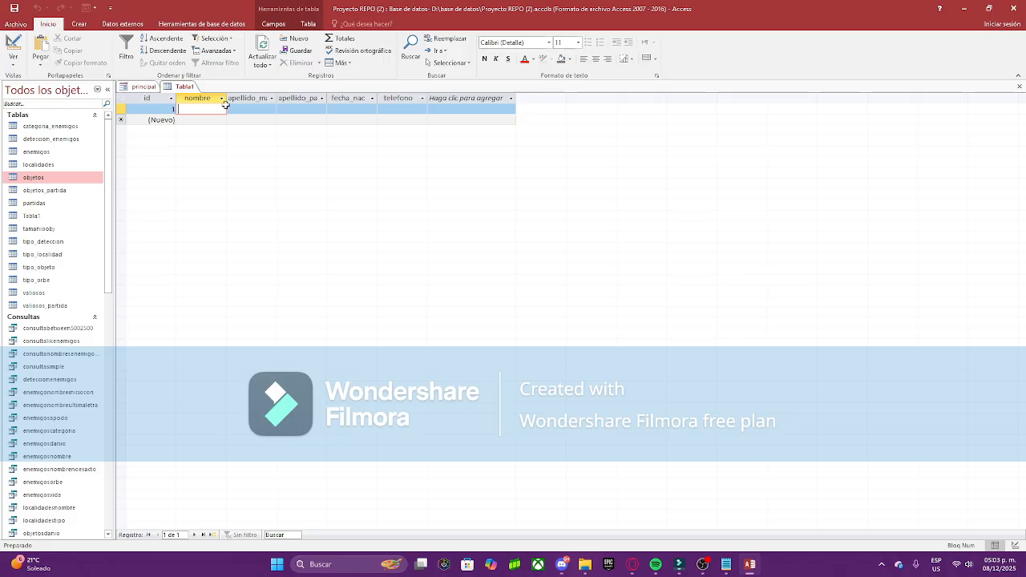
key("Tab")
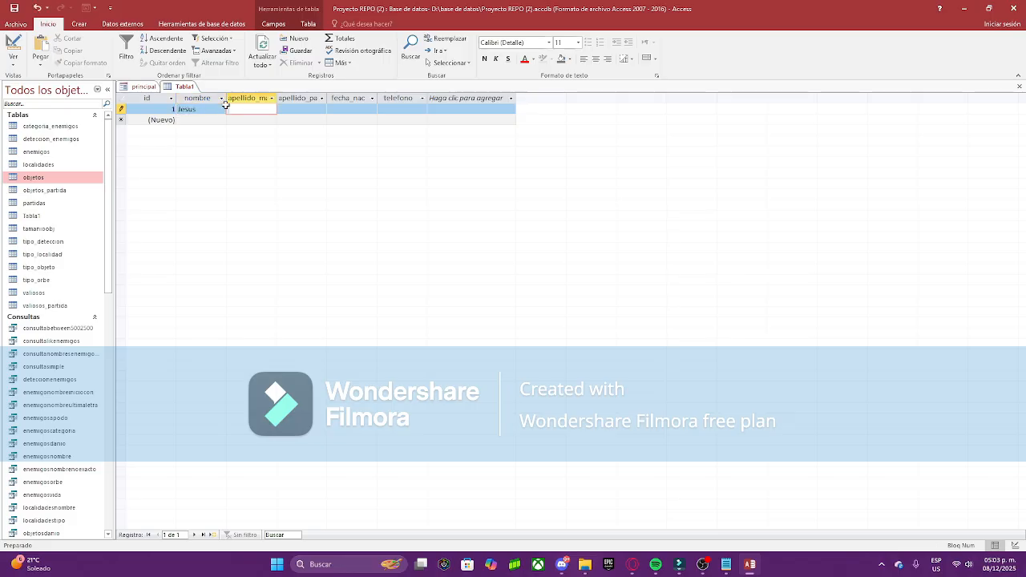
key("Caps_Lock")
key("Caps_Lock")
key("Tab")
key("Caps_Lock")
key("Caps_Lock")
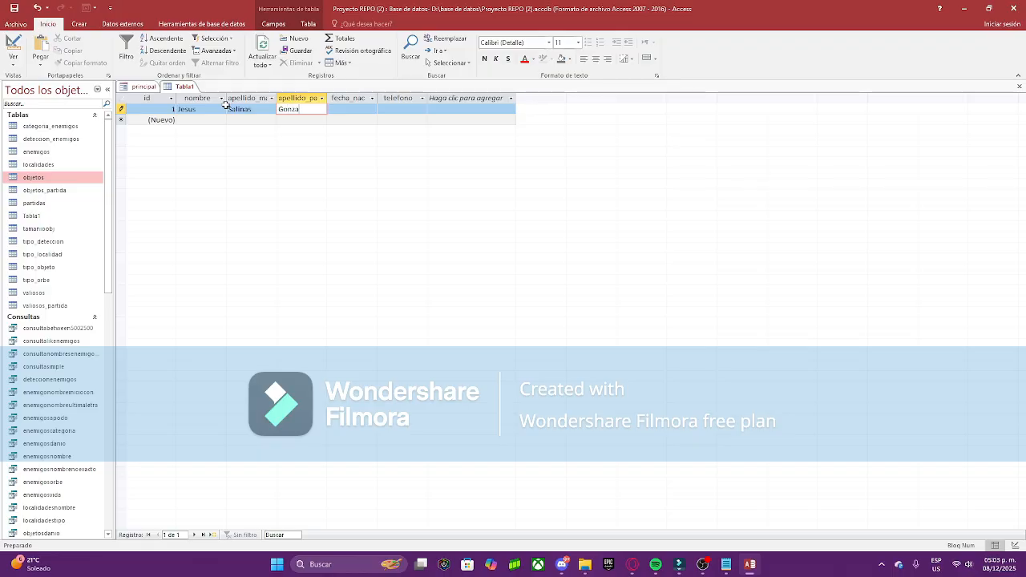
key("Tab")
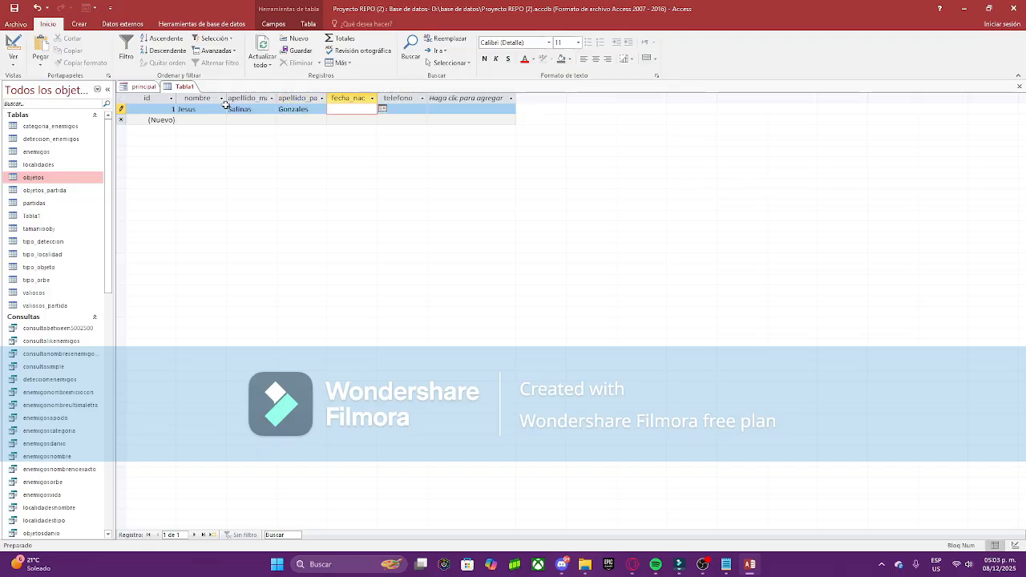
Step: Enter the birth date and phone number to complete the first record
type("14/09")
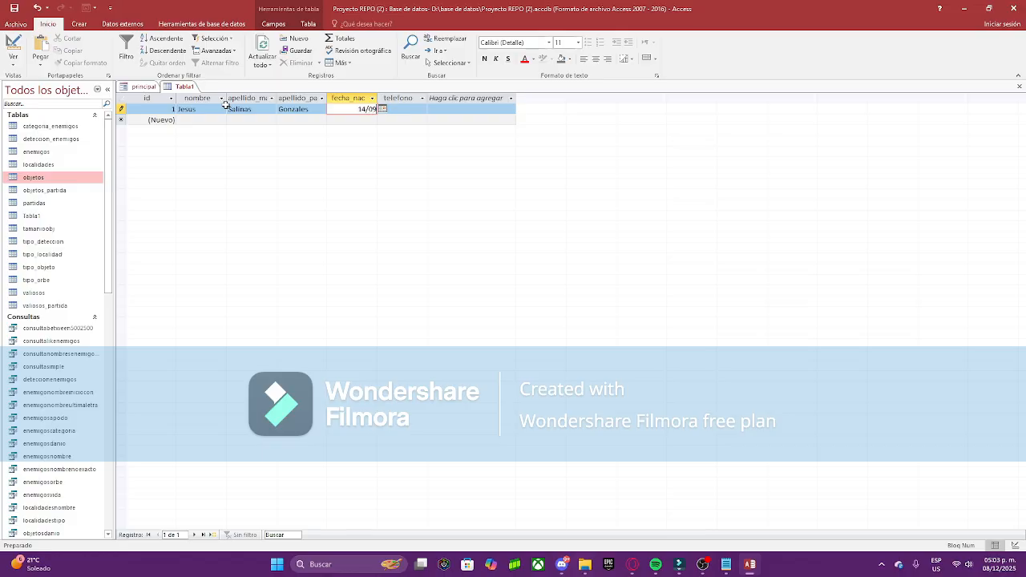
type("/2007")
key("Tab")
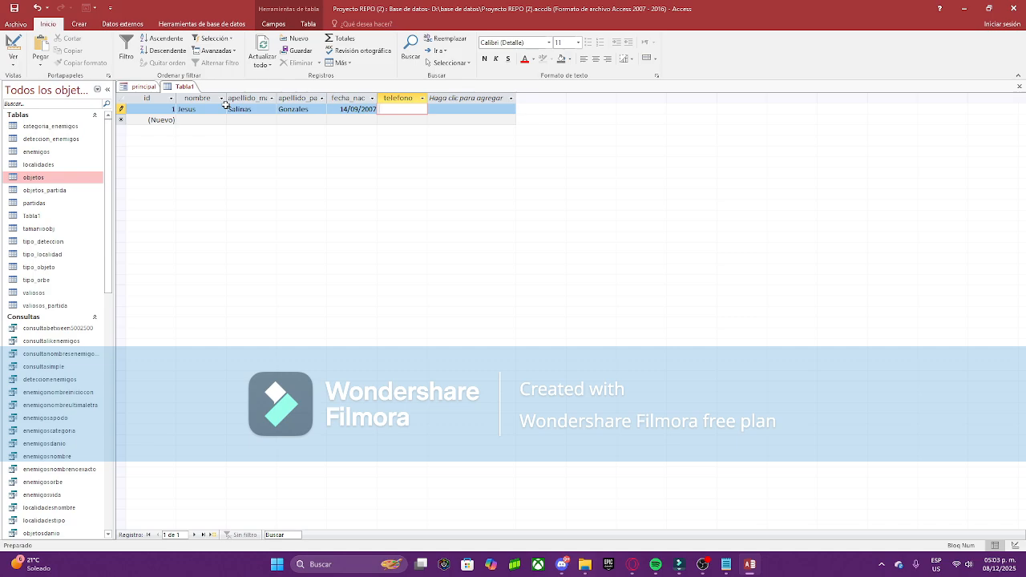
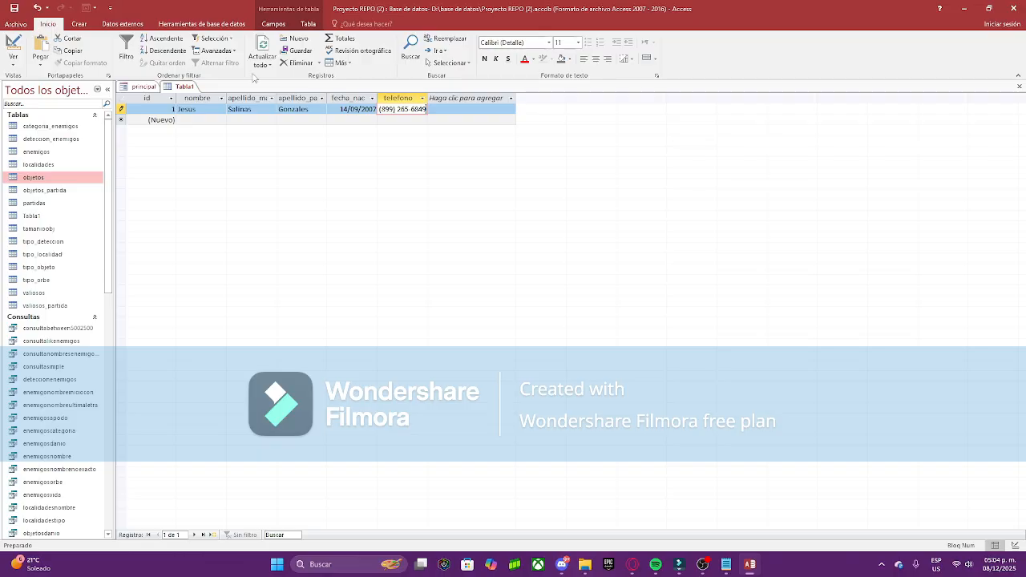
key("Tab")
key("Tab")
key("Tab")
key("Tab")
key("Tab")
key("Tab")
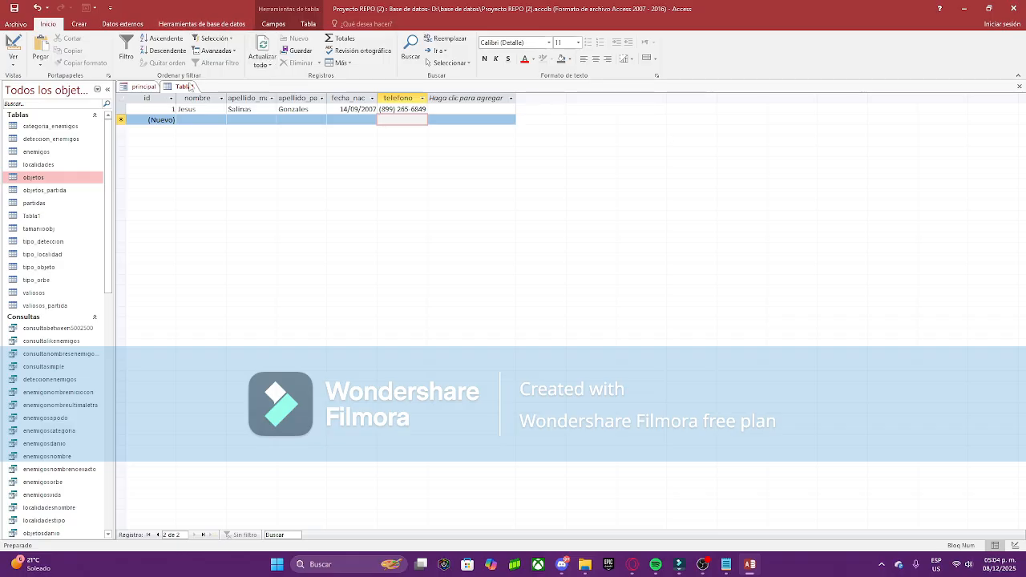
right_click(184, 87)
Step: Close the Tabla1 table from its tab's context menu
left_click(210, 108)
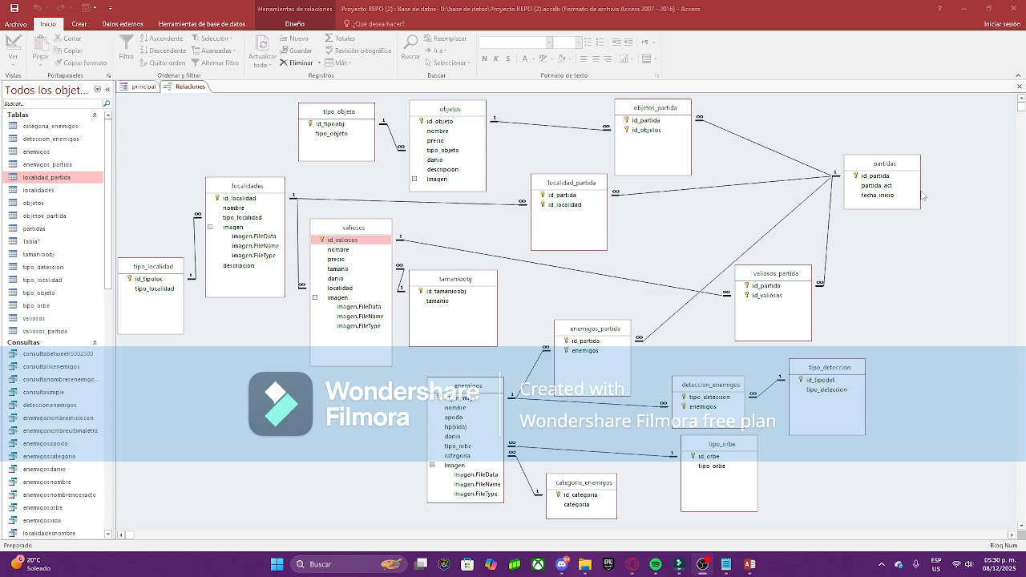
Step: Shift the partidas table up and left in the relationships diagram
left_click_drag(911, 166, 894, 155)
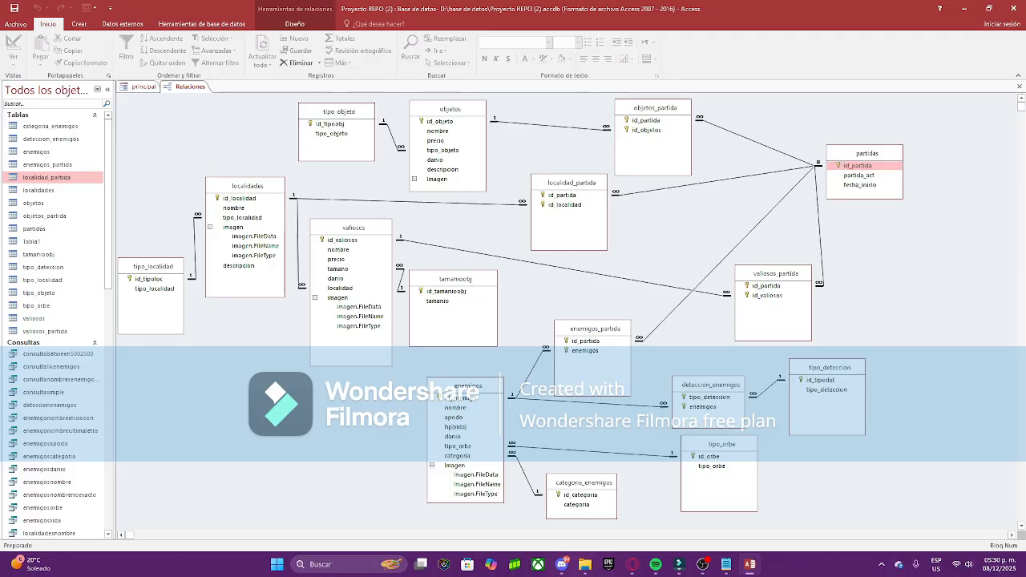
key("alt+Tab")
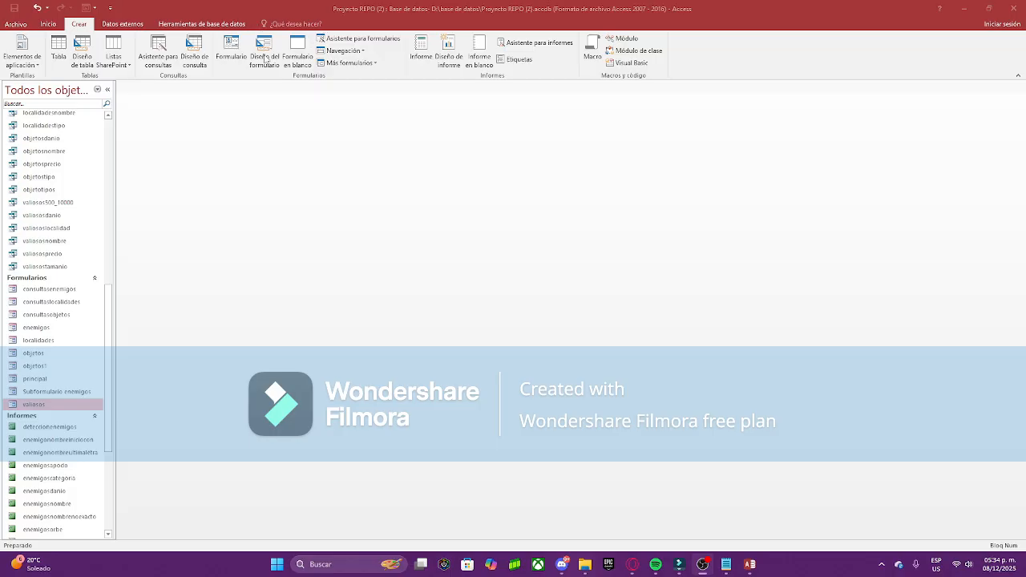
Step: Start the Form Wizard on valiosos and add id_valiosos, nombre, precio and imagen
left_click(361, 40)
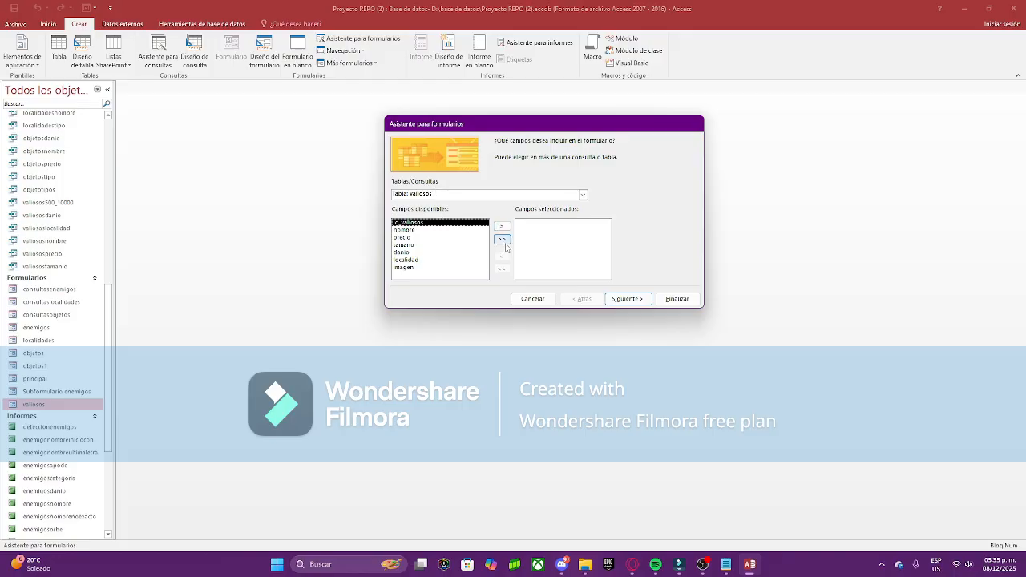
double_click(407, 223)
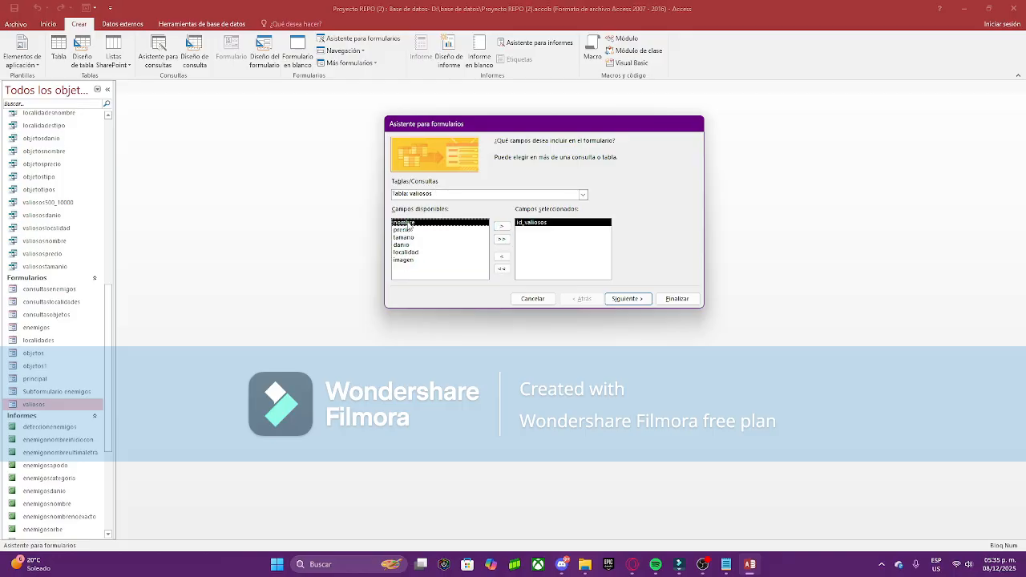
double_click(408, 223)
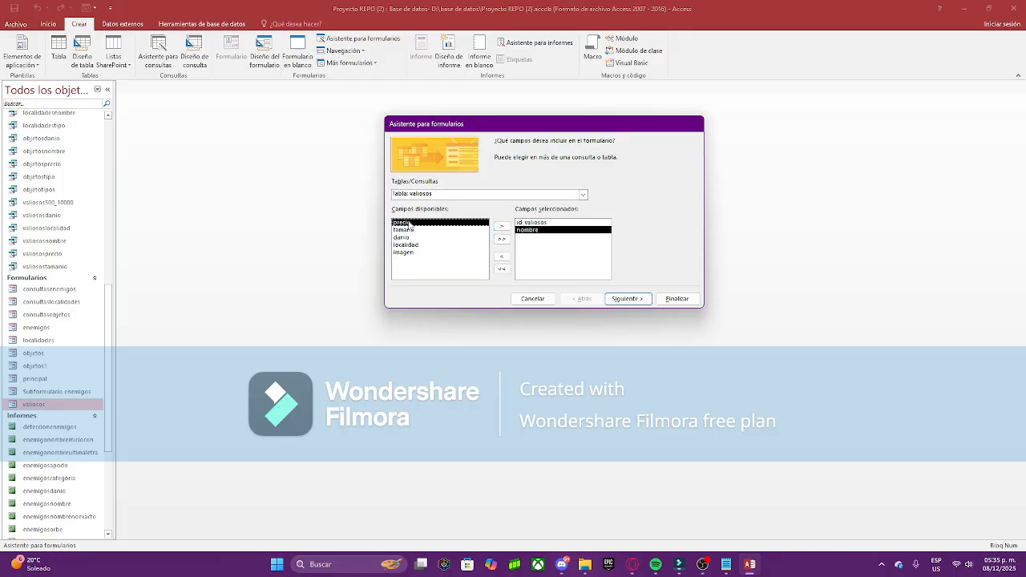
left_click(501, 227)
left_click(501, 227)
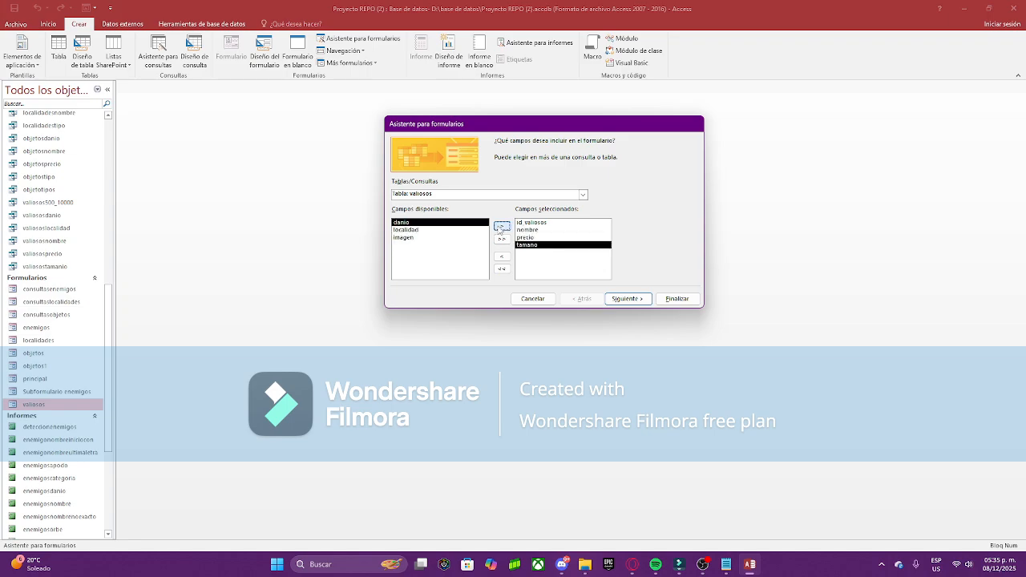
left_click(501, 257)
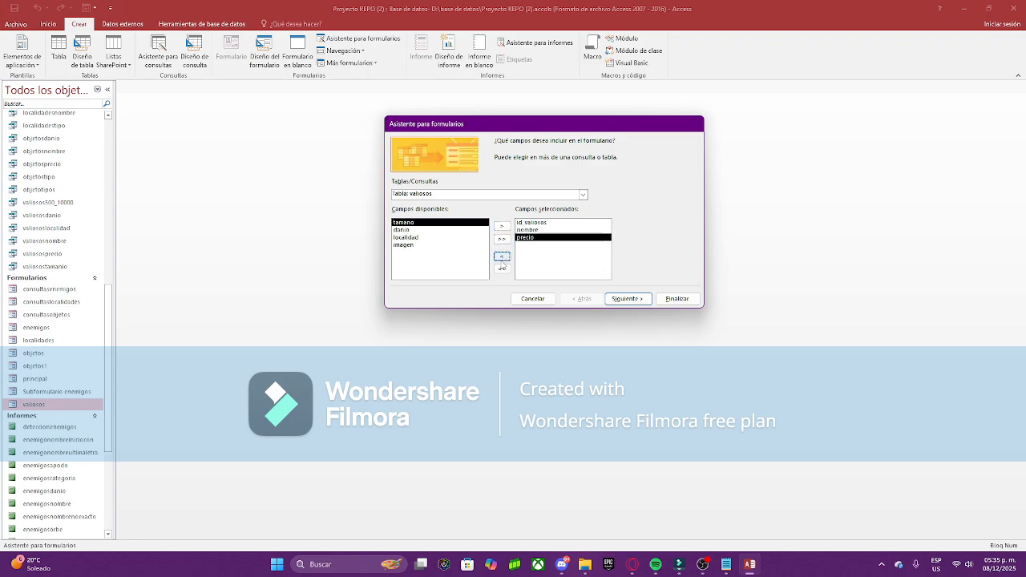
left_click(457, 245)
left_click(501, 227)
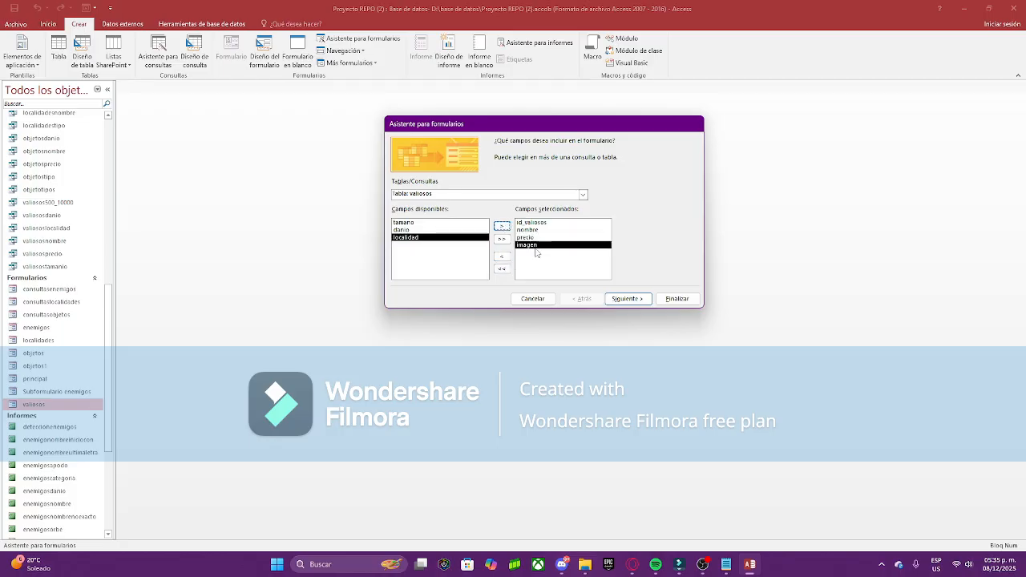
Step: Choose the En columnas layout and continue to the form title step
left_click(640, 301)
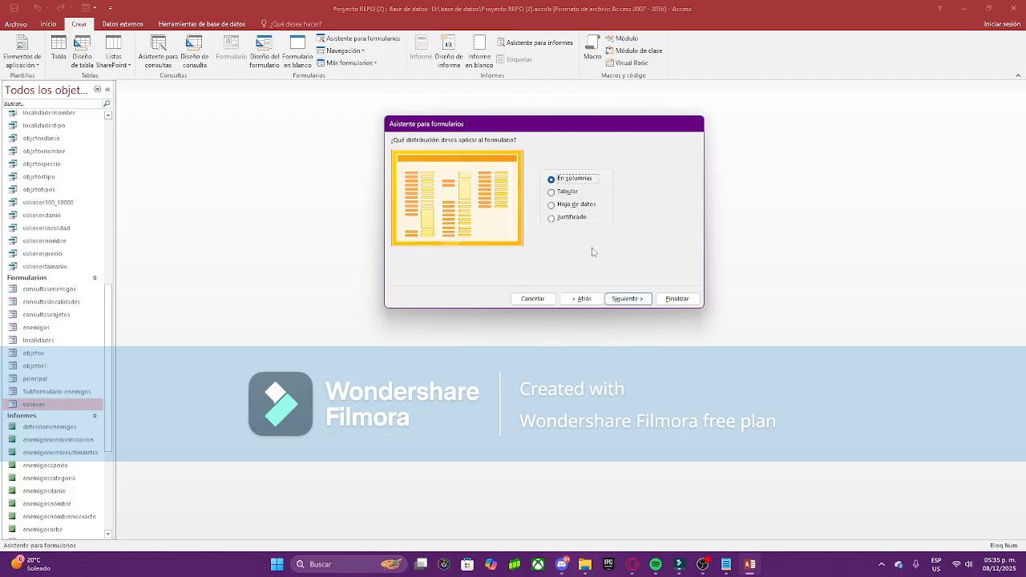
left_click(561, 193)
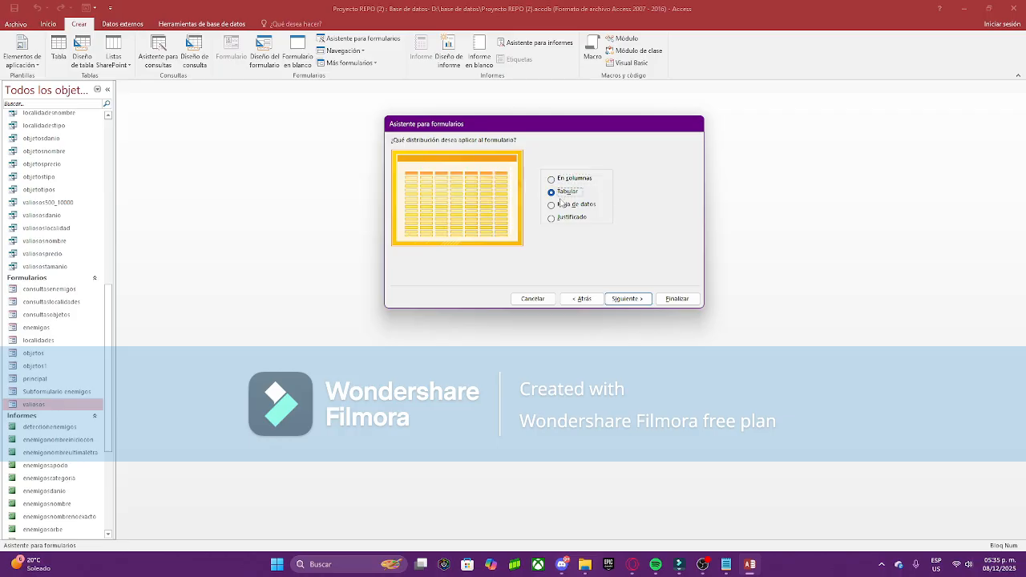
left_click(562, 205)
left_click(560, 218)
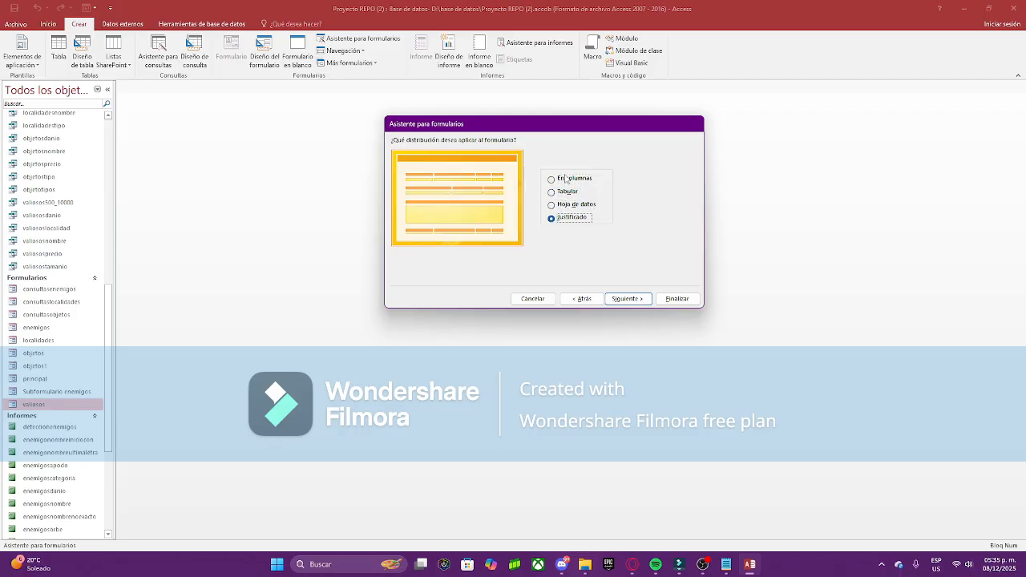
left_click(562, 178)
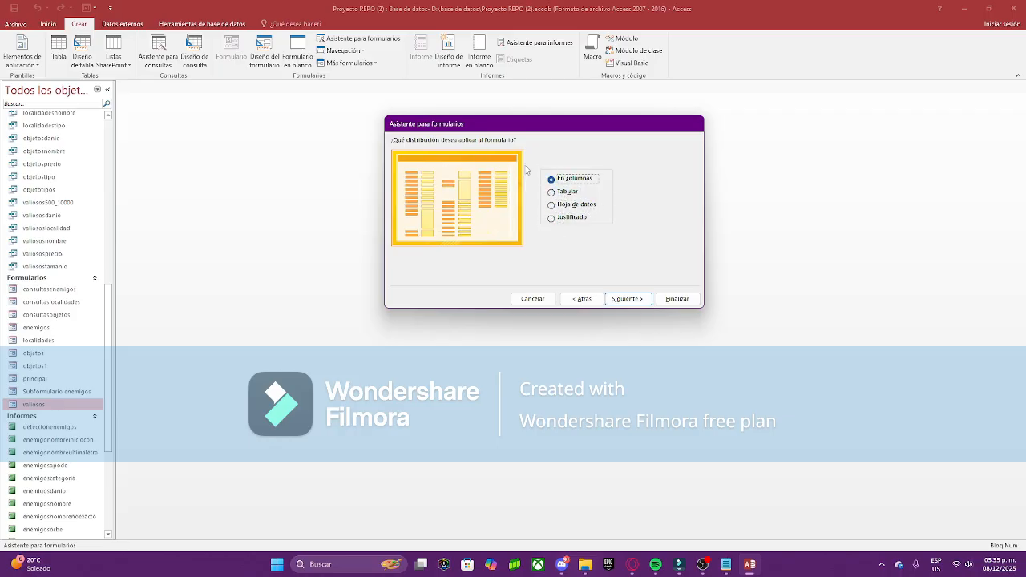
left_click(626, 297)
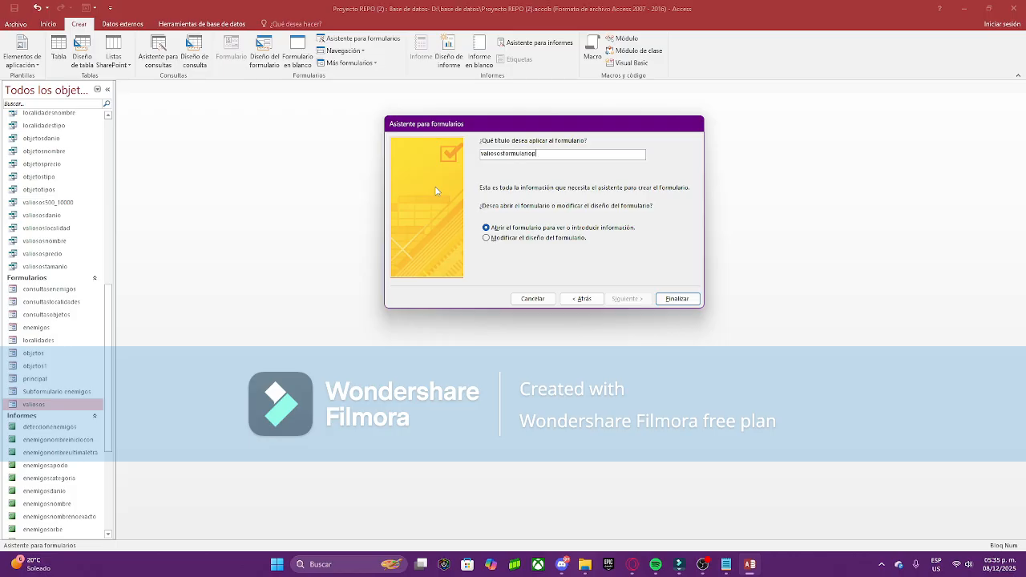
Step: Finish the wizard and open valiososformulario in Design view
key("Return")
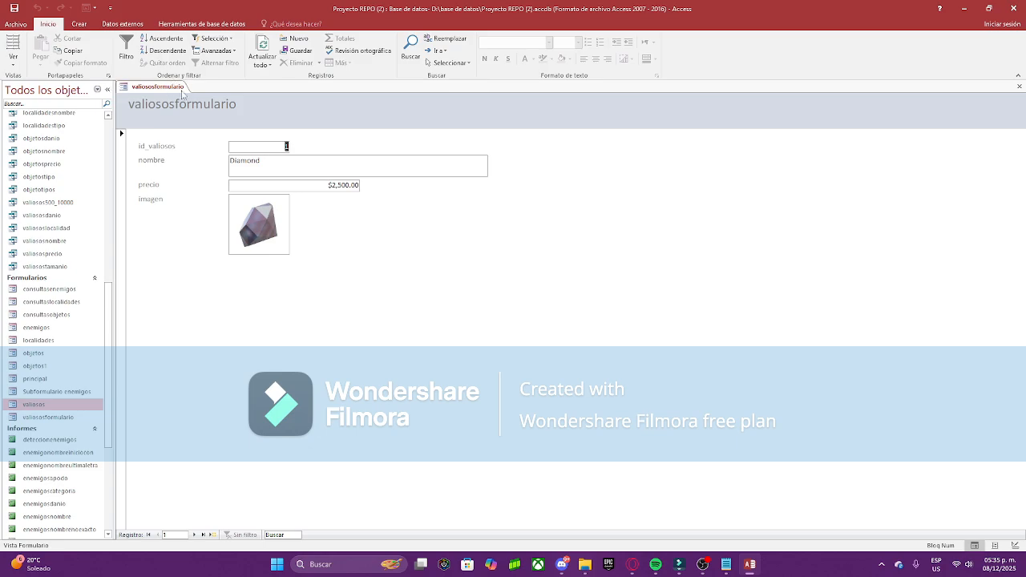
right_click(170, 86)
left_click(218, 160)
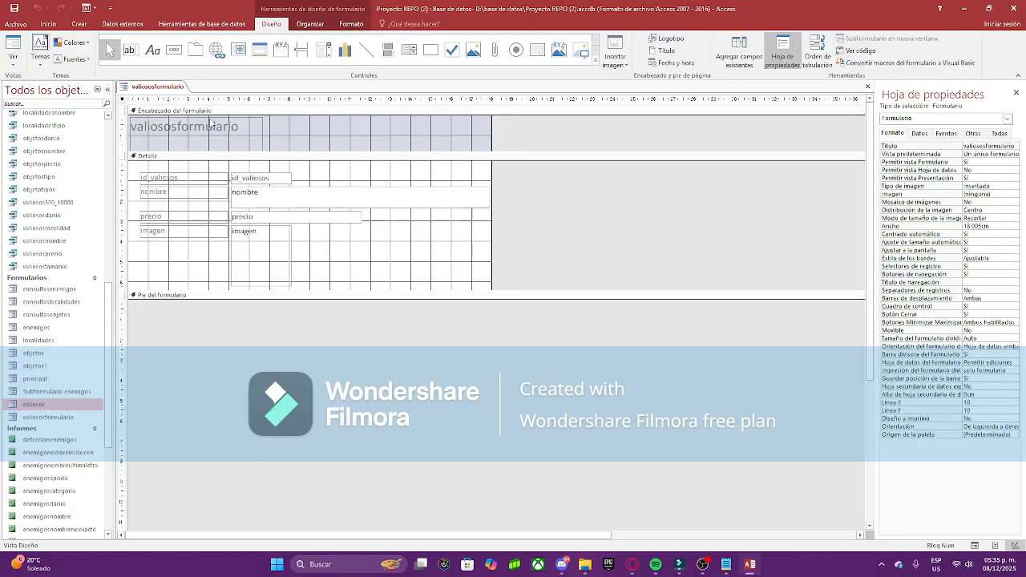
Step: Fill the form header with blue and the Detalle section with peach
left_click(345, 146)
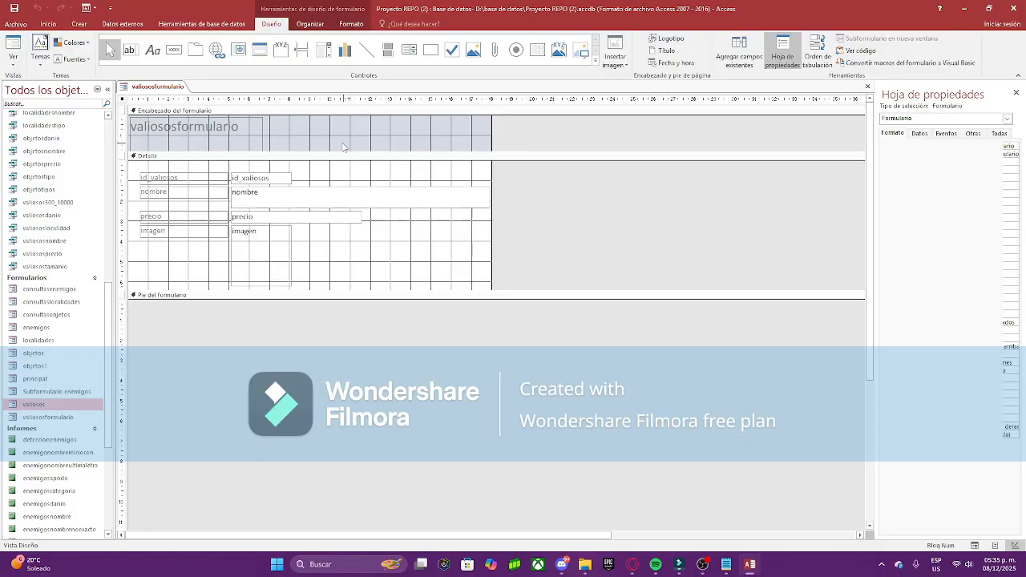
left_click(356, 24)
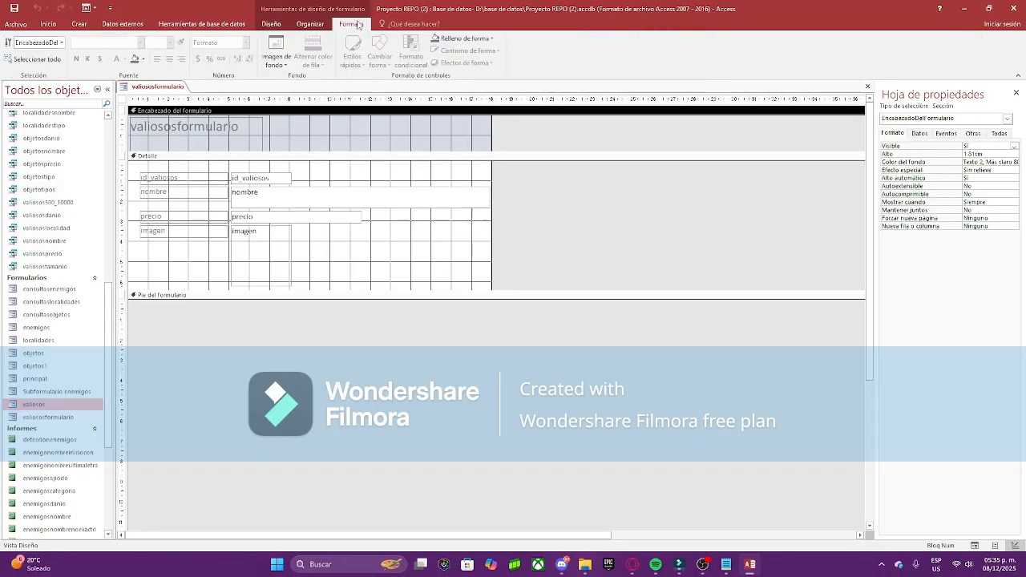
left_click(463, 38)
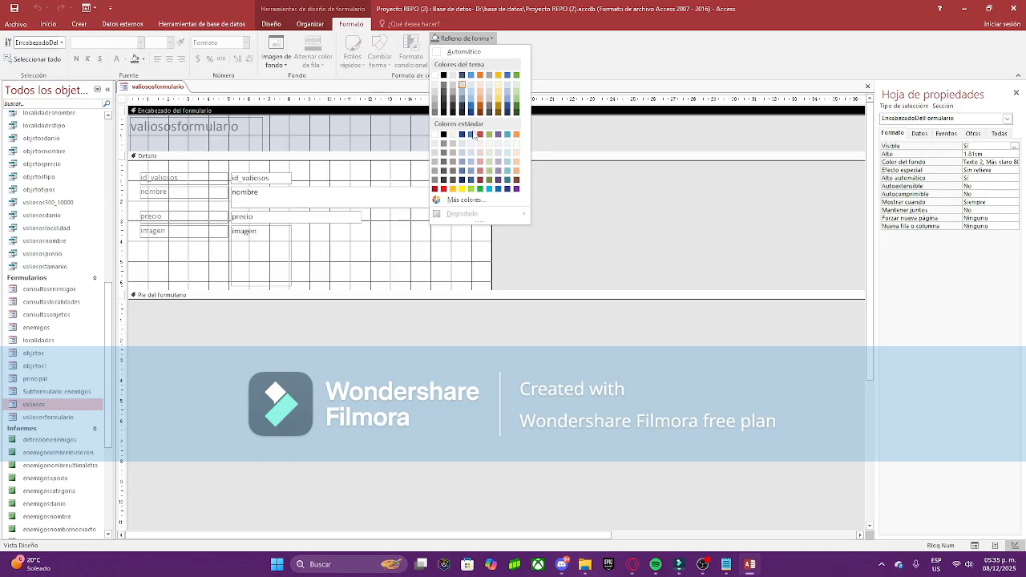
left_click(473, 135)
left_click(425, 228)
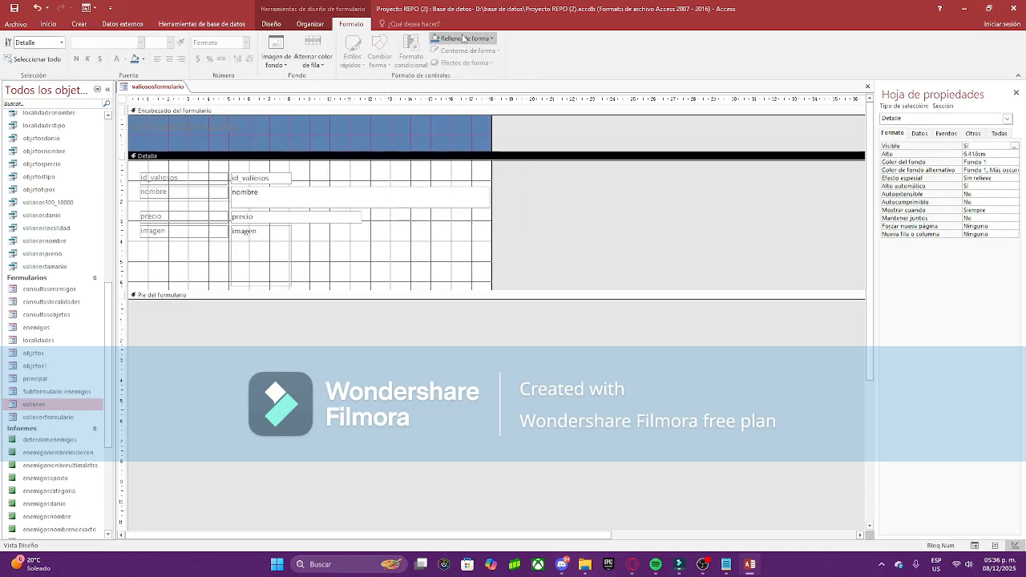
left_click(453, 38)
left_click(480, 94)
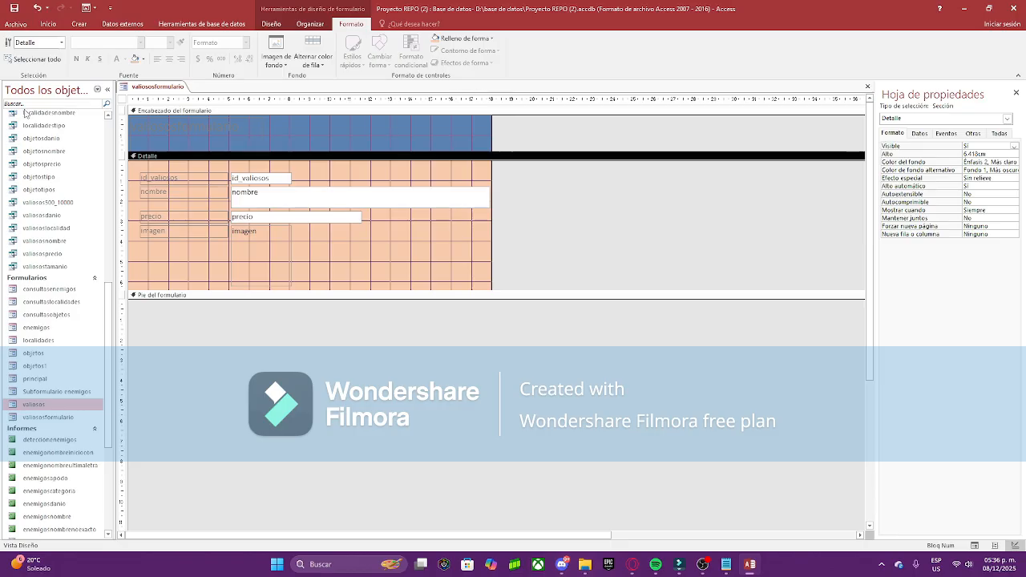
Step: Set REPO_Logo as the form's background image
left_click(123, 100)
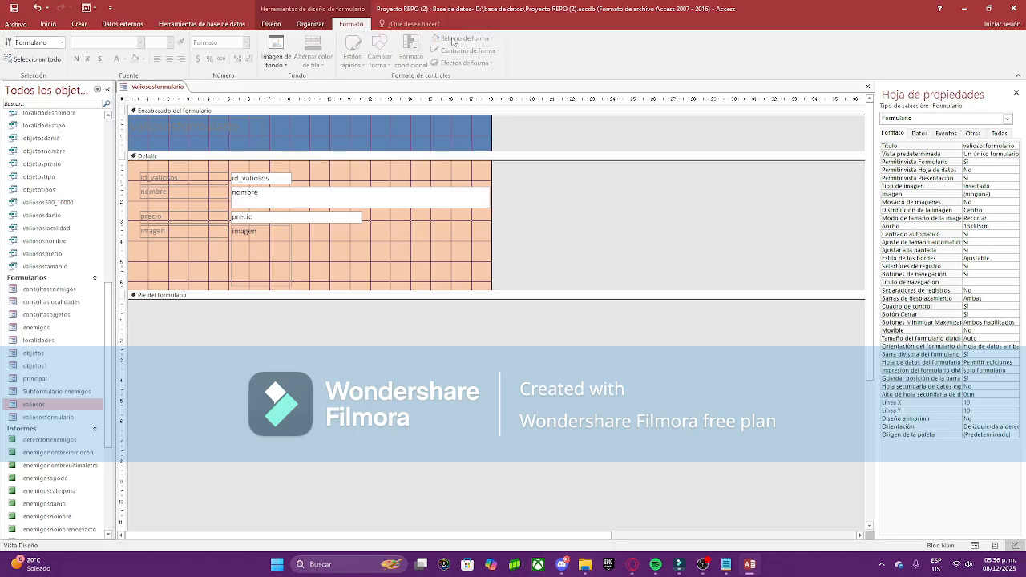
left_click(277, 53)
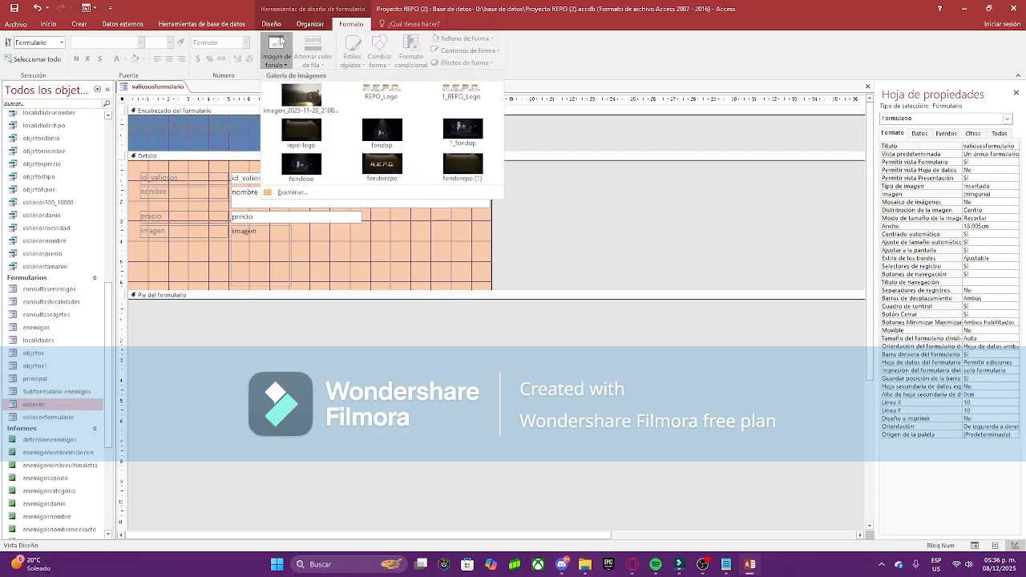
left_click(384, 88)
Step: Change the VALIOSOSFORMULARIO header title text to red Algerian font
left_click(270, 23)
left_click(310, 23)
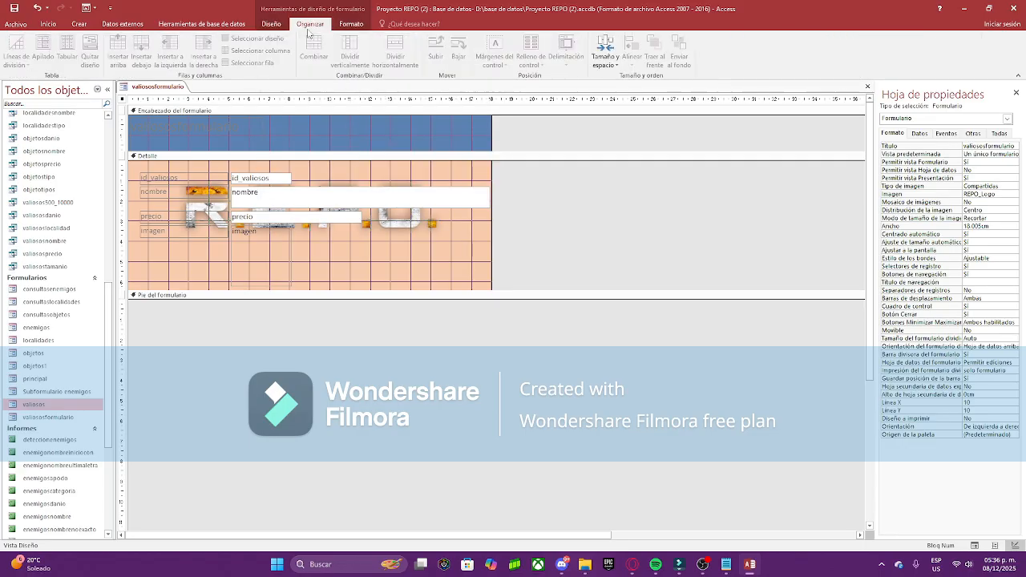
left_click(194, 136)
left_click(242, 129)
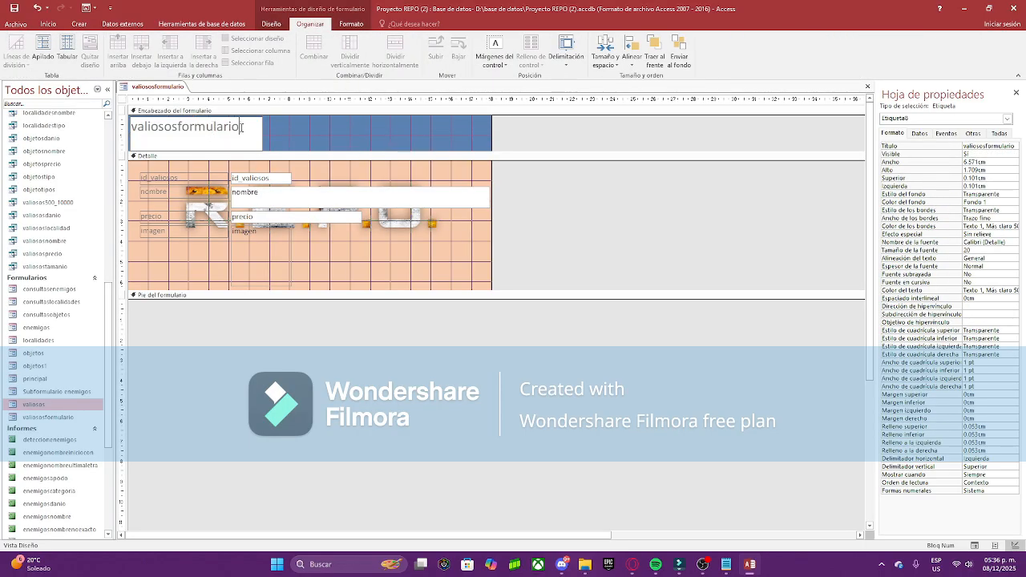
left_click_drag(242, 129, 138, 121)
left_click(271, 23)
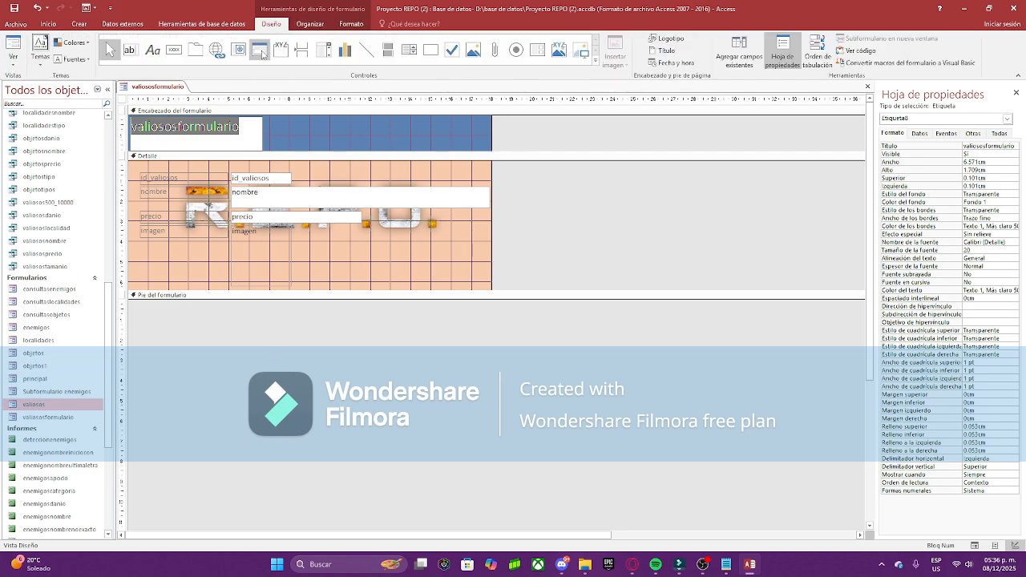
left_click(351, 24)
left_click(140, 42)
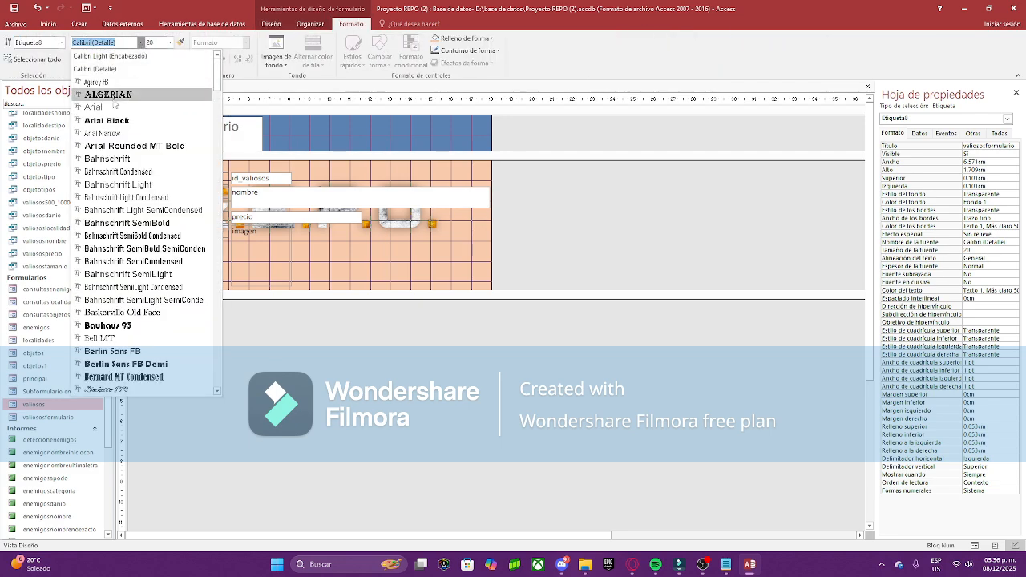
left_click(100, 93)
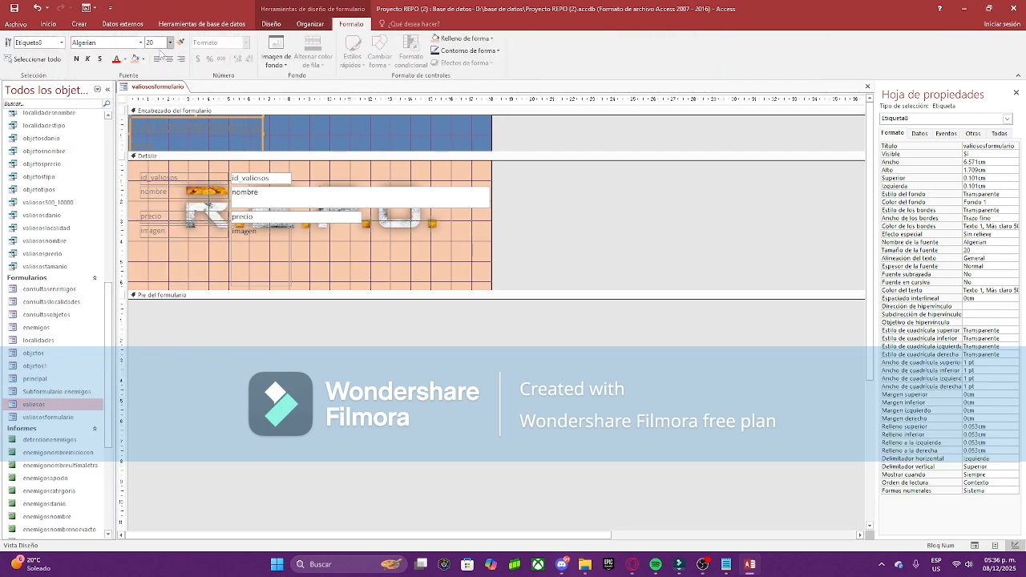
left_click(116, 58)
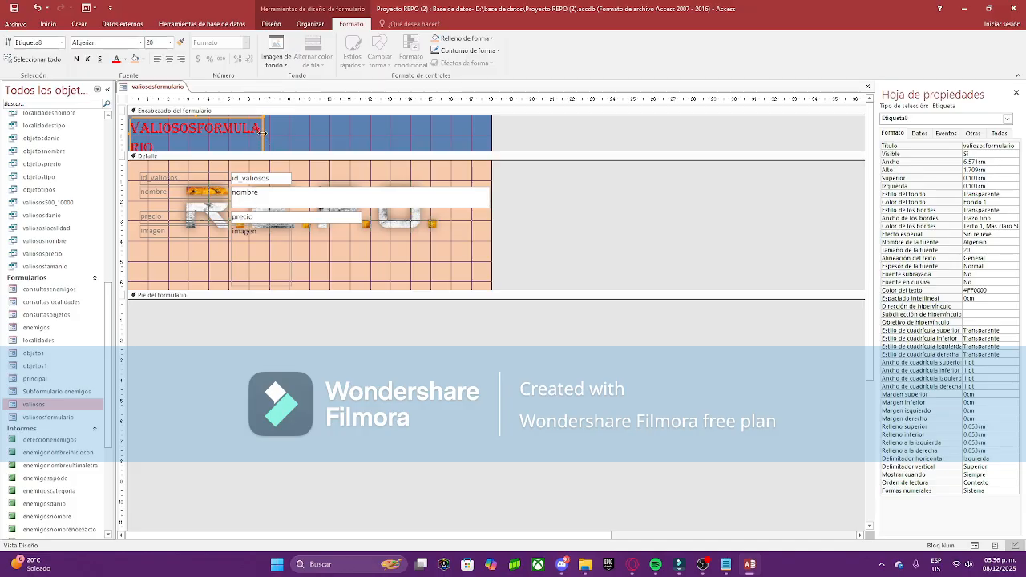
left_click_drag(130, 98, 376, 110)
left_click(401, 123)
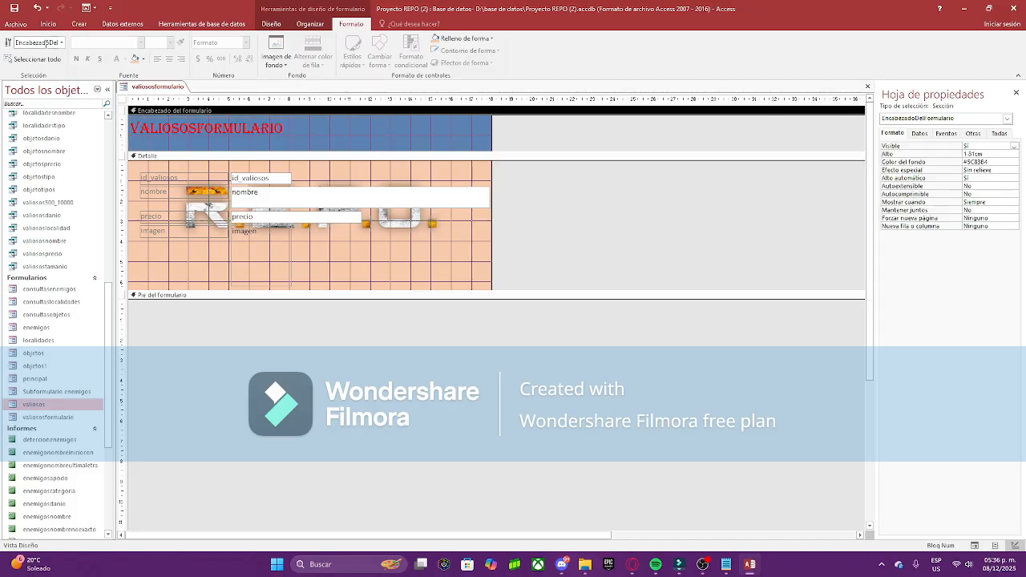
Step: Discard the valiososformulario design changes and create a blank Formulario1 in Design view
right_click(160, 87)
left_click(180, 105)
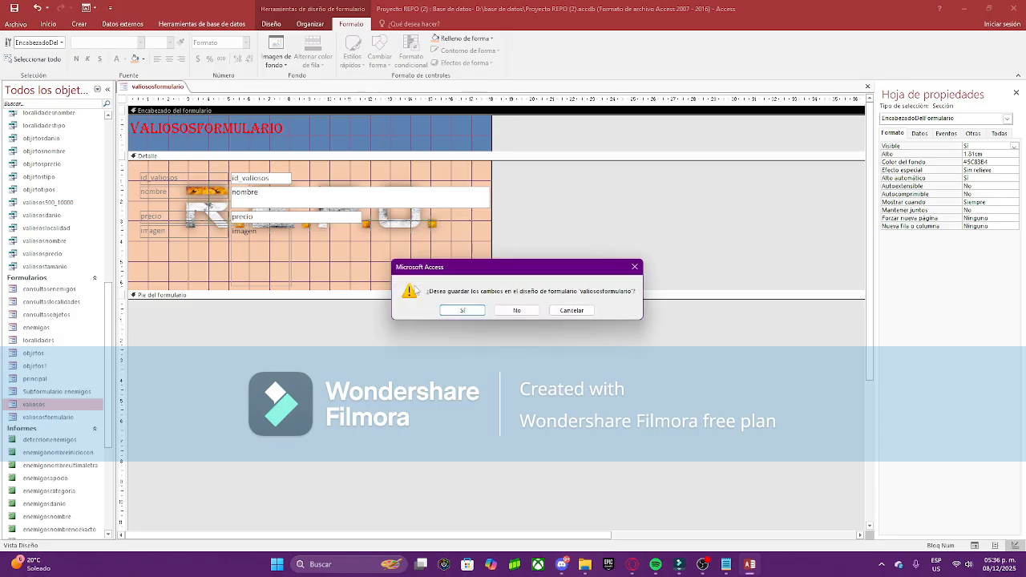
left_click(518, 310)
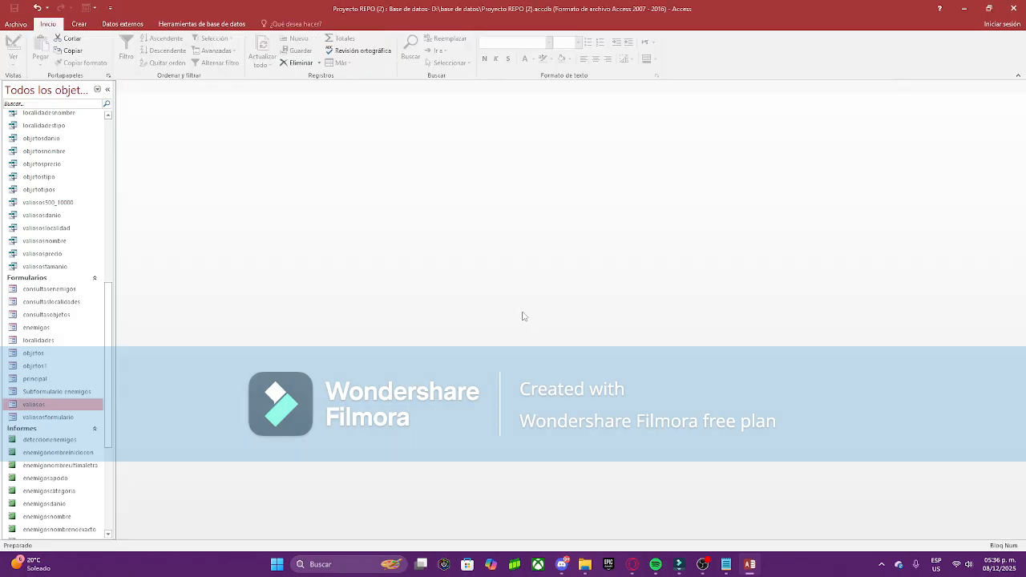
left_click(79, 24)
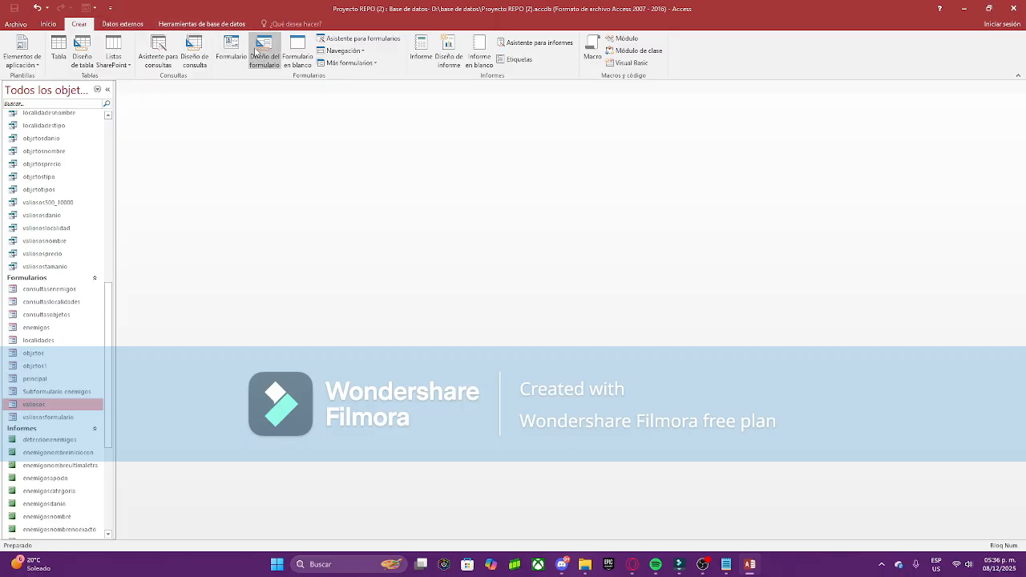
left_click(271, 50)
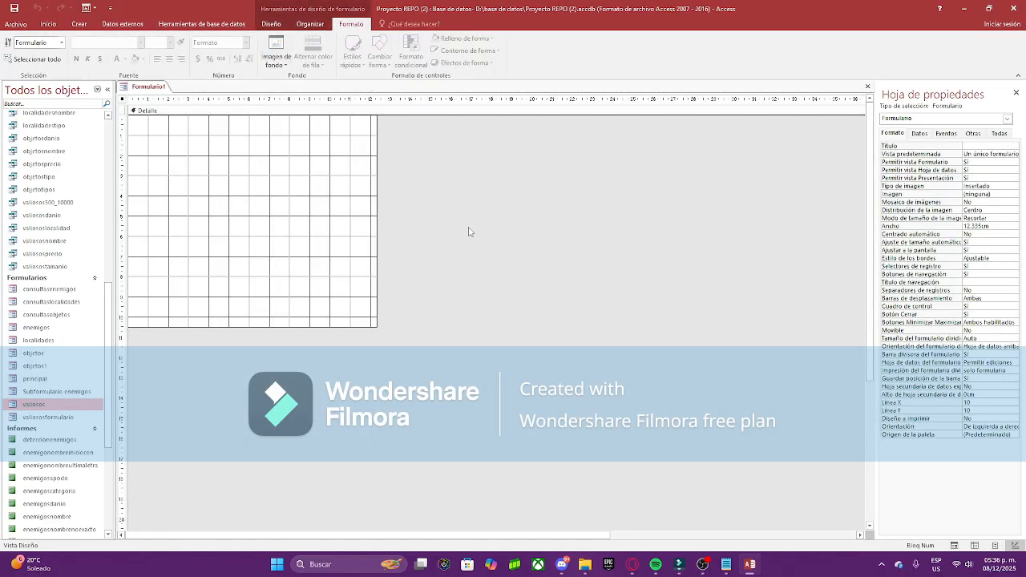
Step: Enlarge the form's design area and list the enemigos fields in the field list
left_click_drag(376, 210, 719, 210)
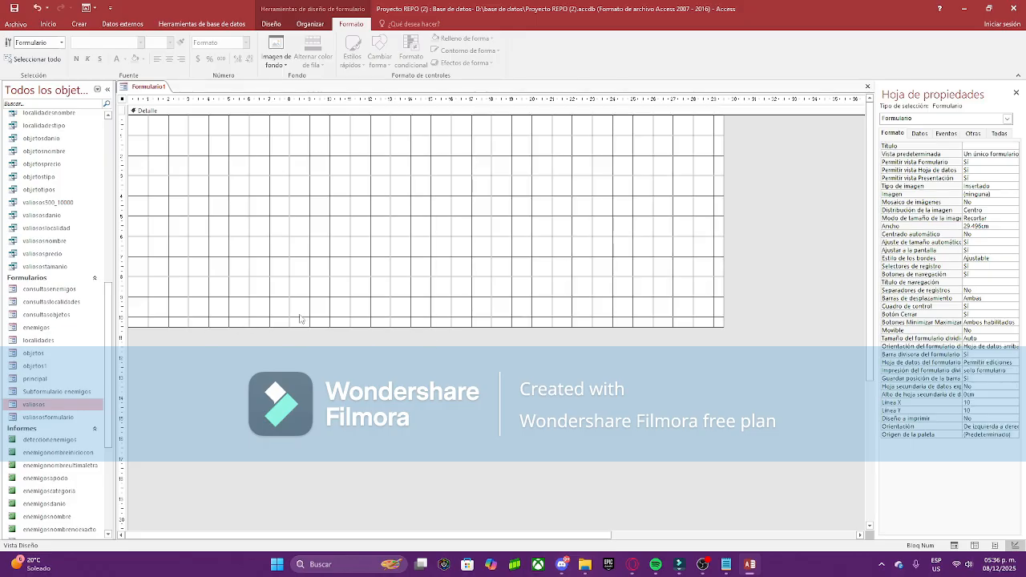
left_click_drag(389, 327, 403, 441)
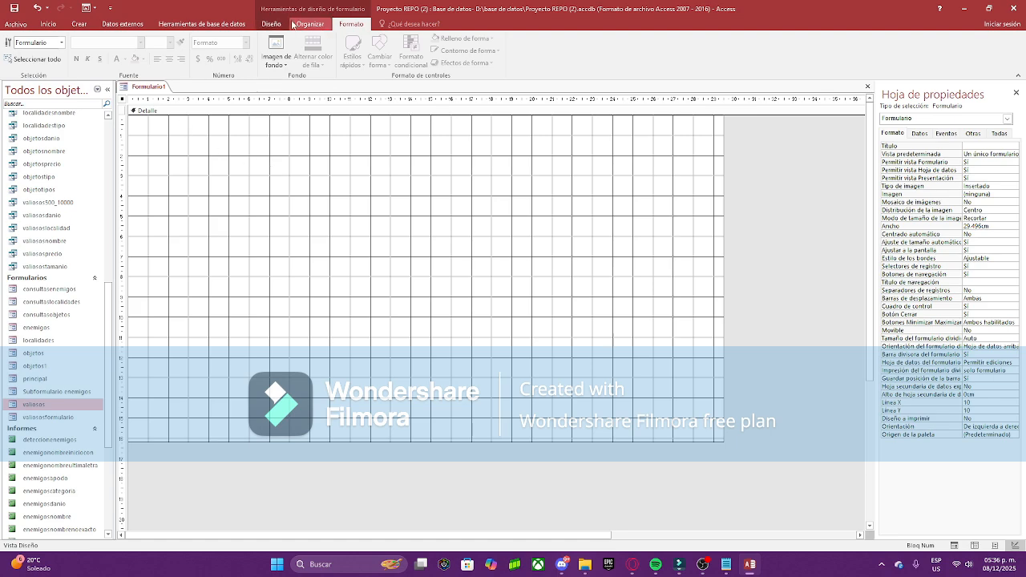
left_click(272, 24)
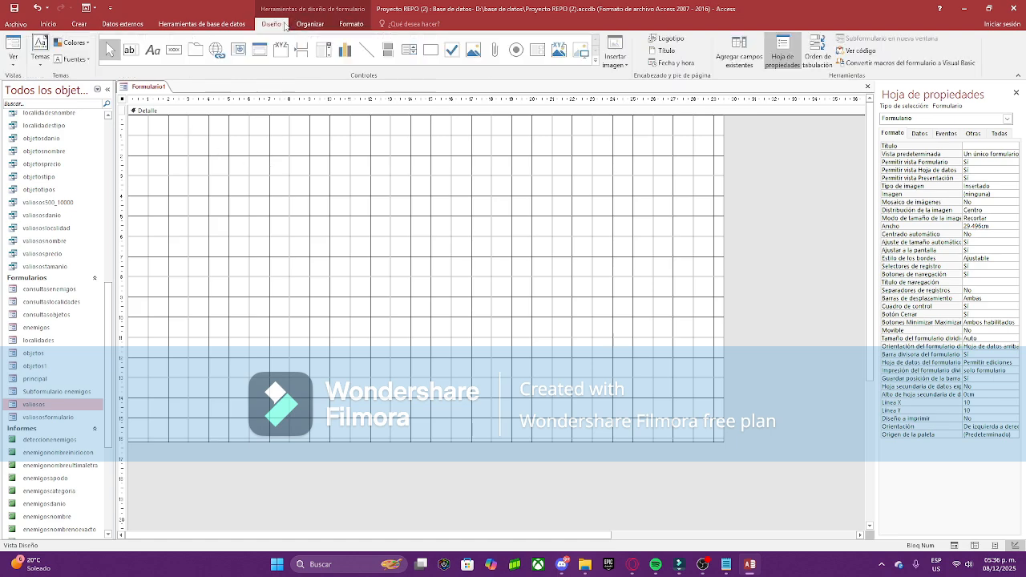
left_click(731, 44)
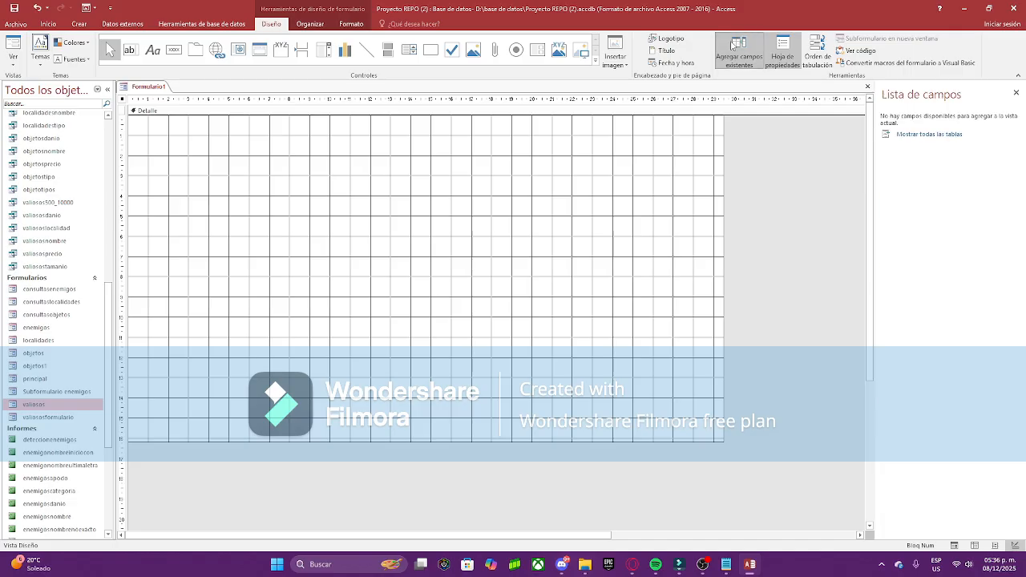
left_click(930, 134)
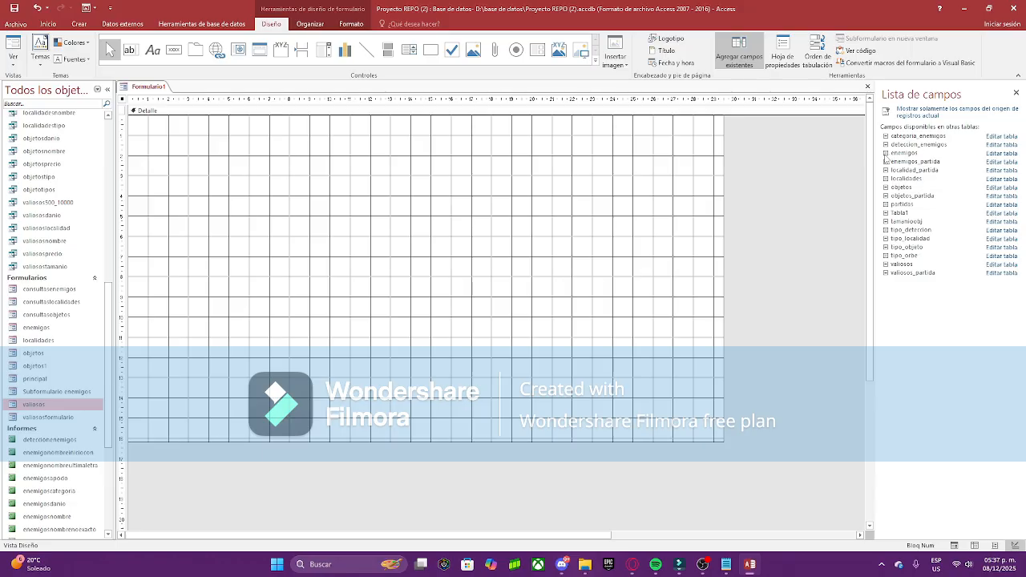
left_click(886, 153)
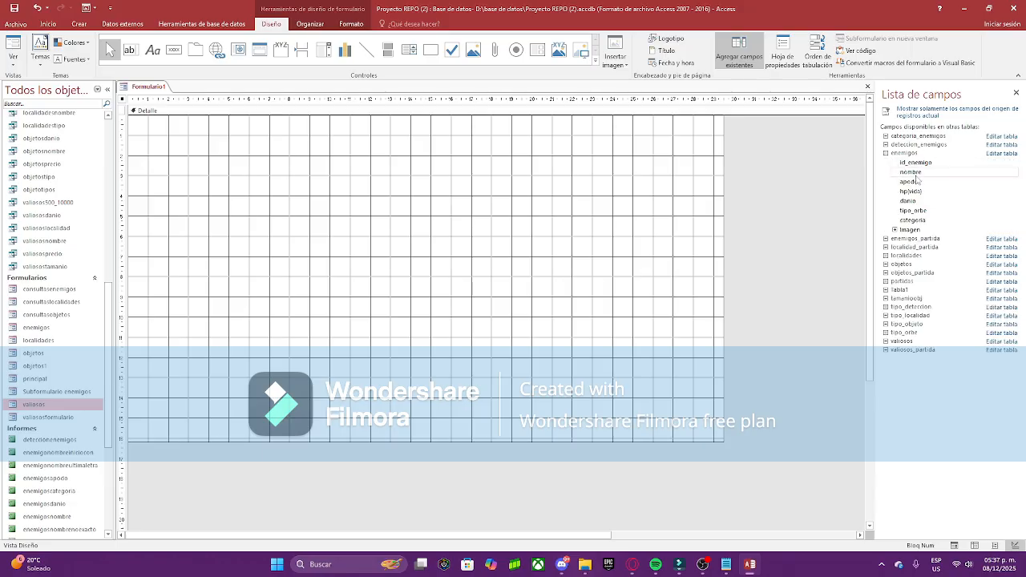
Step: Add id_enemigo, nombre, apodo, hp(vida), danio, tipo_orbe, categoria and imagen to the form
double_click(915, 163)
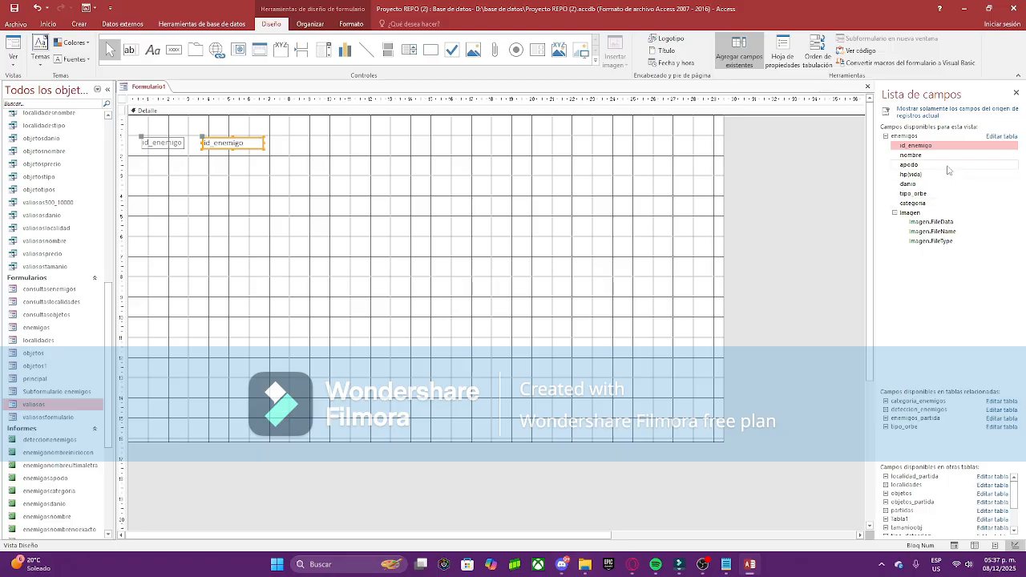
double_click(938, 157)
double_click(938, 165)
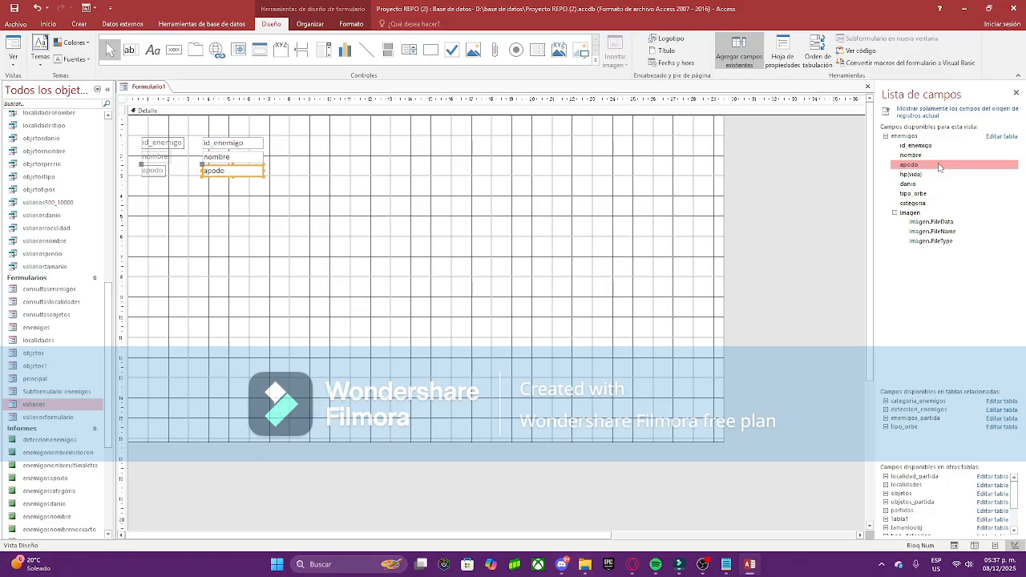
double_click(935, 174)
double_click(914, 183)
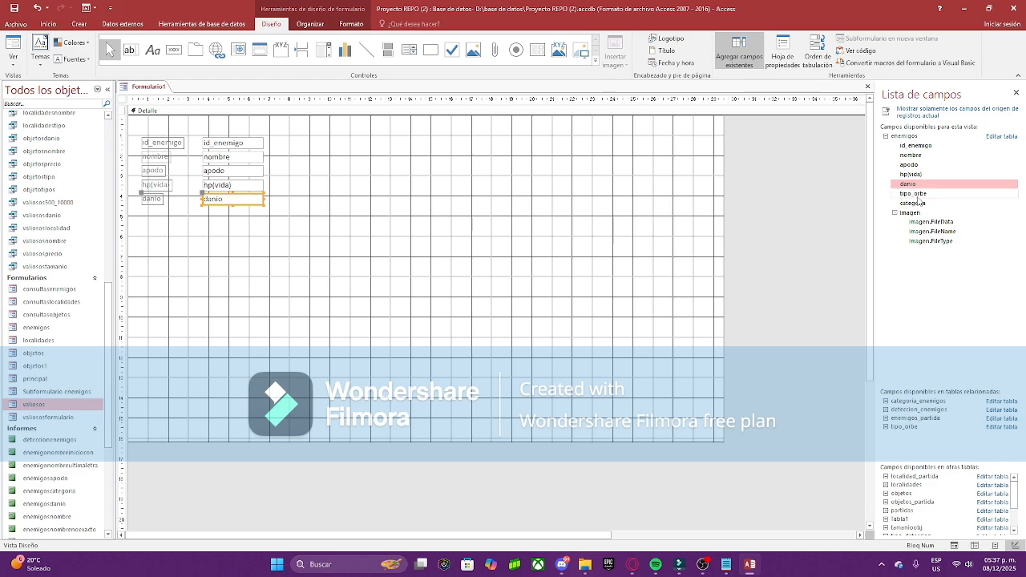
double_click(912, 193)
double_click(919, 203)
left_click(404, 304)
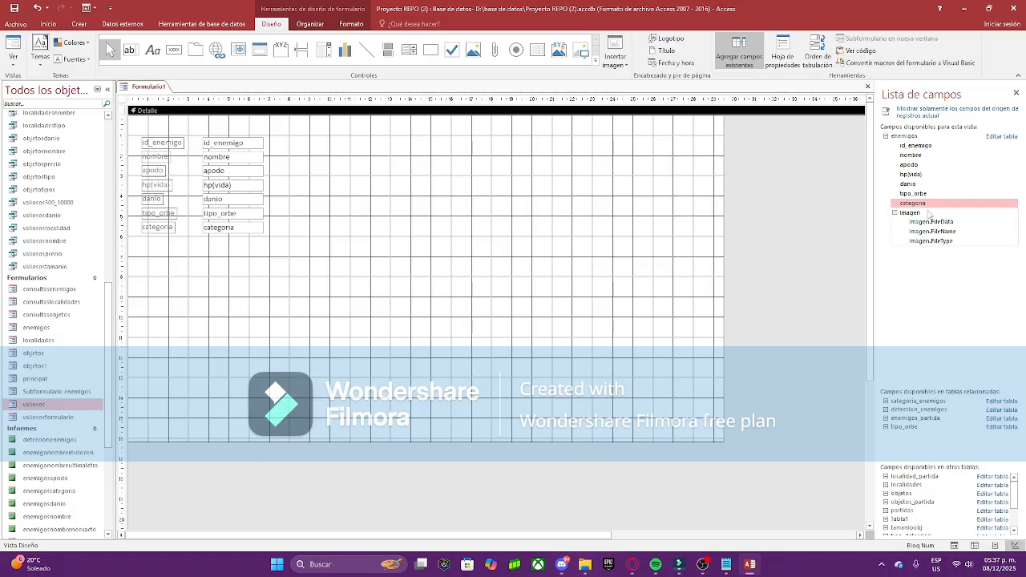
double_click(910, 212)
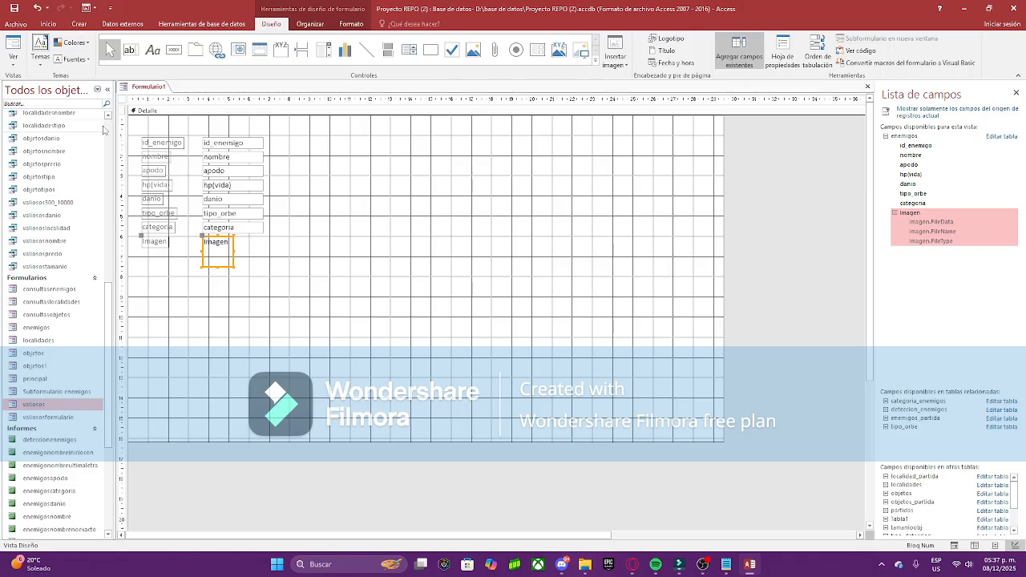
left_click(282, 252)
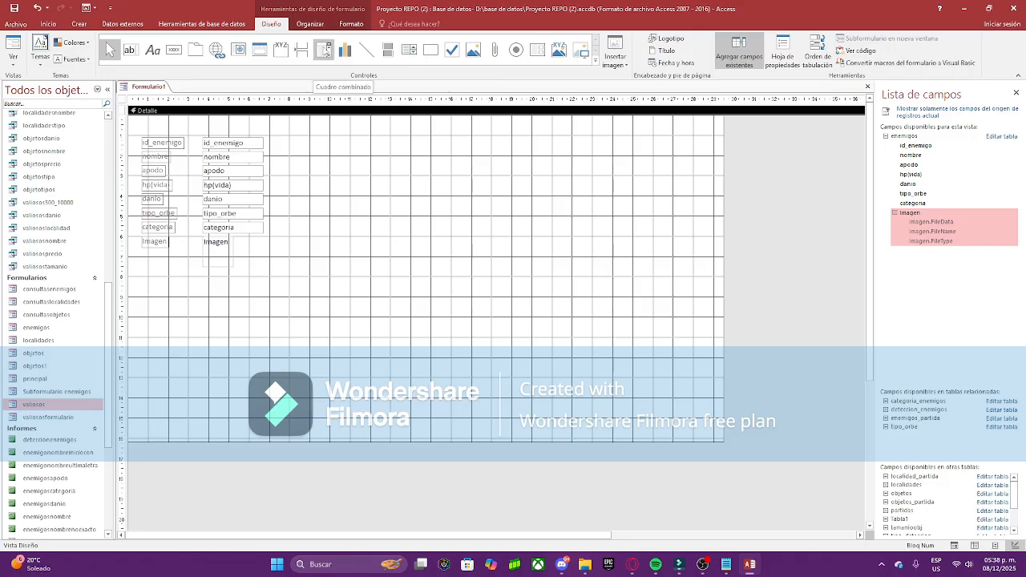
Step: Place a combo box that looks up the categoria field of categoria_enemigos
left_click(326, 50)
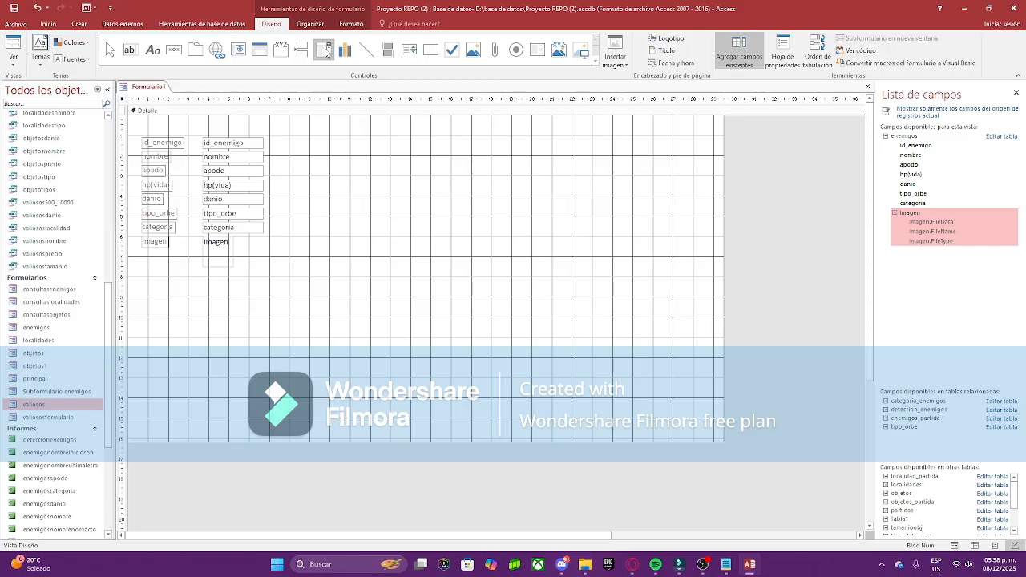
left_click(361, 213)
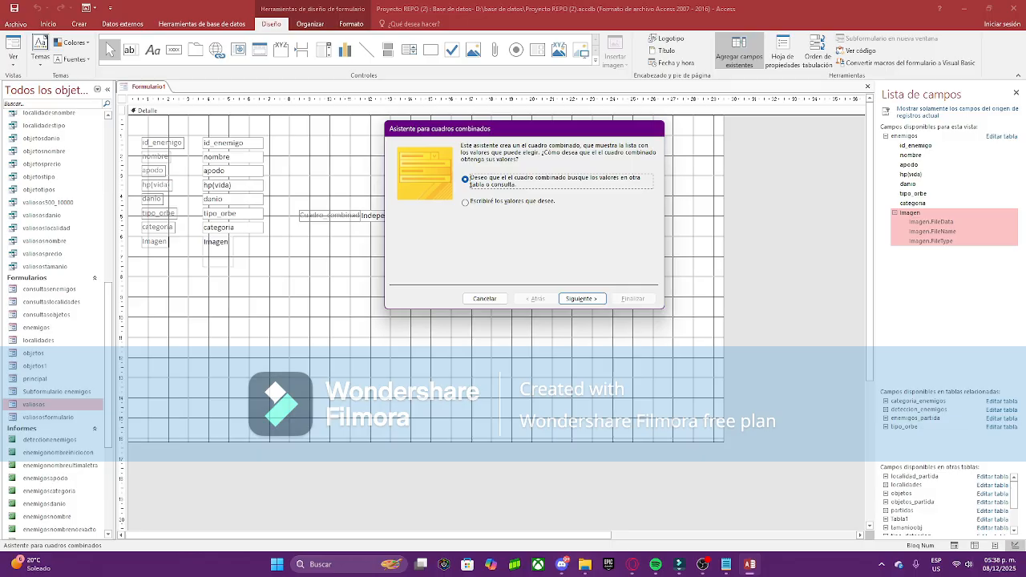
left_click(574, 303)
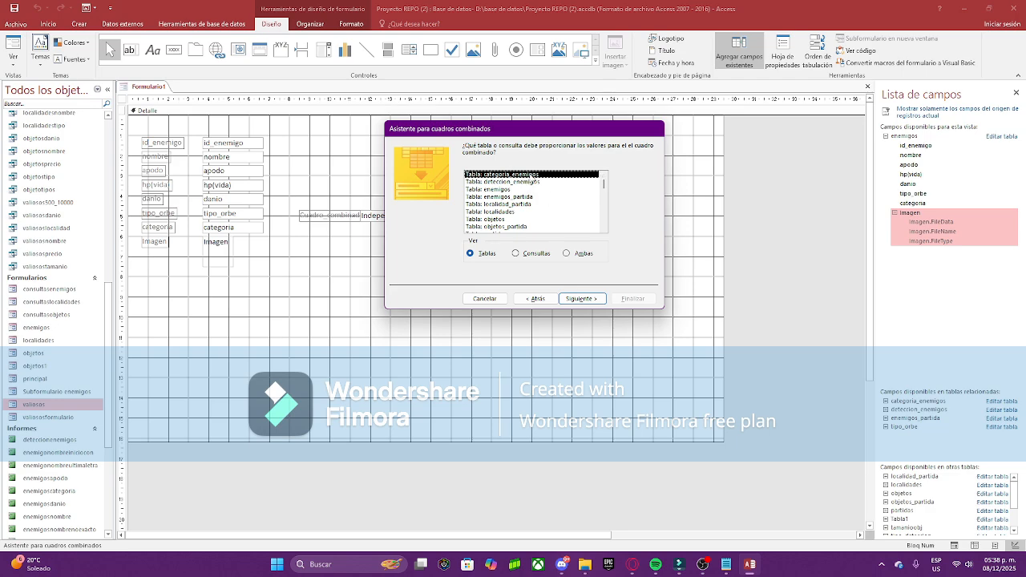
double_click(530, 176)
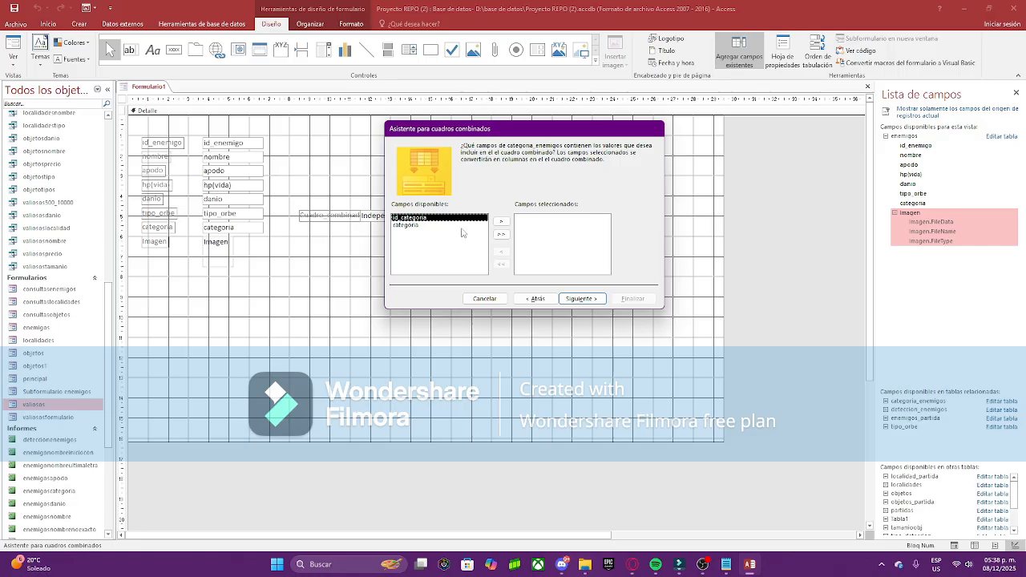
left_click(406, 224)
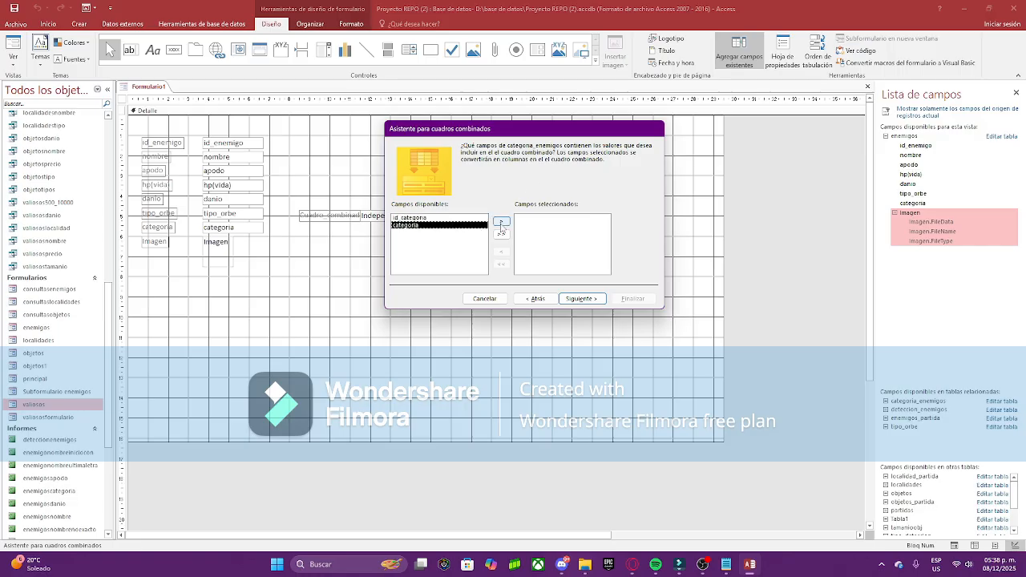
left_click(501, 222)
left_click(580, 296)
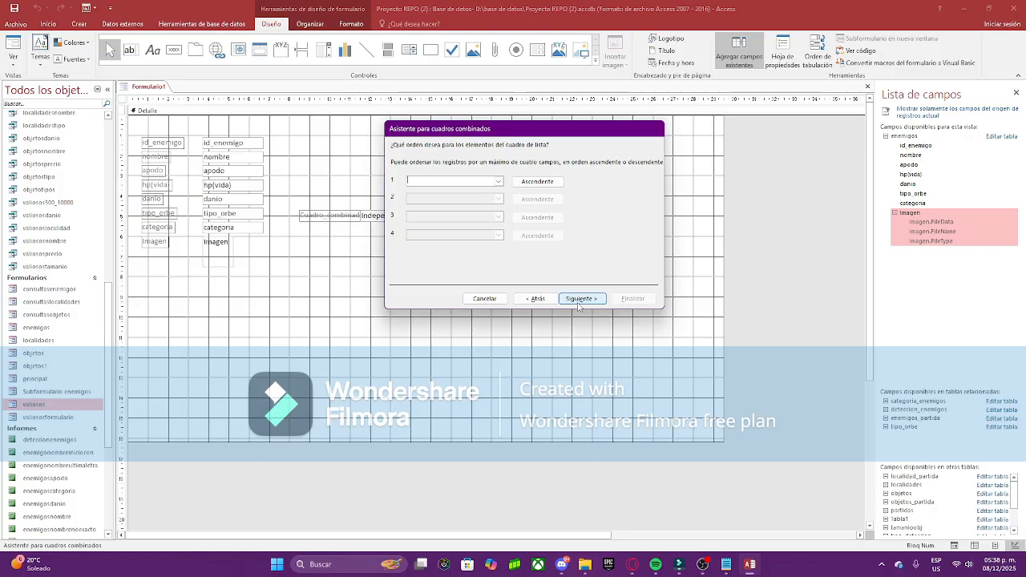
Step: Keep default sort and width, store the value in categoria, and finish the wizard
left_click(578, 303)
left_click(585, 299)
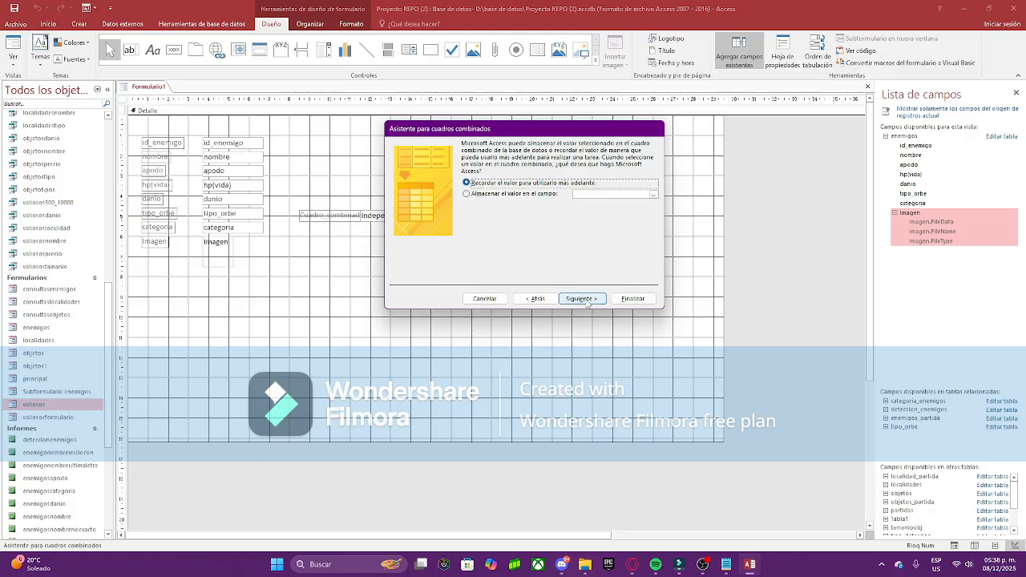
left_click(626, 193)
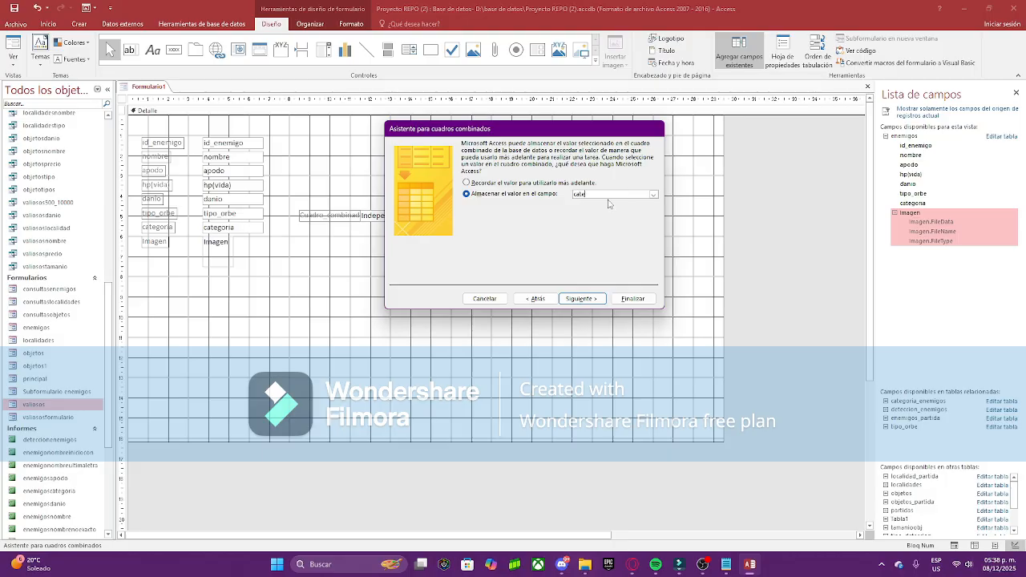
left_click(651, 197)
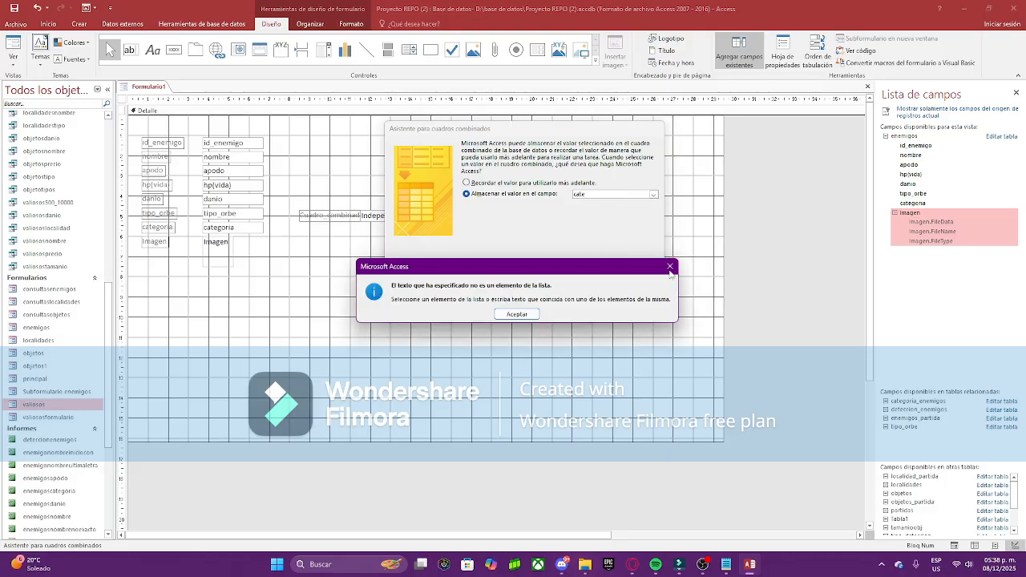
left_click(670, 265)
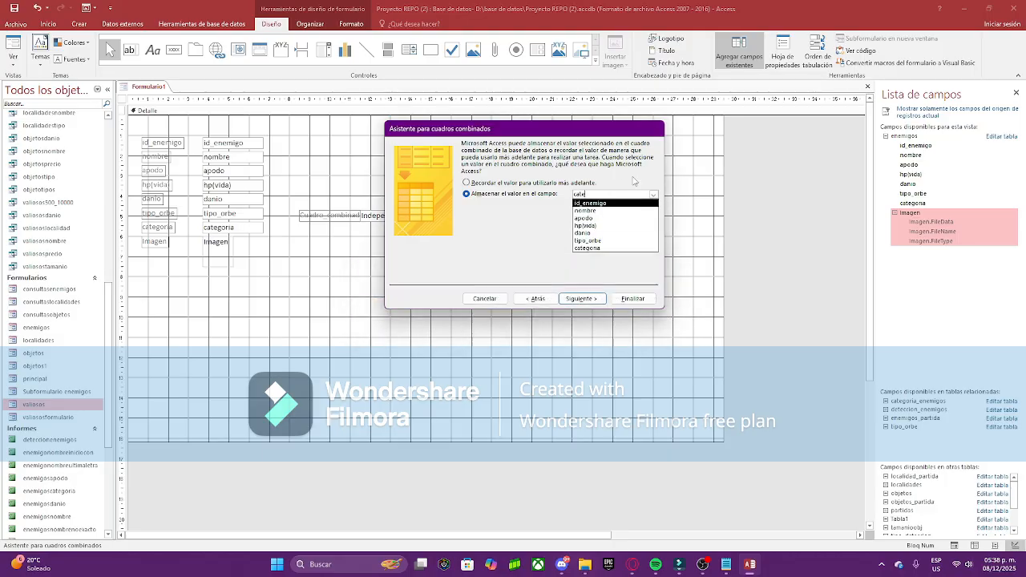
left_click(601, 248)
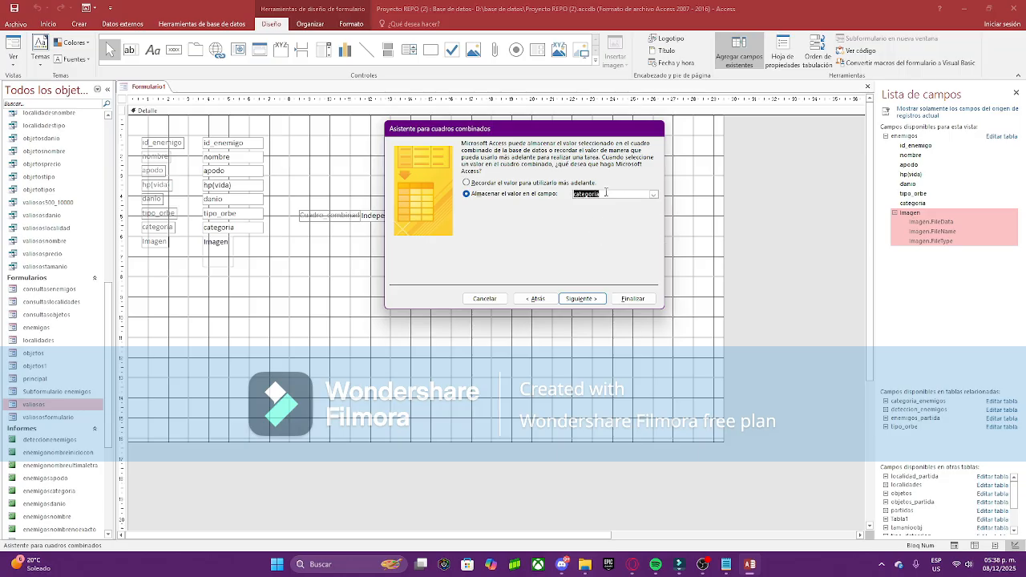
left_click(591, 298)
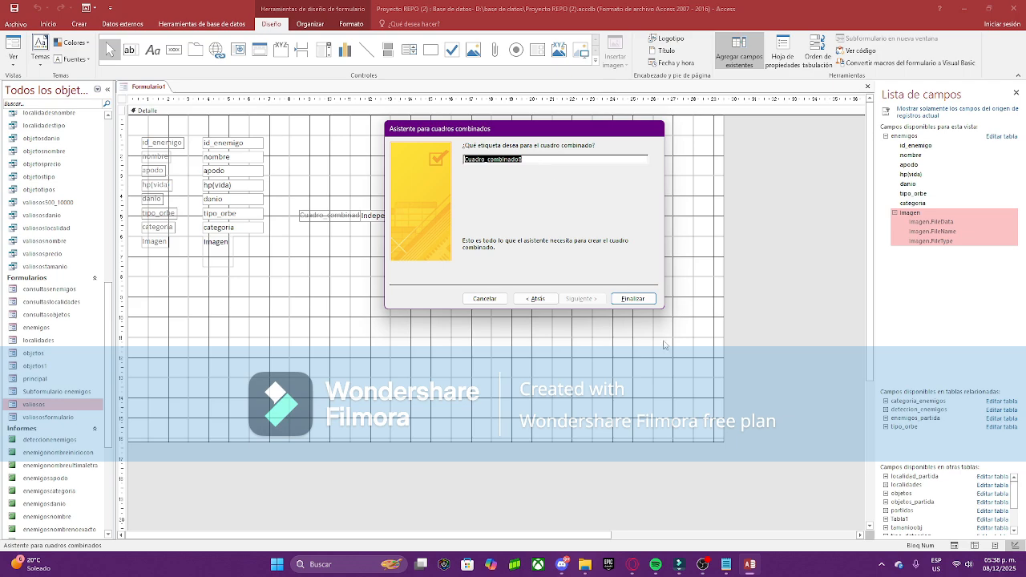
left_click(625, 304)
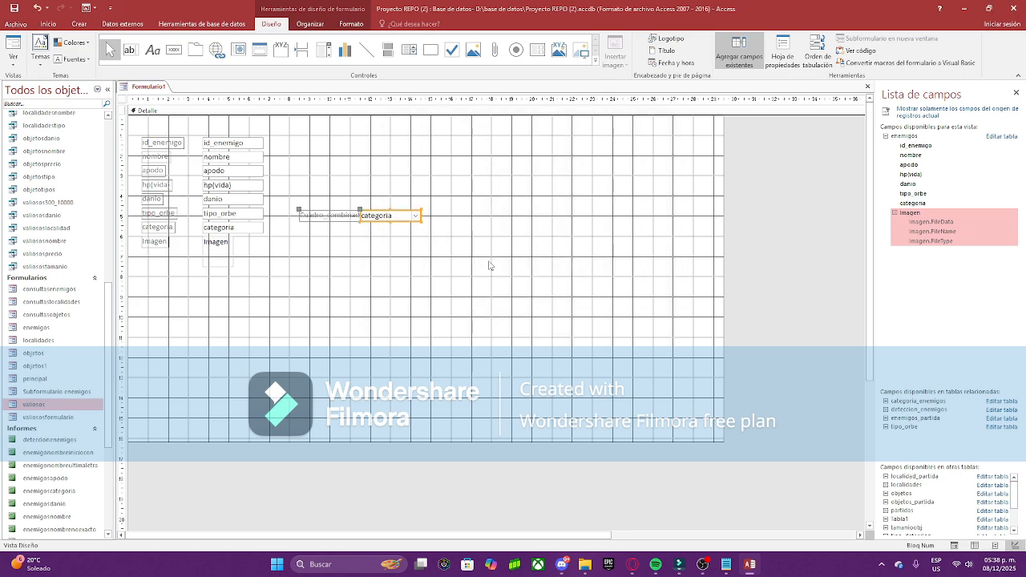
Step: Move the combo box below the fields and rename its label to categoria
left_click_drag(394, 211, 137, 282)
left_click(178, 283)
left_click(186, 281)
left_click(192, 282)
type("c")
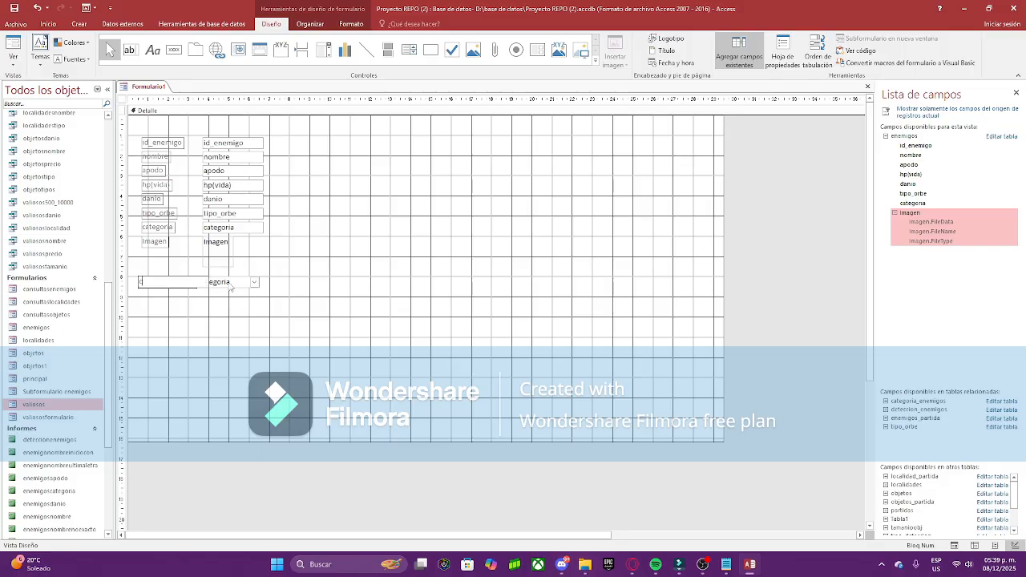
type("ategoria")
key("Return")
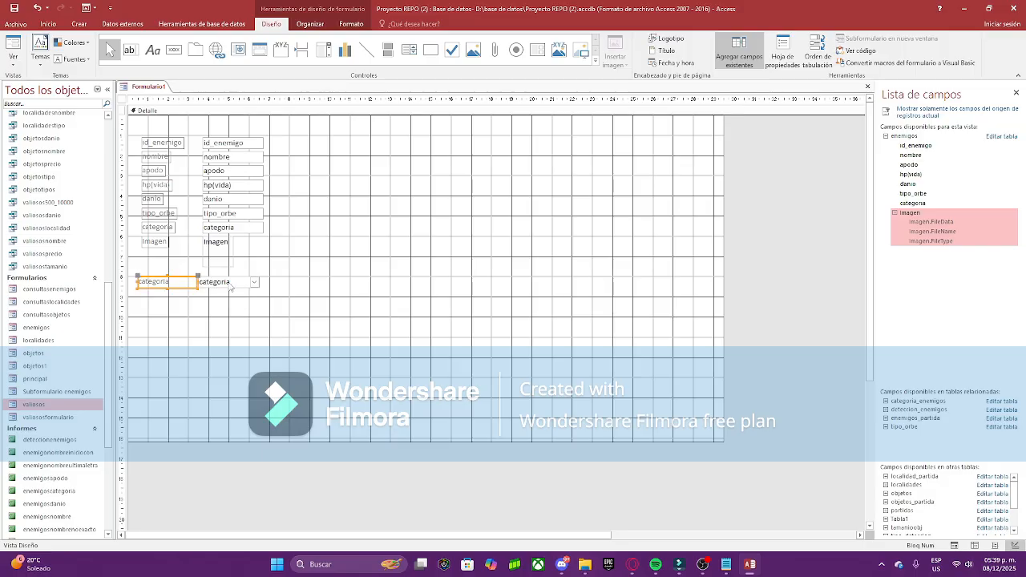
Step: Narrow the new categoria label and shift the controls slightly left
left_click(172, 227)
left_click(205, 286)
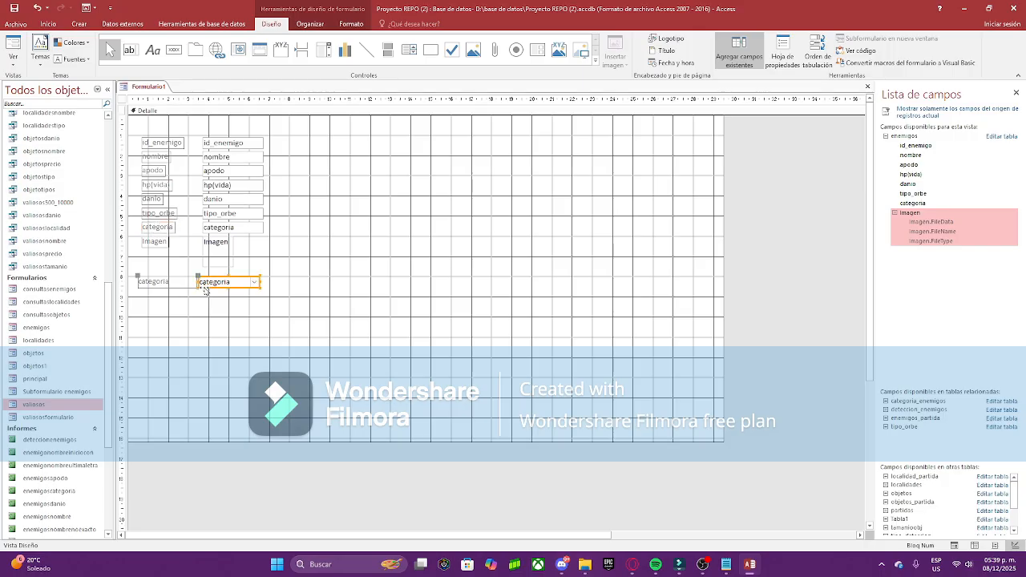
left_click(185, 285)
mouse_move(194, 282)
left_mouse_down()
mouse_move(182, 283)
mouse_move(224, 284)
mouse_move(211, 284)
left_mouse_up()
left_click(199, 304)
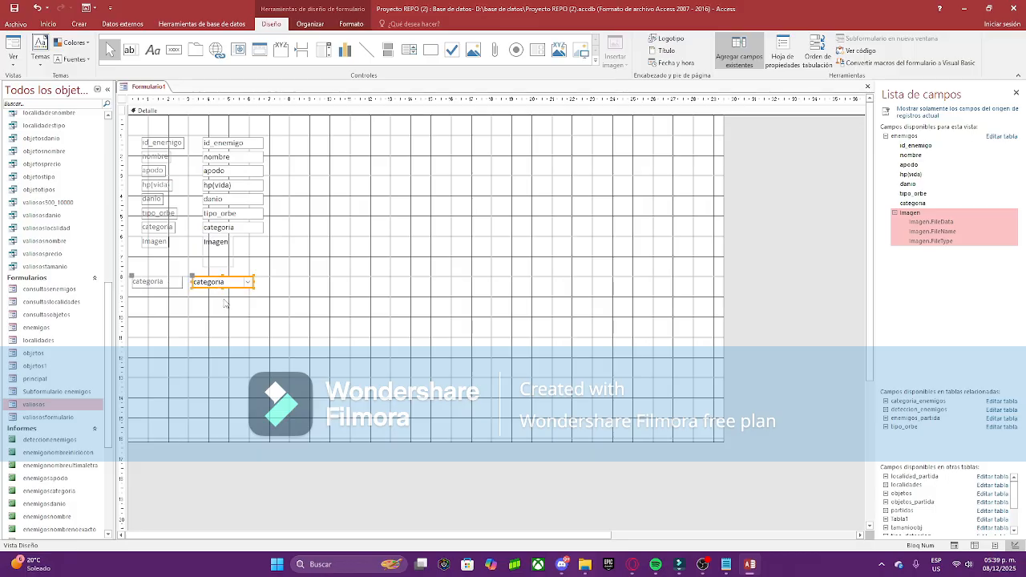
left_click(207, 299)
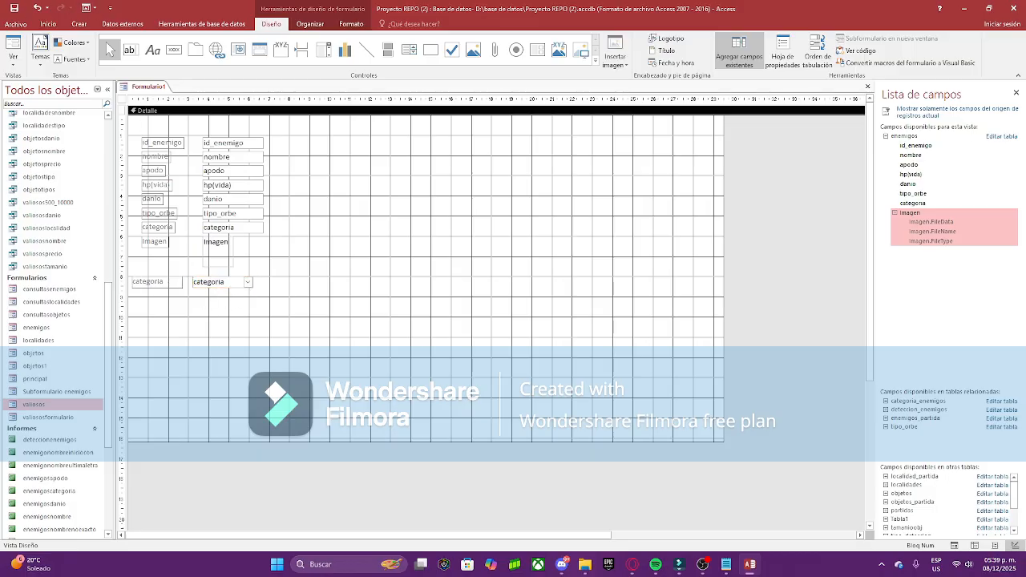
right_click(156, 87)
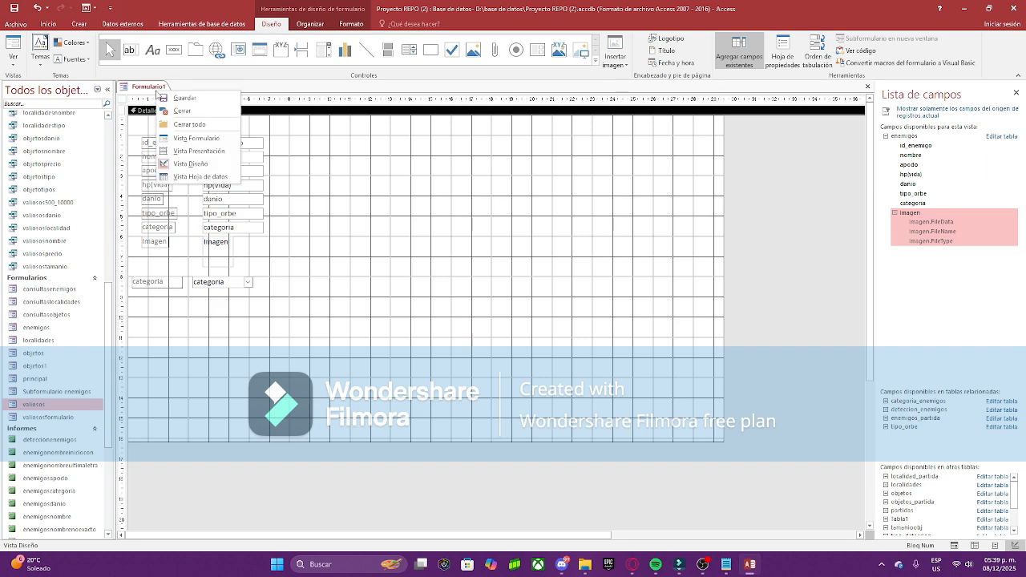
left_click(199, 139)
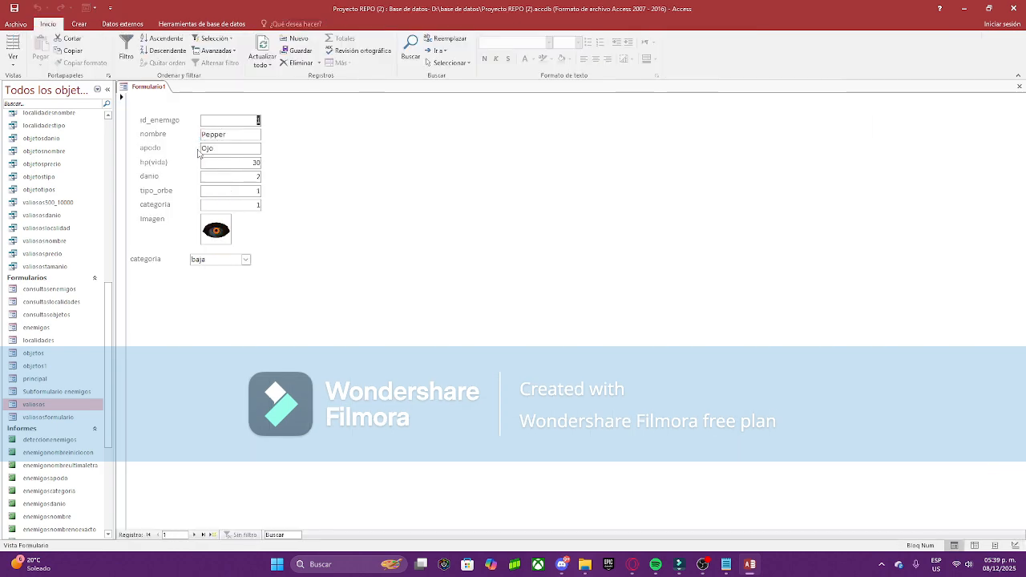
left_click(246, 259)
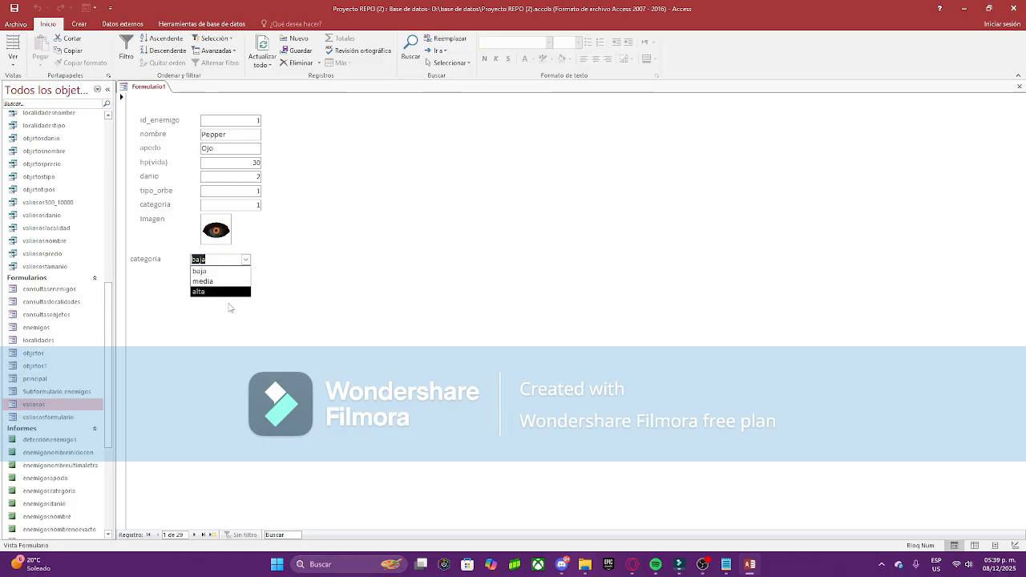
left_click(247, 259)
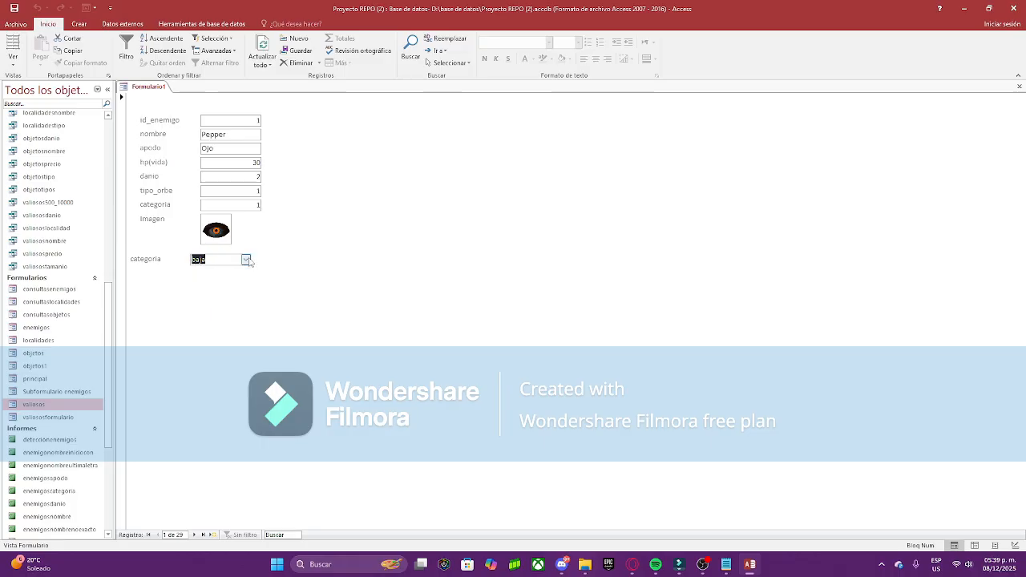
right_click(140, 87)
left_click(176, 163)
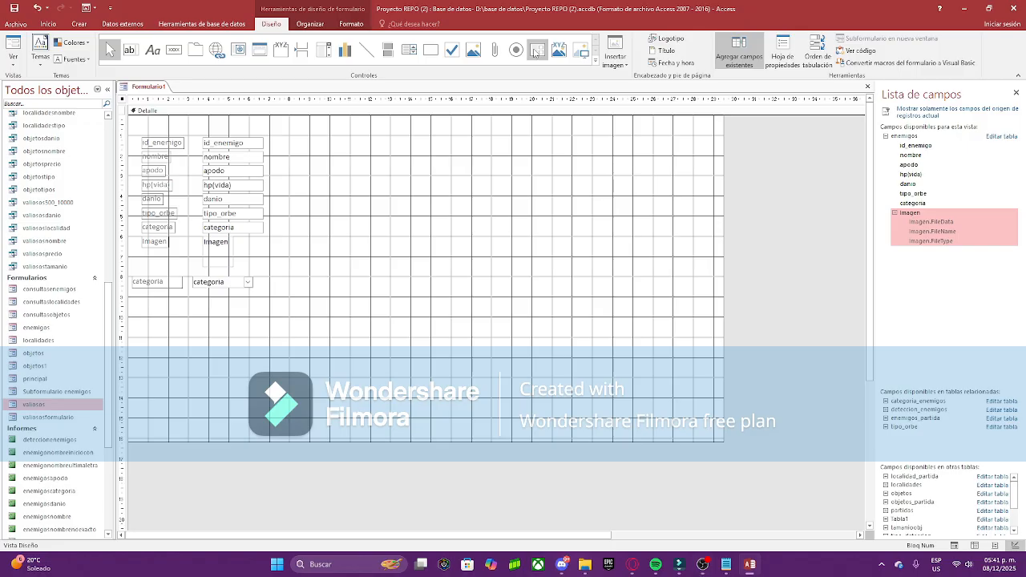
Step: Draw a subform area right of the fields based on the deteccion_enemigos table
left_click_drag(355, 218, 585, 299)
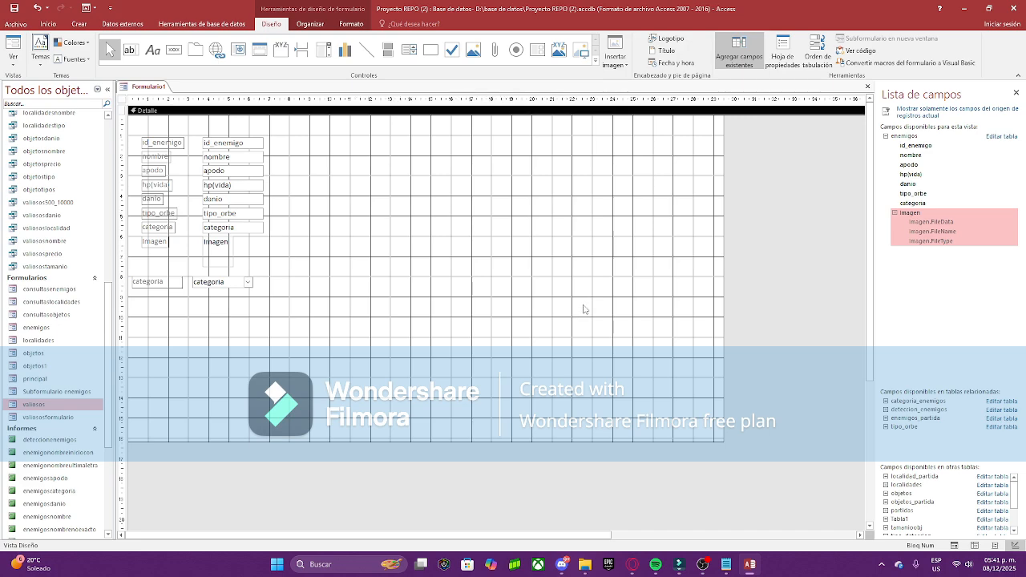
left_click(537, 50)
left_click_drag(389, 210, 579, 306)
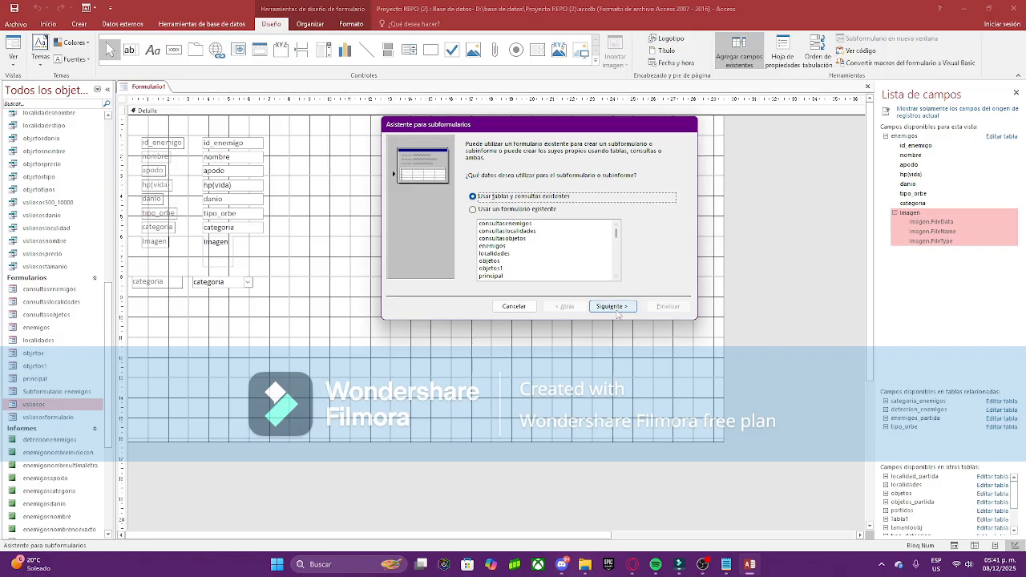
left_click(611, 306)
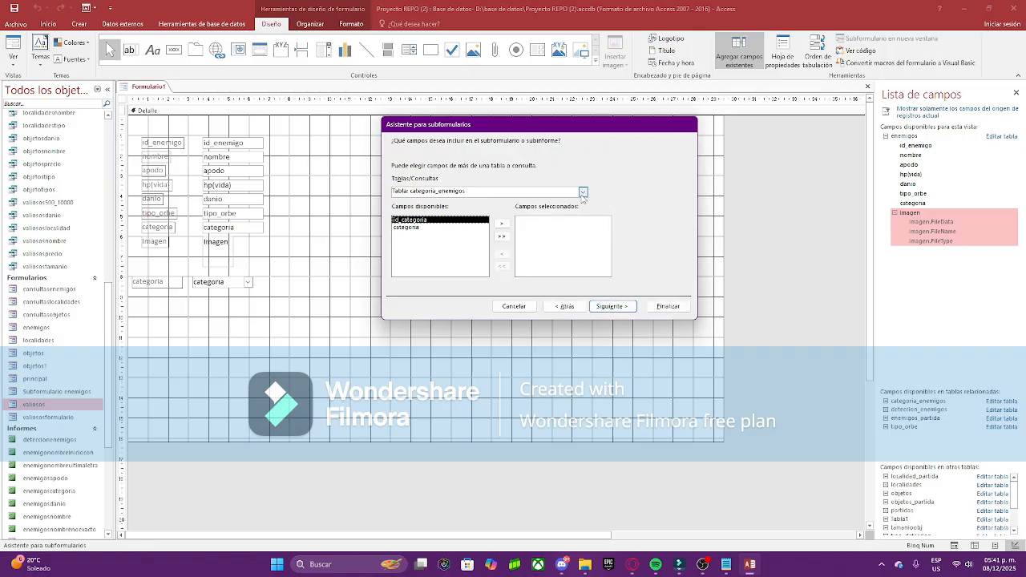
left_click(583, 192)
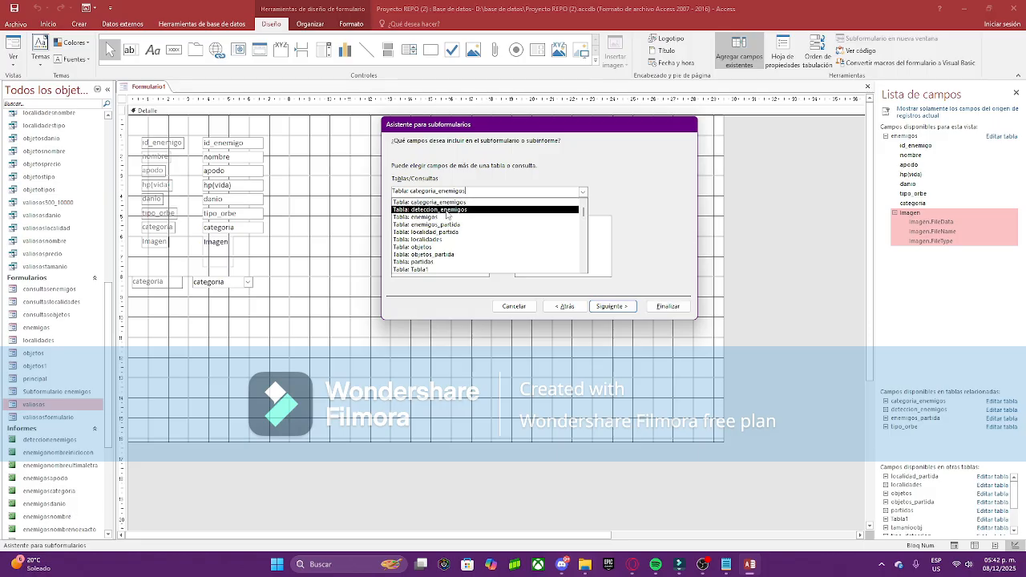
left_click(447, 212)
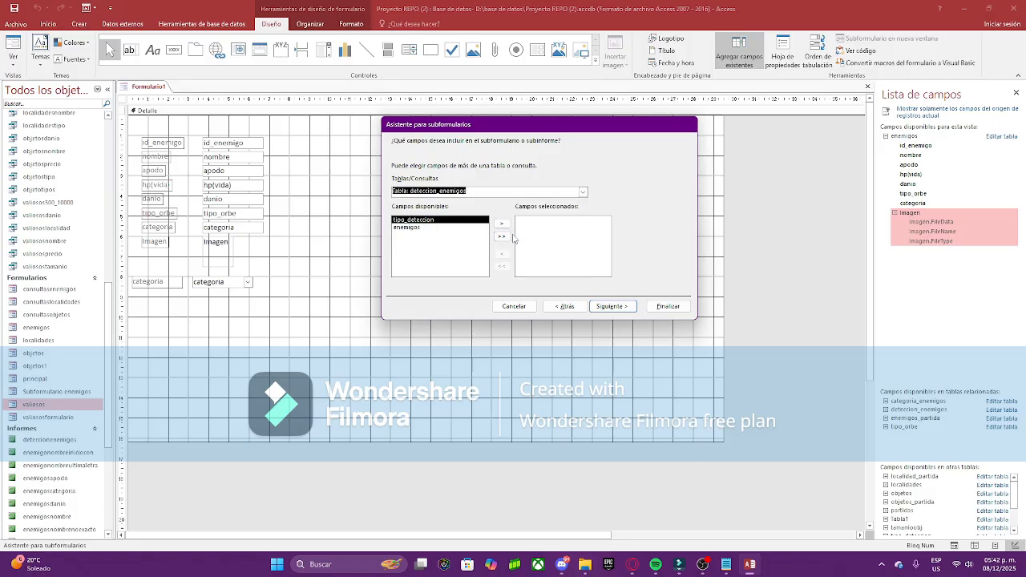
Step: Include tipo_deteccion and enemigos, link on id_enemigo and keep the default subform name
left_click(501, 225)
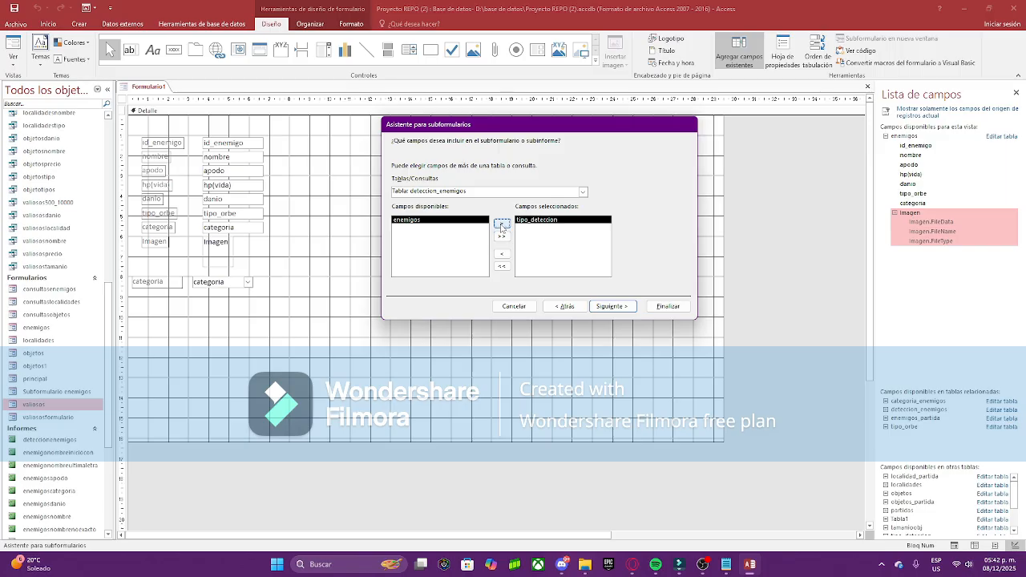
left_click(501, 226)
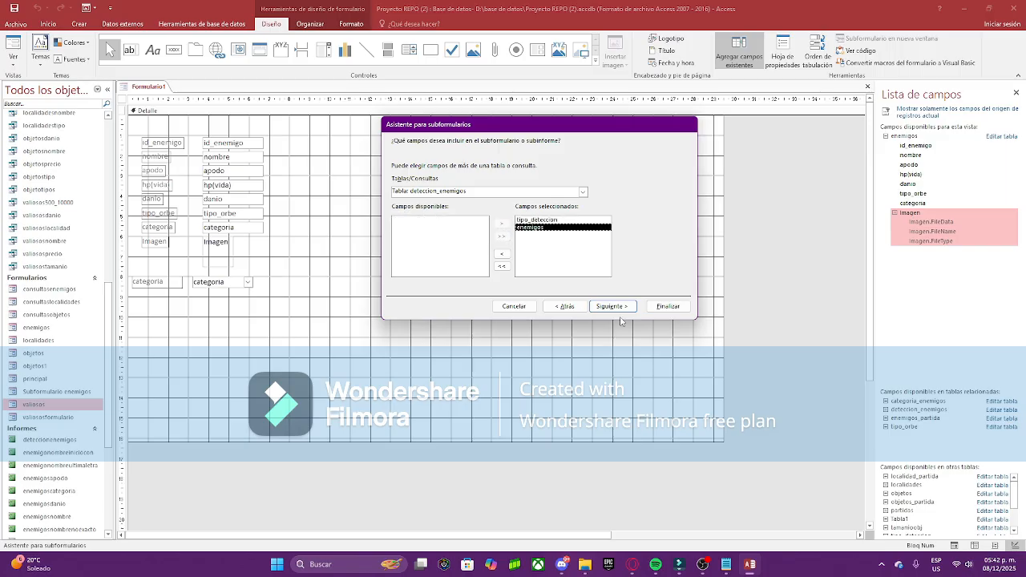
left_click(599, 307)
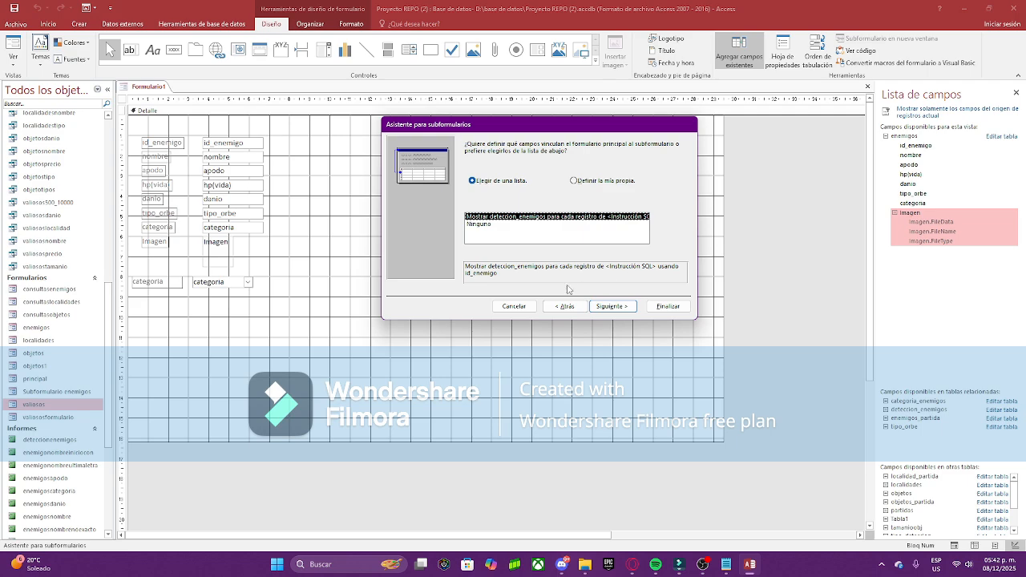
left_click(612, 307)
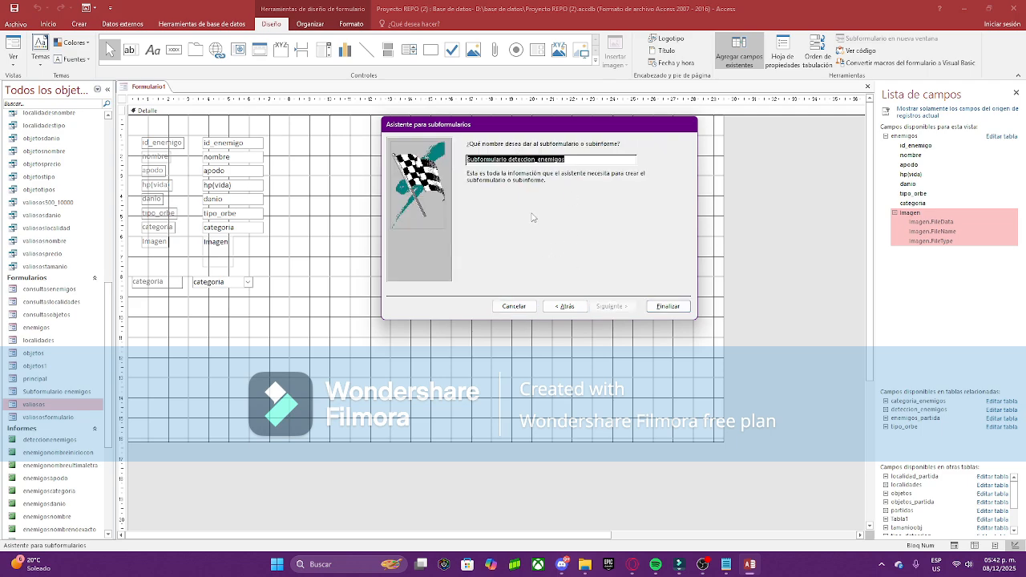
left_click(566, 160)
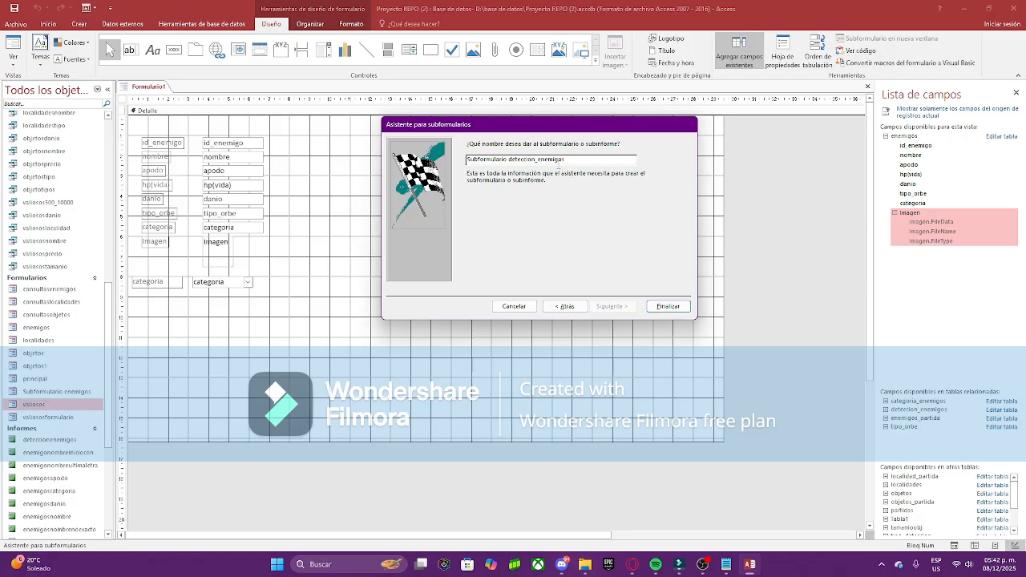
left_click(667, 306)
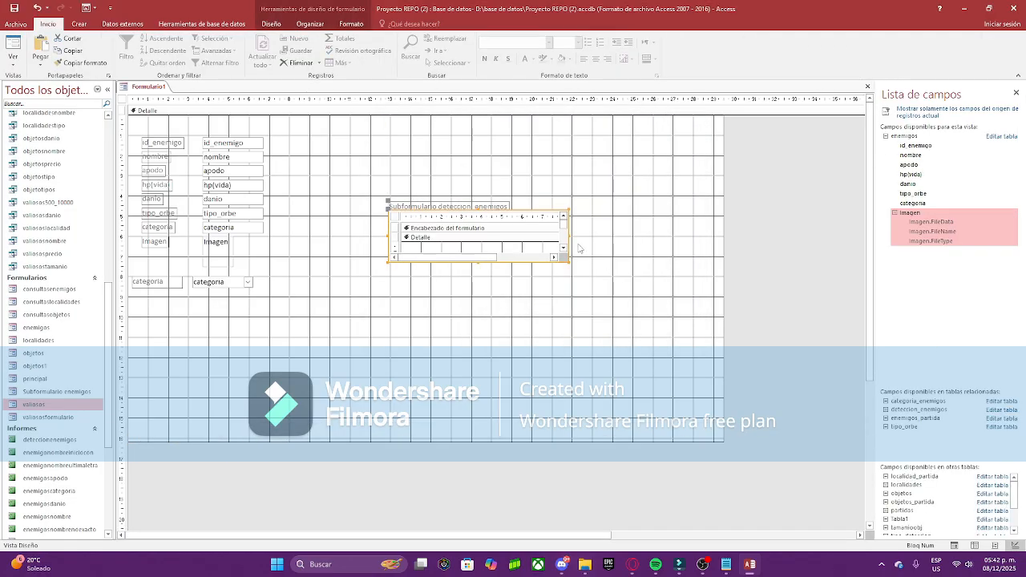
Step: Switch Formulario1 to Form view and widen the subform's tipo_deteccion column
right_click(158, 90)
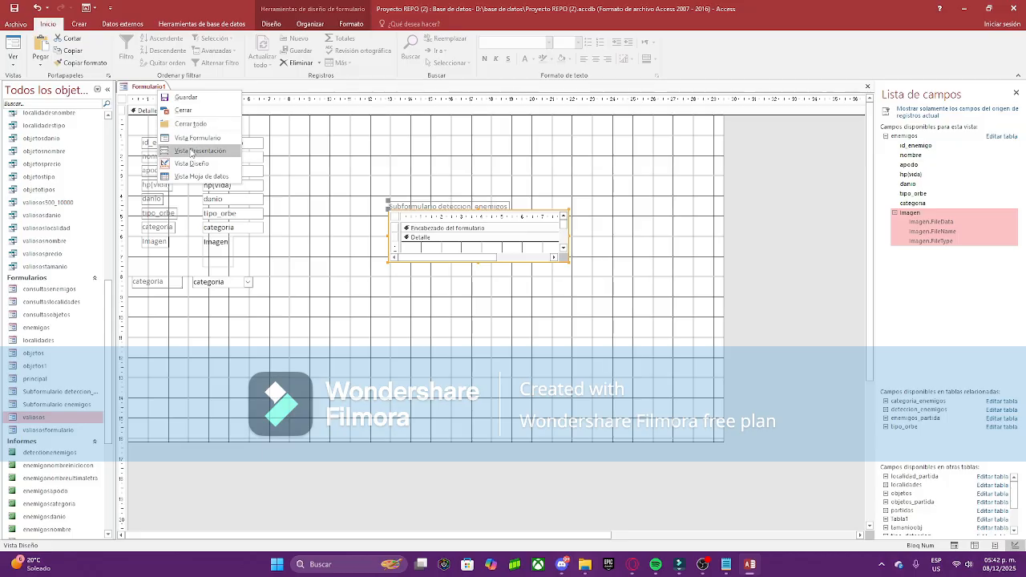
left_click(193, 138)
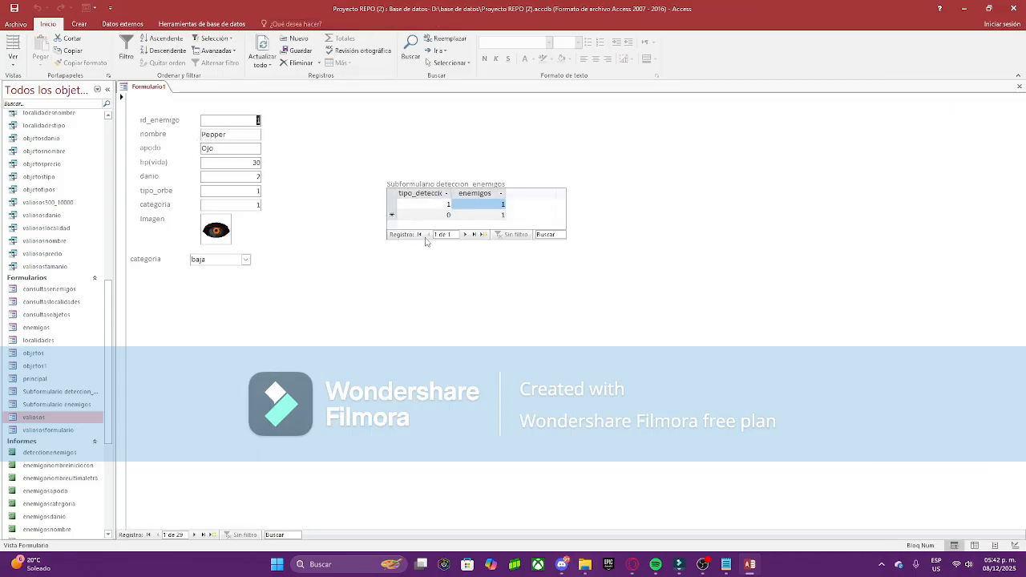
left_click(448, 194)
left_click(518, 167)
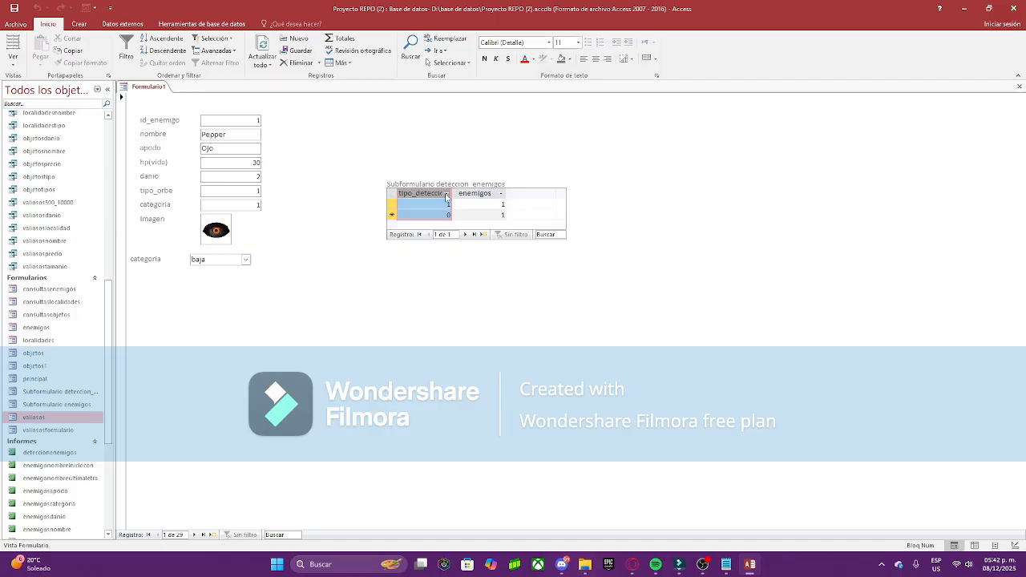
double_click(450, 193)
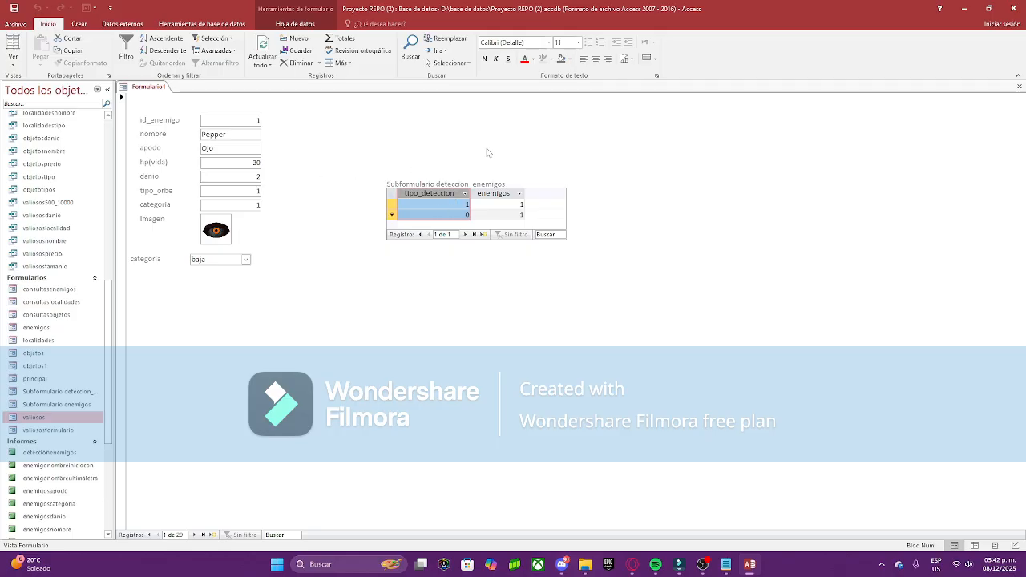
left_click(505, 215)
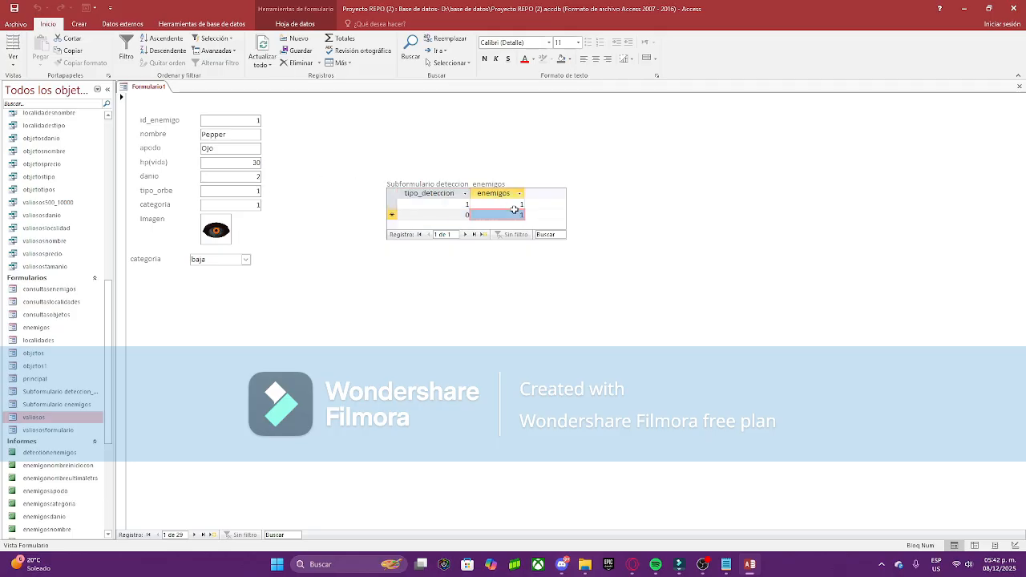
Step: Browse to enemy record 2, Shadow Child, check its detection rows, then return to record 1
left_click(193, 536)
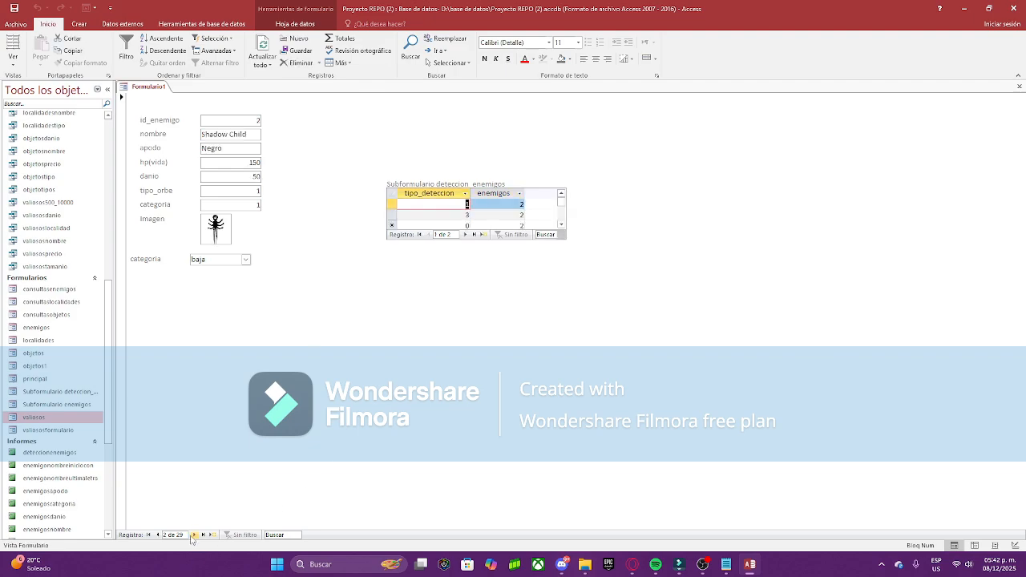
mouse_move(479, 204)
left_mouse_down()
mouse_move(509, 202)
mouse_move(524, 222)
mouse_move(479, 219)
left_mouse_up()
left_click(460, 207)
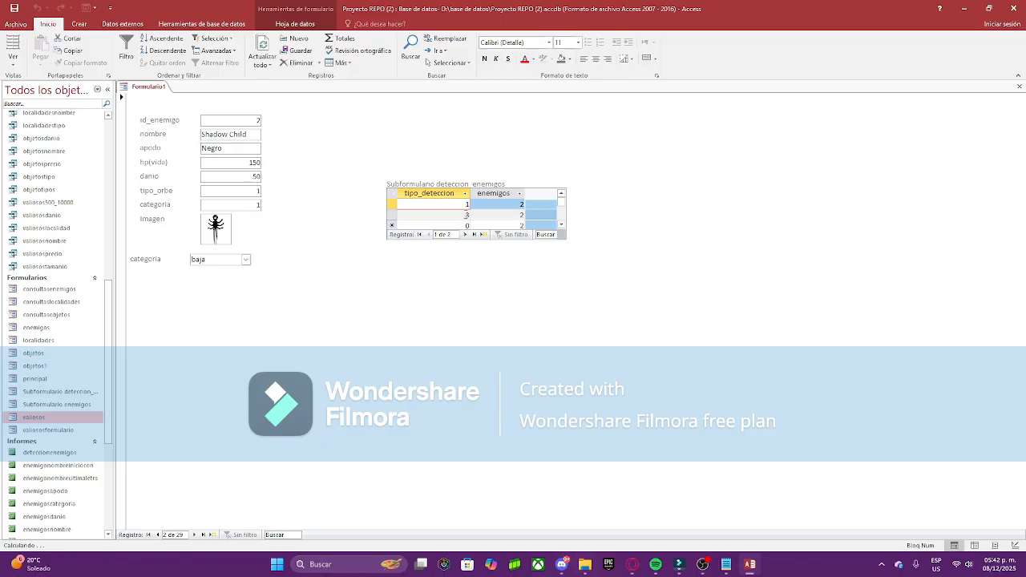
key("Down")
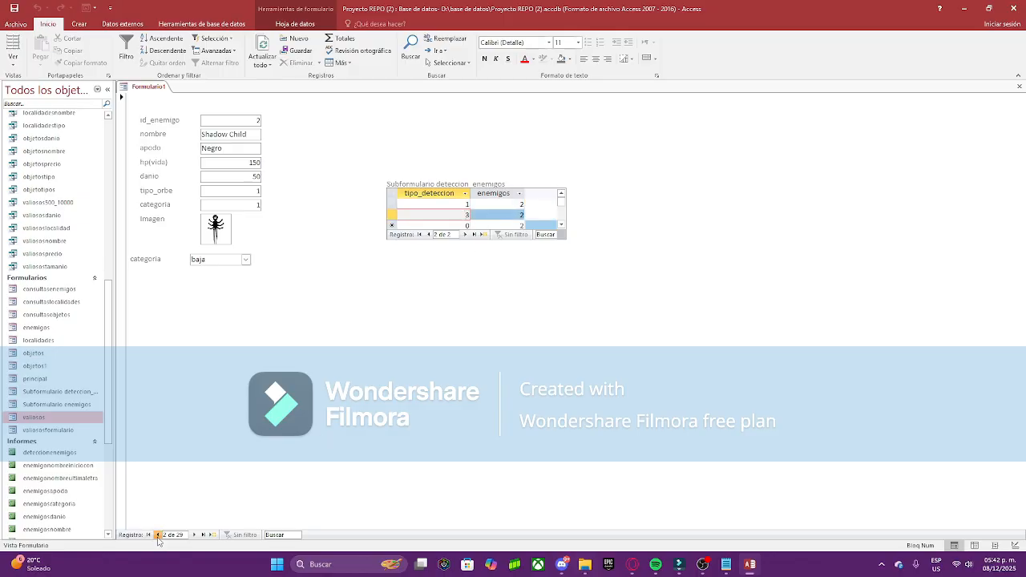
left_click(157, 534)
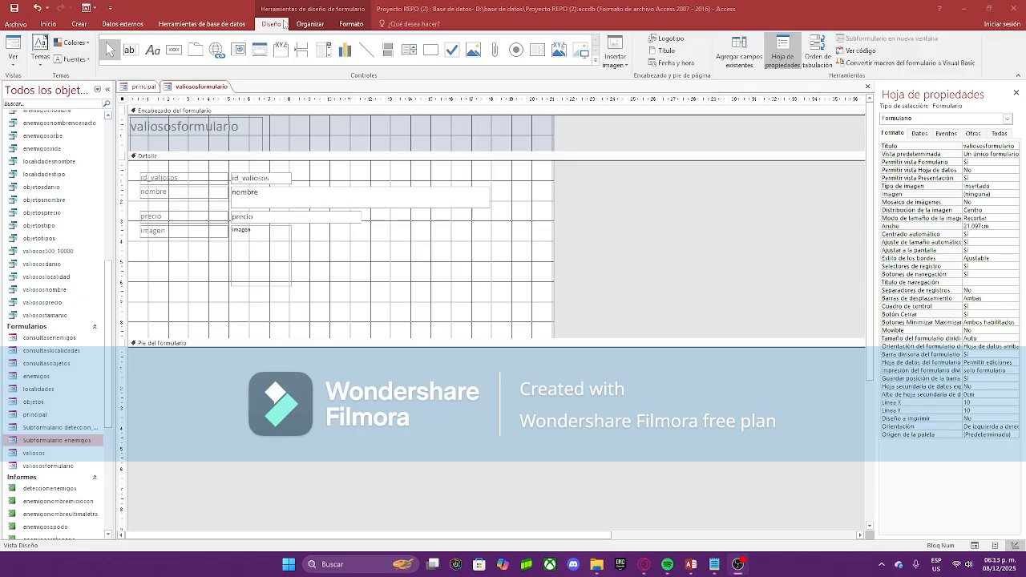
Step: Draw a command button in Detalle set to Ir al último registro with the arrow image
left_click(173, 51)
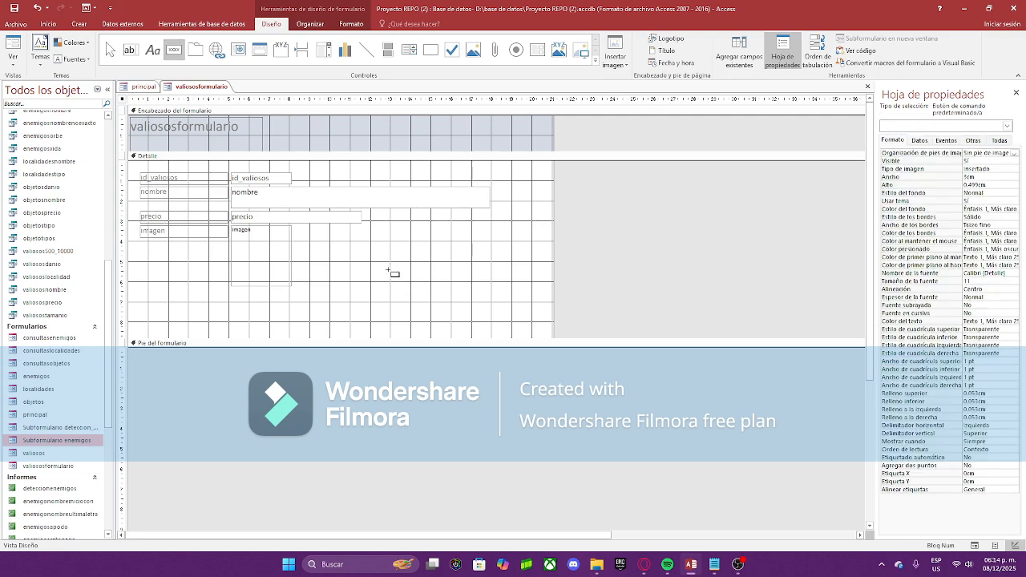
left_click_drag(372, 267, 391, 280)
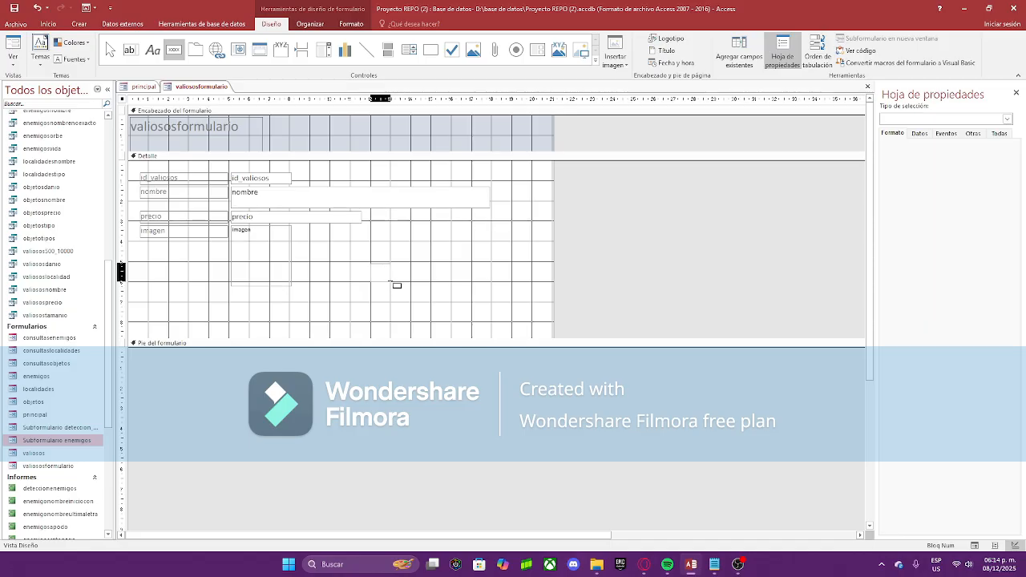
left_click_drag(392, 283, 390, 283)
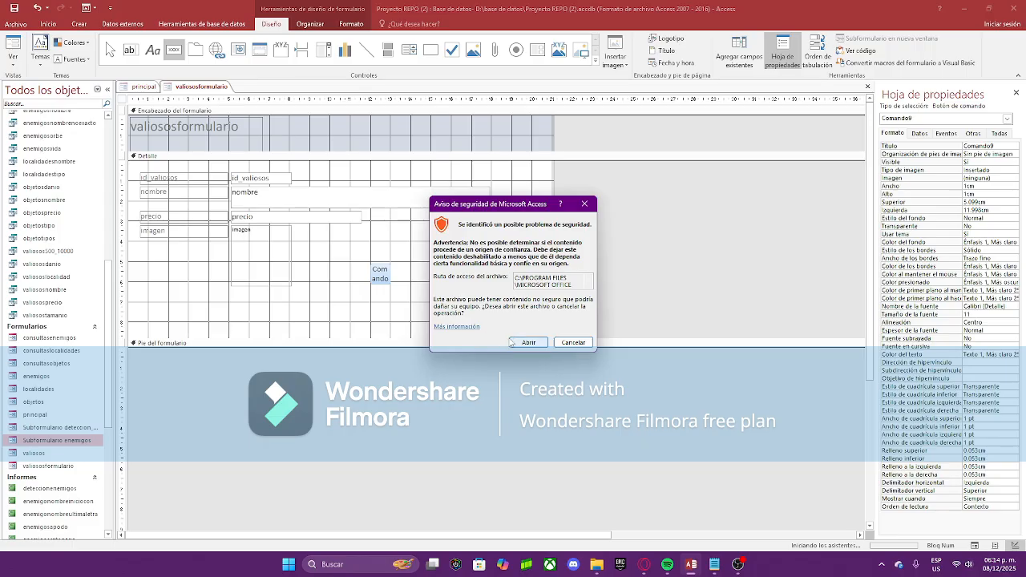
left_click(528, 342)
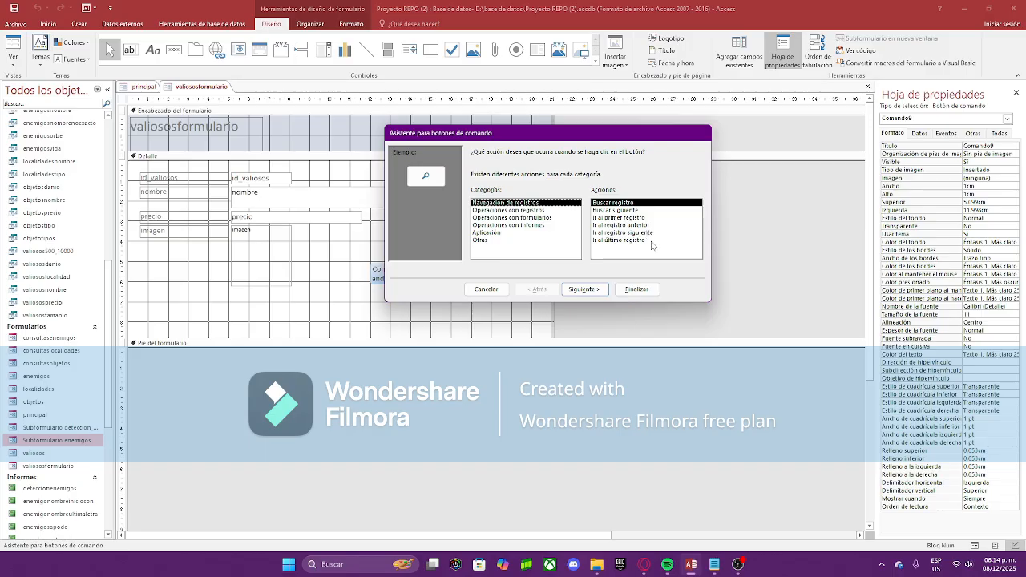
left_click(651, 241)
left_click(583, 290)
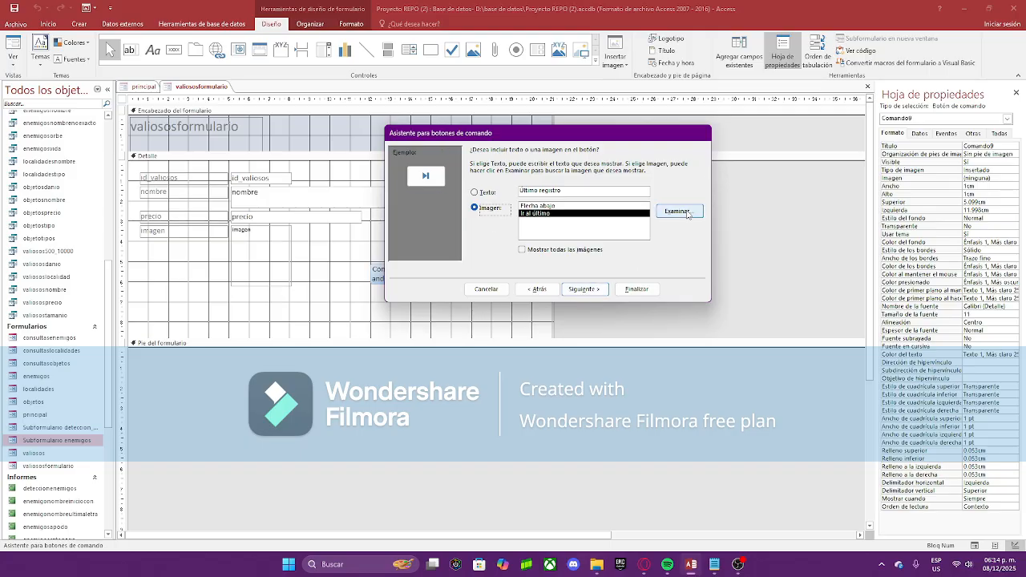
left_click(551, 210)
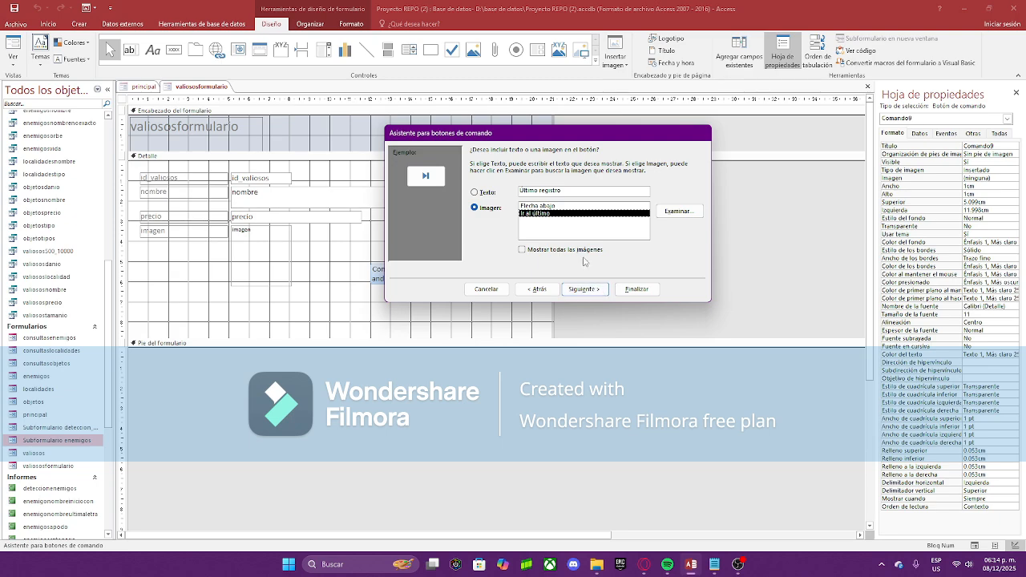
left_click(603, 290)
left_click(627, 290)
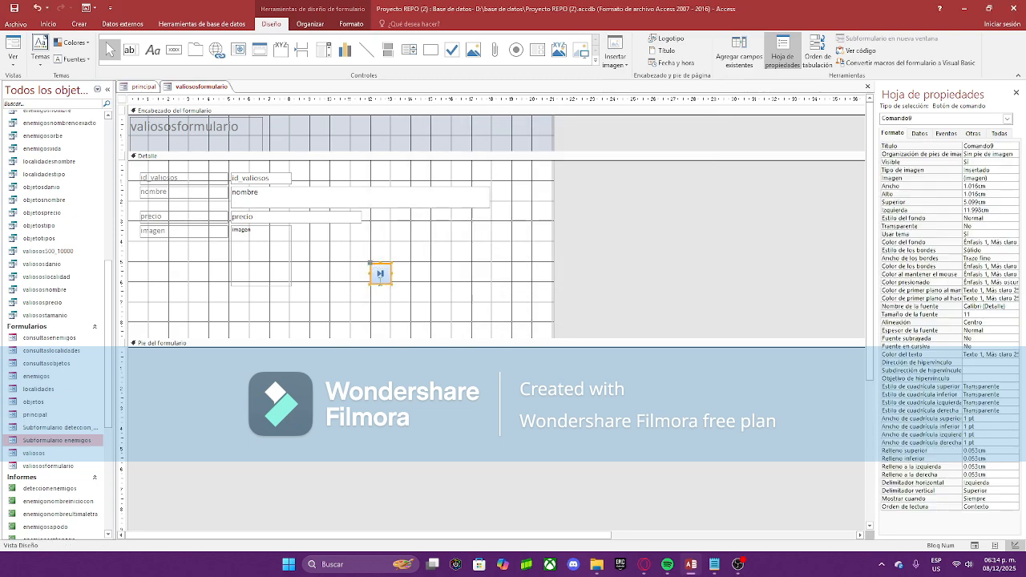
Step: Move the last-record button into position on the form
left_click(404, 285)
left_click_drag(380, 280, 459, 271)
left_click(521, 265)
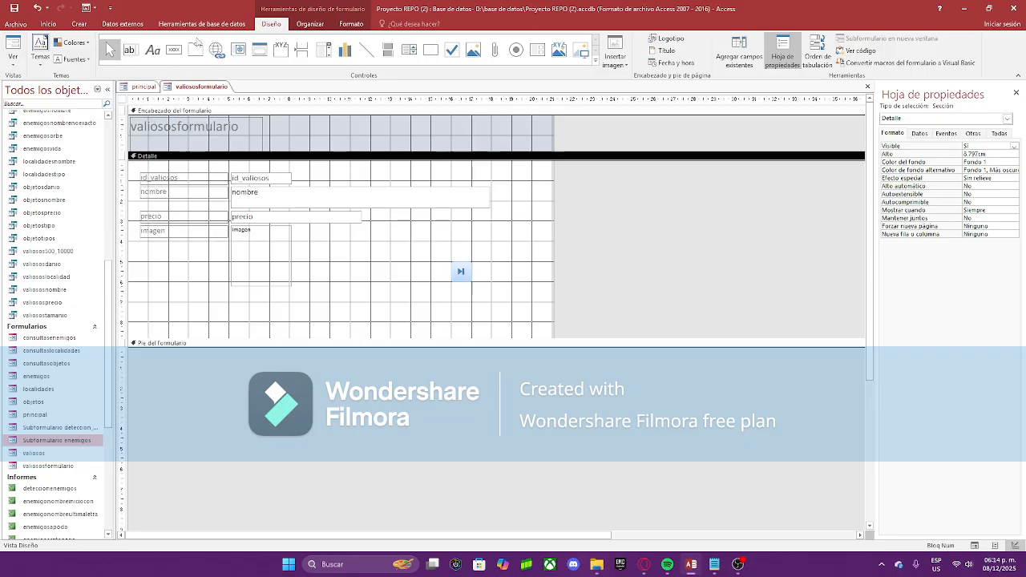
Step: Add a next-record command button left of the last-record button
left_click(177, 50)
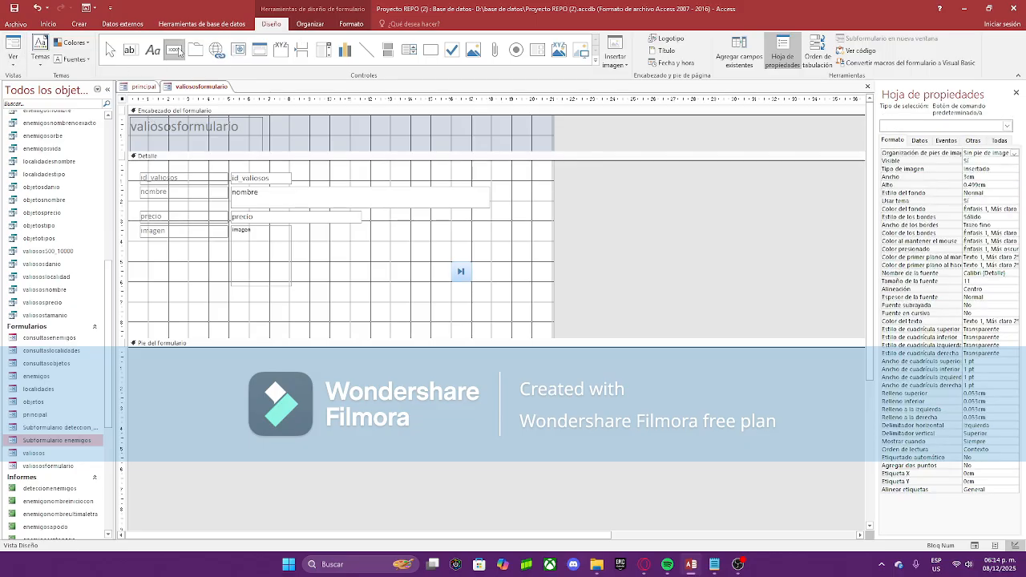
key("Escape")
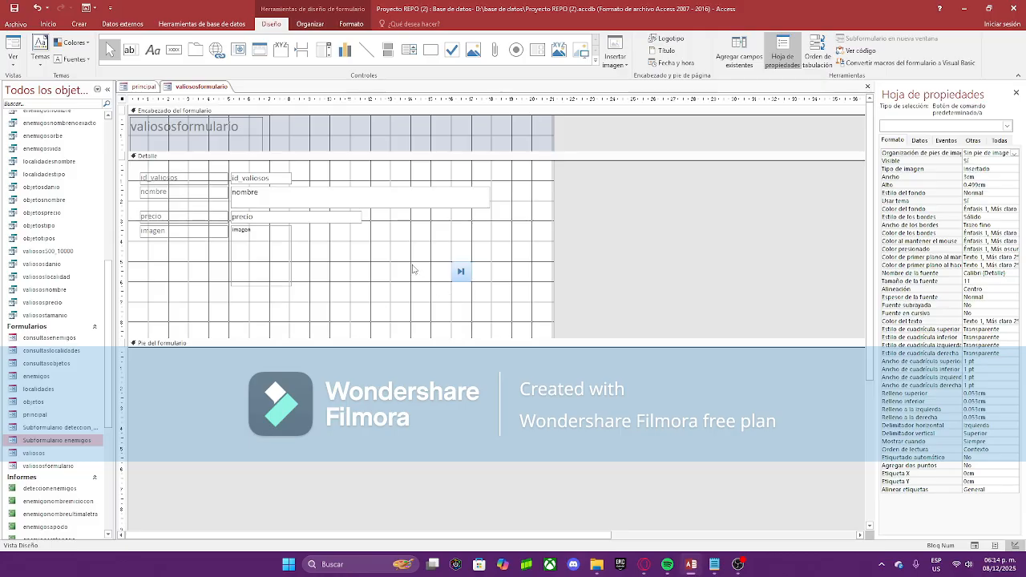
left_click_drag(412, 265, 431, 281)
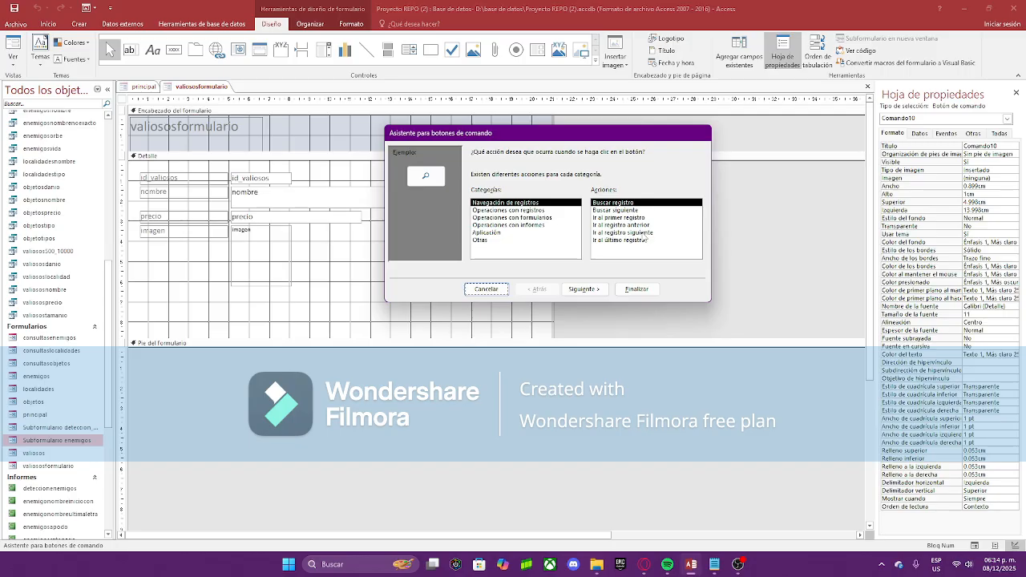
left_click(657, 233)
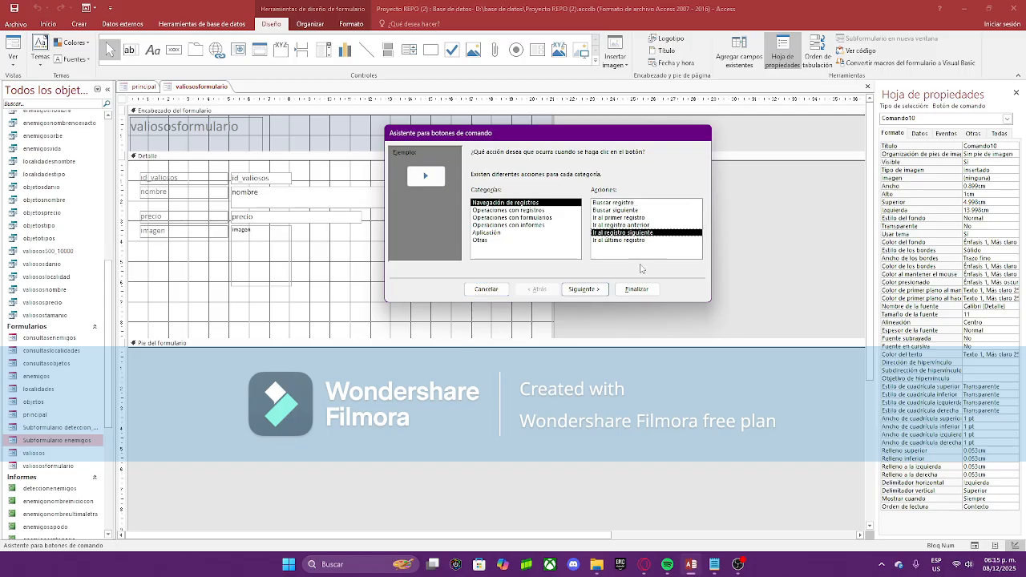
left_click(584, 289)
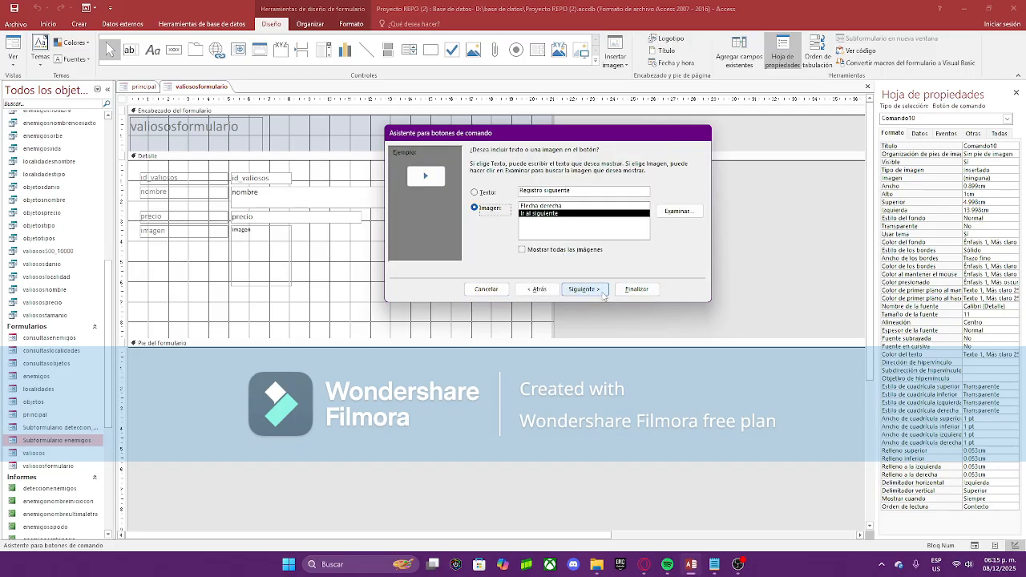
left_click(602, 288)
left_click(648, 289)
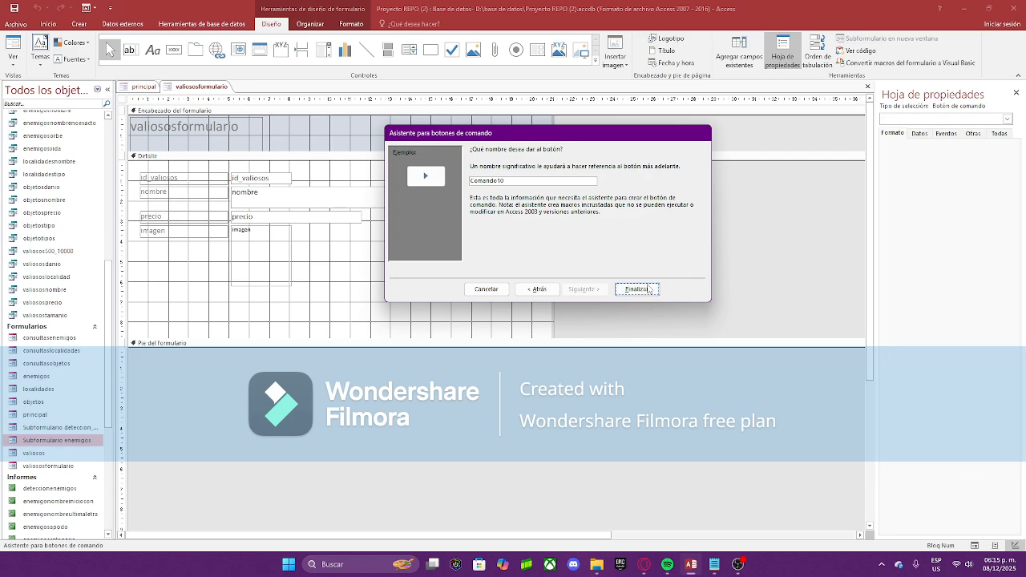
left_click(451, 259)
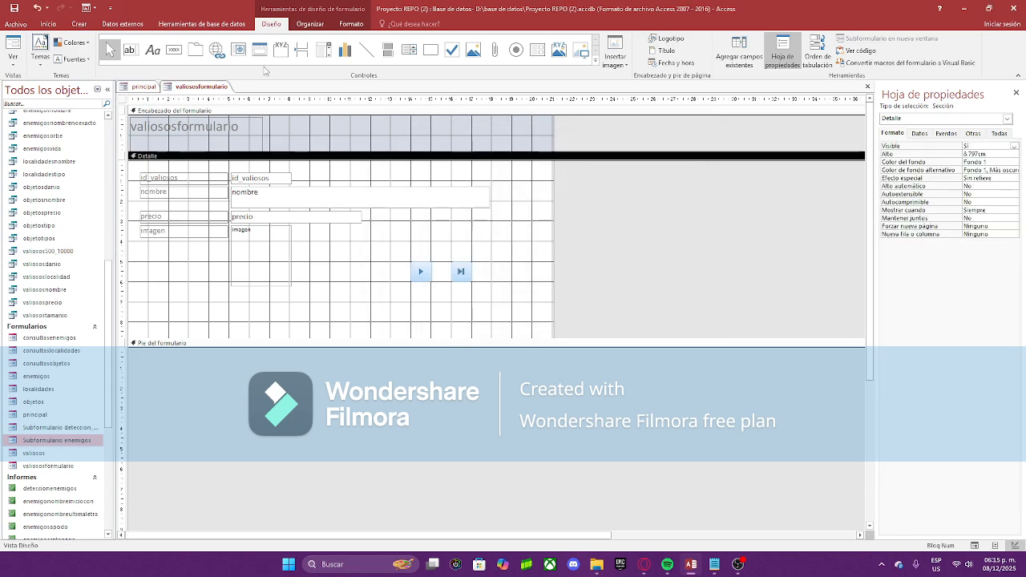
Step: Add a previous-record button and line it up with the other buttons
left_click(174, 50)
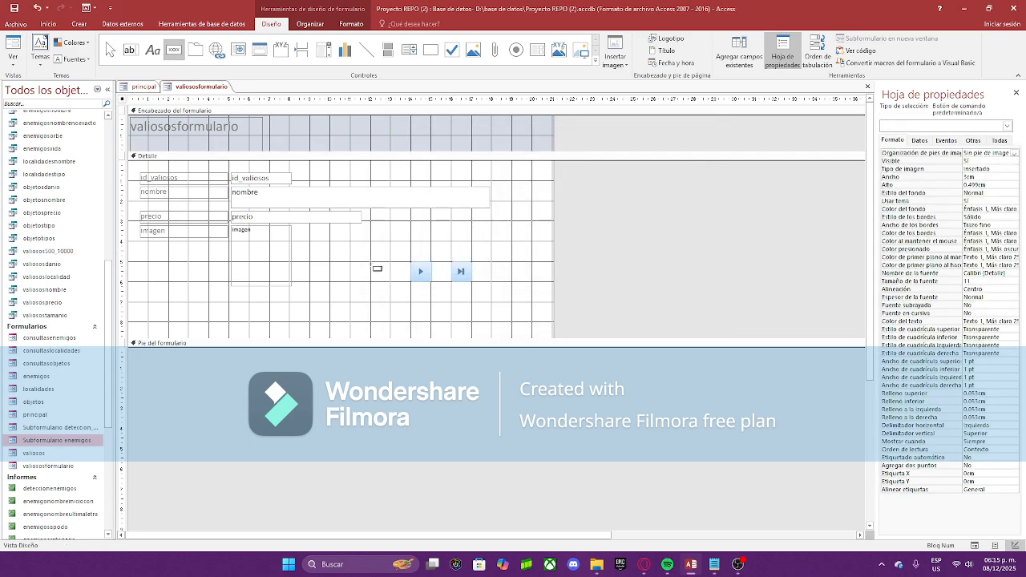
left_click(347, 267)
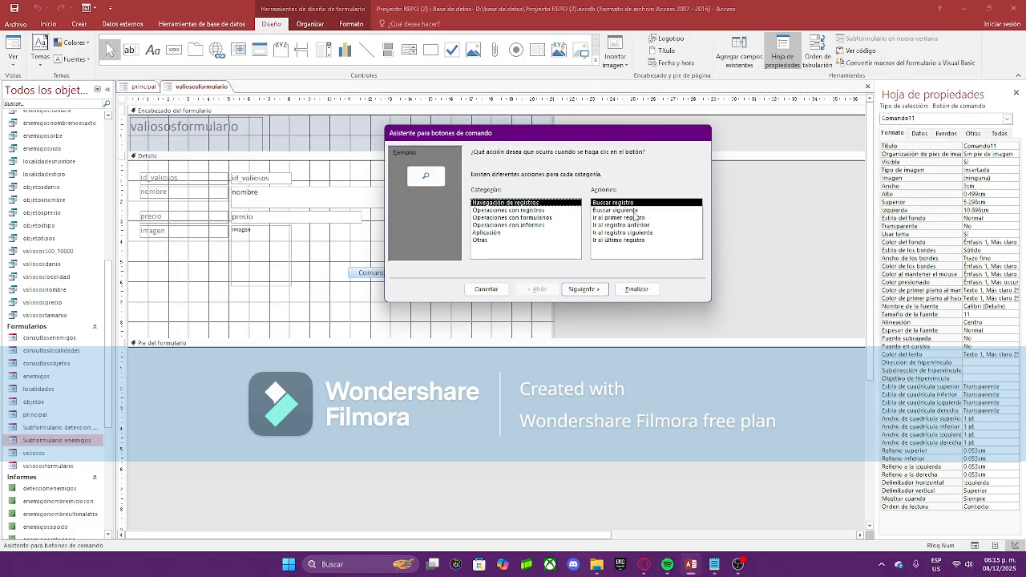
left_click(613, 225)
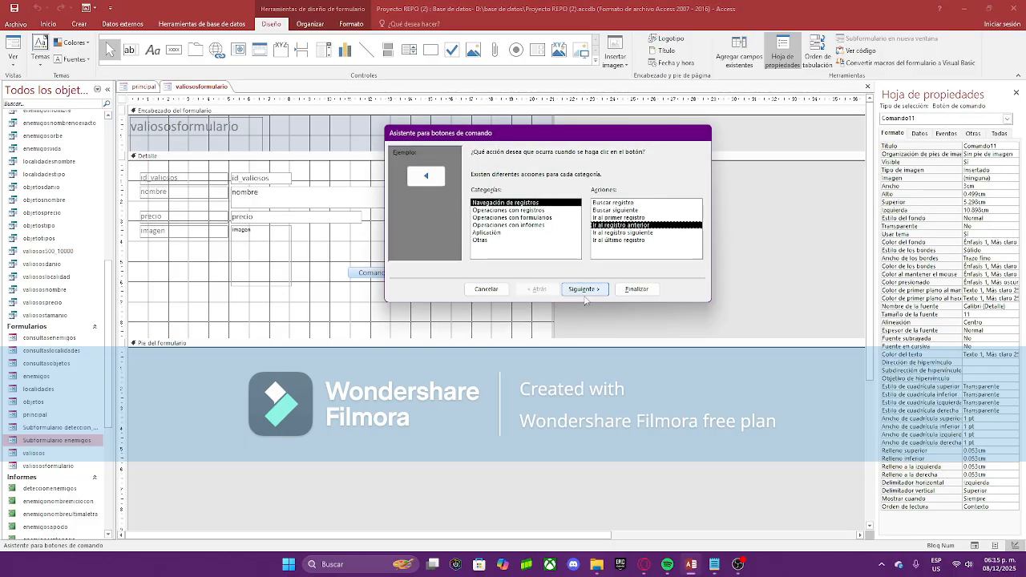
left_click(585, 290)
left_click(585, 290)
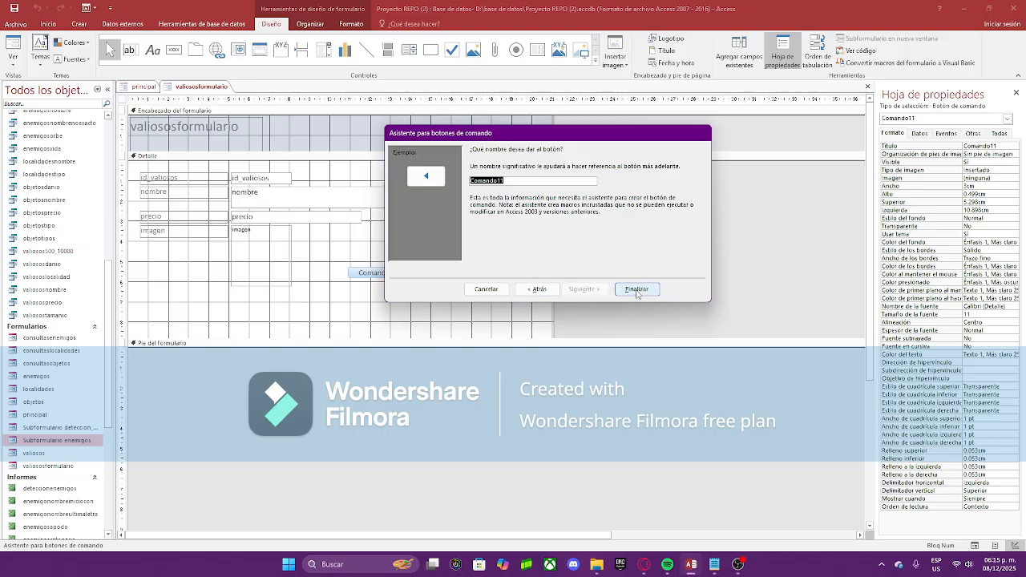
left_click(637, 290)
left_click(391, 252)
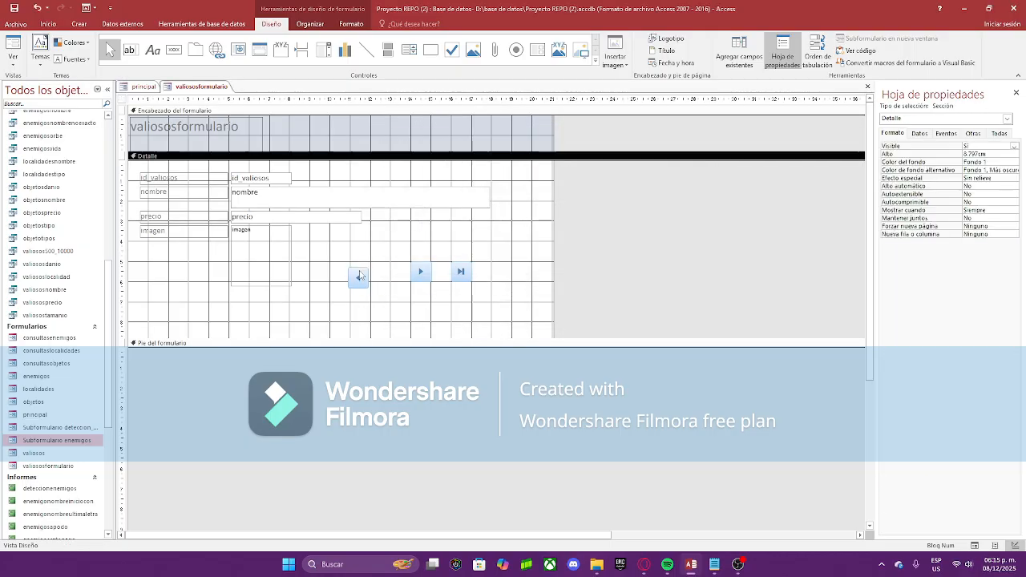
left_click_drag(358, 277, 360, 270)
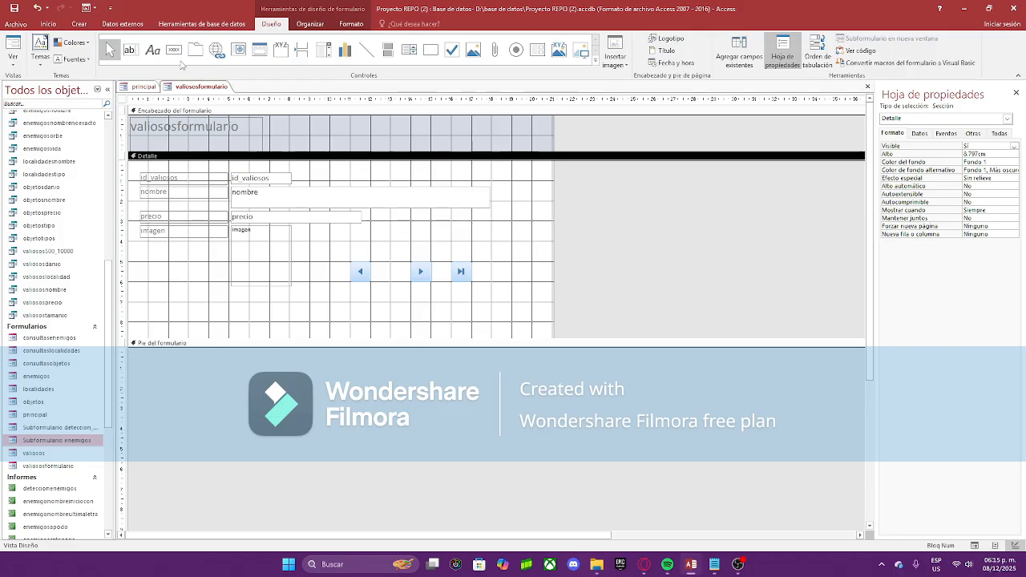
Step: Add a first-record button at the left end of the button row
left_click(174, 49)
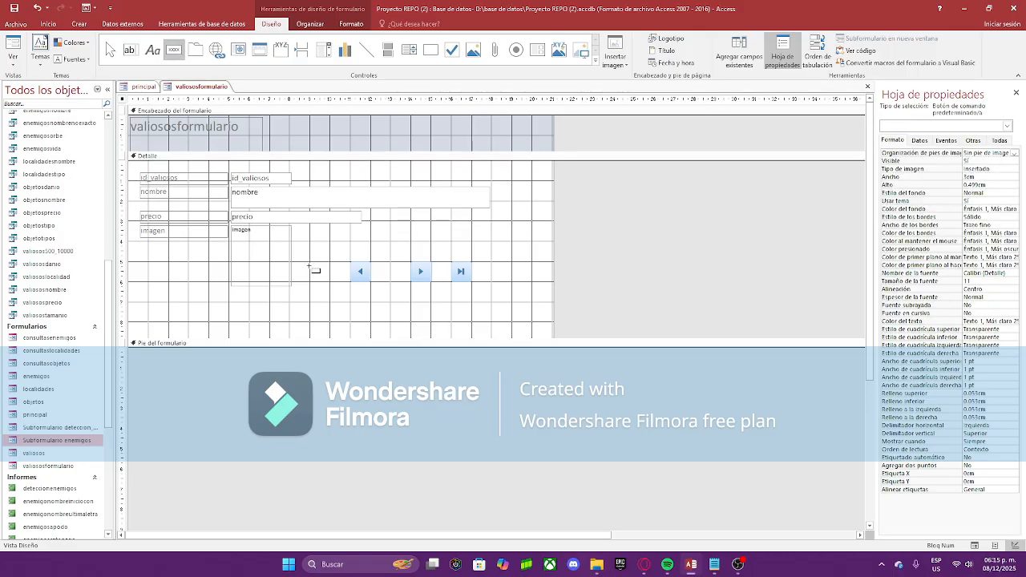
left_click(307, 260)
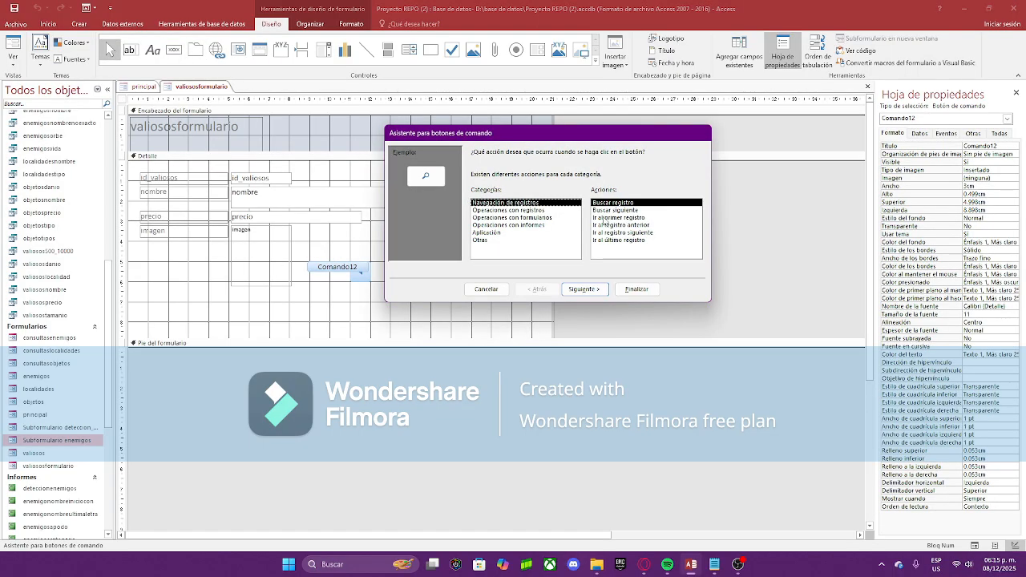
left_click(628, 218)
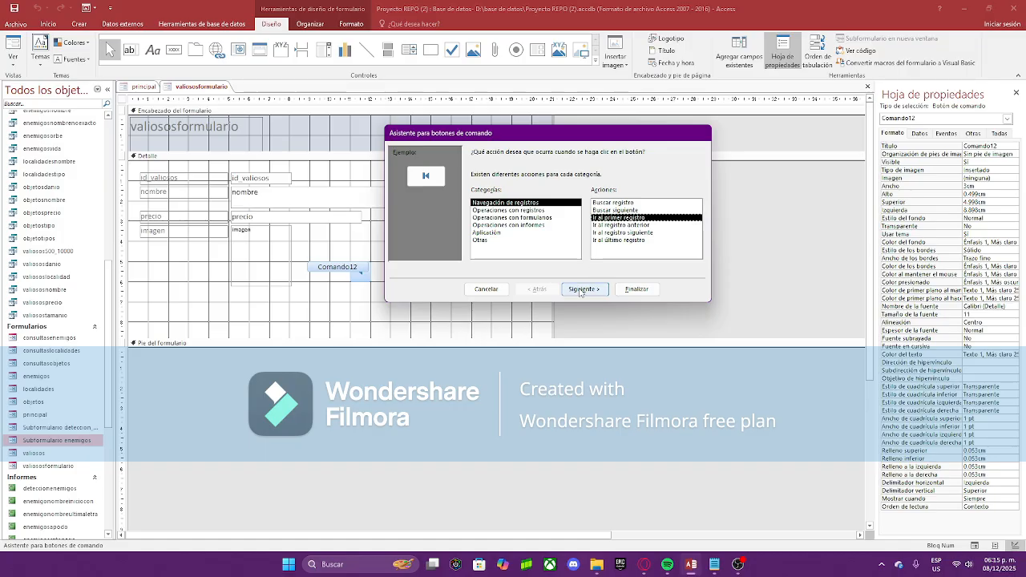
left_click(580, 290)
left_click(580, 289)
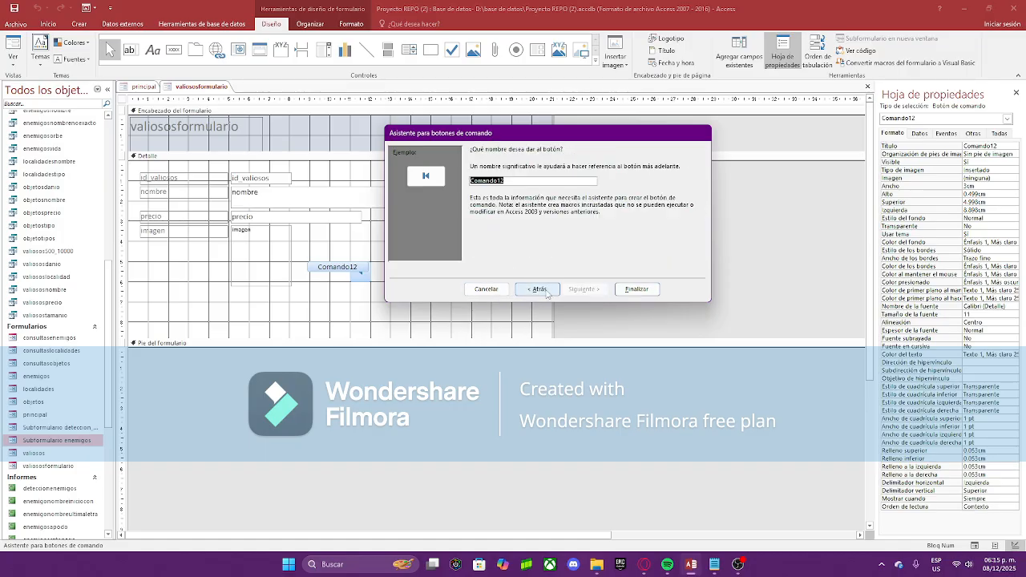
left_click(636, 288)
left_click(274, 226)
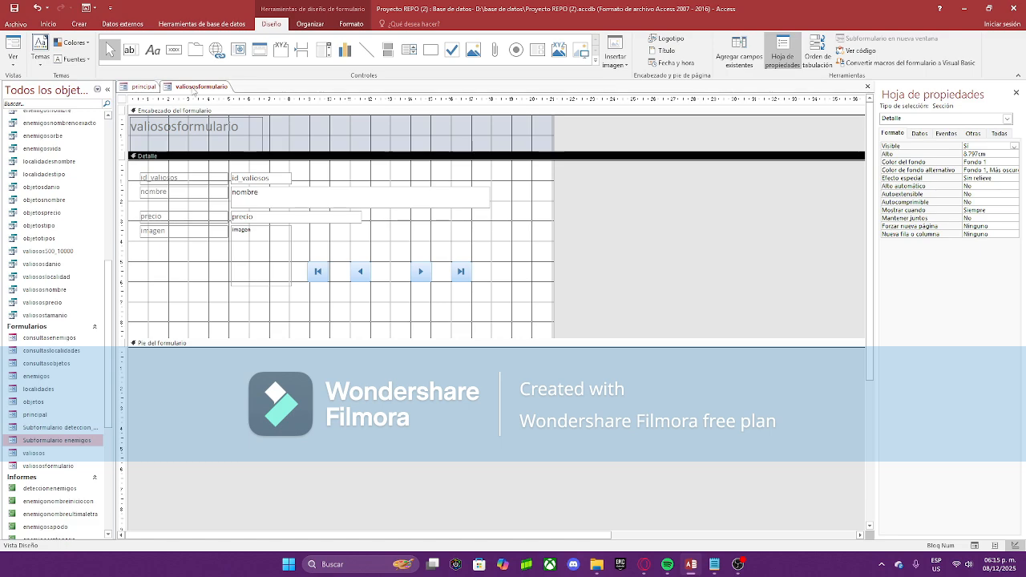
right_click(195, 89)
left_click(225, 135)
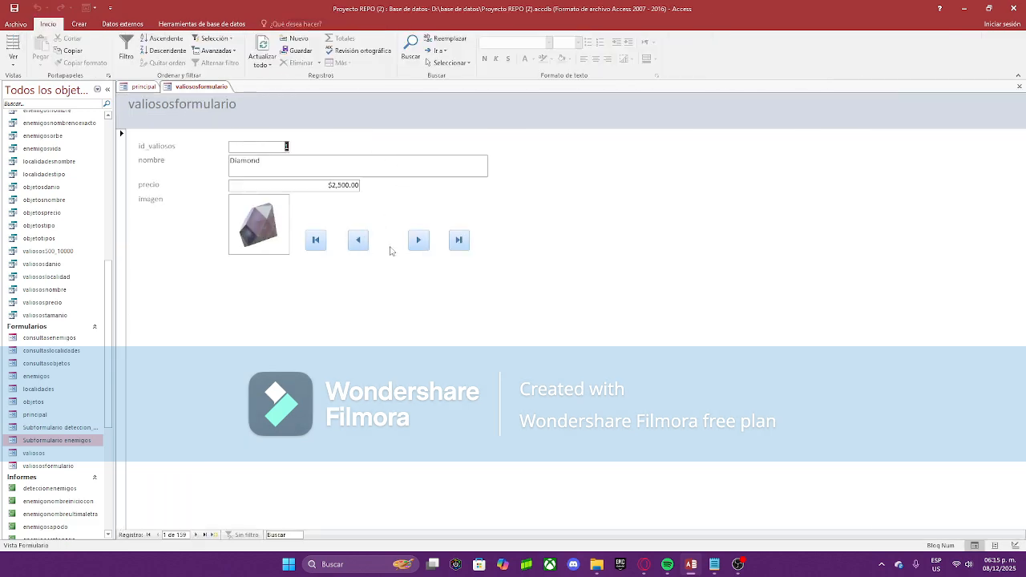
left_click(418, 239)
left_click(419, 240)
left_click(419, 240)
left_click(418, 239)
left_click(419, 240)
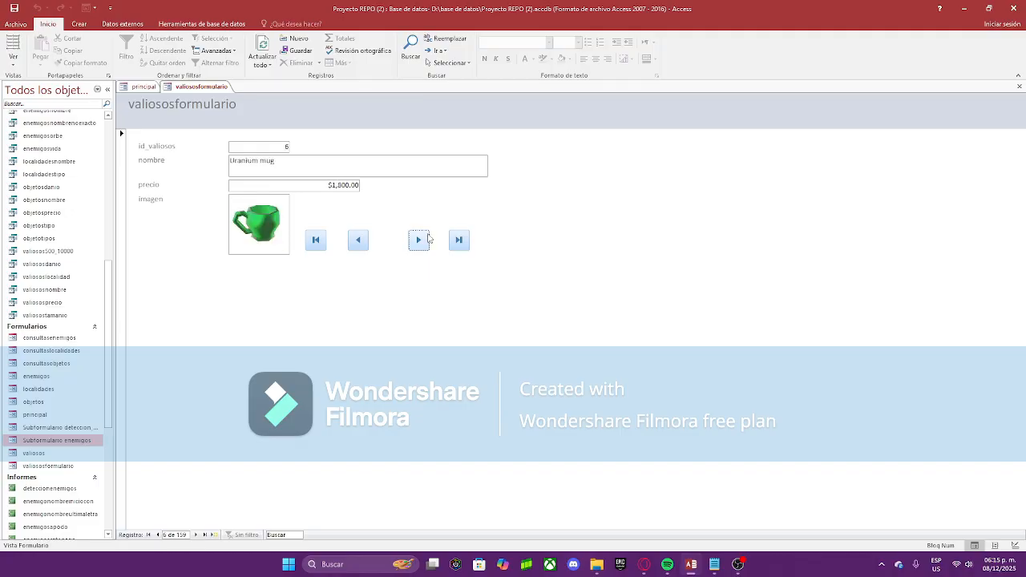
left_click(359, 239)
left_click(358, 240)
left_click(359, 240)
left_click(358, 240)
left_click(315, 246)
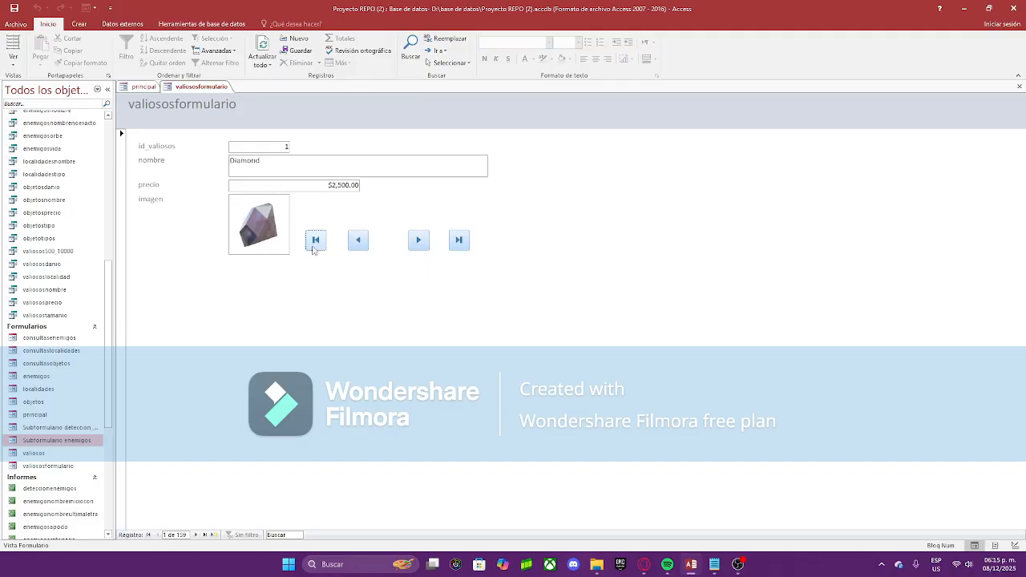
left_click(419, 241)
left_click(418, 241)
left_click(419, 240)
left_click(418, 240)
left_click(314, 241)
left_click(458, 240)
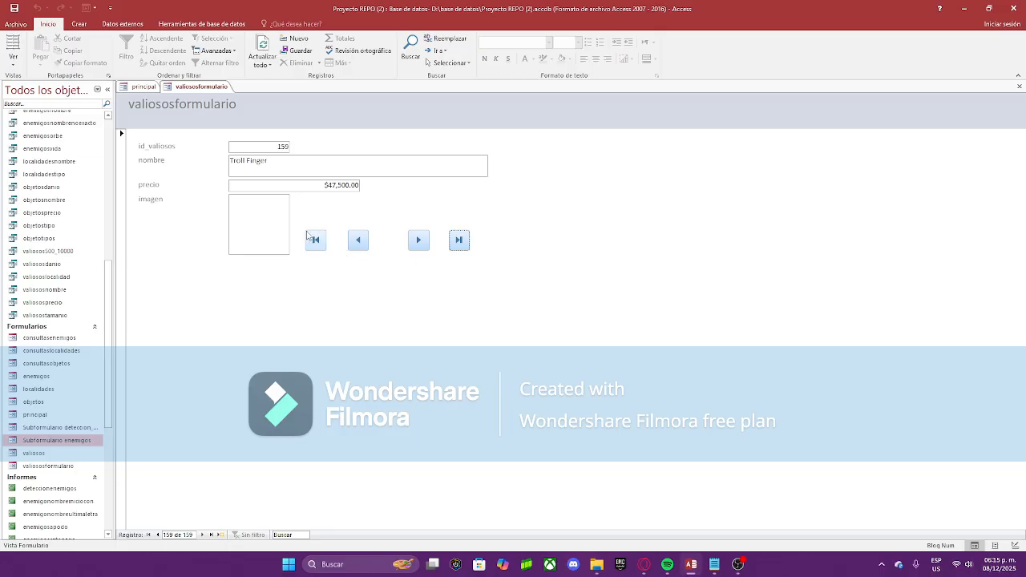
left_click(358, 239)
left_click(317, 242)
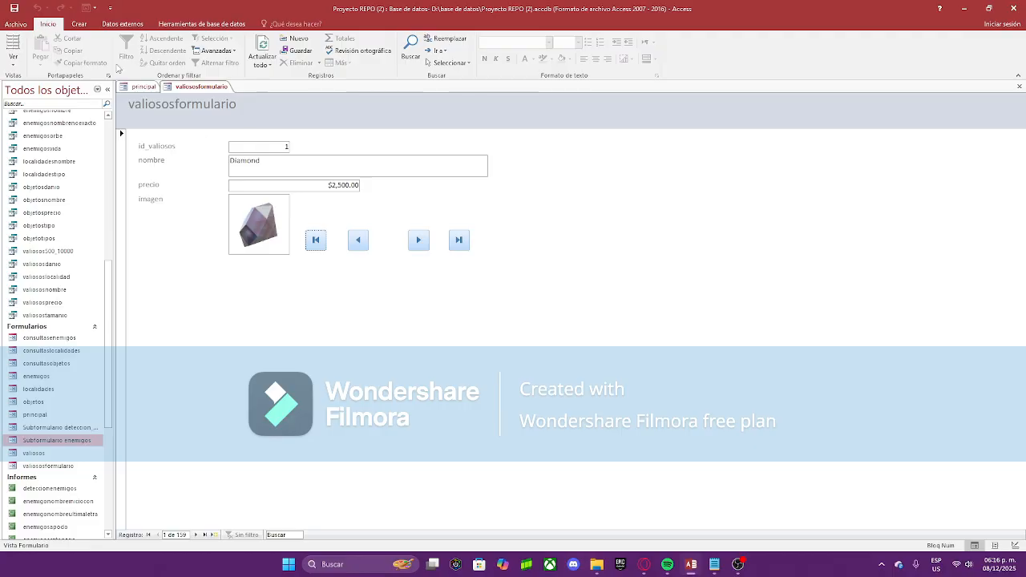
Step: Start a new query in Design view from the Crear tab
left_click(79, 24)
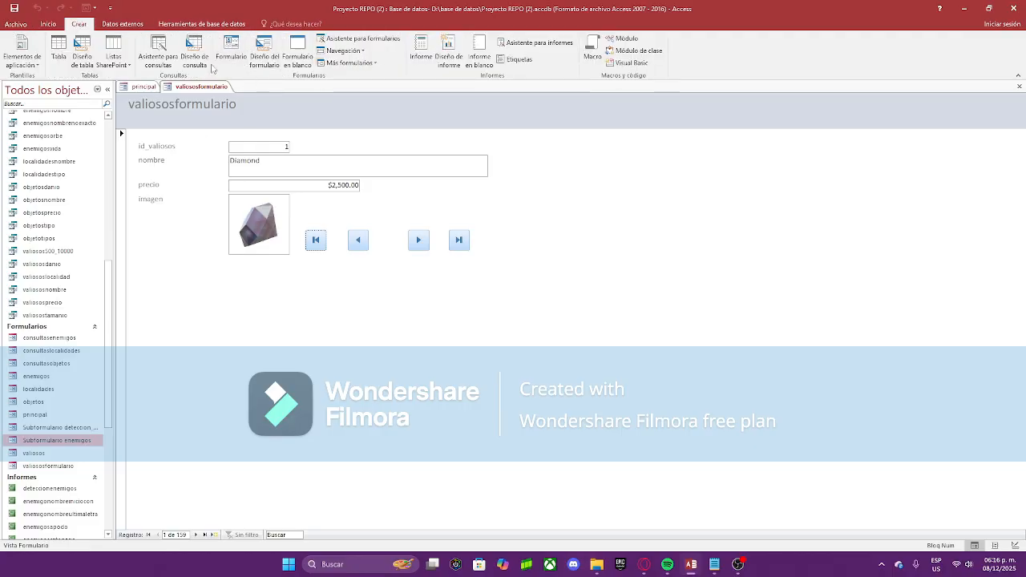
left_click(194, 60)
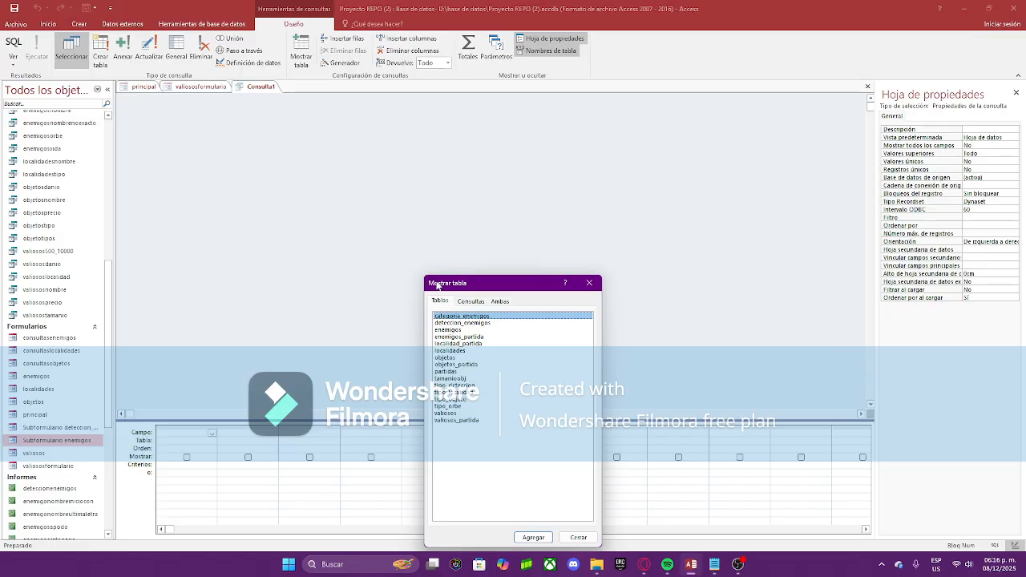
left_click_drag(475, 283, 501, 222)
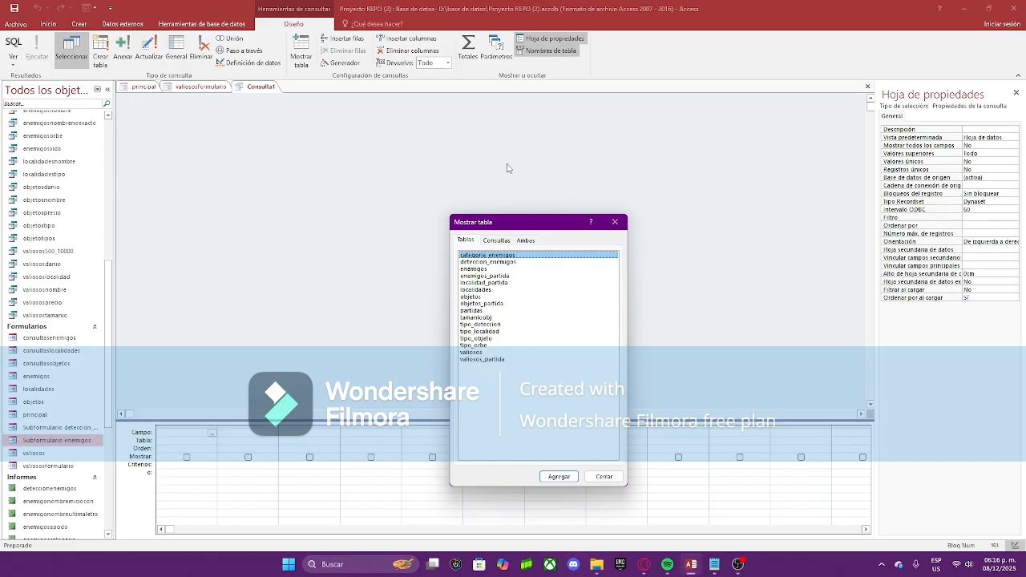
Step: Add enemigos, tipo_deteccion, deteccion_enemigos, categoria_enemigos and tipo_orbe, then close the table list
double_click(491, 270)
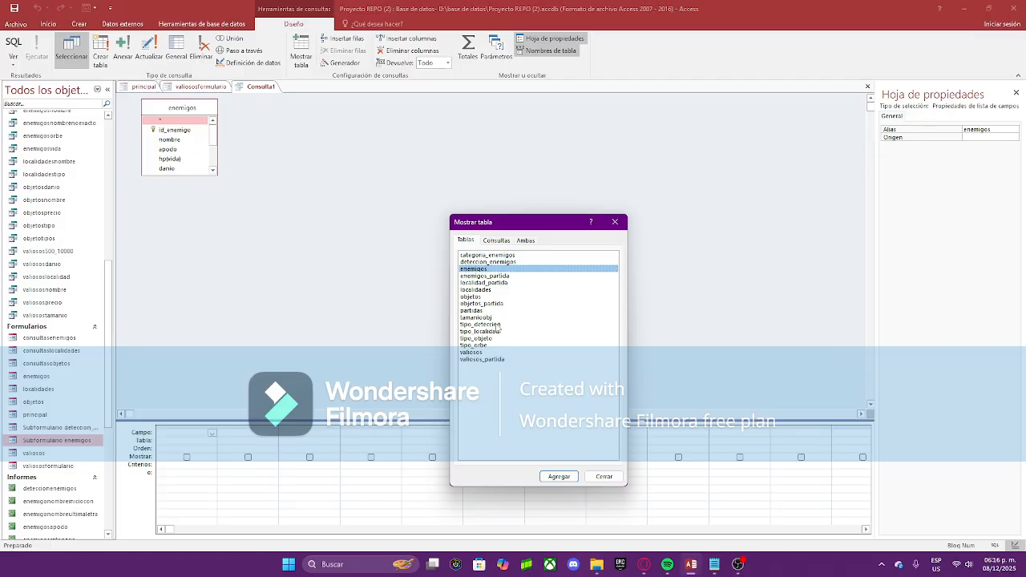
double_click(497, 325)
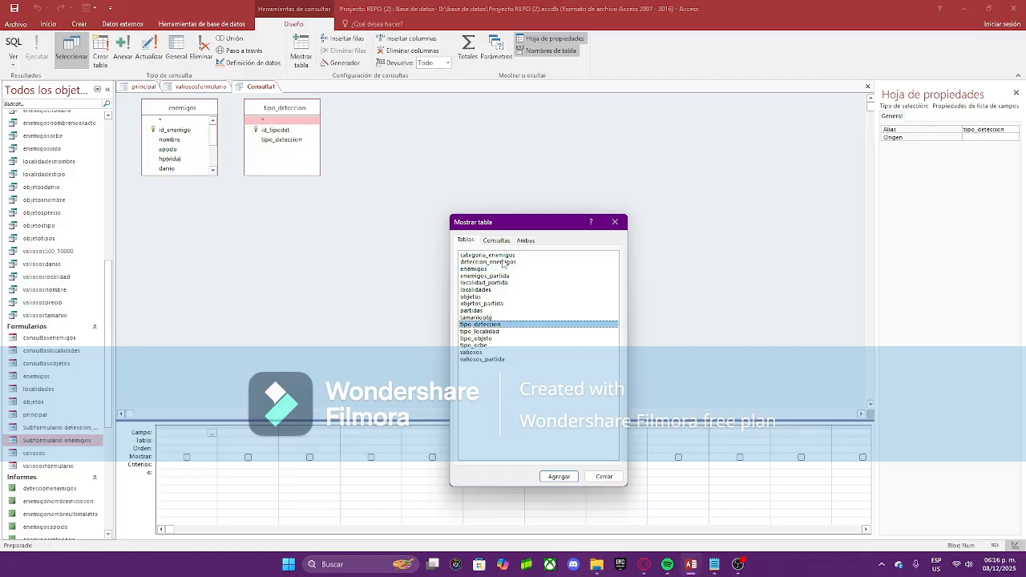
double_click(501, 262)
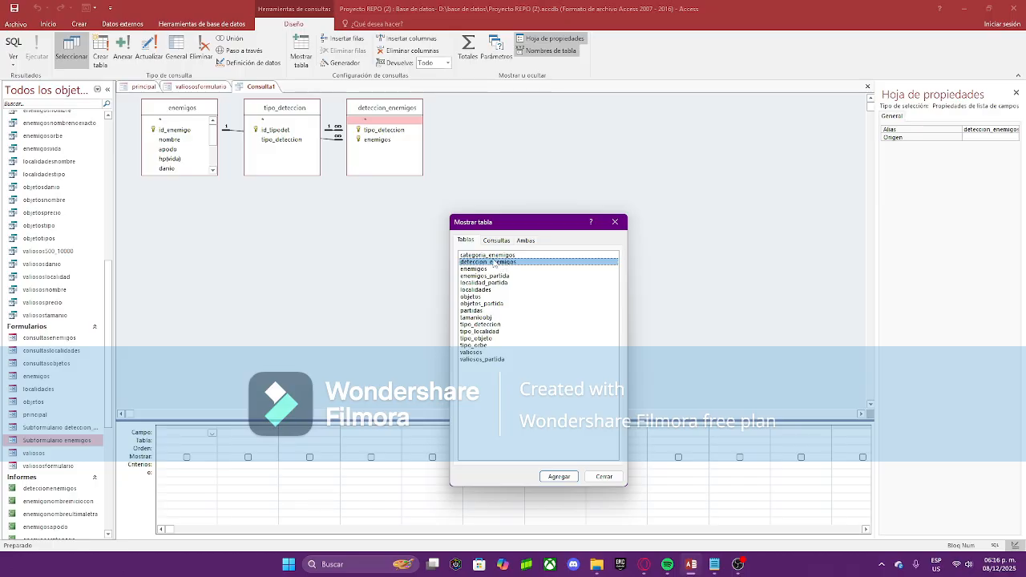
left_click(496, 256)
double_click(497, 257)
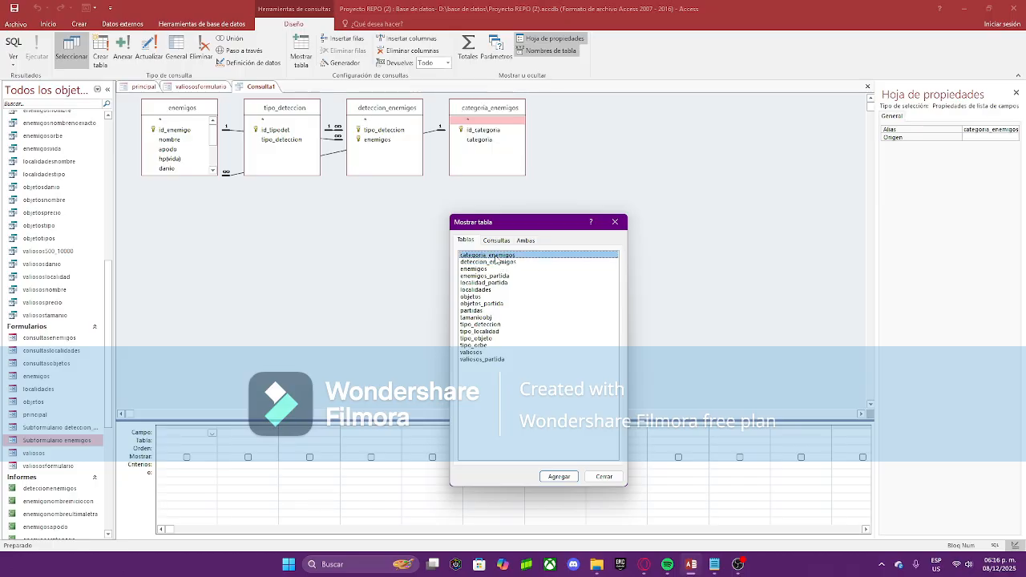
double_click(489, 345)
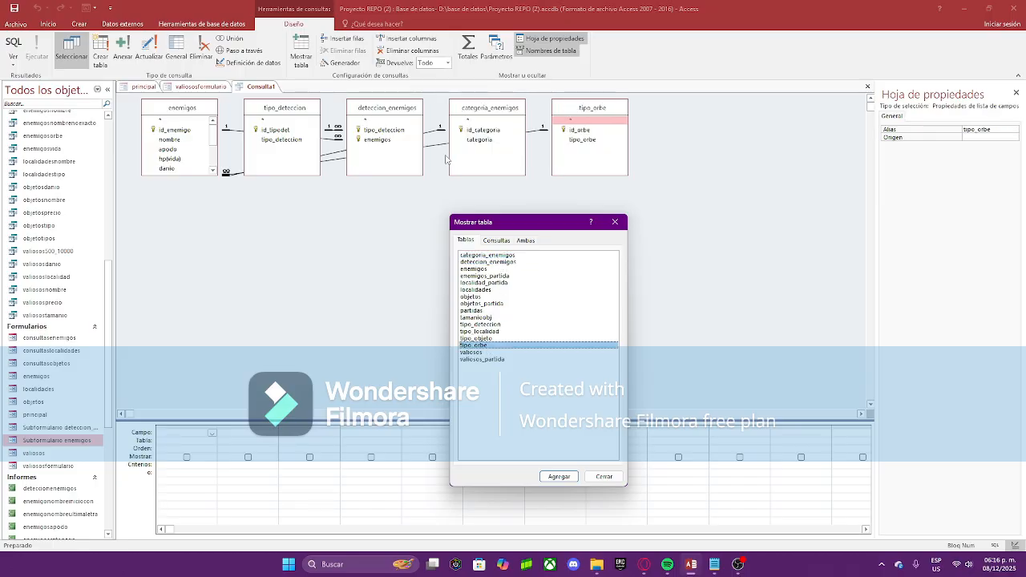
left_click(615, 221)
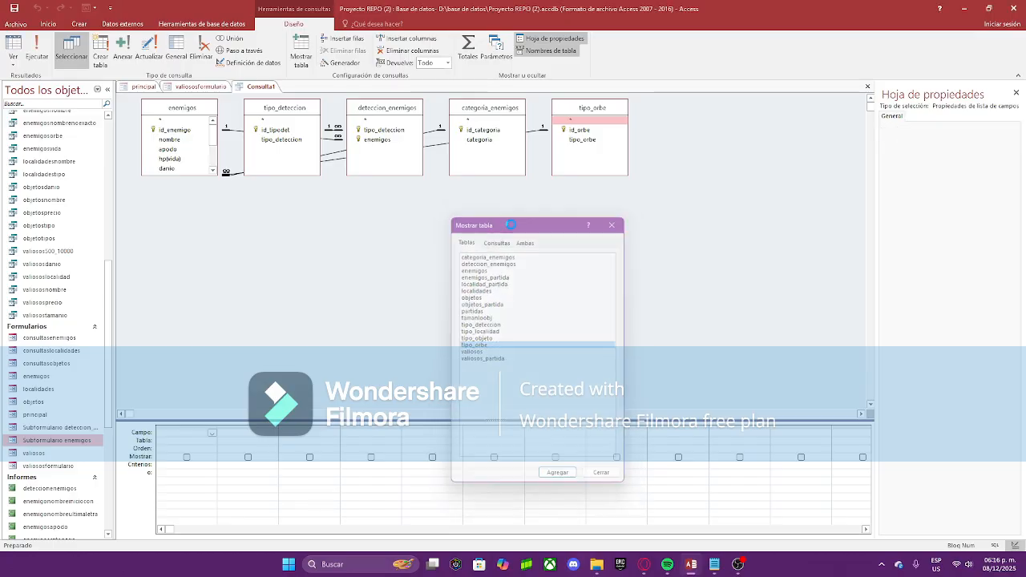
Step: Place enemigos centrally, with the detection tables left and categoria_enemigos and tipo_orbe right
left_click_drag(209, 114, 490, 299)
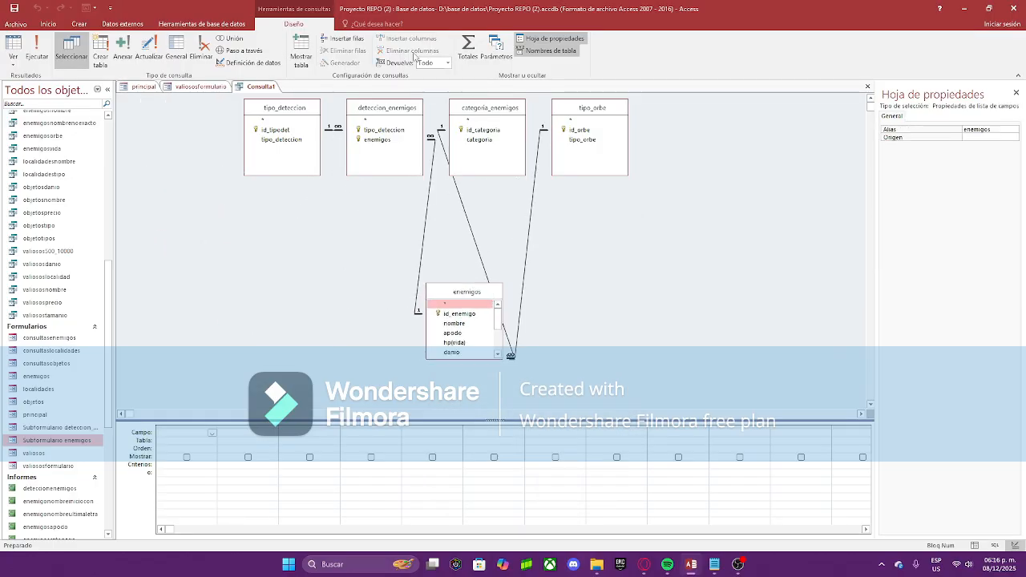
left_click_drag(415, 107, 401, 226)
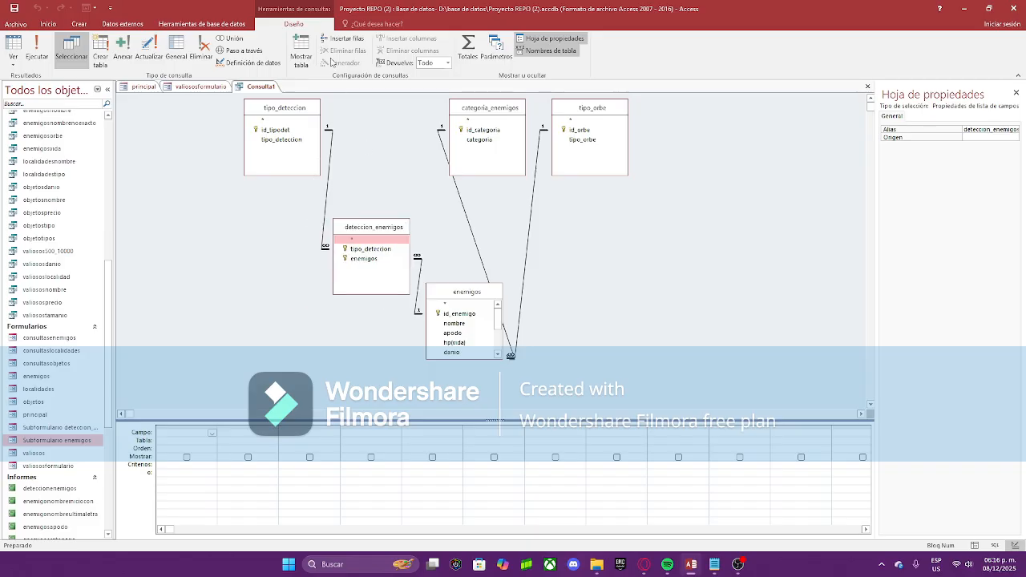
left_click_drag(317, 111, 226, 111)
left_click_drag(342, 226, 295, 157)
left_click_drag(446, 287, 382, 279)
left_click_drag(617, 112, 590, 306)
left_click_drag(487, 108, 517, 158)
left_click_drag(434, 282, 445, 269)
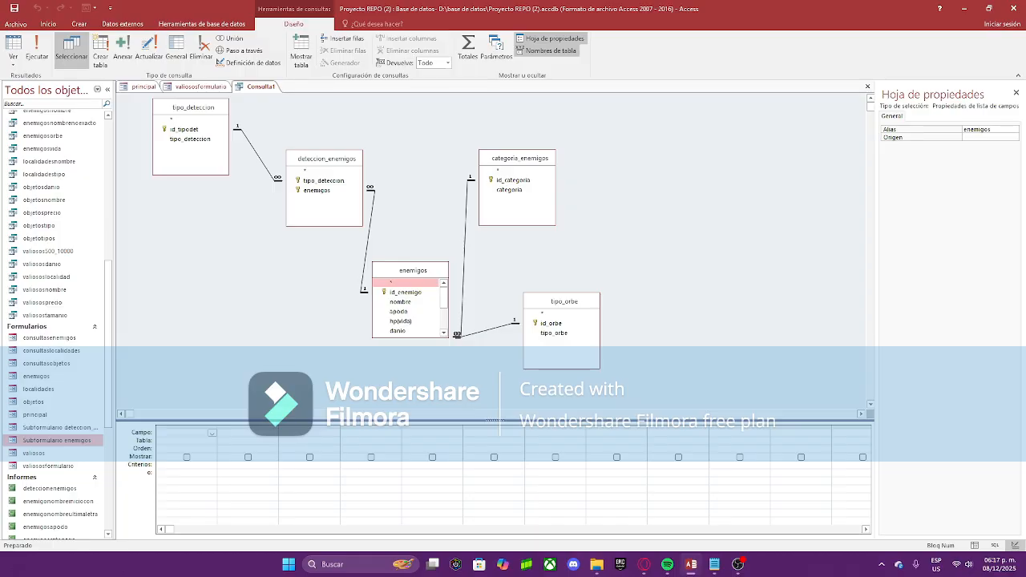
Step: Add id_enemigo, nombre, apodo, hp(vida), danio, tipo_orbe, categoria, imagen and tipo_deteccion to the grid
double_click(405, 292)
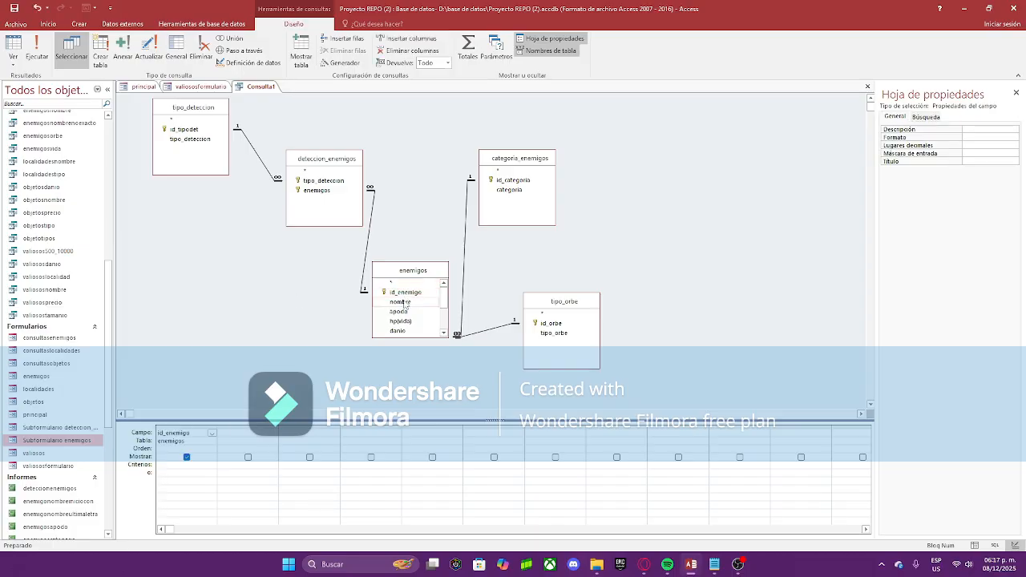
double_click(400, 301)
double_click(403, 312)
scroll(406, 310, "down", 1)
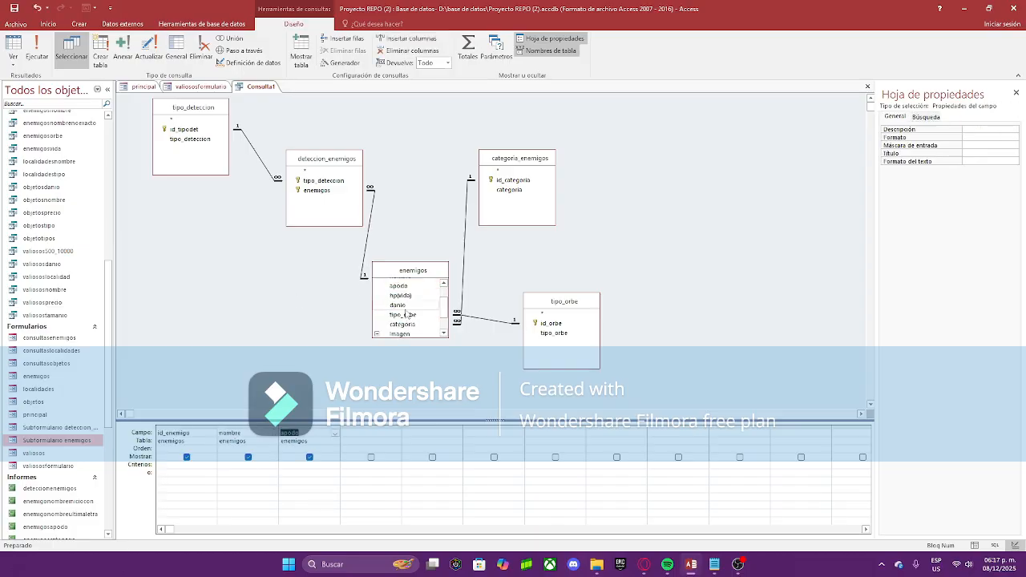
double_click(403, 295)
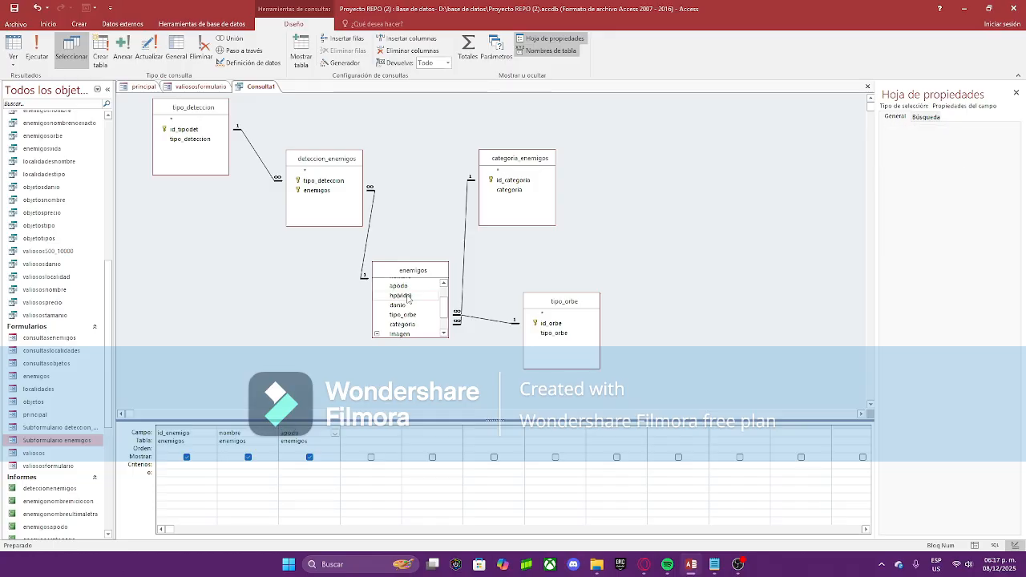
double_click(417, 307)
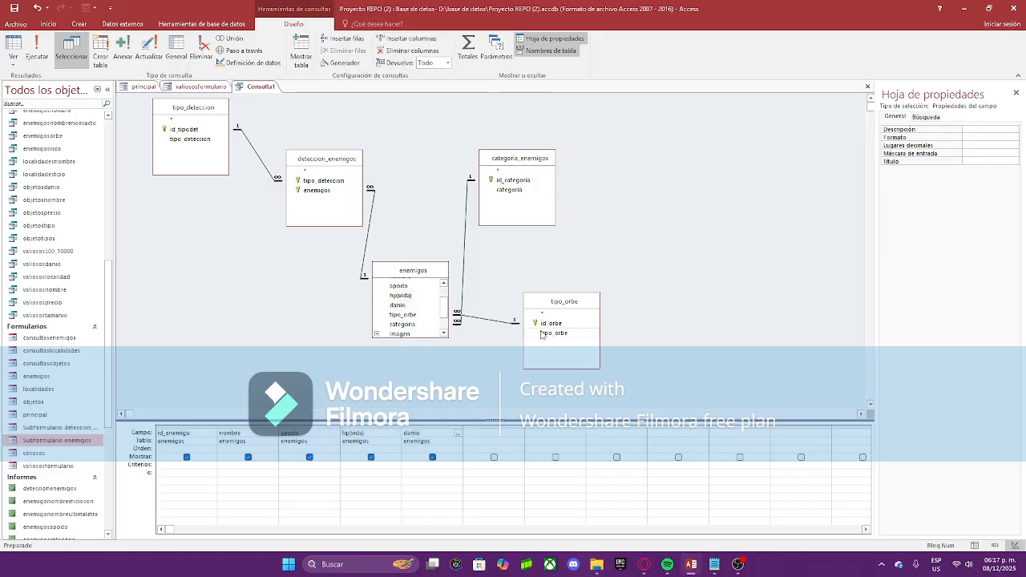
double_click(402, 314)
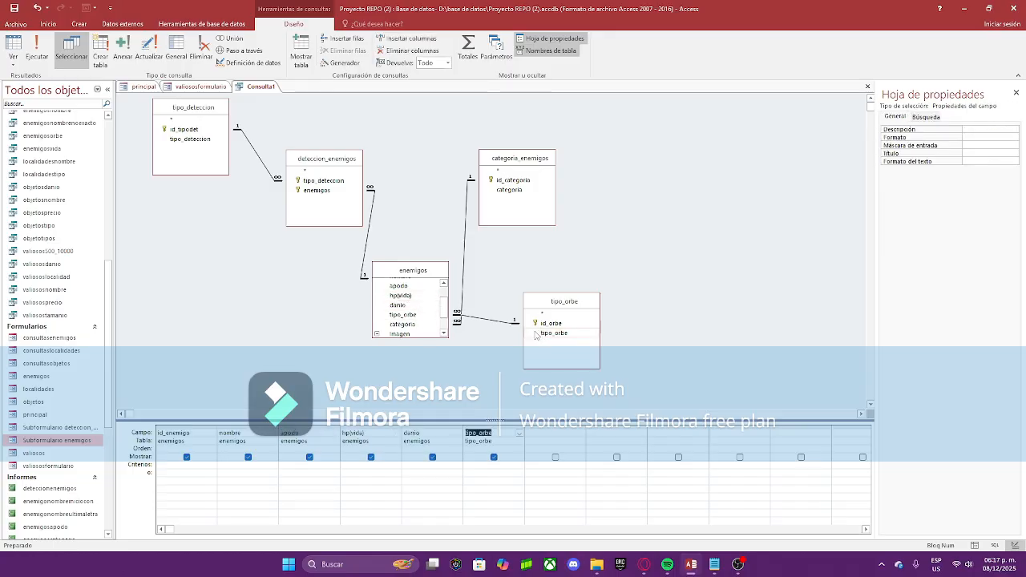
double_click(510, 190)
scroll(393, 319, "down", 1)
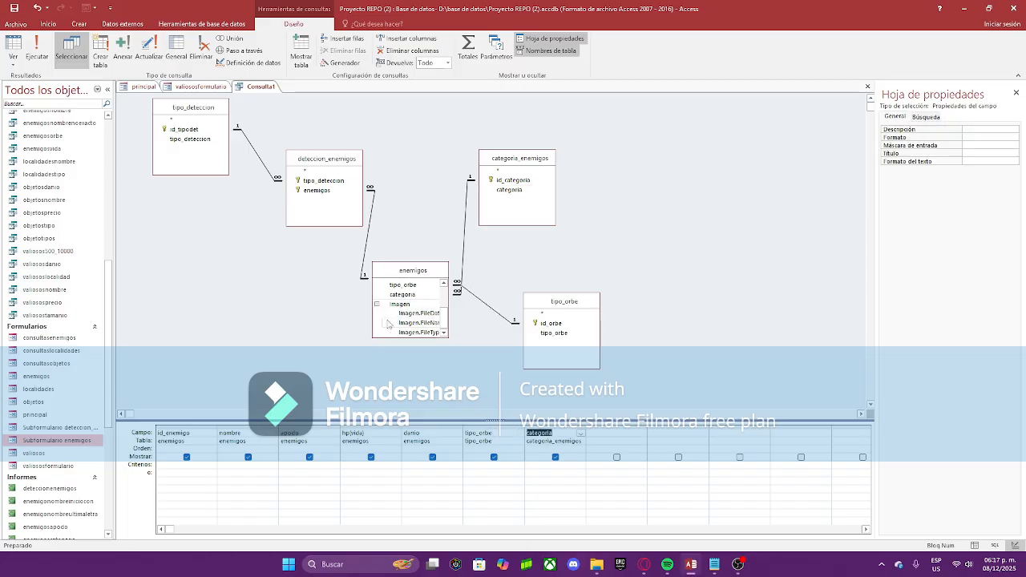
left_click(400, 304)
double_click(400, 305)
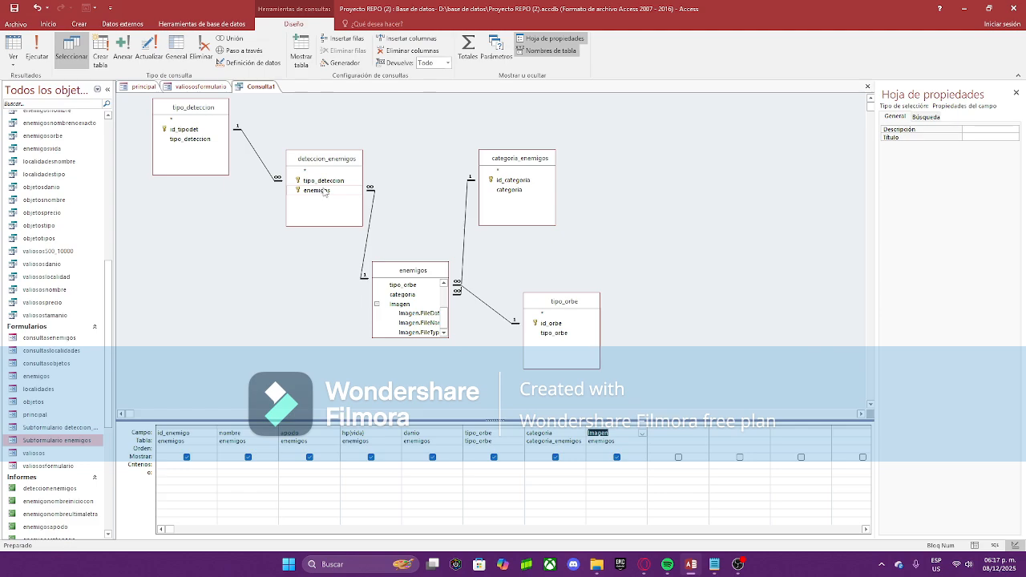
double_click(196, 143)
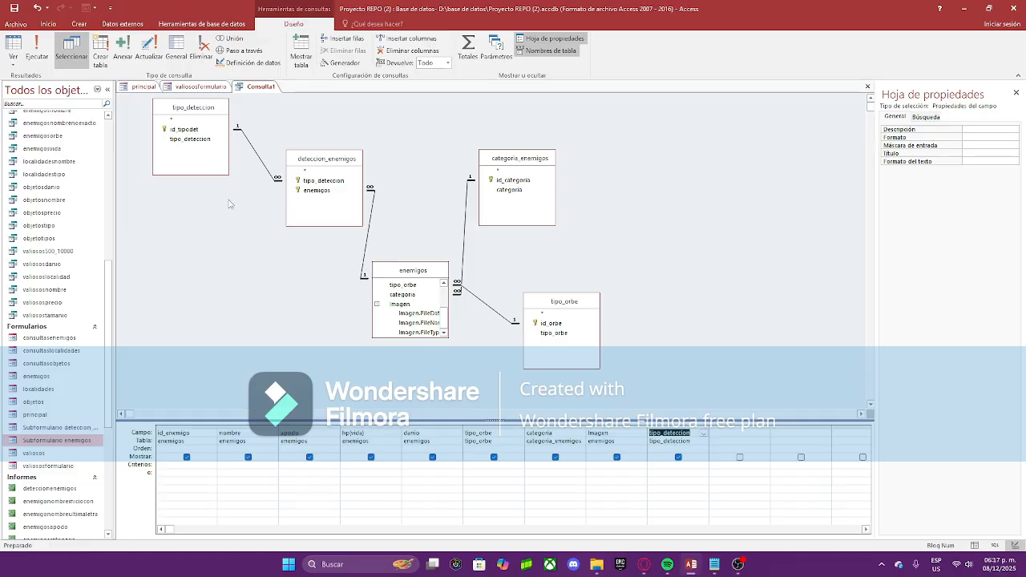
Step: Run Consulta1 in Datasheet view and inspect row 2's 'Direct eye contact' detection value
right_click(264, 86)
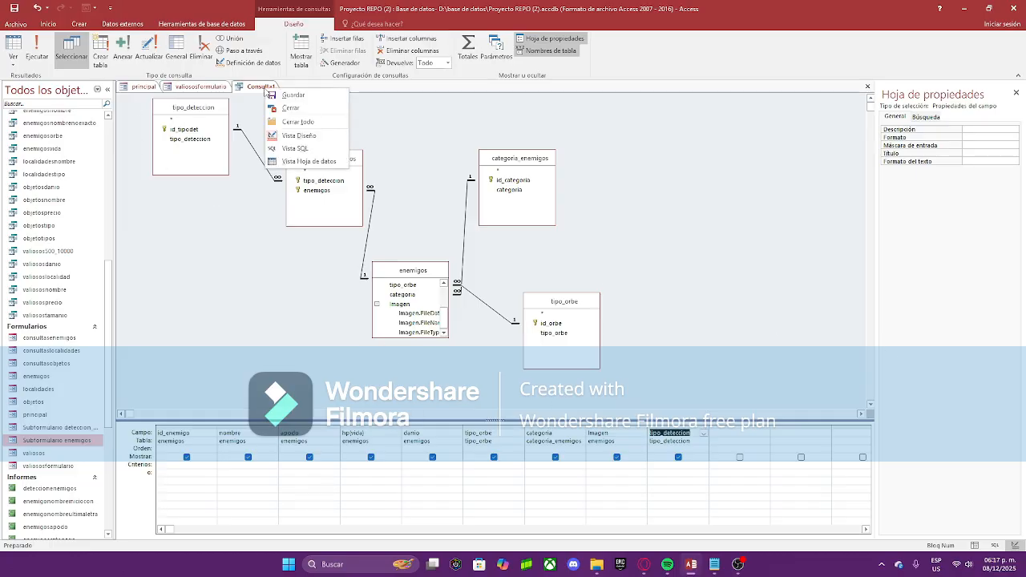
left_click(305, 162)
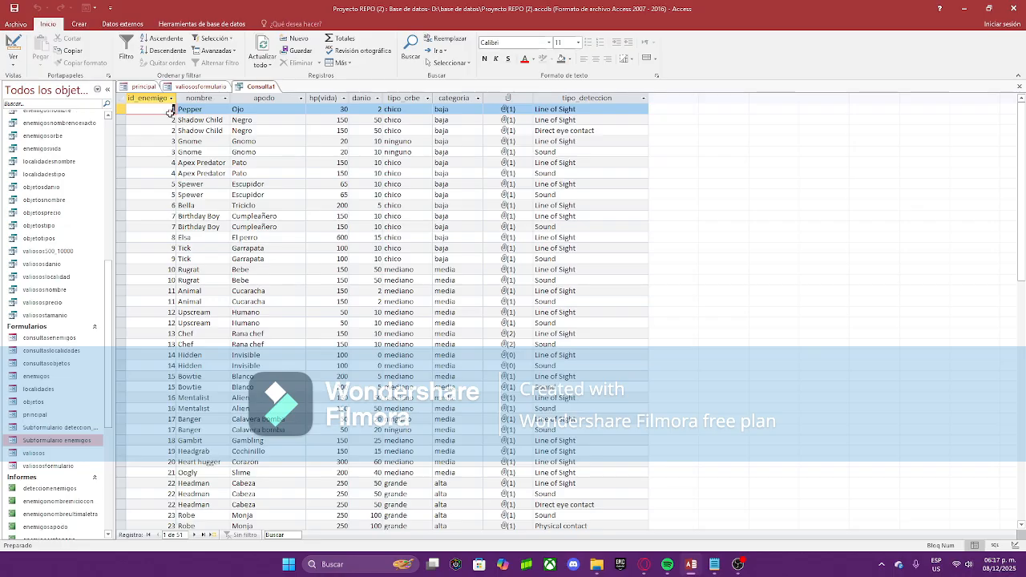
left_click(170, 120)
left_click(607, 122)
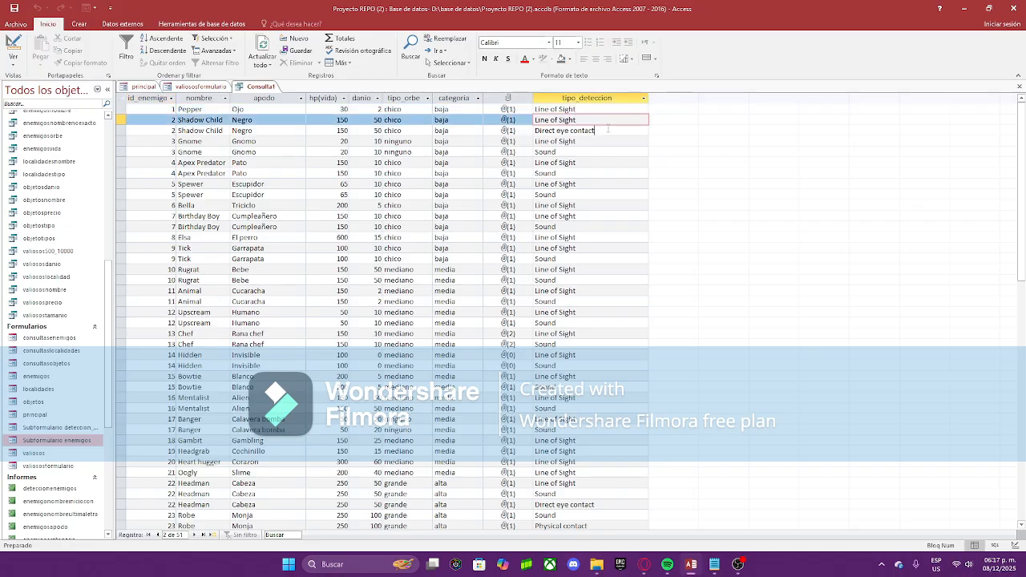
left_click_drag(593, 131, 536, 130)
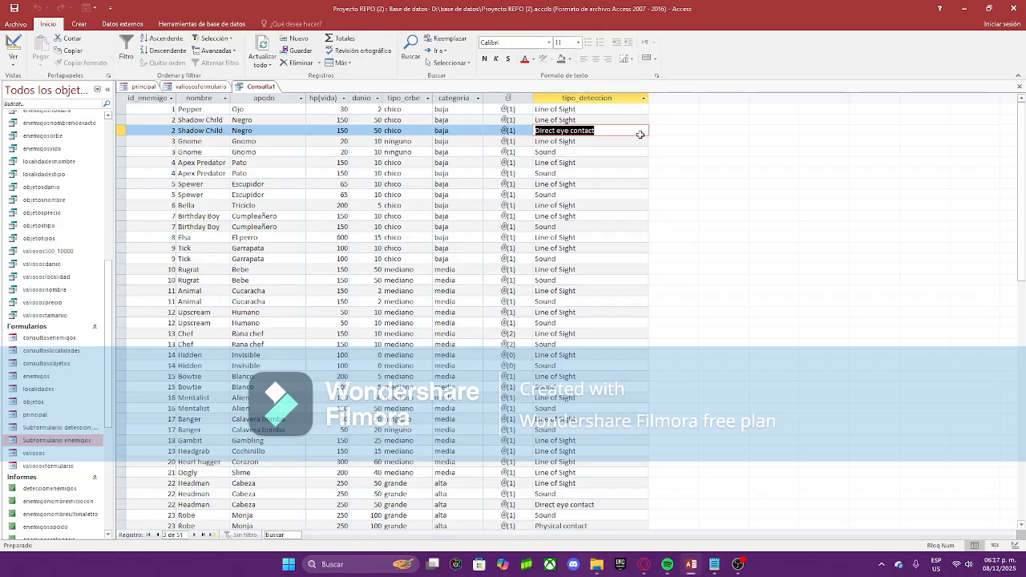
left_click(640, 135)
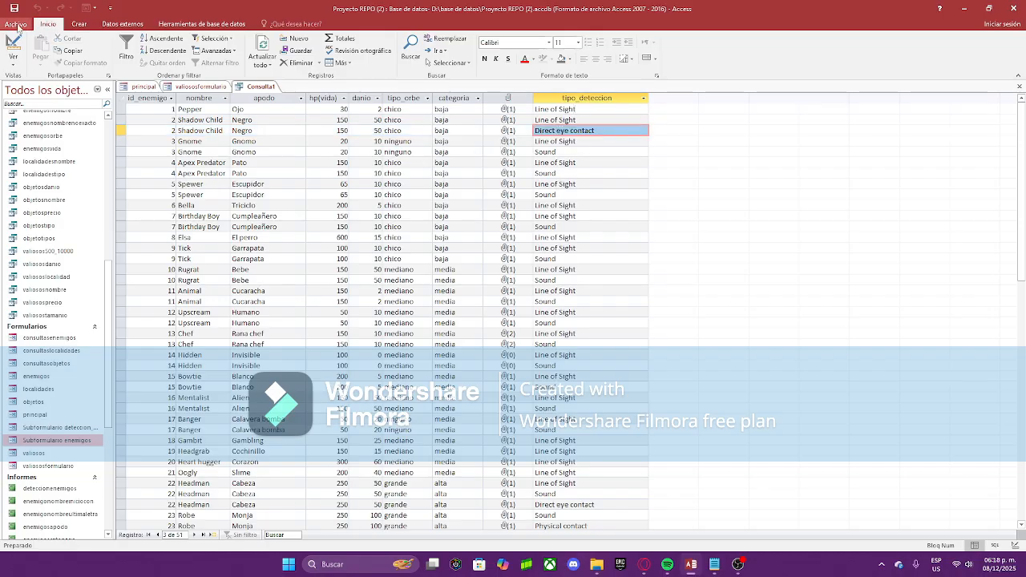
right_click(258, 85)
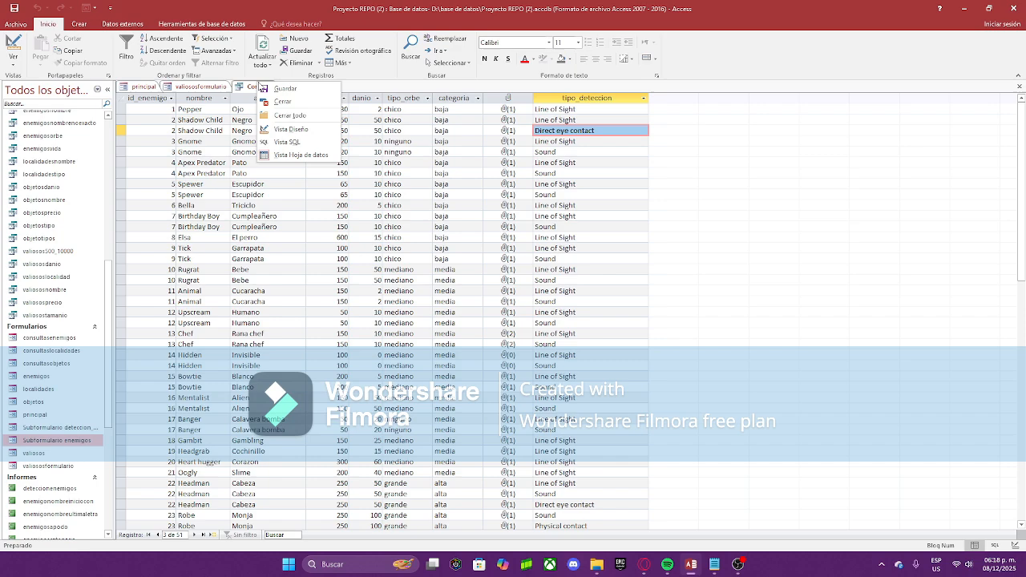
Step: In Design view, give id_enemigo the criterion [Escribe el id del enemigo] and run the query
left_click(302, 130)
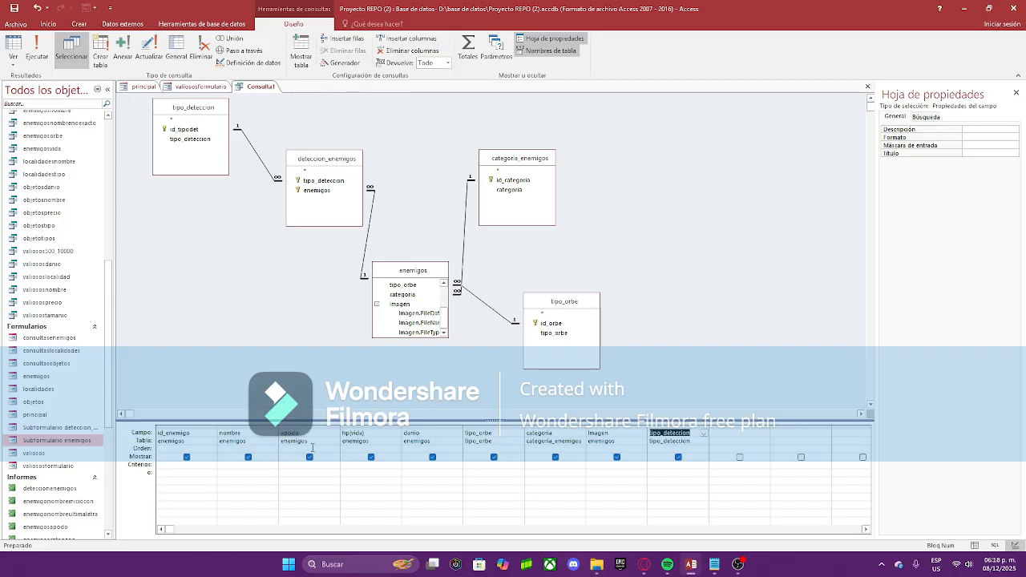
left_click(190, 470)
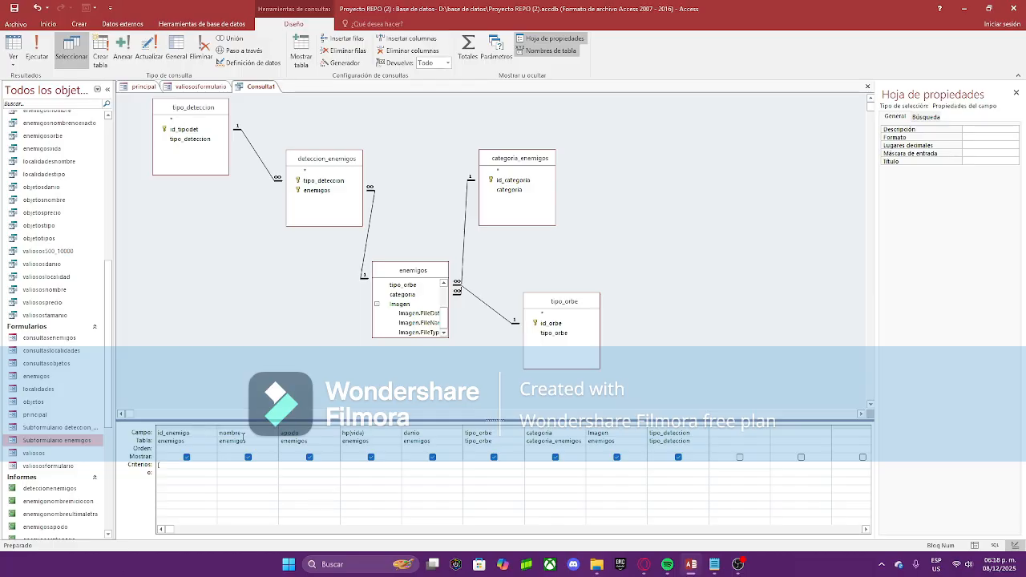
type("[Escribe el")
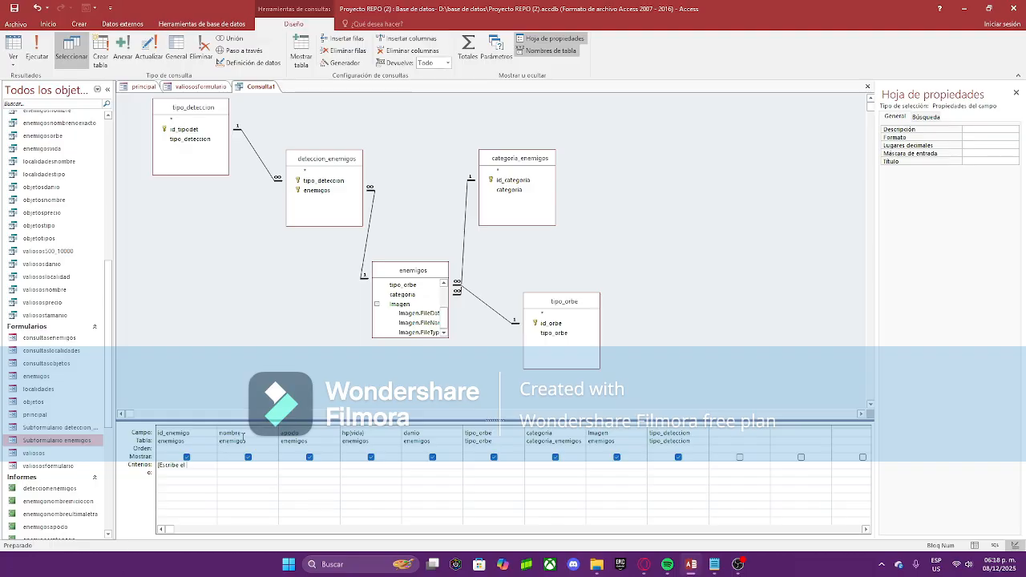
type(" id del enem")
key("Return")
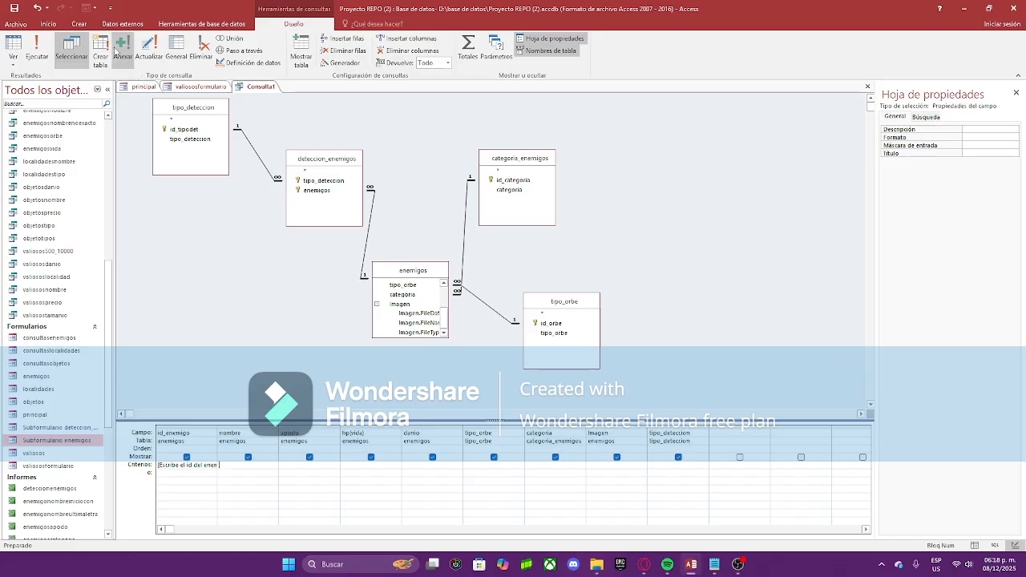
left_click(32, 53)
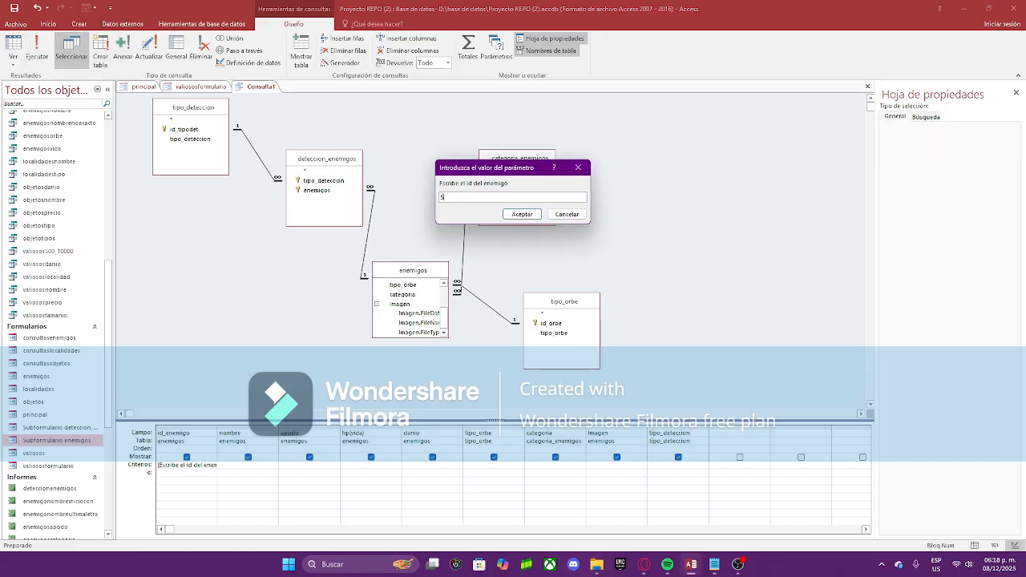
Step: Confirm id 5, review the two Spewer rows, and return to Design view
left_click(522, 214)
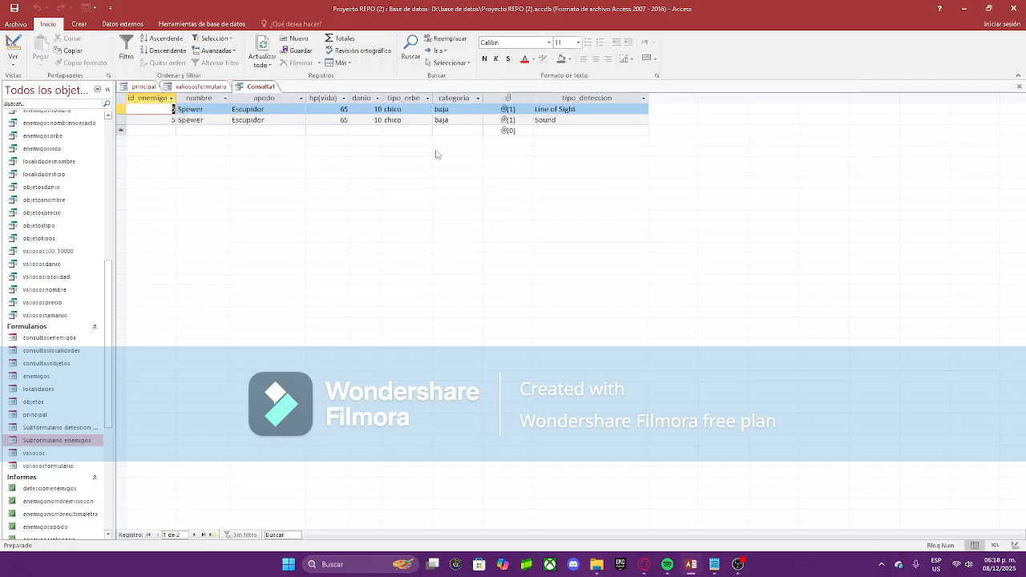
mouse_move(221, 110)
left_mouse_down()
mouse_move(187, 110)
mouse_move(201, 109)
left_mouse_up()
left_click_drag(599, 115, 591, 108)
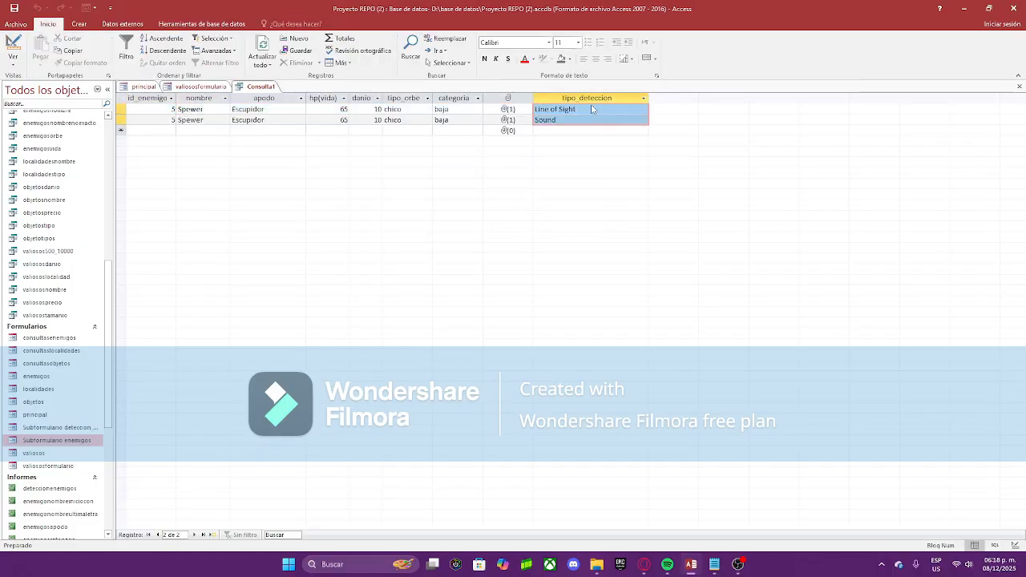
double_click(197, 109)
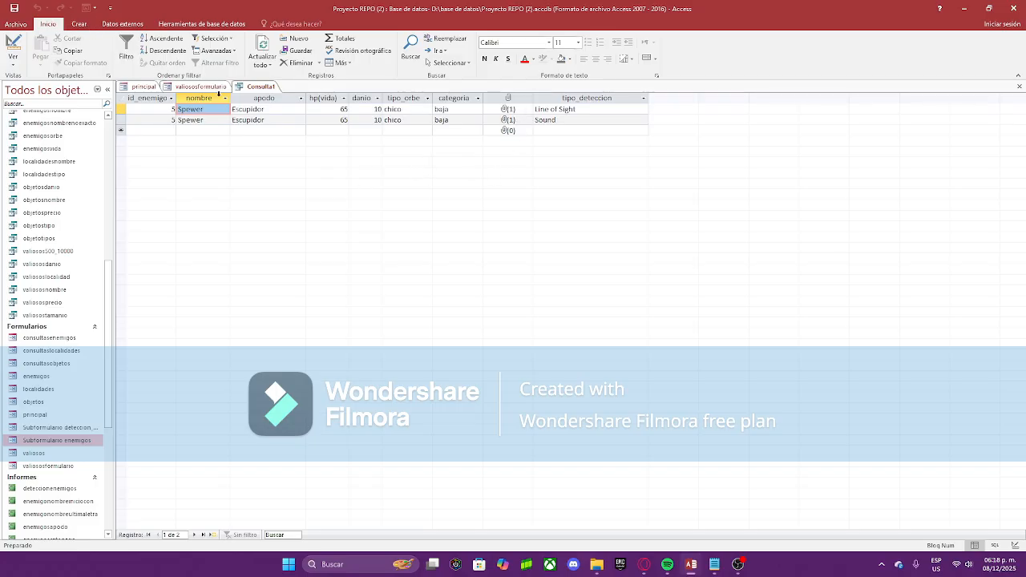
right_click(249, 87)
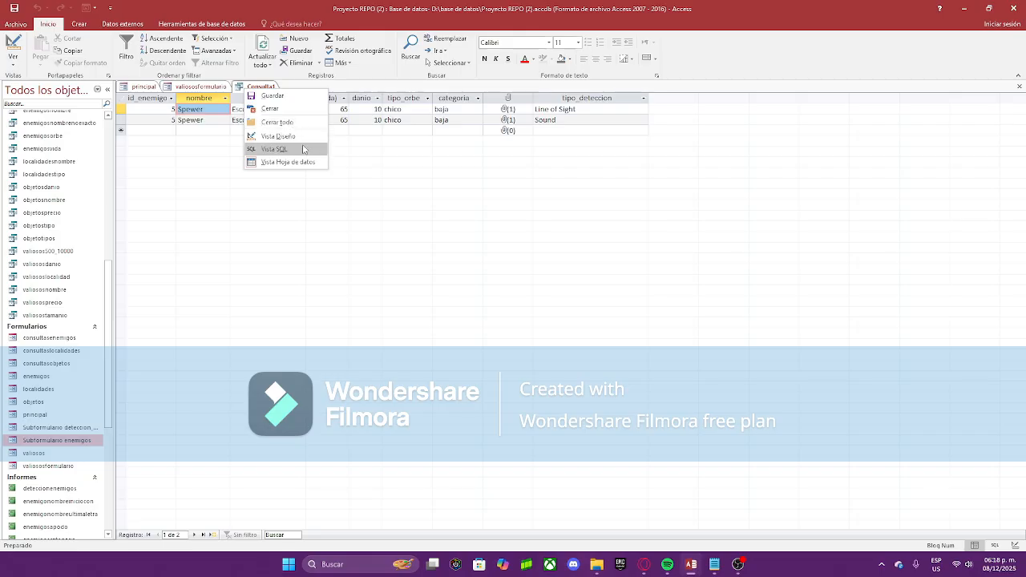
left_click(278, 136)
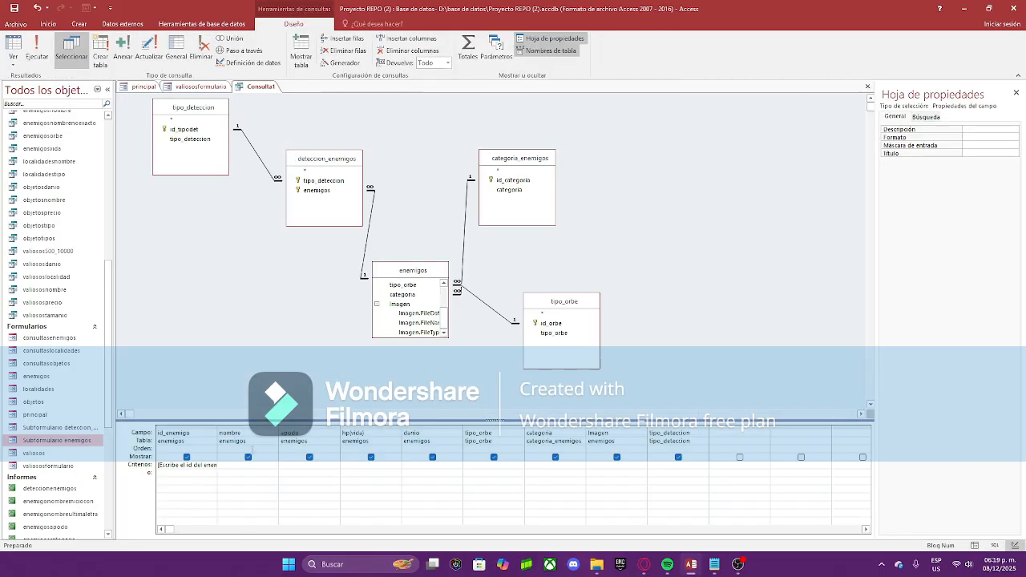
Step: Clear the [Escribe el id del enemigo] criterion from id_enemigo
left_click(158, 466)
left_click_drag(158, 466, 222, 463)
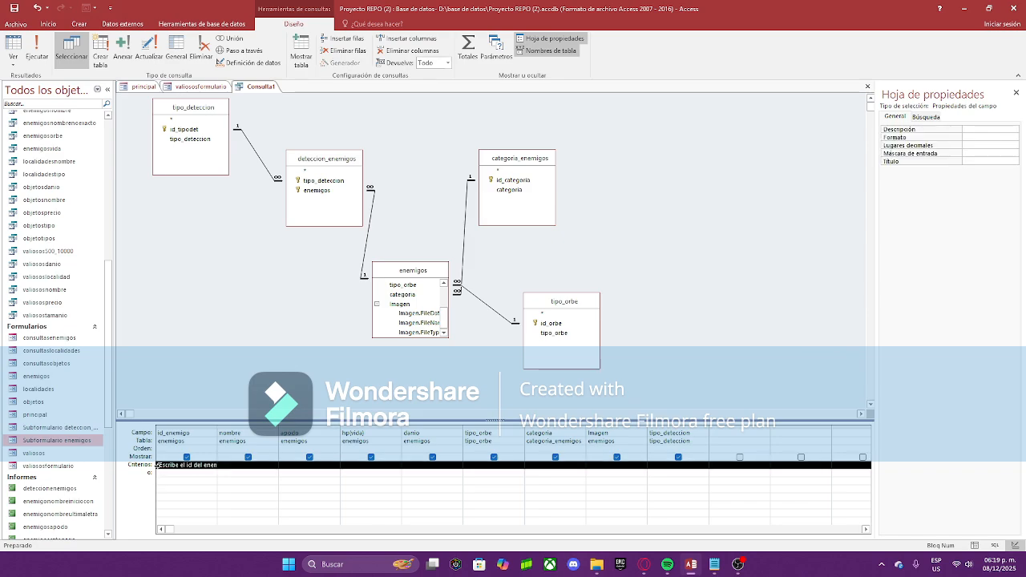
double_click(216, 465)
key("BackSpace")
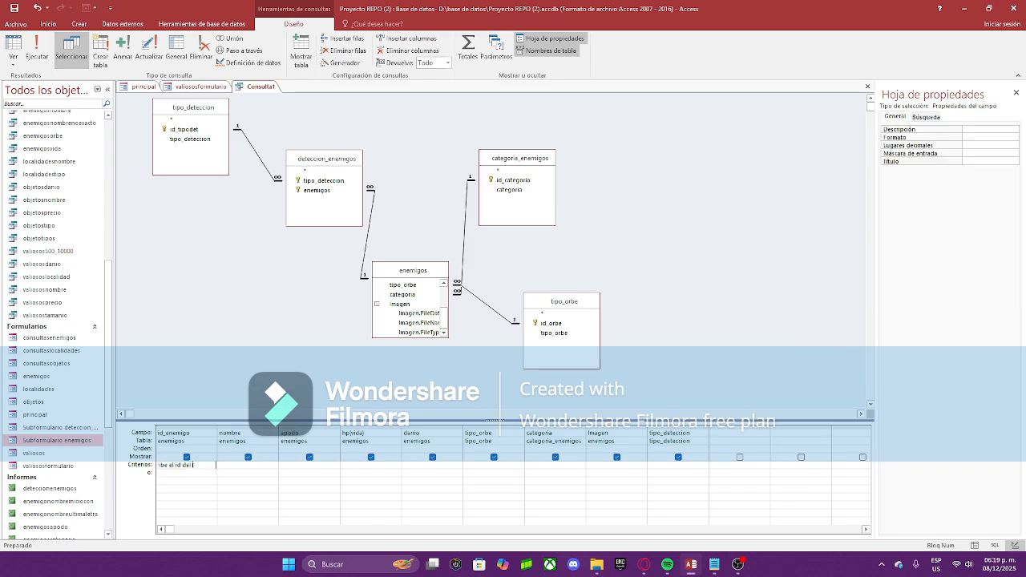
key("BackSpace")
key("BackSpace")
key("BackSpace")
key("BackSpace")
key("BackSpace")
key("BackSpace")
key("BackSpace")
key("BackSpace")
key("BackSpace")
key("BackSpace")
key("BackSpace")
key("BackSpace")
key("BackSpace")
key("BackSpace")
key("BackSpace")
key("BackSpace")
key("BackSpace")
key("BackSpace")
key("BackSpace")
Step: Set categoria criteria to "baja" and hp(vida) to 150, then run the query
left_click(557, 472)
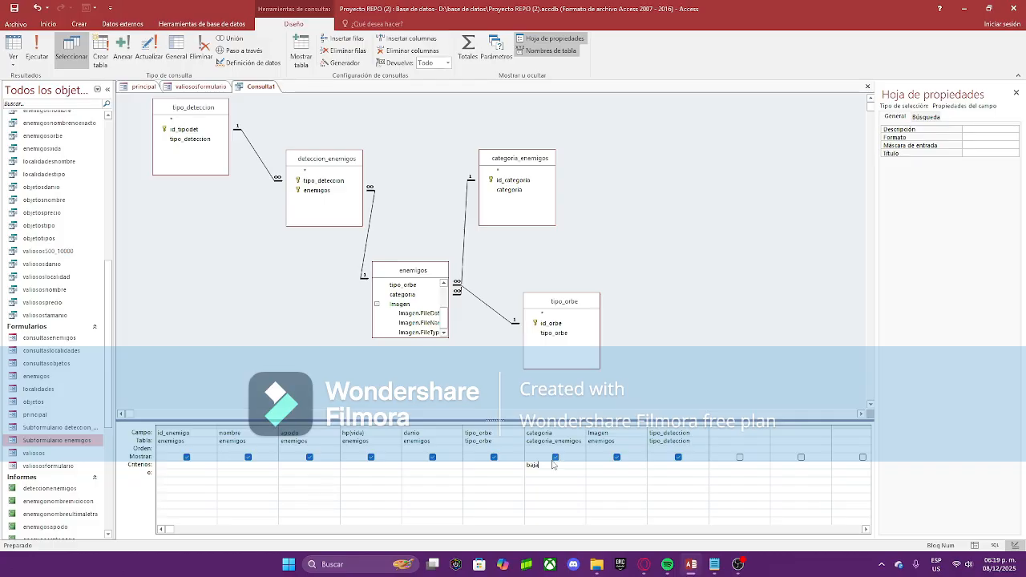
left_click(362, 469)
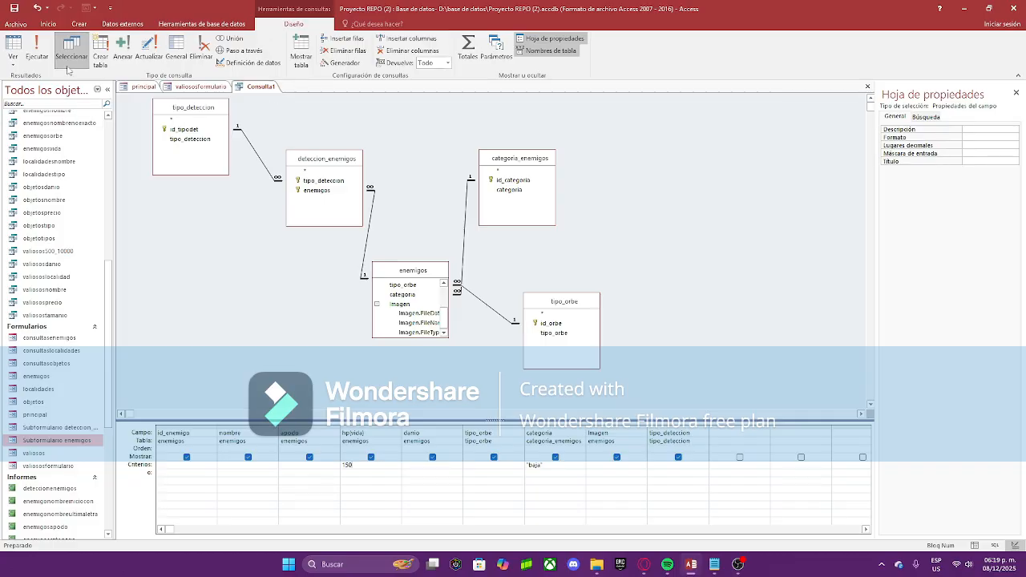
left_click(37, 50)
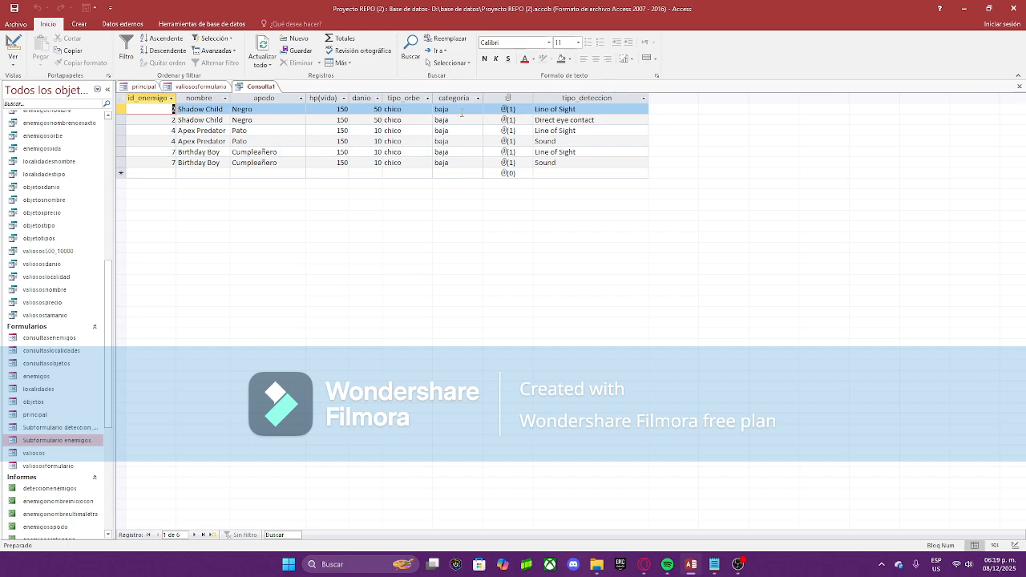
Step: Check the six results' baja category and 150 hp values, and select the id_enemigo column
left_click(462, 112)
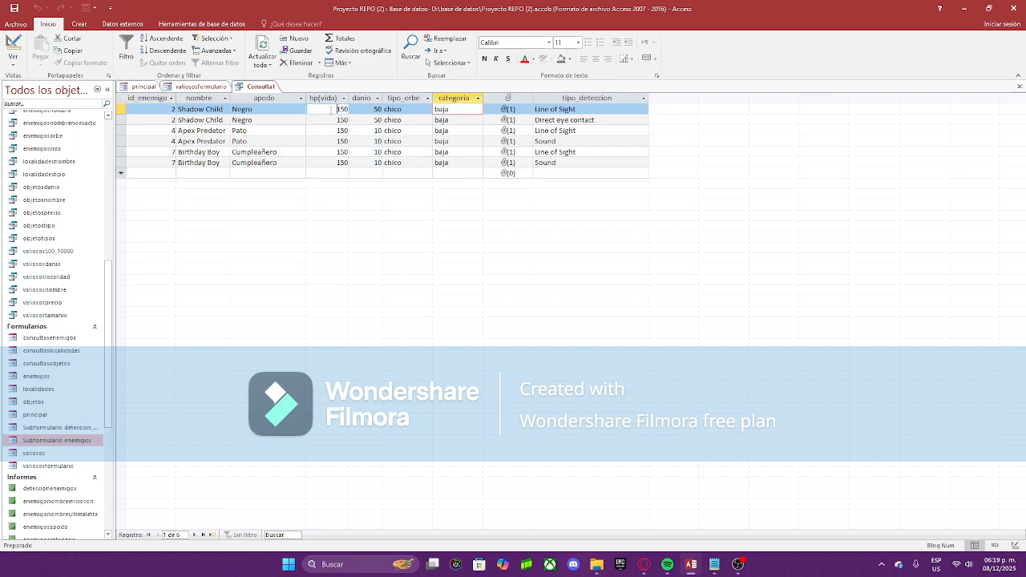
double_click(337, 109)
left_click(339, 131)
left_click(365, 109)
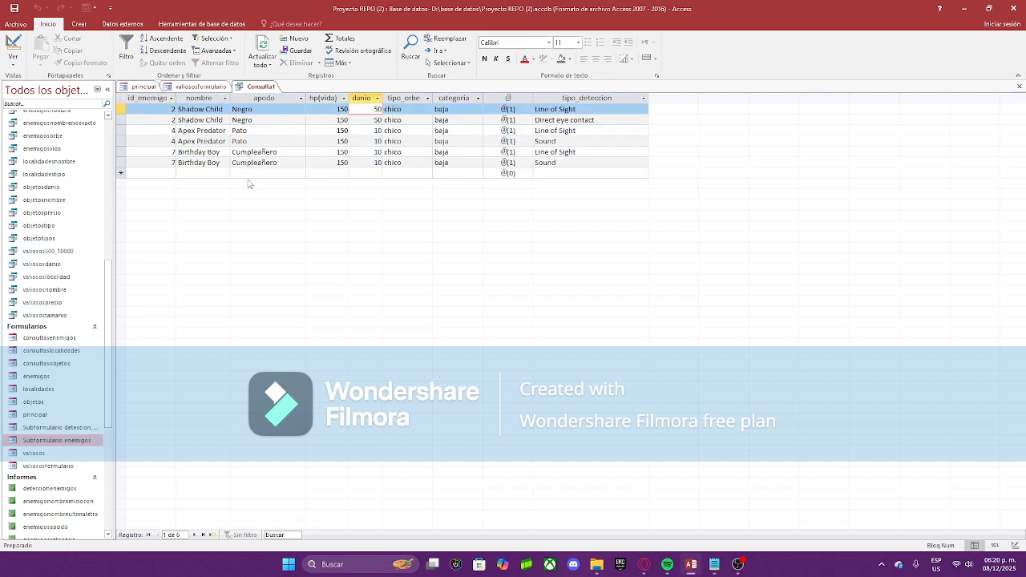
left_click(145, 98)
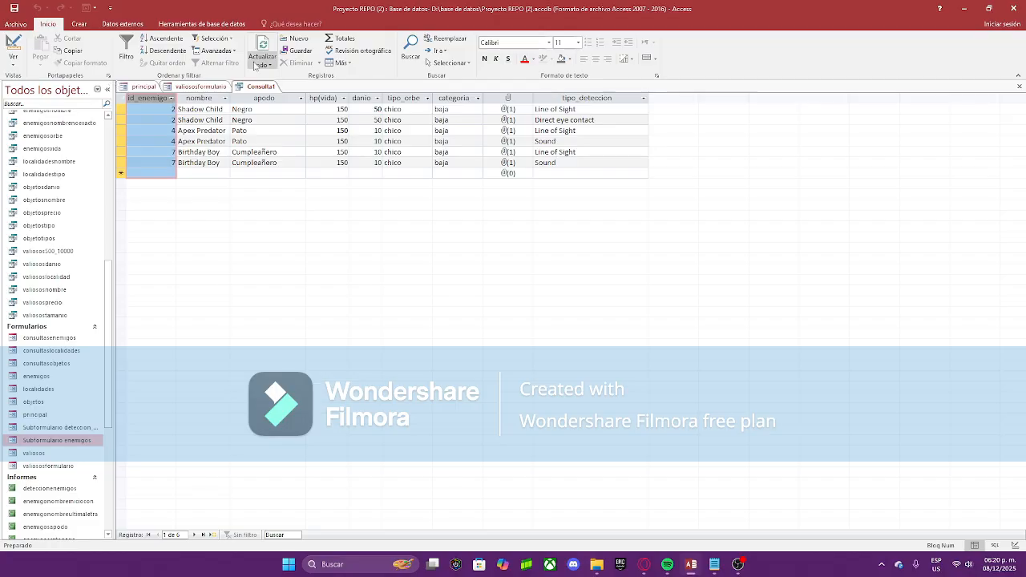
right_click(257, 86)
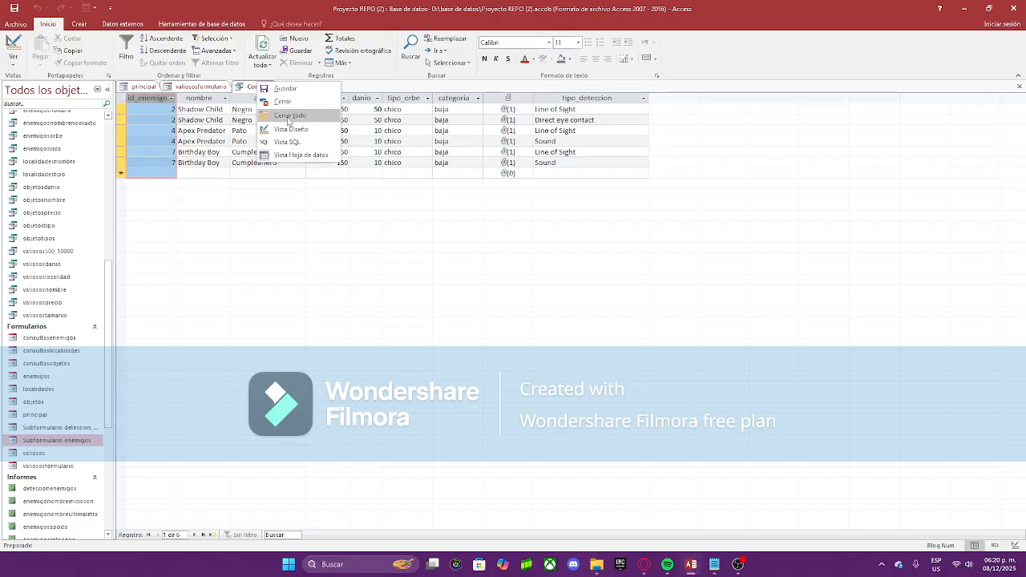
Step: Save Consulta1 under the name consultabaja150
left_click(290, 89)
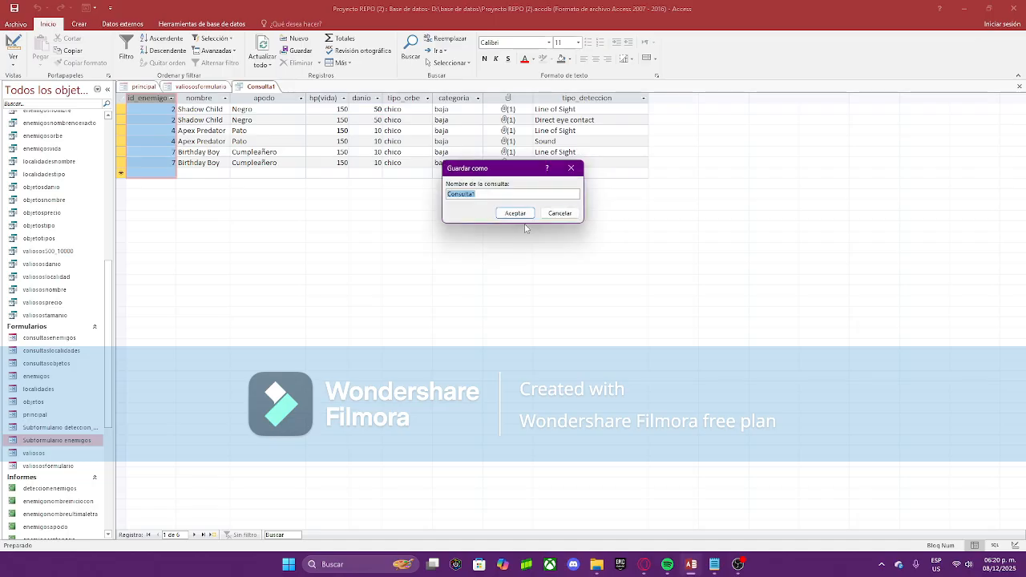
type("te")
key("Return")
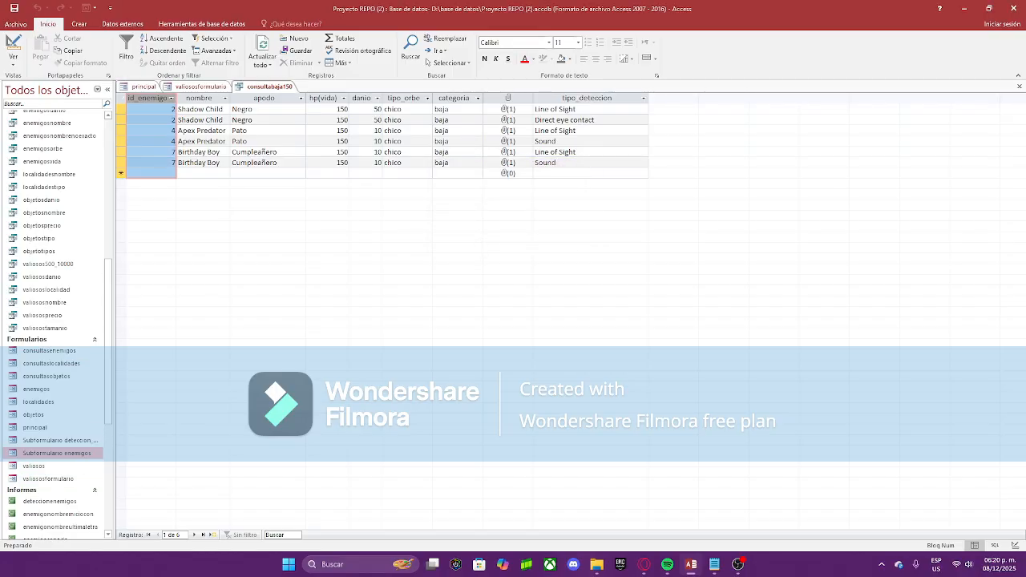
left_click(78, 24)
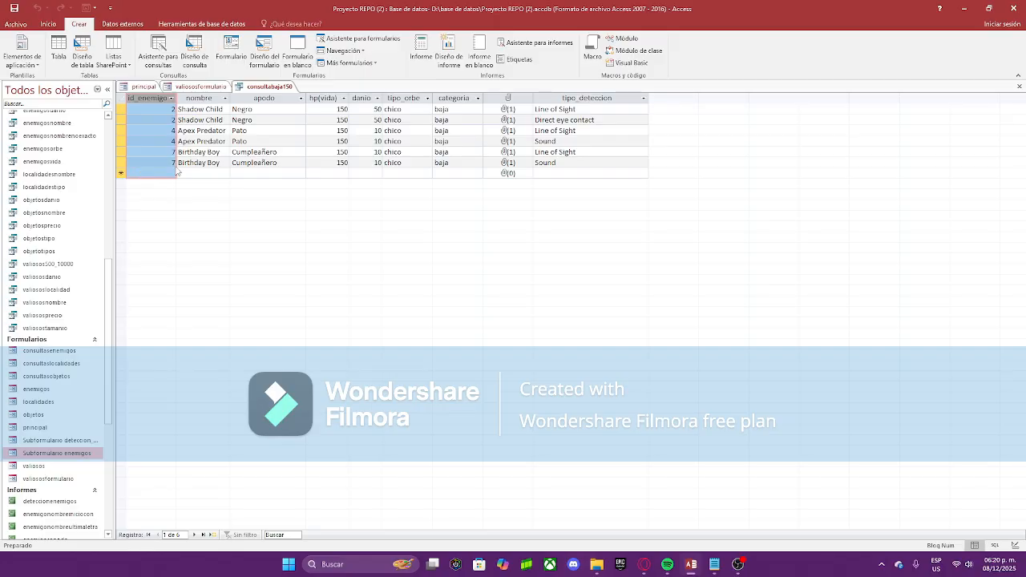
Step: Generate a quick report from the consultabaja150 query and switch it to Design view
left_click(420, 55)
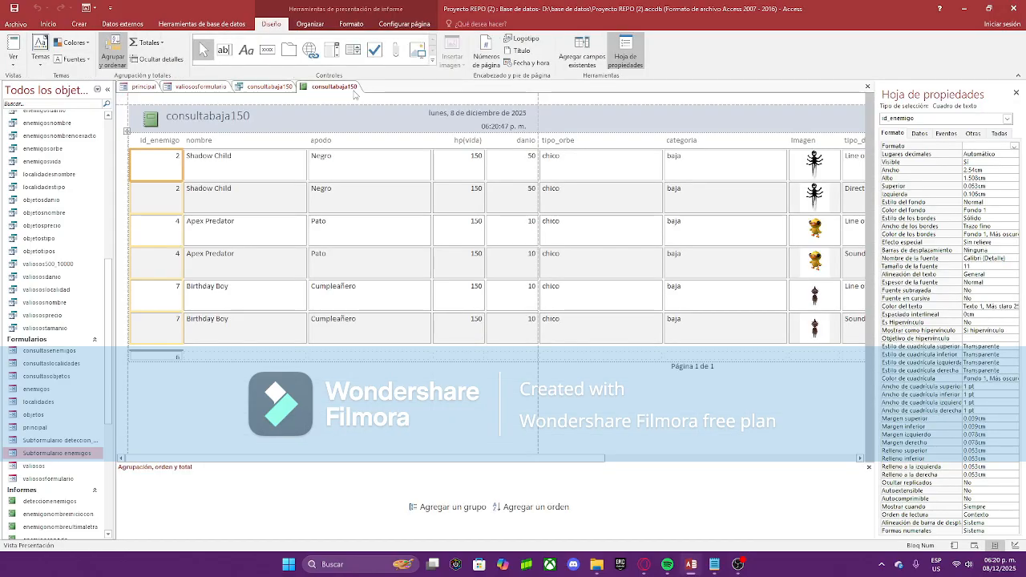
right_click(322, 86)
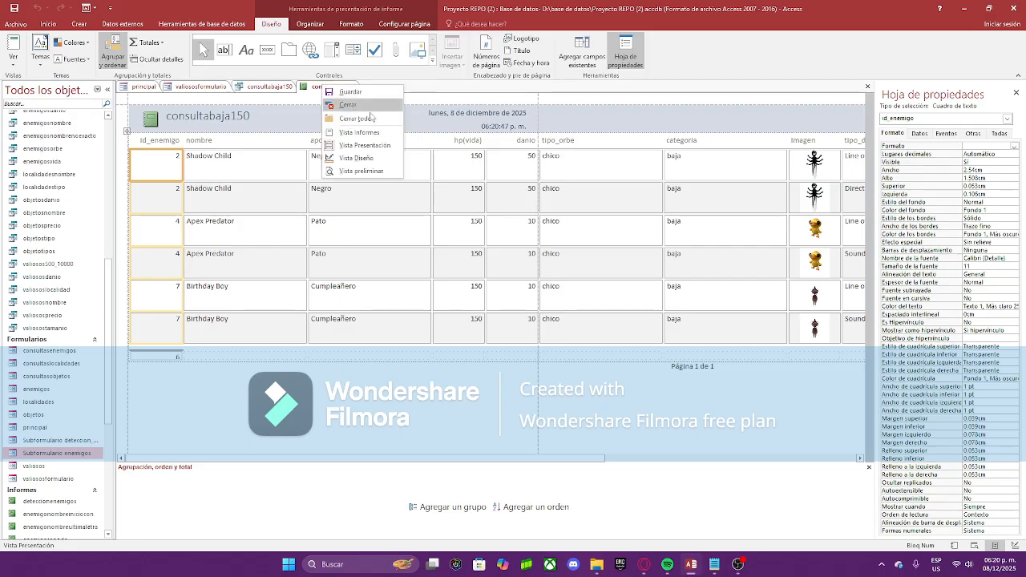
left_click(371, 158)
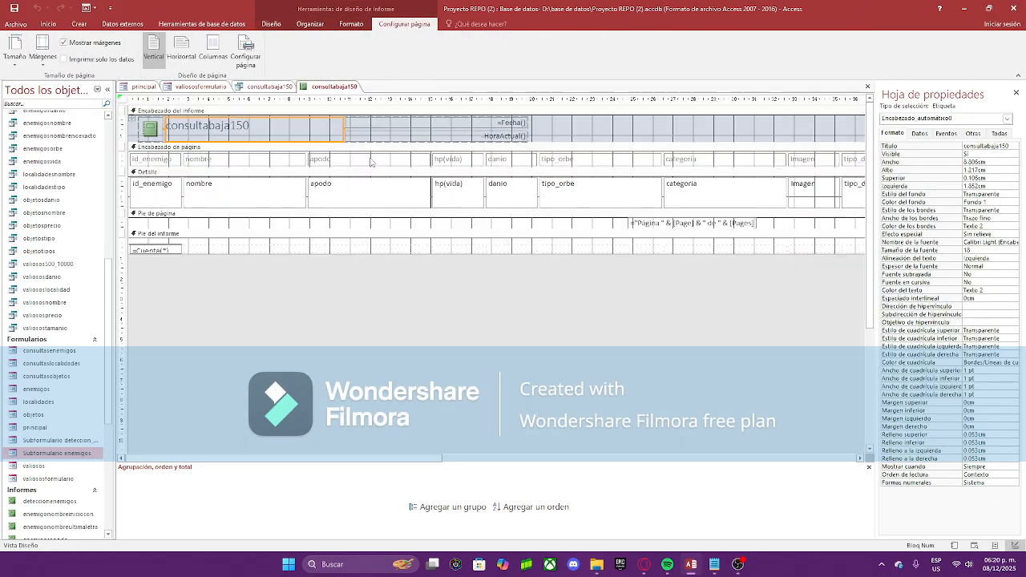
Step: Delete the header's date and time boxes and the footer's page-number box
left_click_drag(561, 140, 445, 116)
right_click(445, 125)
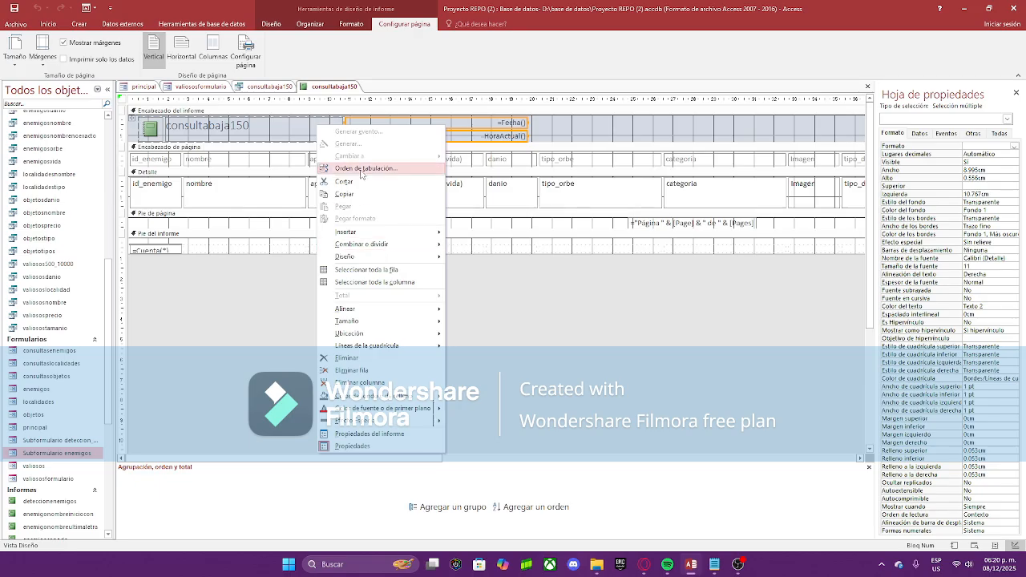
left_click(362, 196)
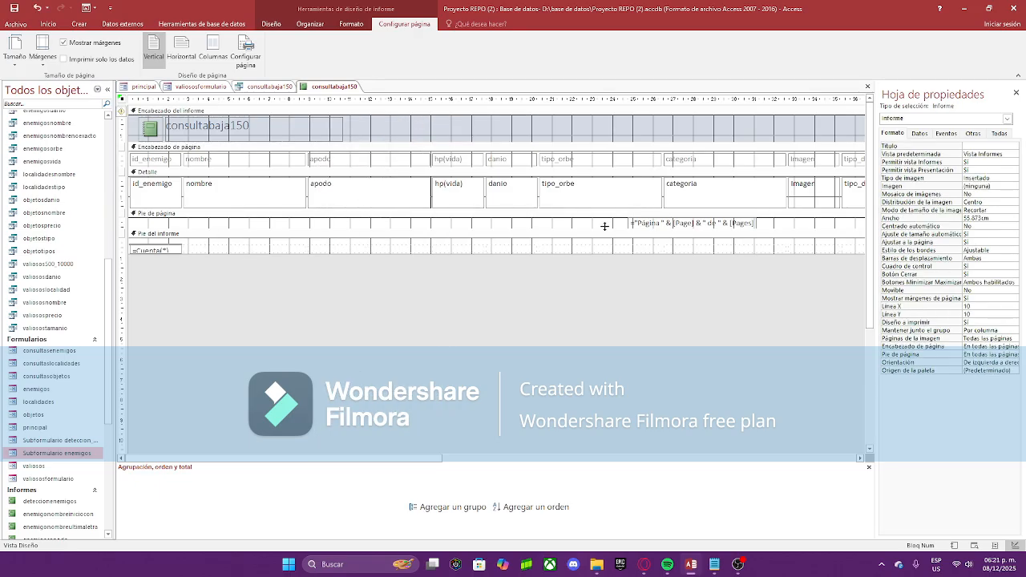
left_click_drag(678, 233, 678, 239)
right_click(665, 230)
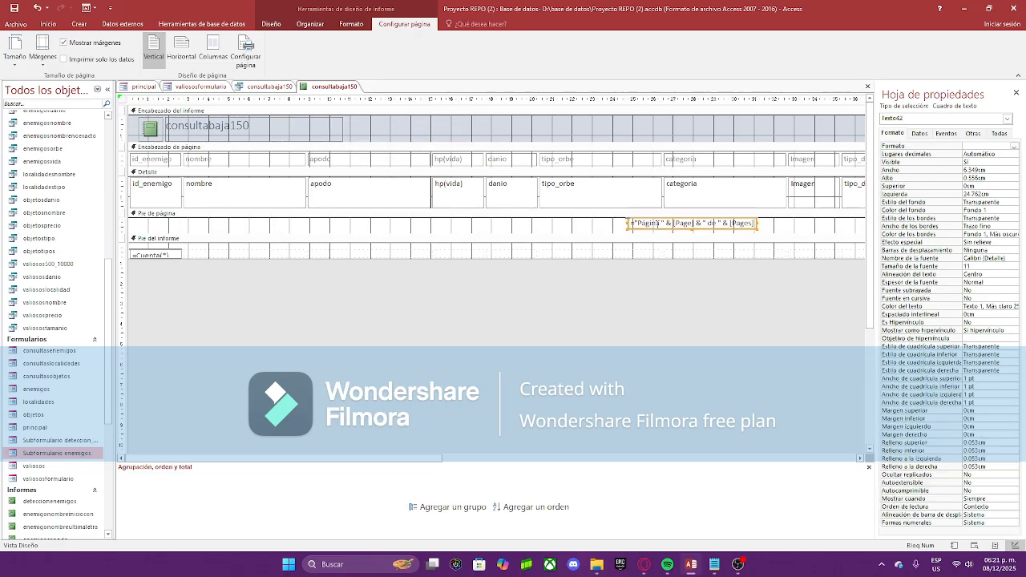
left_click(681, 240)
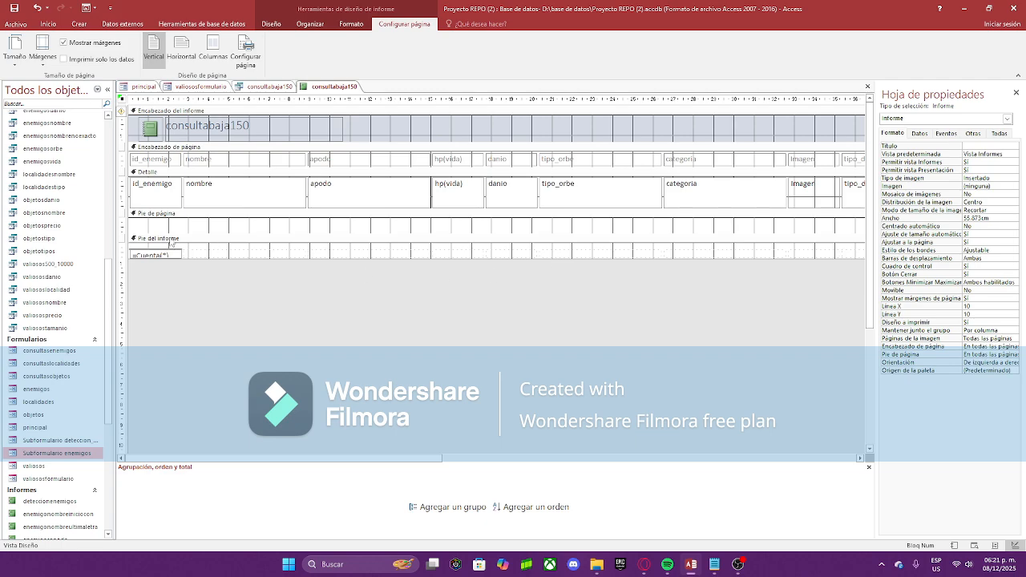
Step: Cut the =Cuenta(*) cells from the report footer and select the consultabaja150 title label
left_click_drag(166, 248, 265, 255)
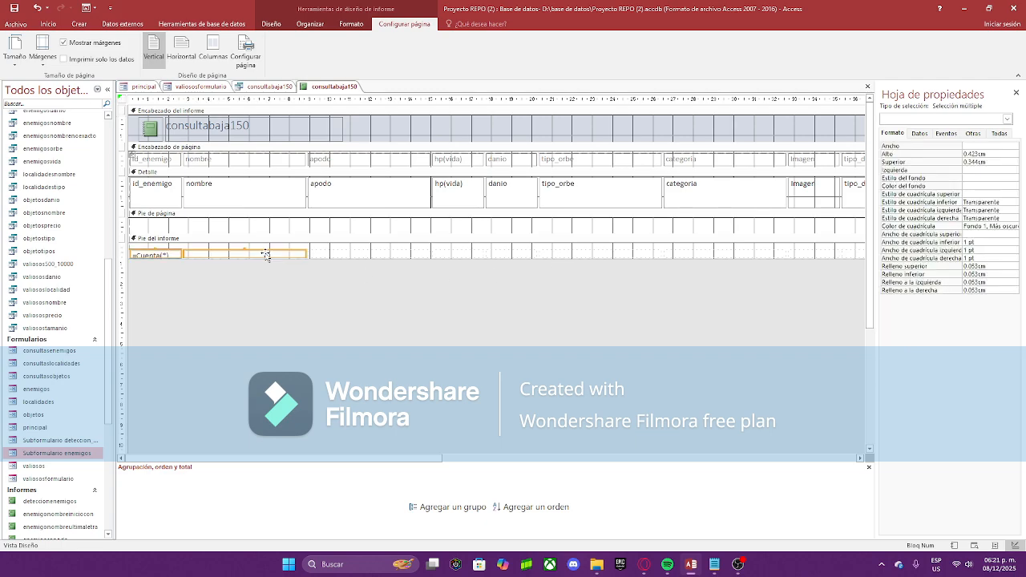
right_click(265, 255)
left_click(293, 279)
left_click(337, 130)
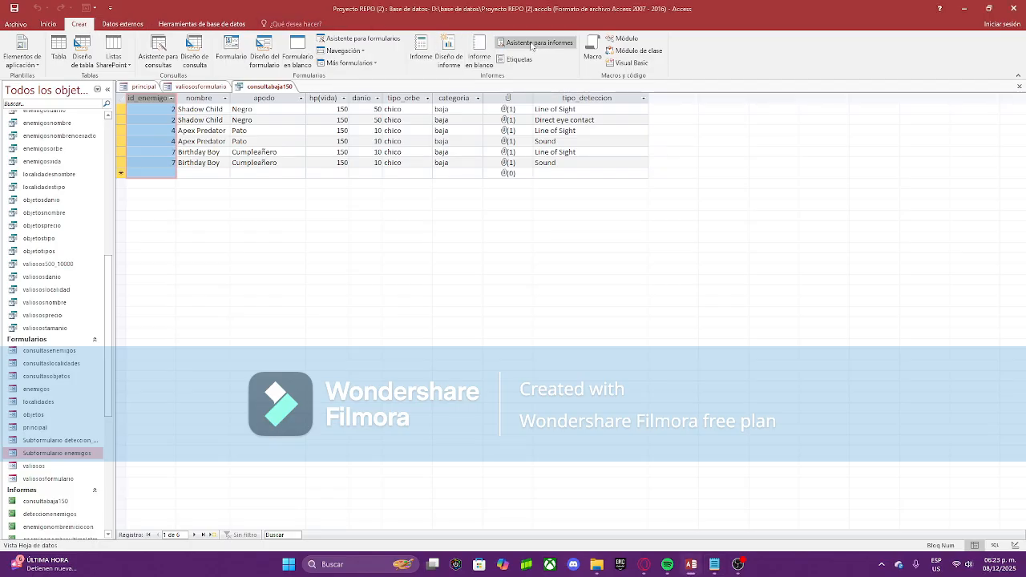
Step: Start the Report Wizard and add all consultabaja150 fields to the report
left_click(524, 45)
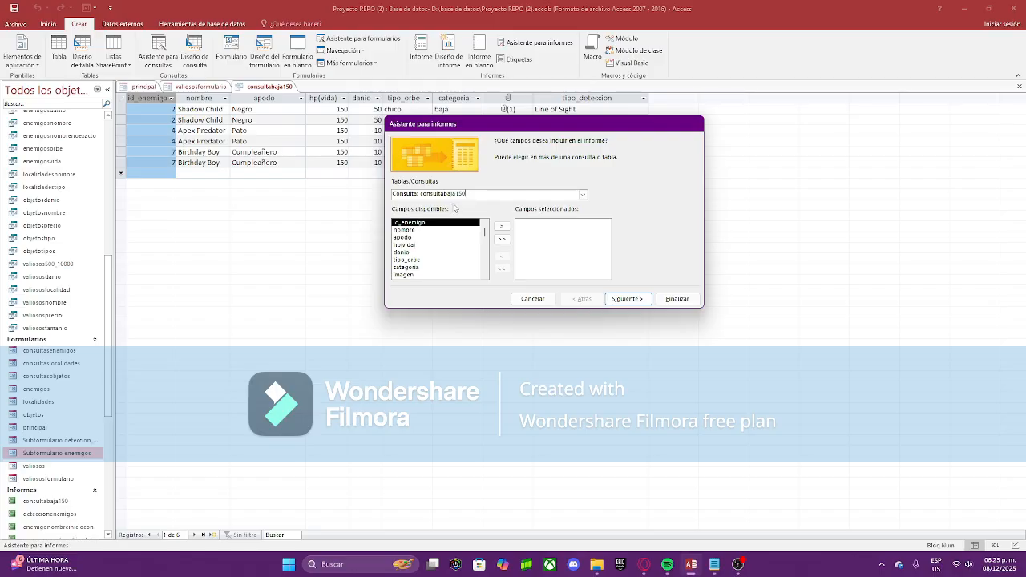
left_click(613, 299)
left_click(532, 309)
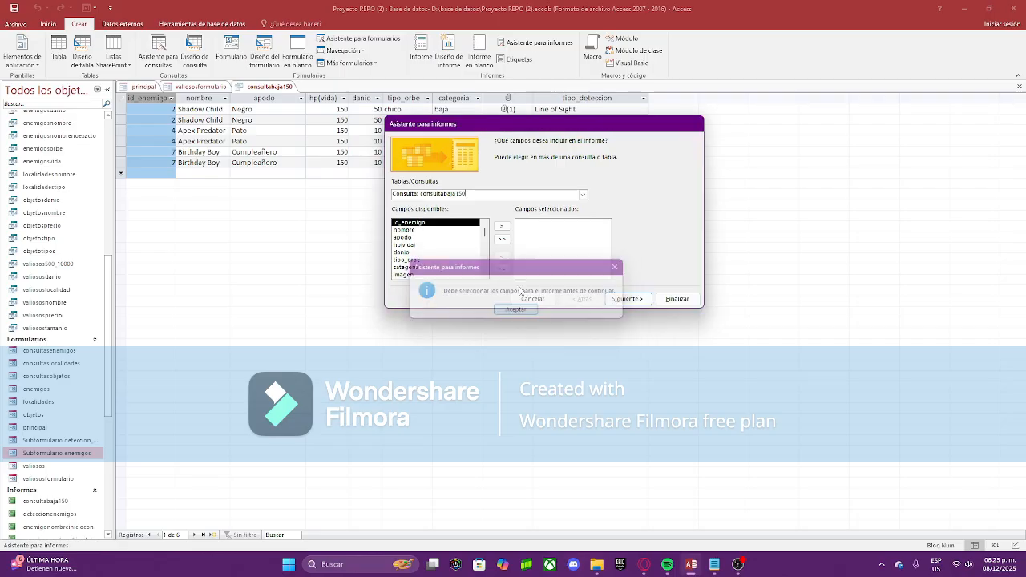
left_click(501, 239)
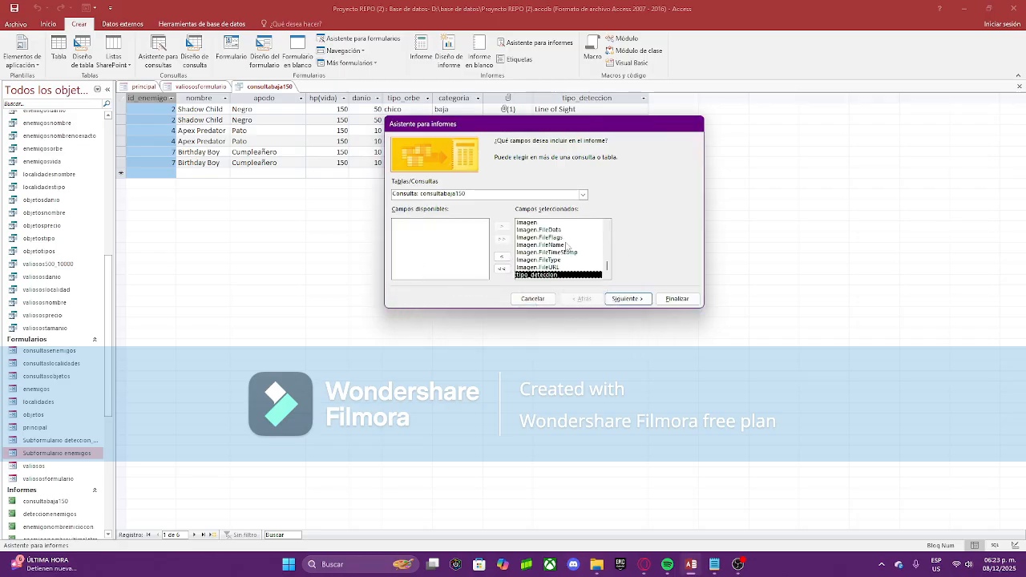
left_click(502, 268)
left_click(502, 239)
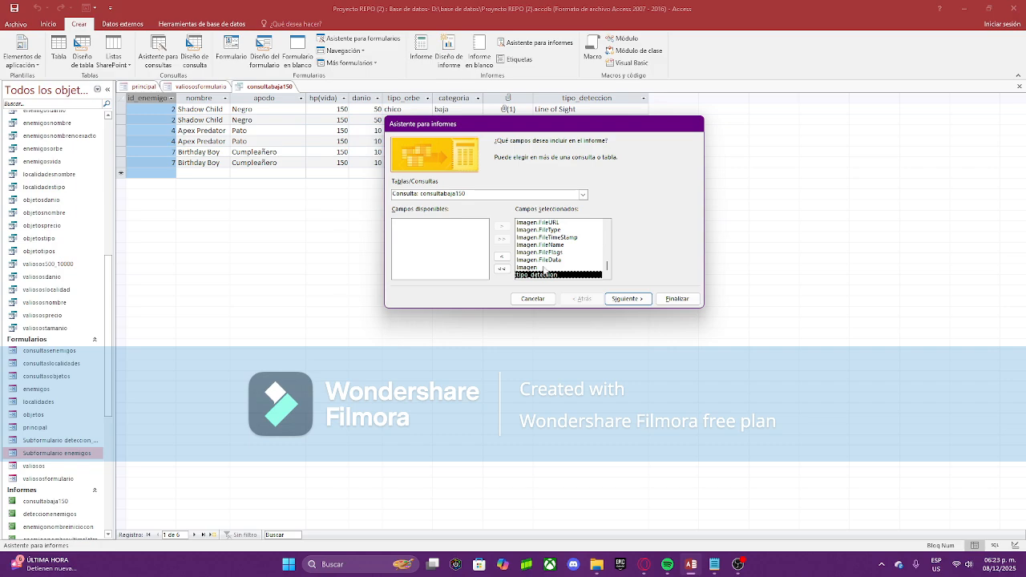
Step: Remove Imagen.FileData, FileFlags, FileName, FileTimeStamp, FileType and FileURL from the chosen fields
left_click(543, 268)
left_click(541, 260)
double_click(541, 262)
double_click(541, 262)
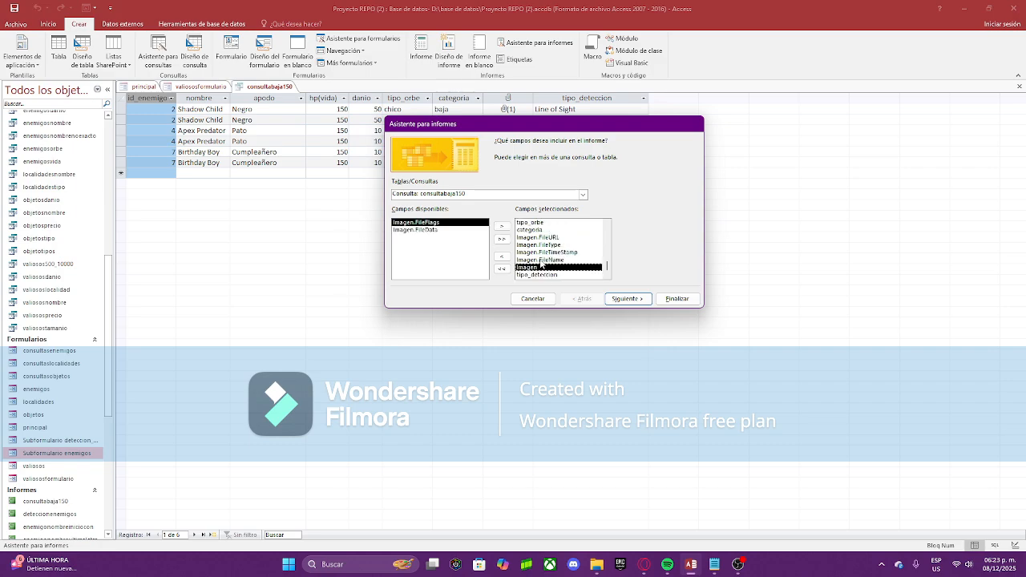
double_click(541, 262)
double_click(541, 263)
double_click(541, 262)
double_click(541, 262)
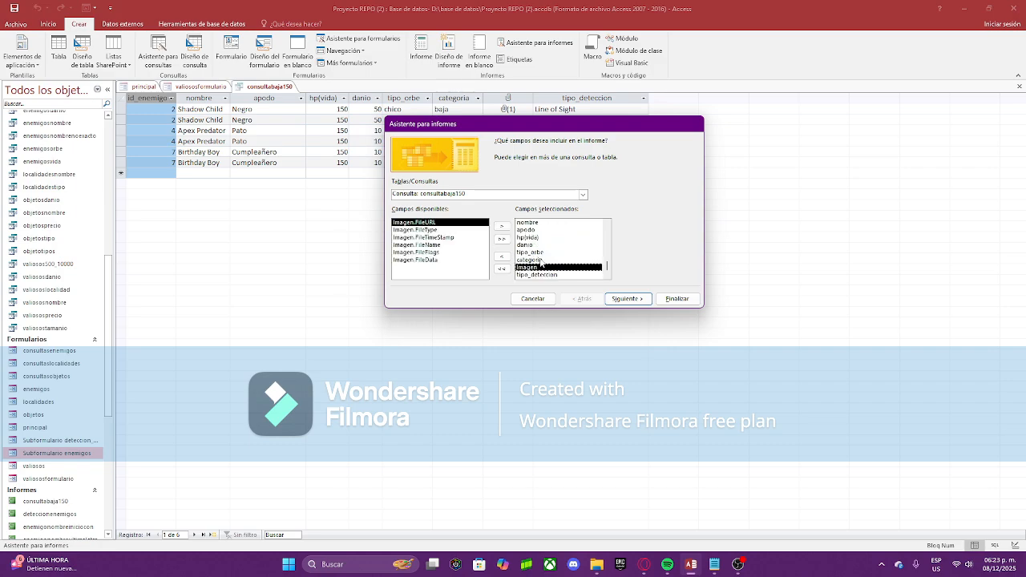
Step: Keep viewing data by enemigos, with no extra grouping levels or sort order
left_click(633, 299)
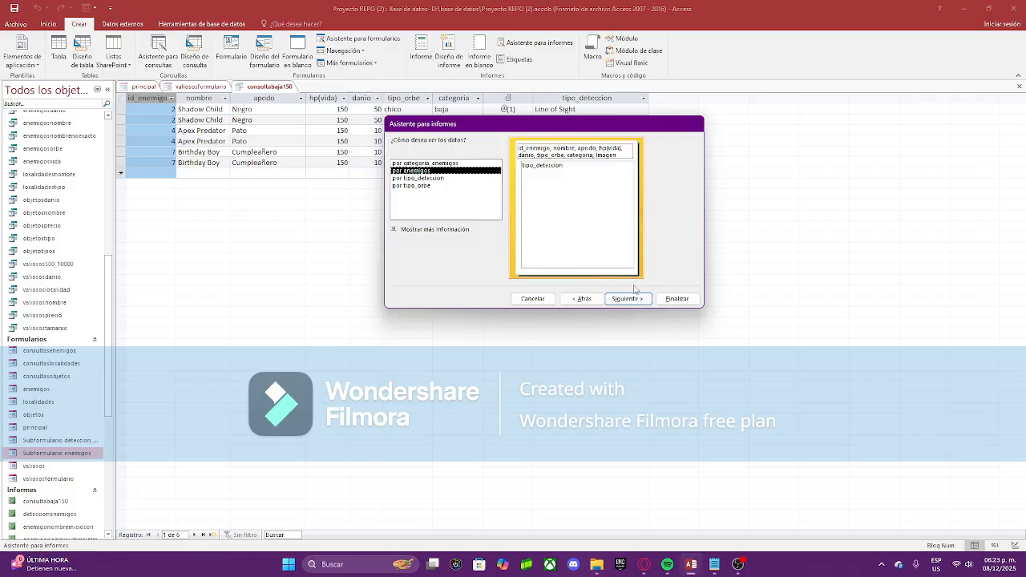
left_click(632, 299)
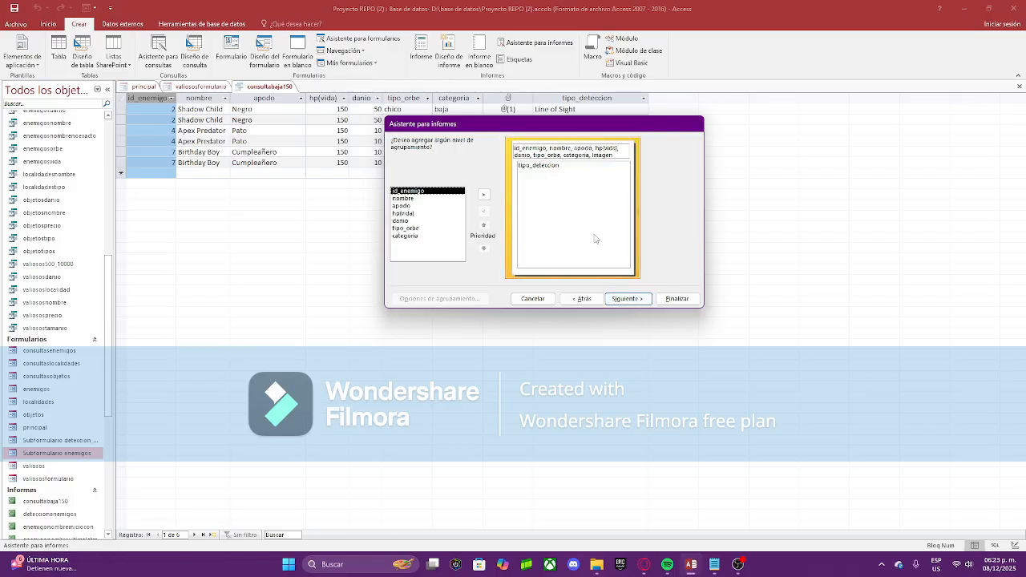
left_click(627, 299)
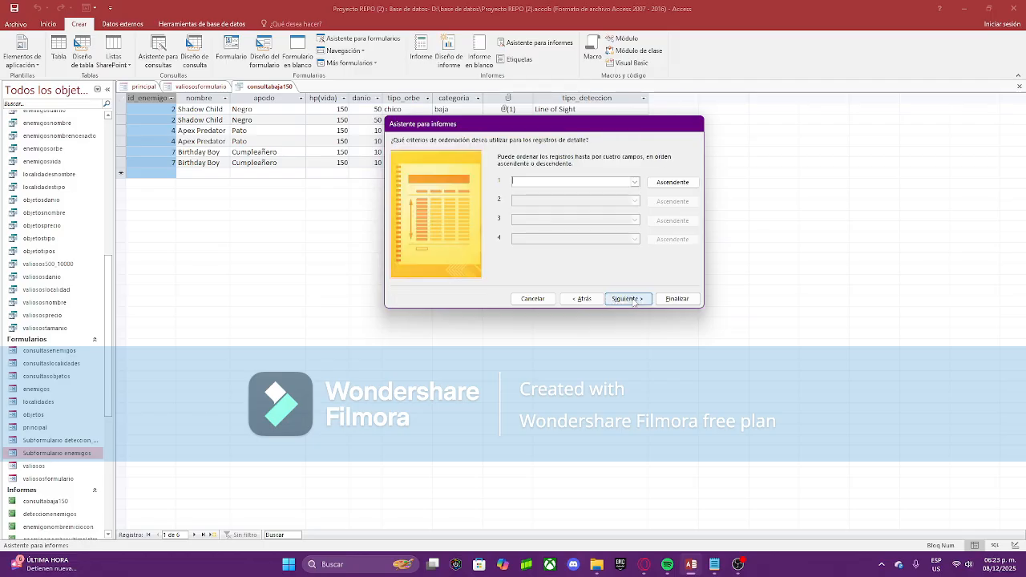
left_click(626, 299)
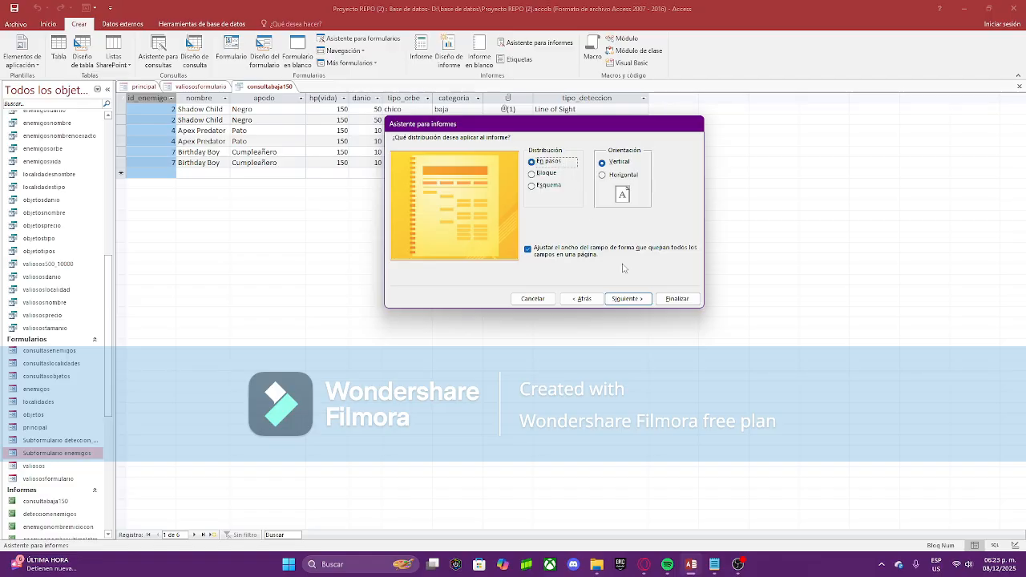
Step: Pick the En pasos layout and finish the wizard with the modify-design option
left_click(538, 173)
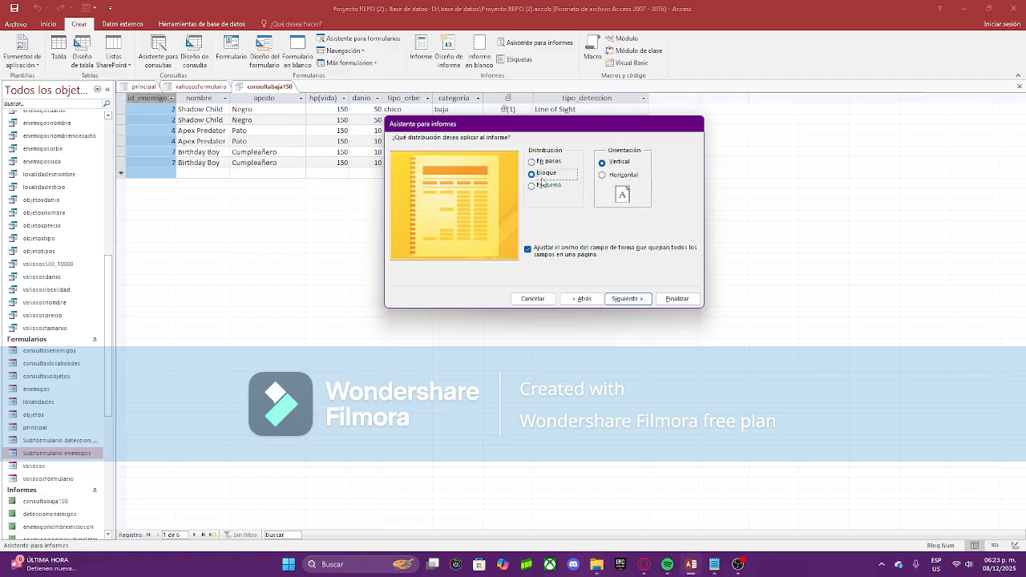
left_click(547, 184)
left_click(547, 165)
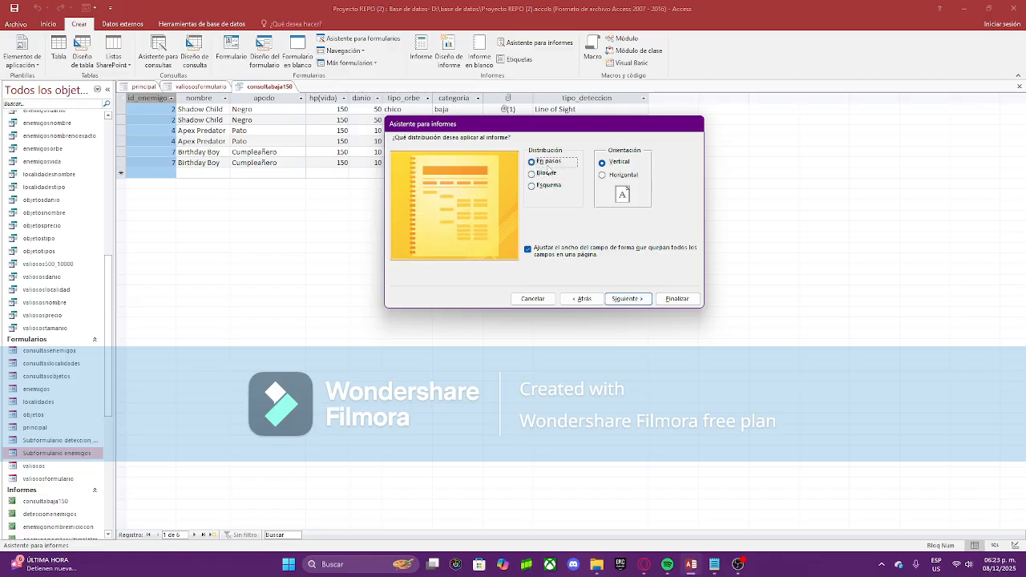
left_click(548, 173)
left_click(552, 186)
left_click(550, 162)
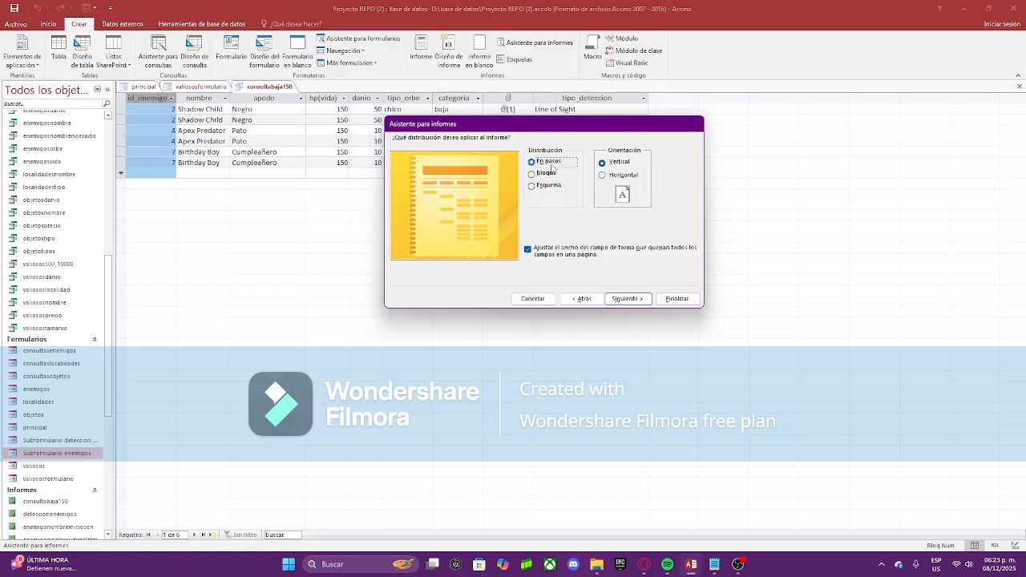
left_click(625, 299)
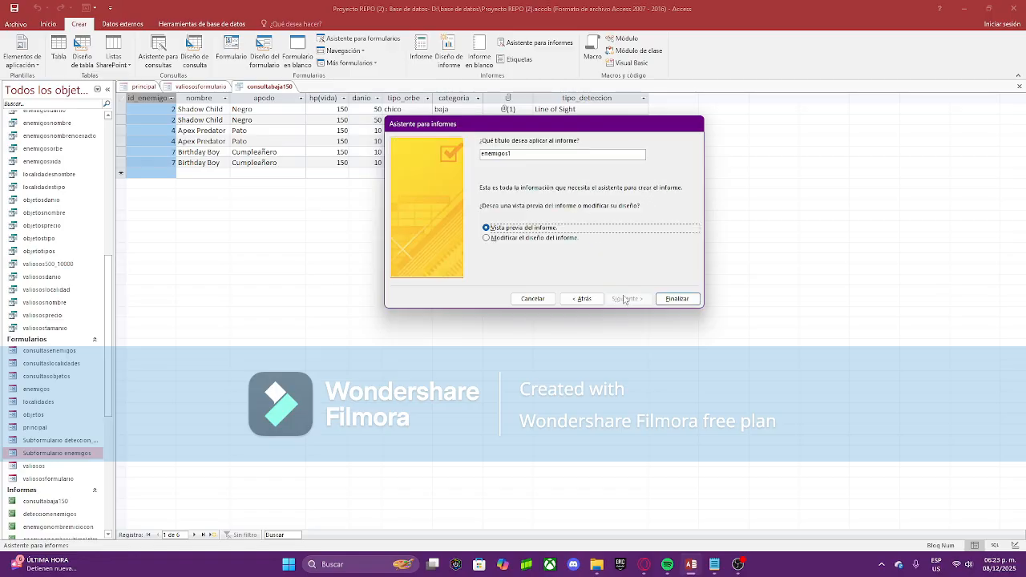
left_click(527, 238)
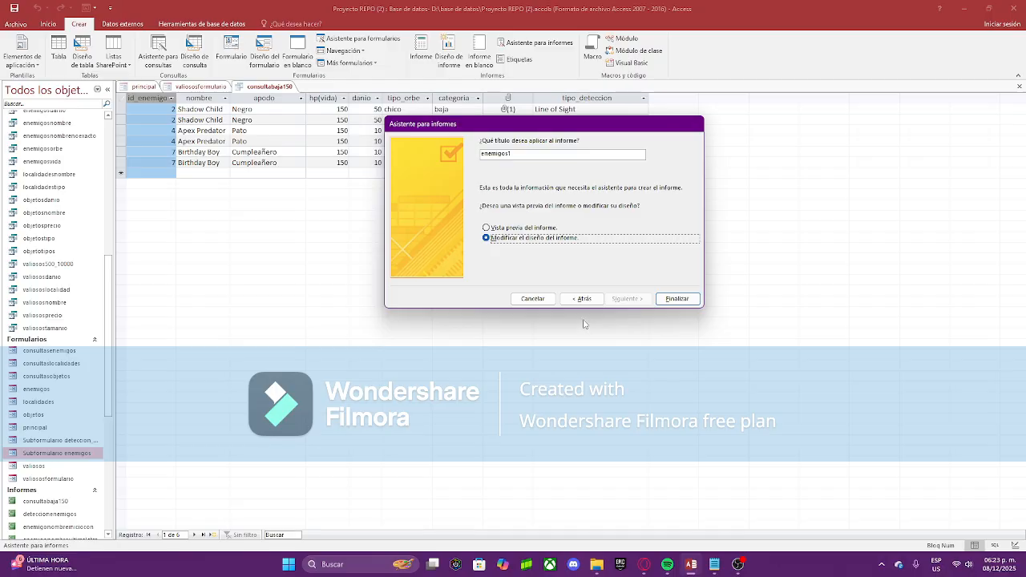
left_click(674, 298)
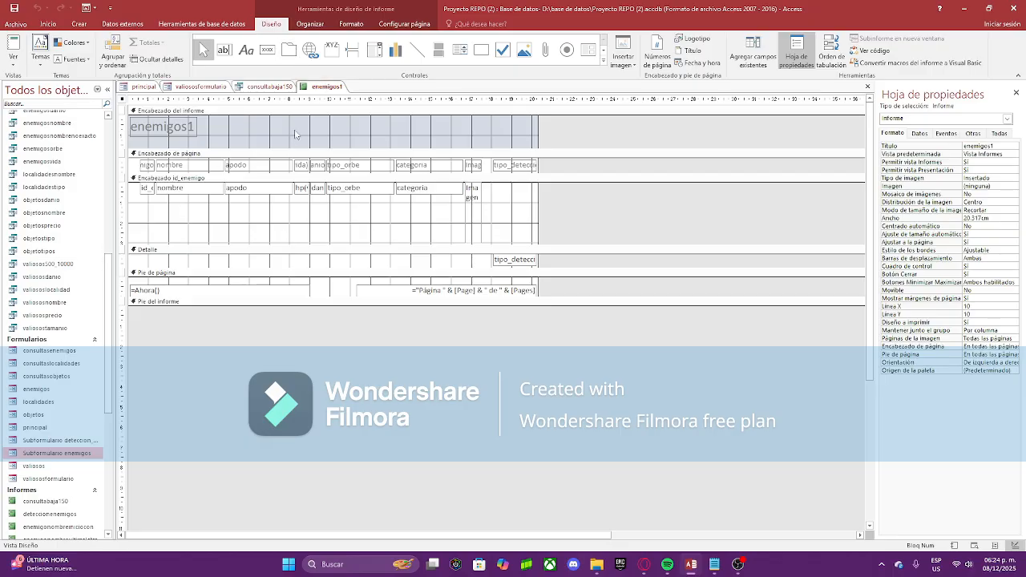
Step: Set fondorepo (1) as the report background image, stretched to fill the report
left_click(362, 25)
left_click(401, 26)
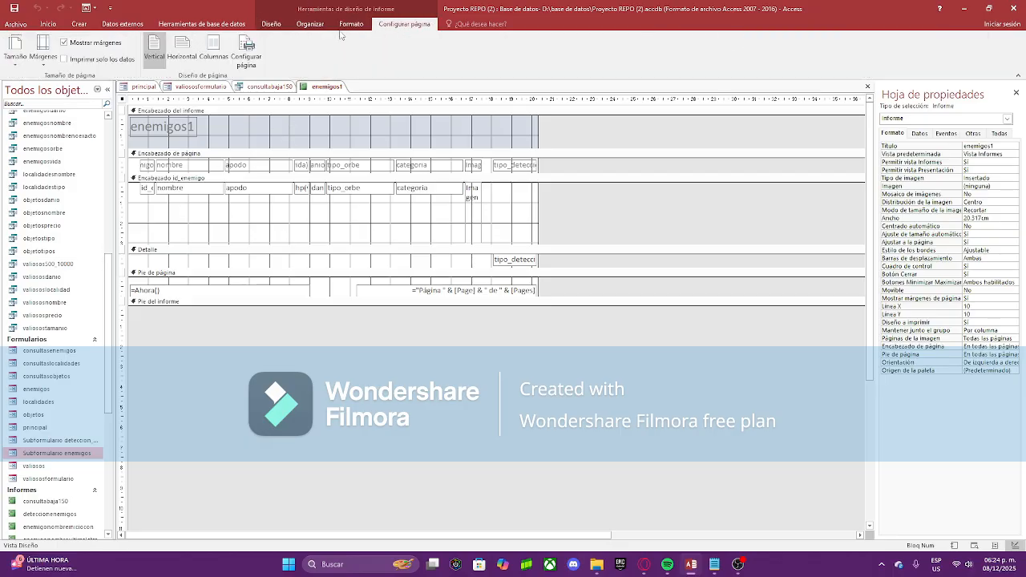
left_click(357, 28)
left_click(276, 54)
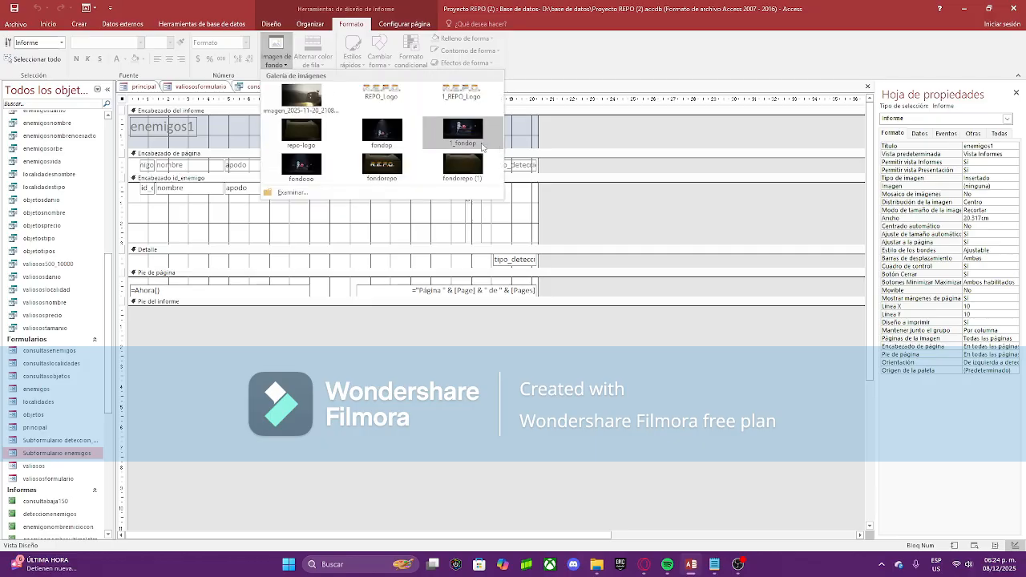
left_click(438, 168)
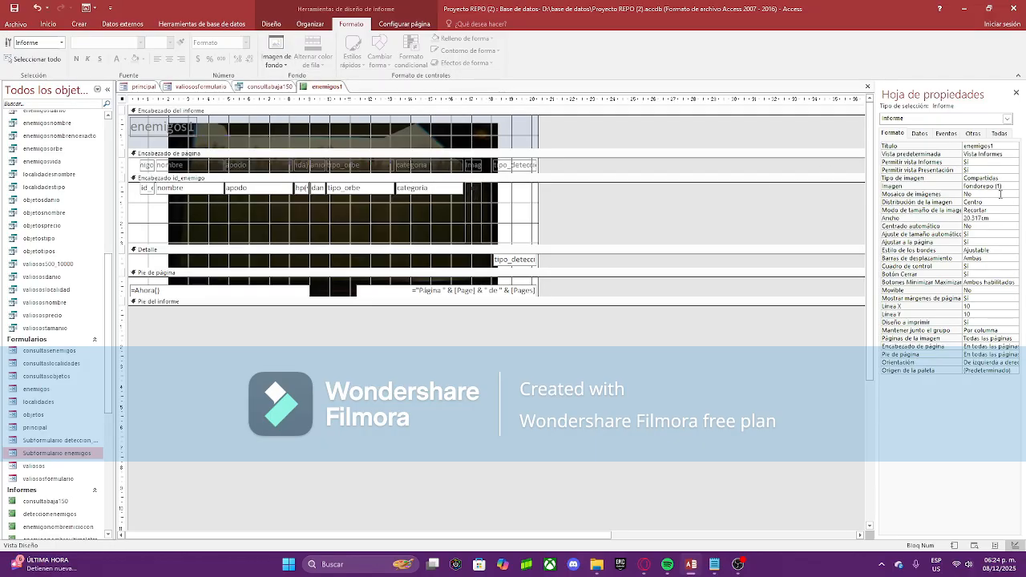
left_click(1014, 210)
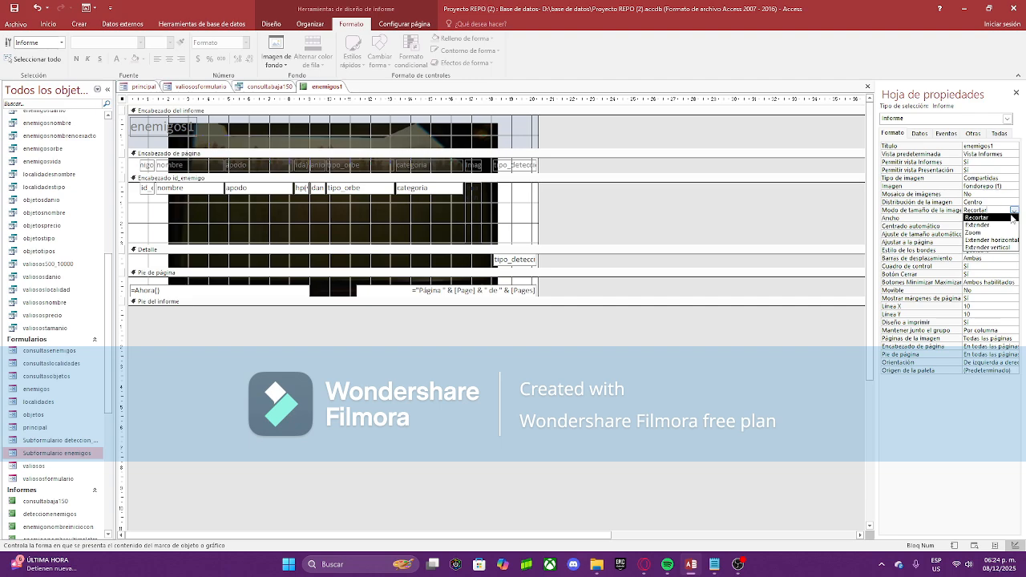
left_click(1003, 226)
Step: Cut both controls out of the enemigos1 page footer
left_click(589, 215)
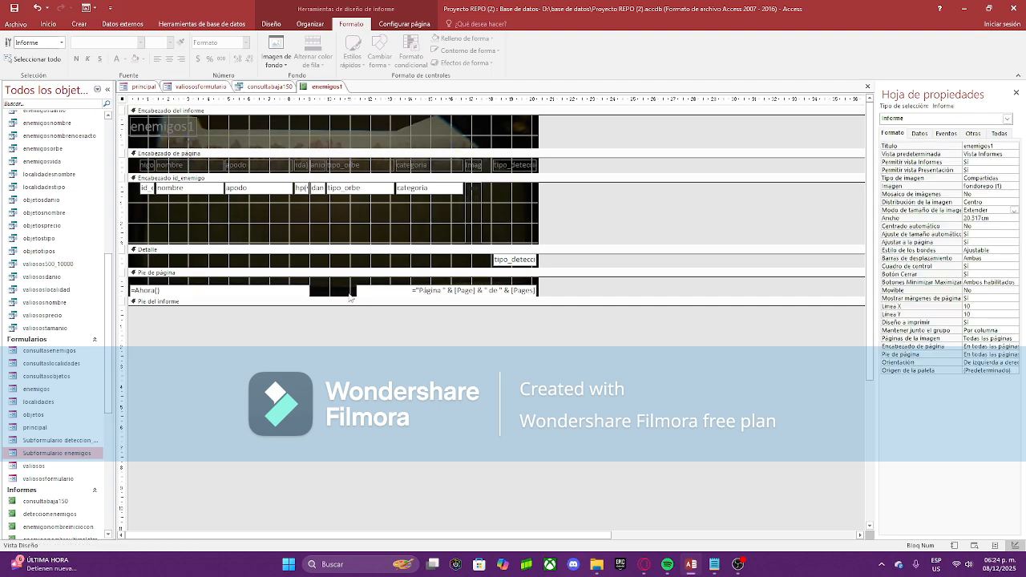
left_click_drag(283, 284, 401, 295)
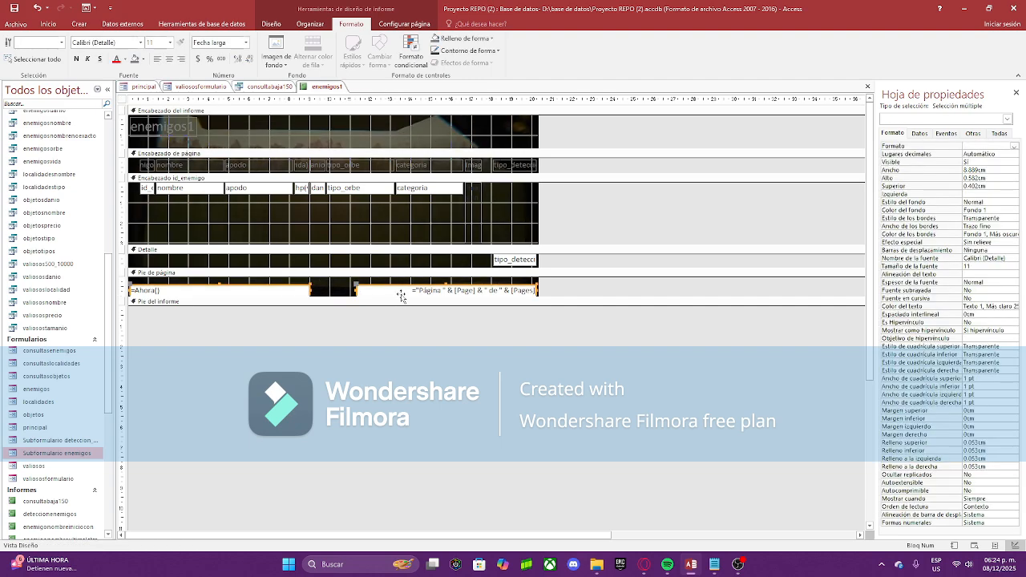
right_click(406, 295)
left_click(427, 280)
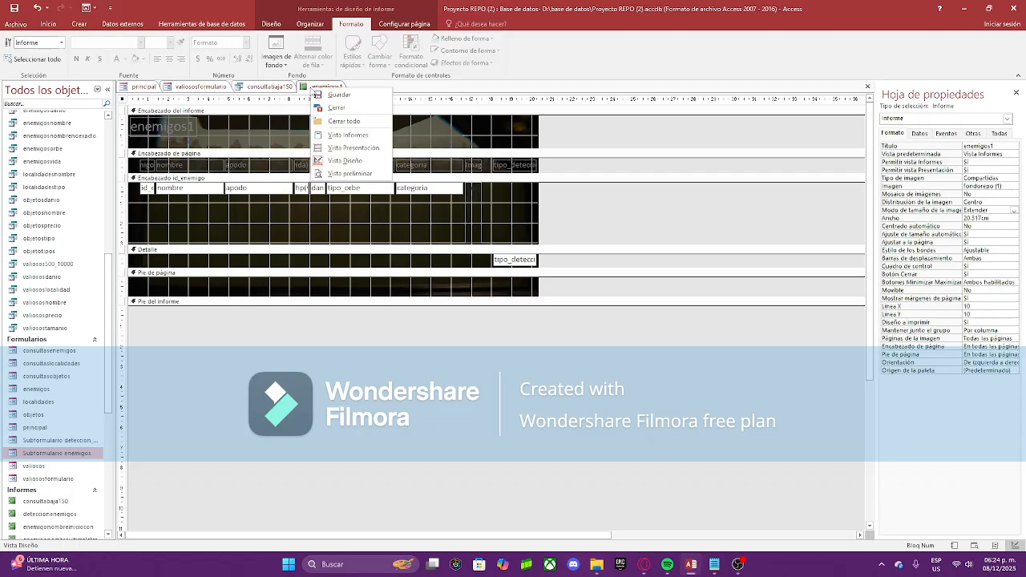
Step: Make the enemigos1 title red and display the report in Report view
right_click(311, 88)
left_click(188, 120)
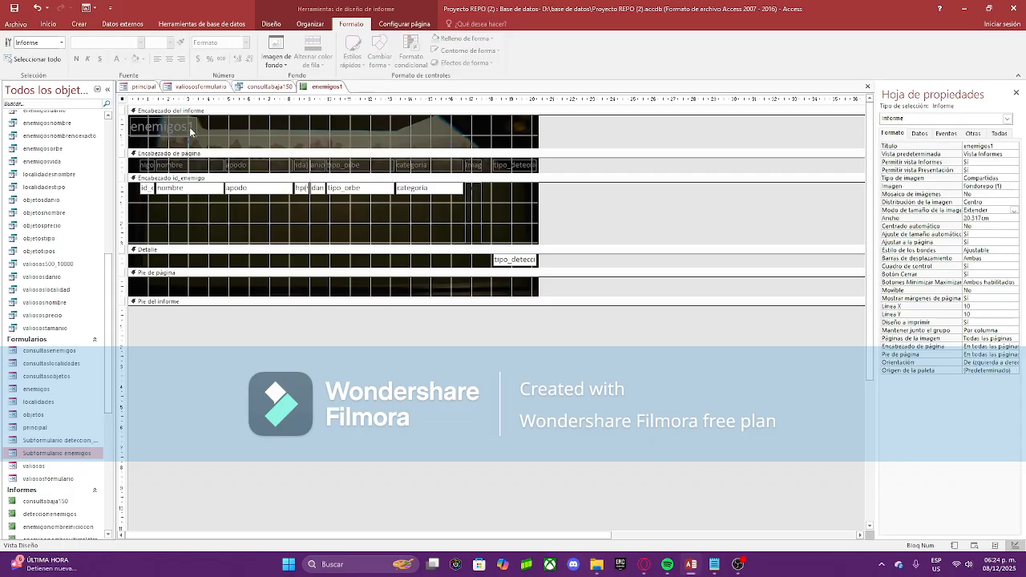
left_click(189, 125)
left_click(116, 58)
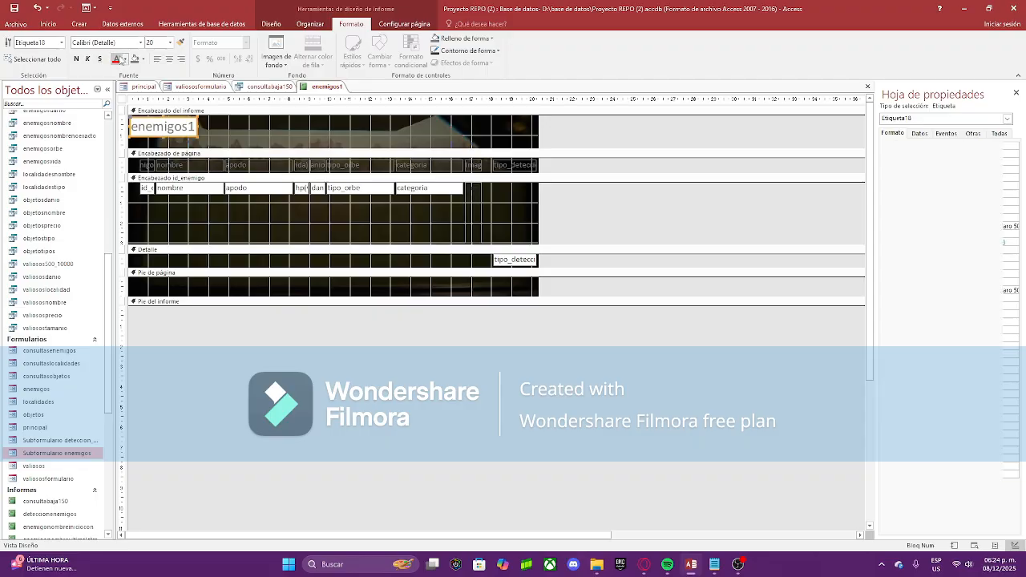
right_click(337, 87)
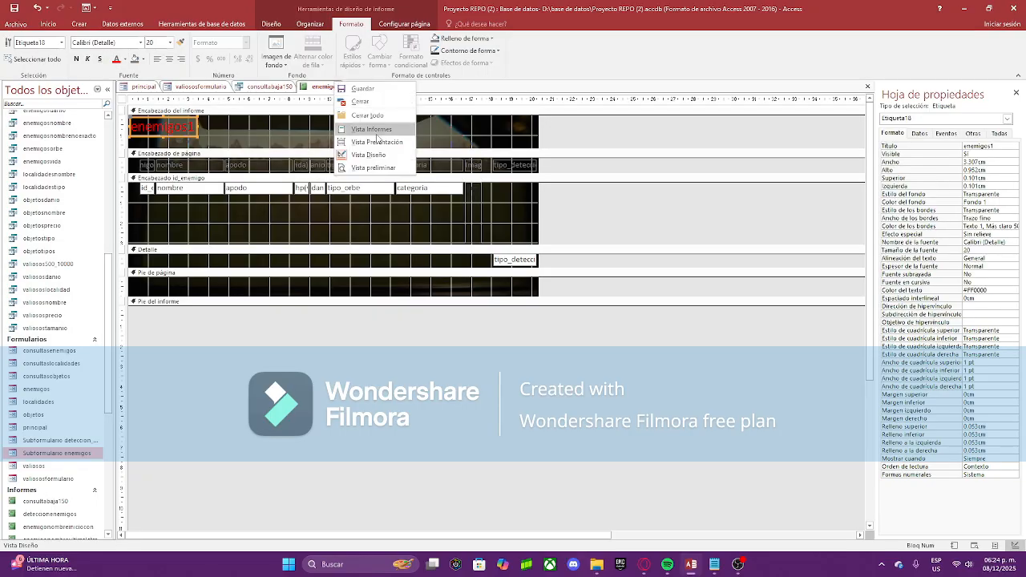
left_click(364, 128)
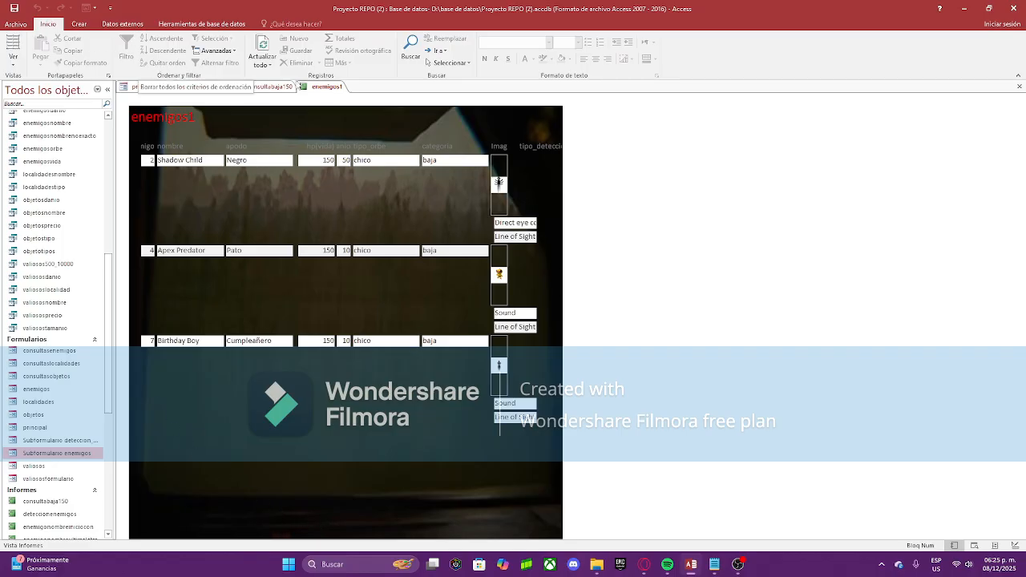
Step: Close enemigos1, consultabaja150 and valiososformulario, saving the report and form changes
right_click(310, 86)
left_click(325, 104)
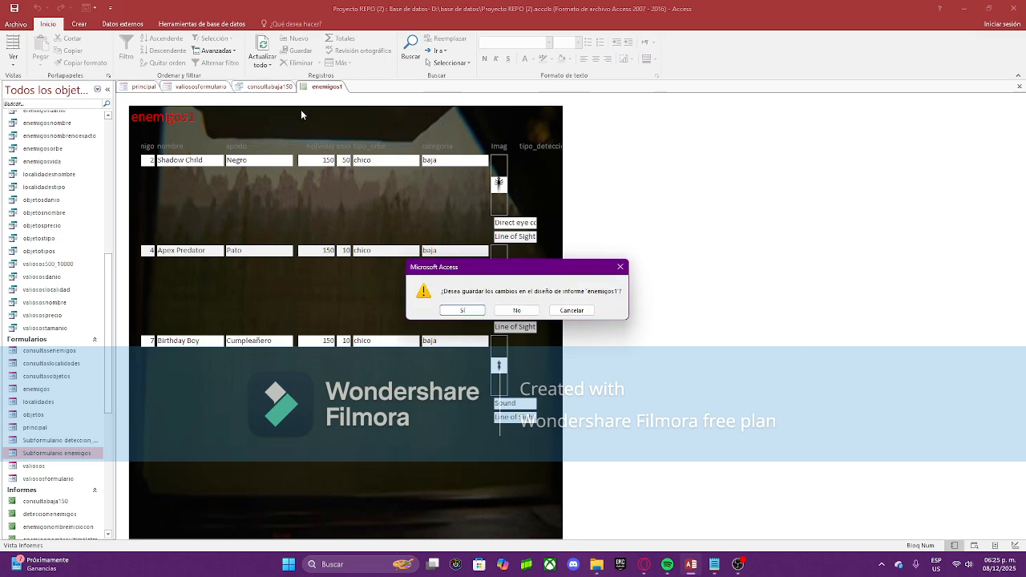
key("Return")
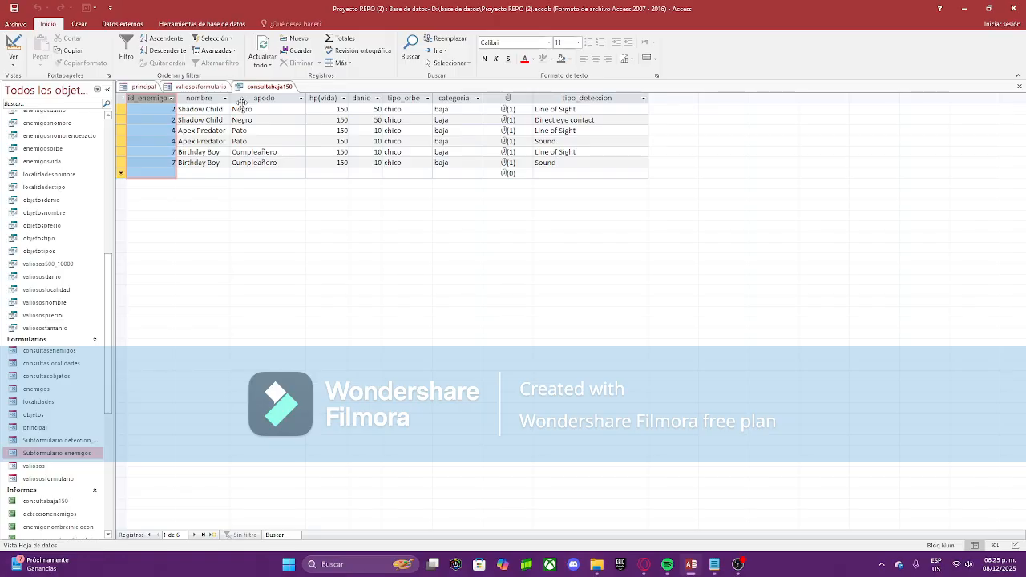
right_click(271, 88)
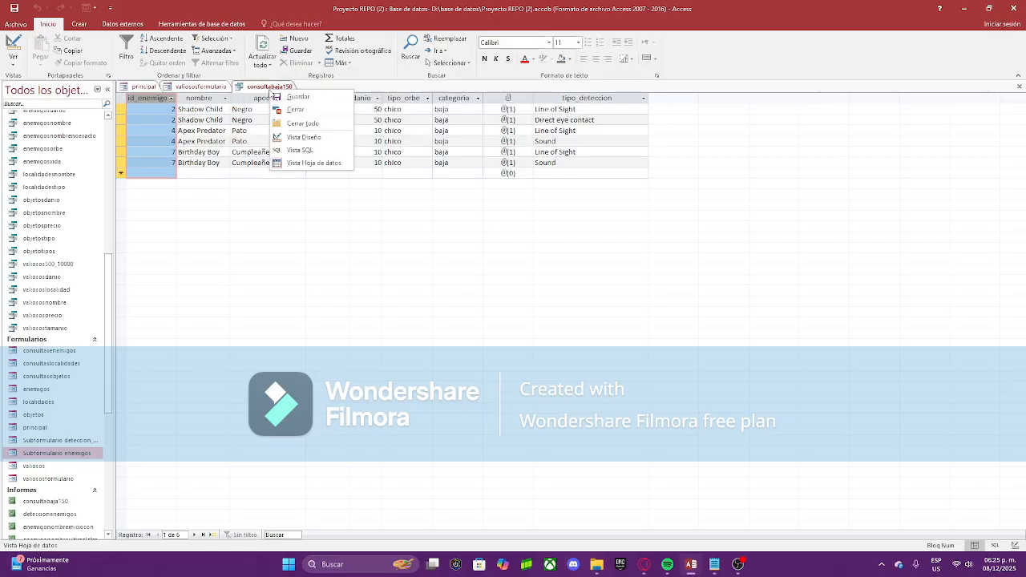
left_click(285, 113)
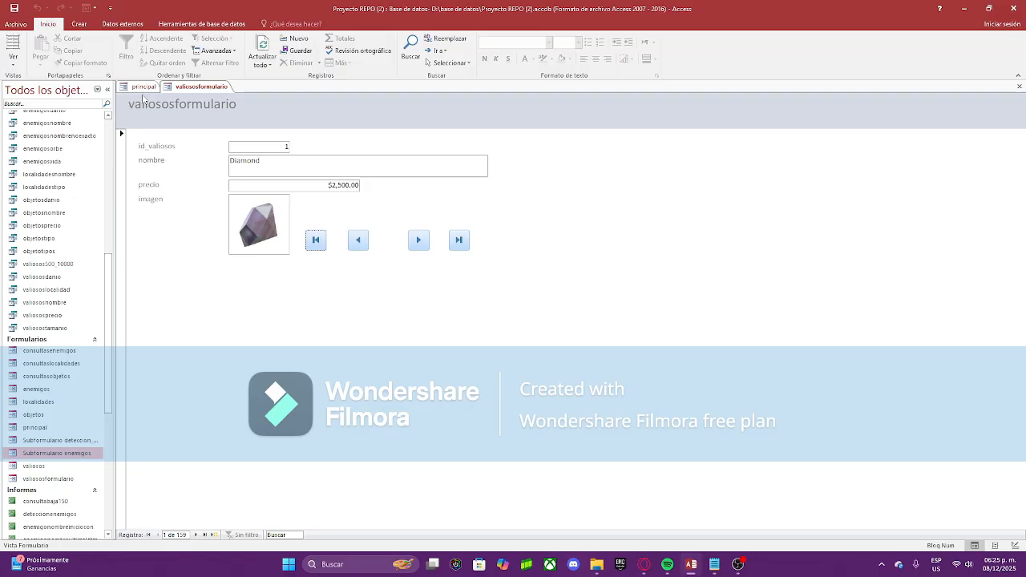
right_click(203, 85)
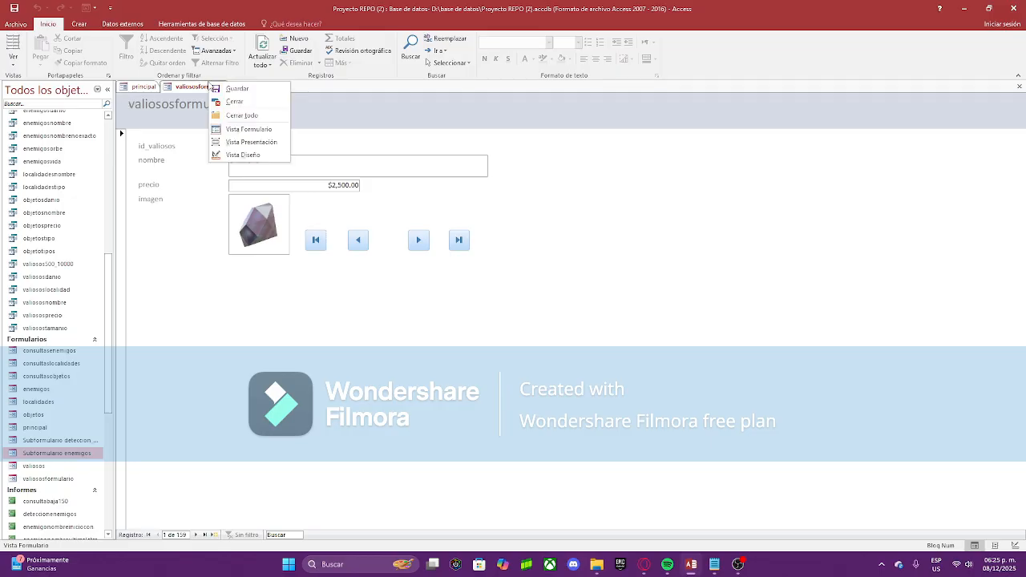
left_click(220, 103)
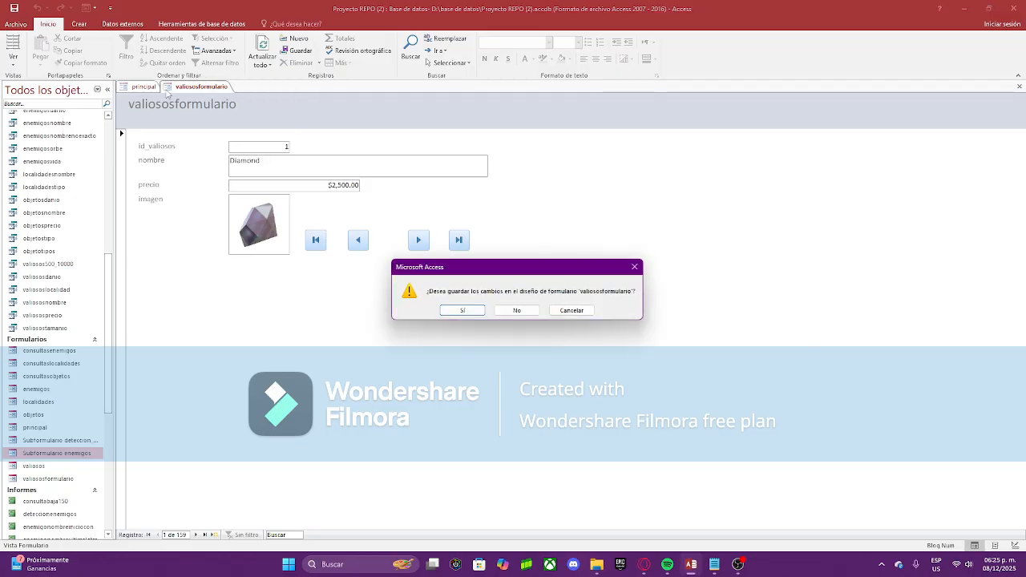
left_click(460, 311)
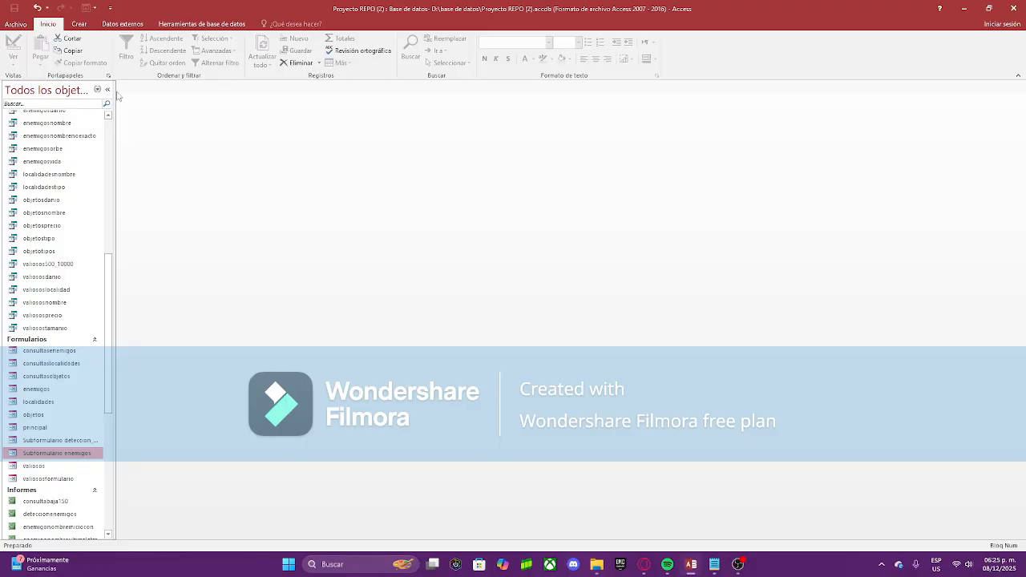
Step: Run the AutoExec macro to open principal, then open AutoExec in Design view
scroll(61, 497, "down", 8)
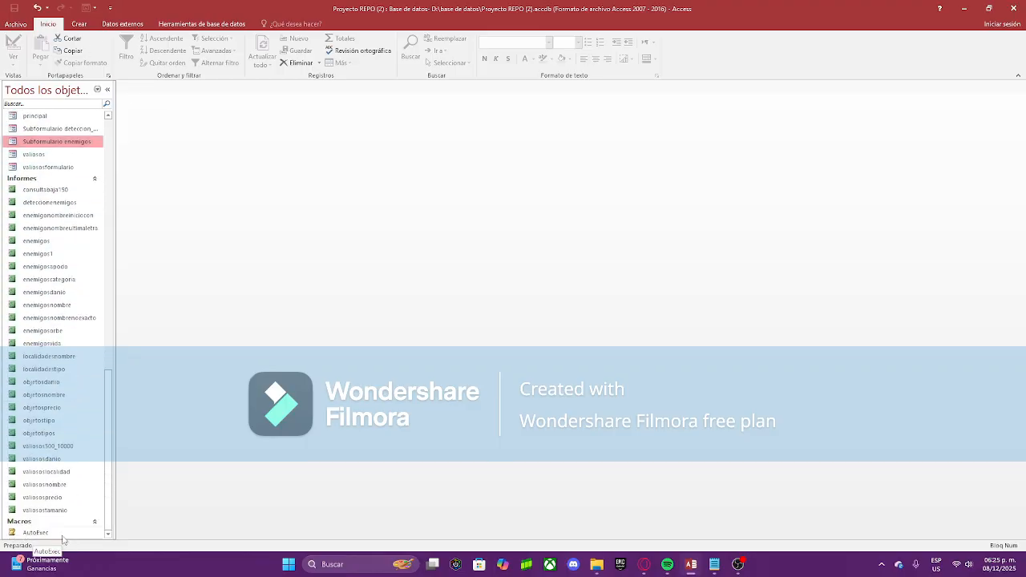
double_click(61, 533)
right_click(84, 535)
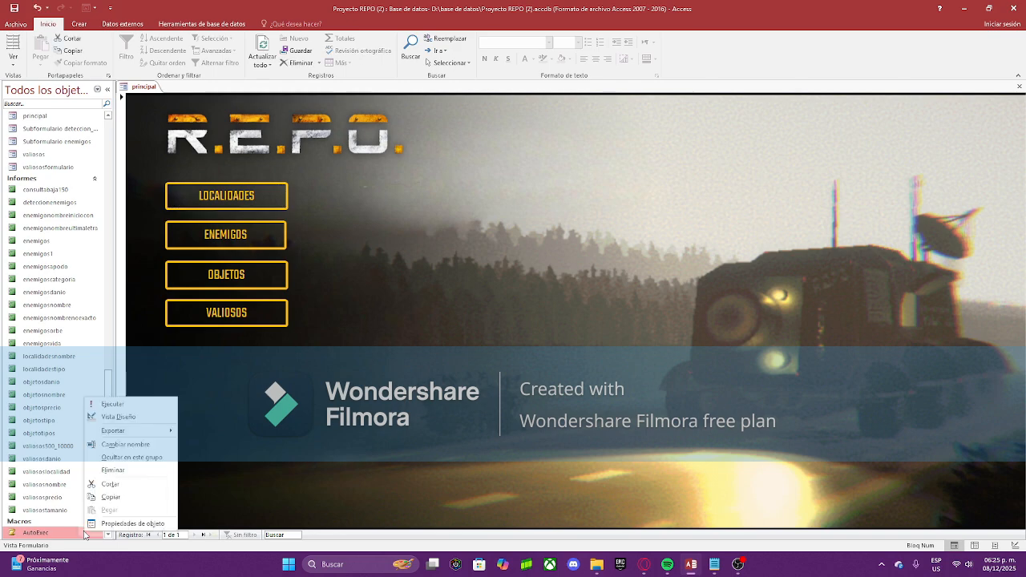
left_click(119, 417)
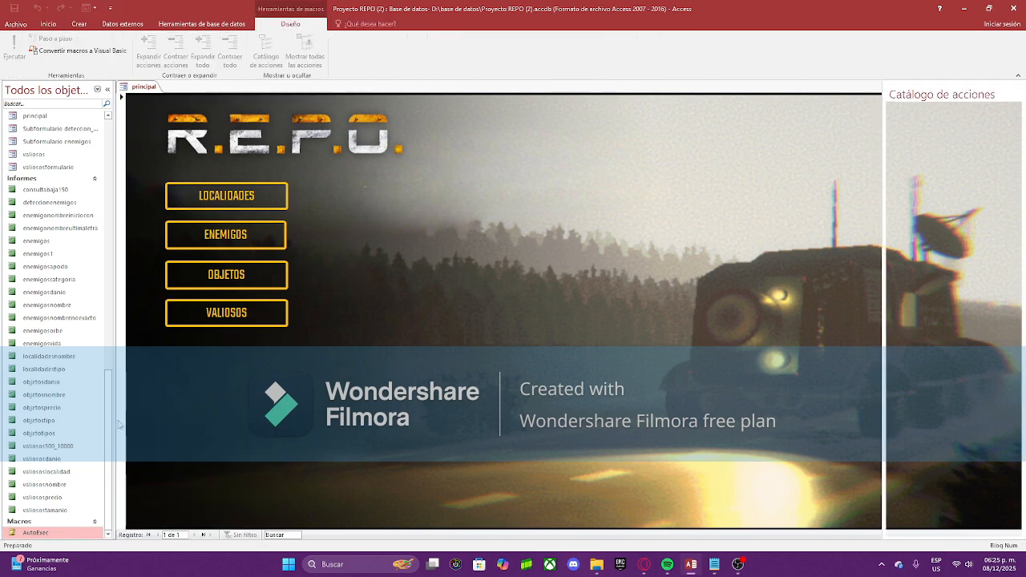
Step: Confirm AbrirFormulario opens principal in Form view, then close the AutoExec macro
left_click(187, 120)
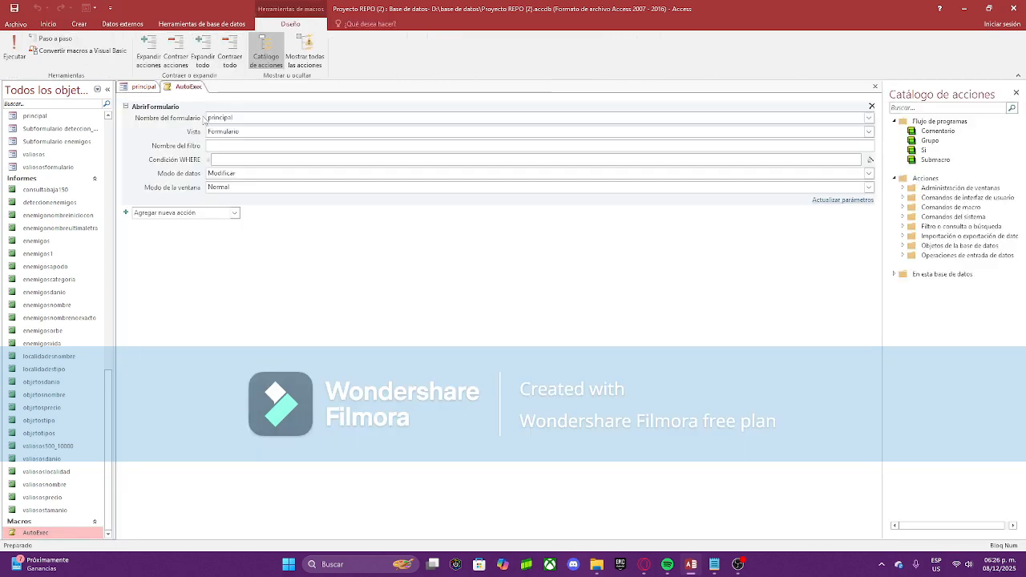
double_click(233, 116)
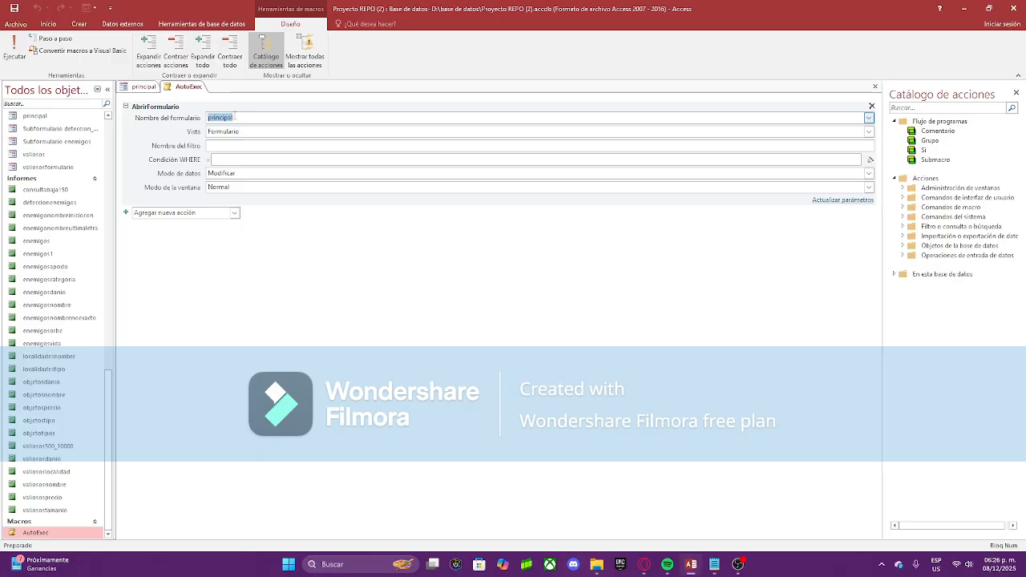
left_click(215, 120)
left_click(245, 116)
left_click(253, 132)
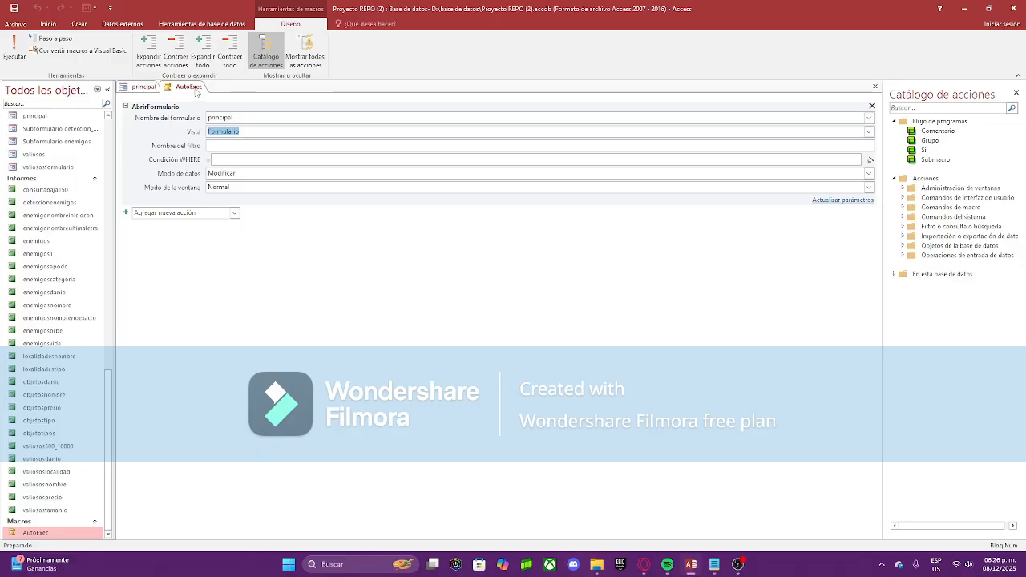
right_click(196, 89)
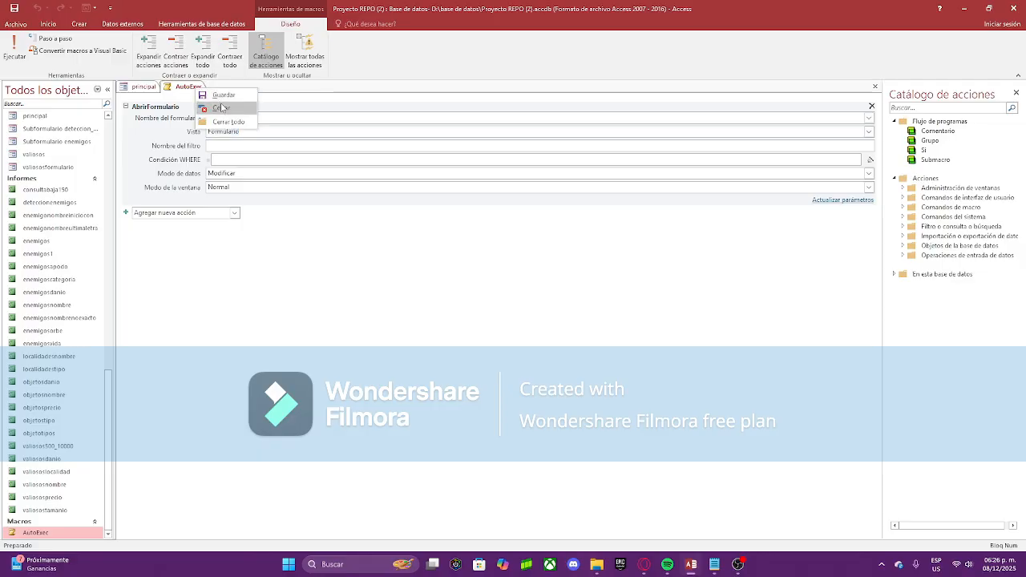
left_click(221, 107)
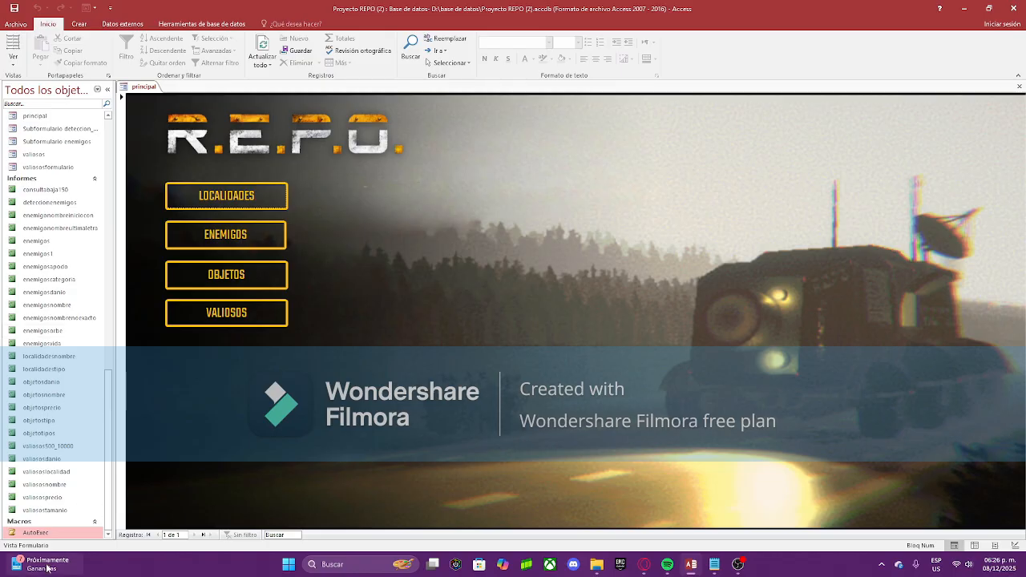
Step: In principal's Design view, review the LOCALIDADES button's On Click macro opening localidades, then close it
right_click(144, 87)
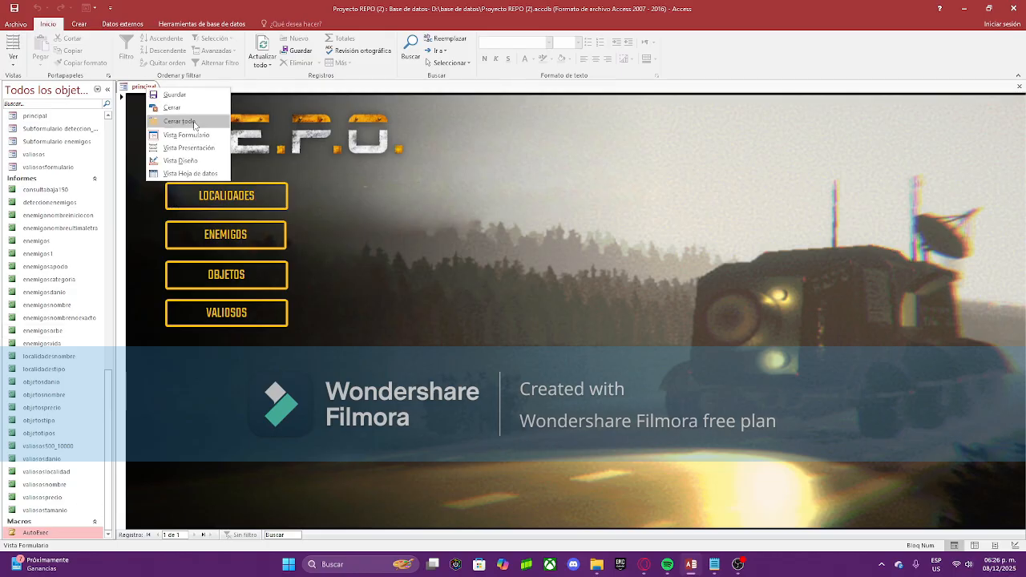
left_click(181, 161)
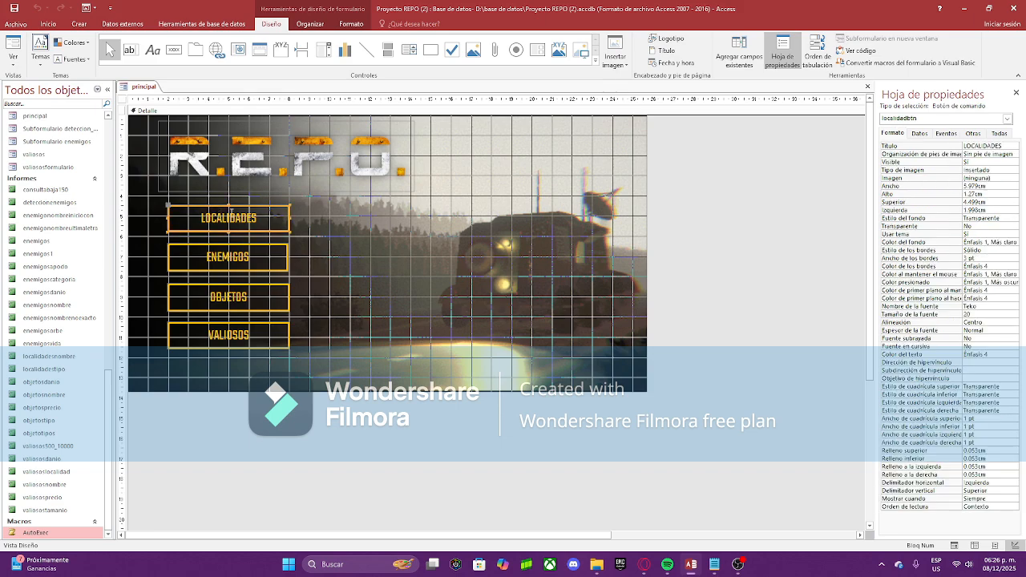
left_click(976, 134)
left_click(953, 133)
left_click(1008, 148)
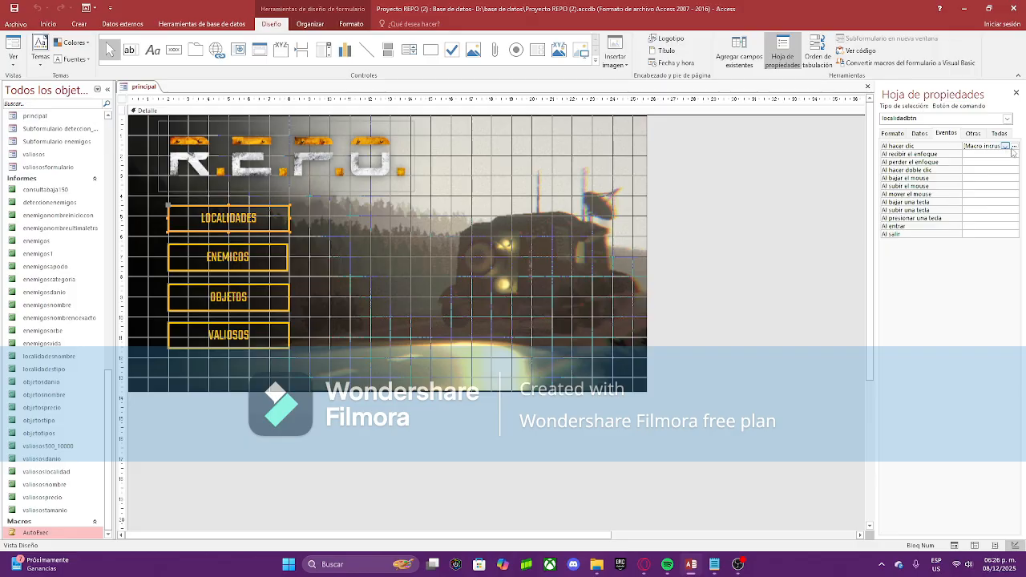
left_click(1014, 147)
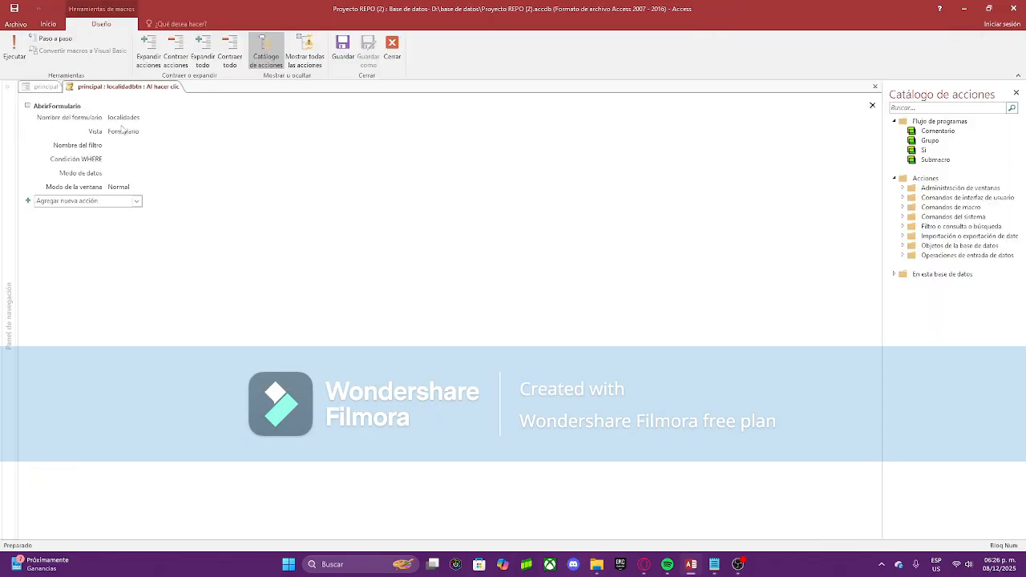
key("Tab")
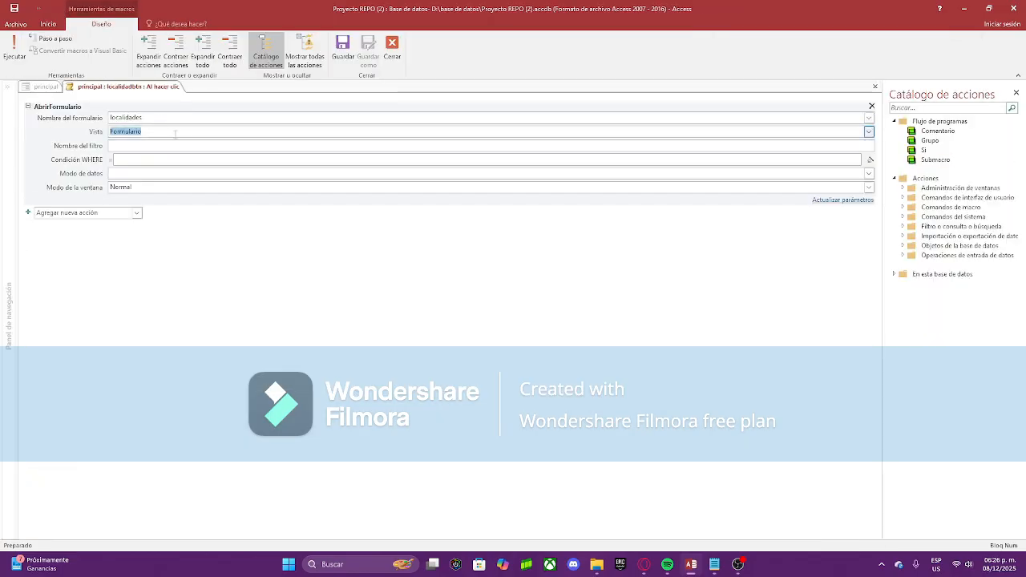
right_click(163, 88)
left_click(193, 111)
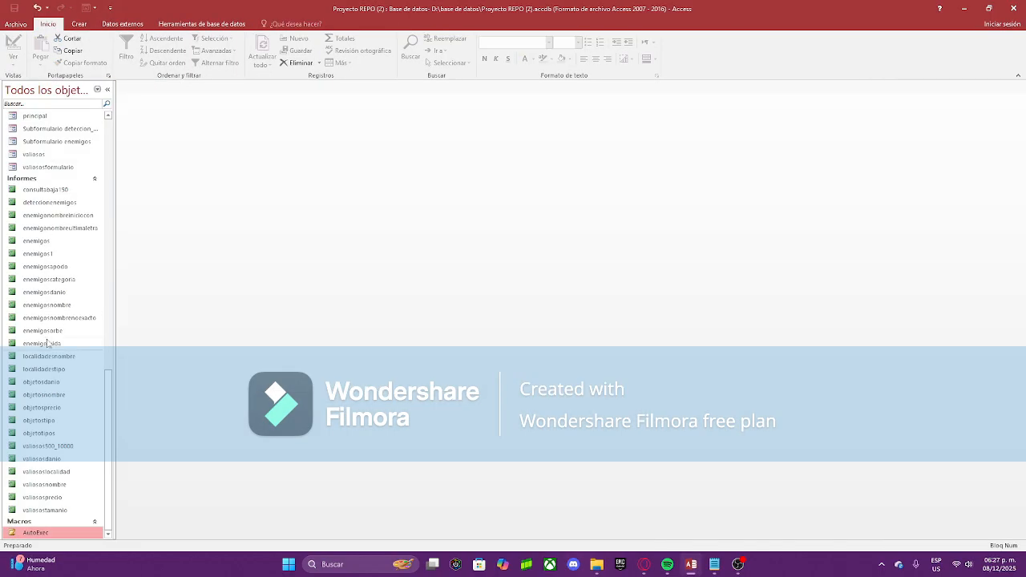
Step: Open the consultasenemigos form in Design view
scroll(47, 344, "up", 5)
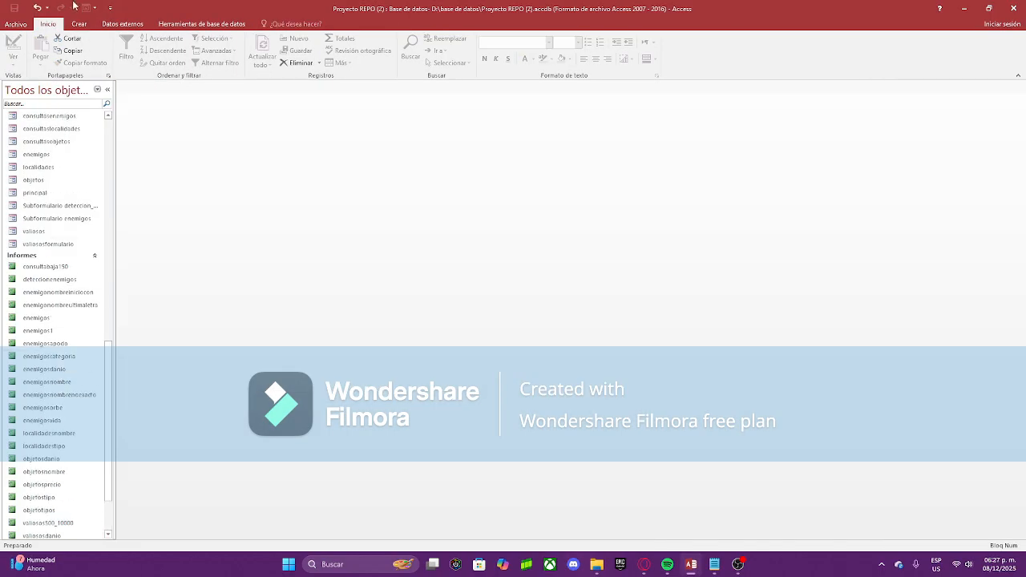
scroll(73, 305, "up", 1)
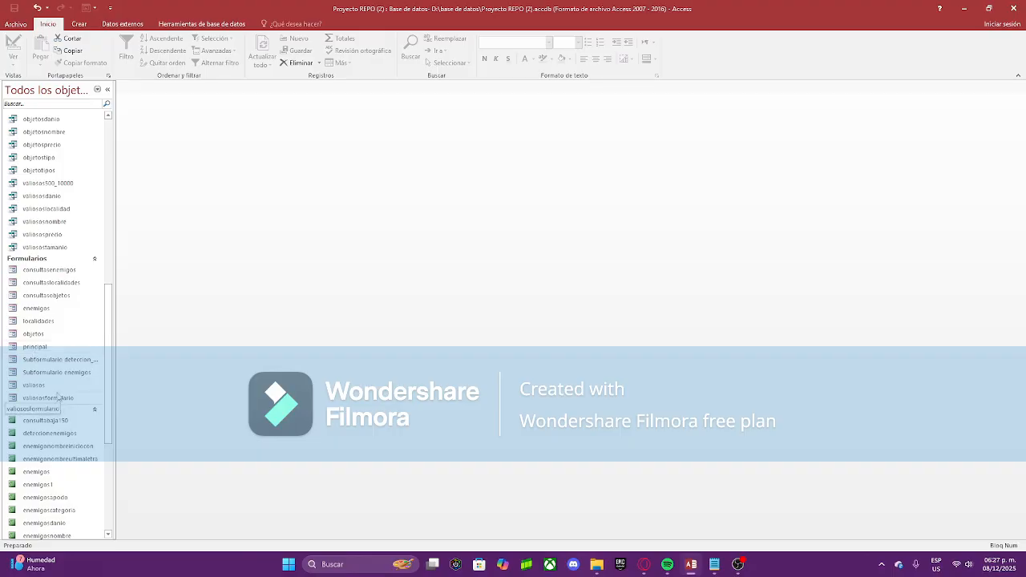
left_click(66, 271)
double_click(67, 273)
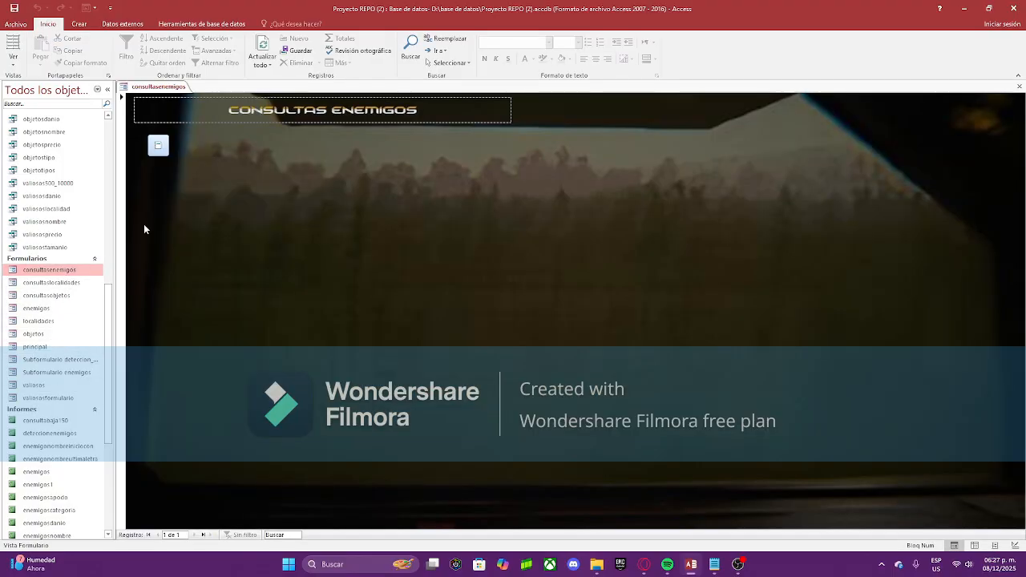
right_click(167, 86)
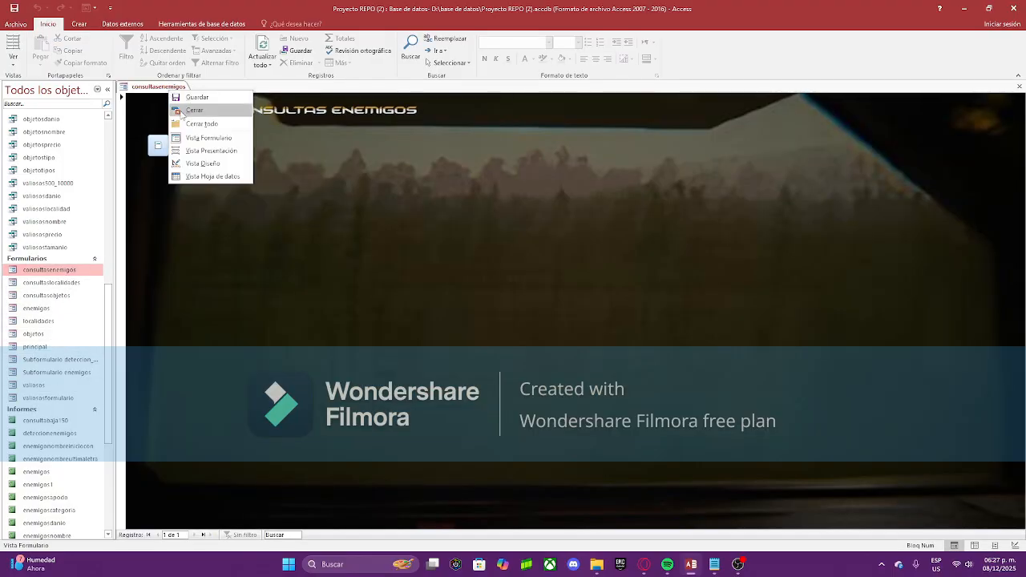
left_click(210, 164)
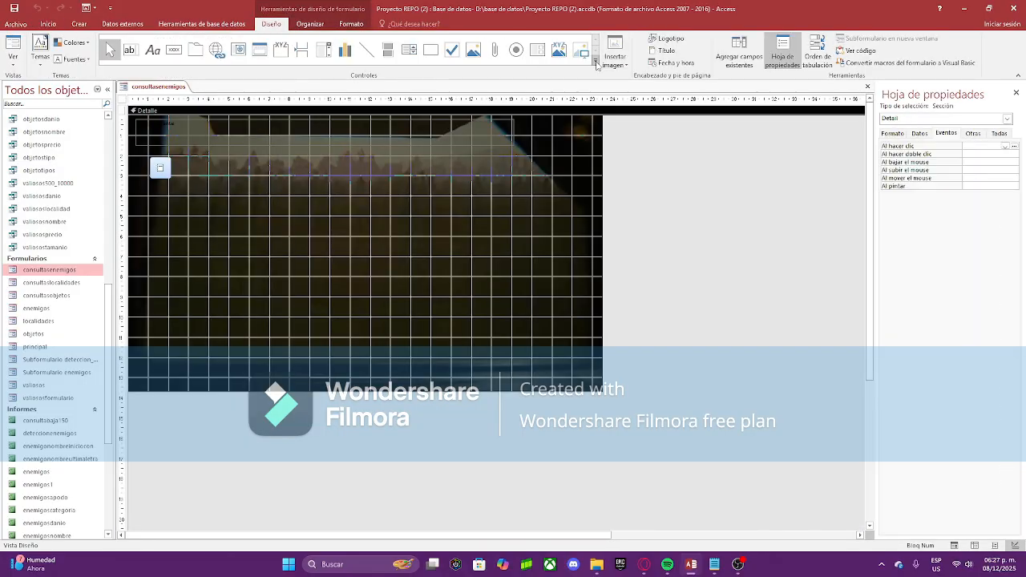
Step: Add a plain command button, Comando3, without the wizard and open its On Click choices
left_click(173, 50)
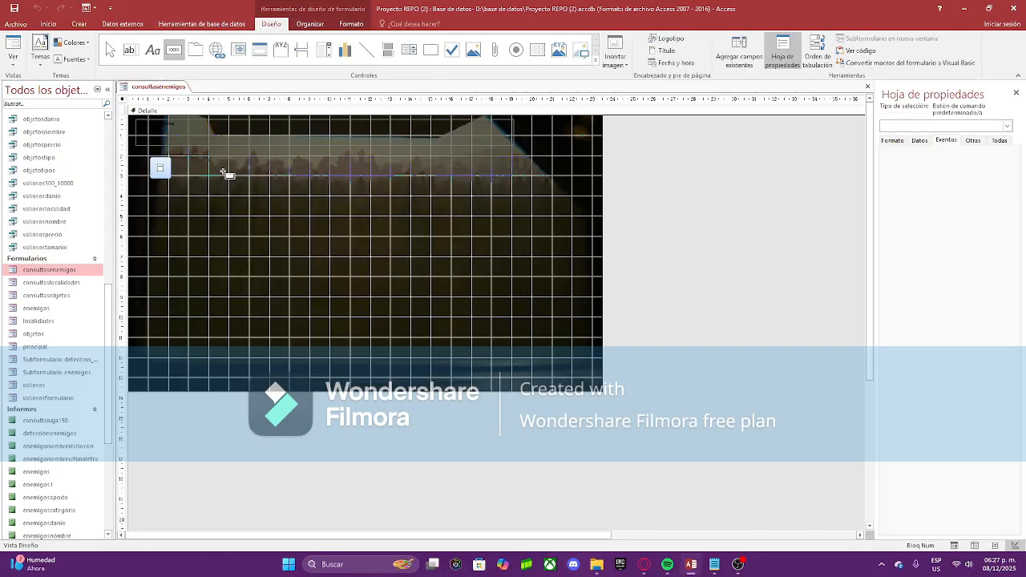
left_click(261, 205)
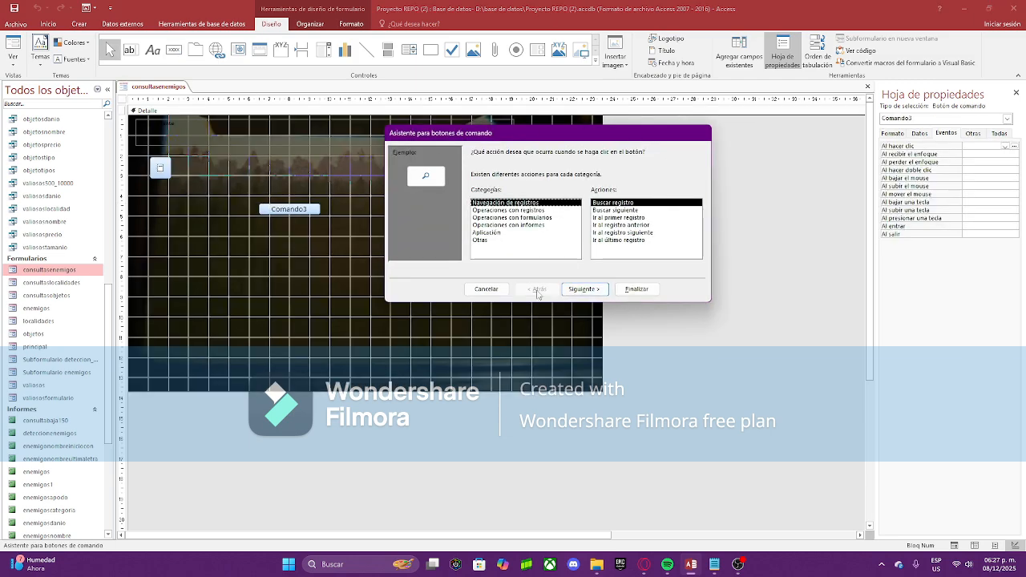
left_click(486, 291)
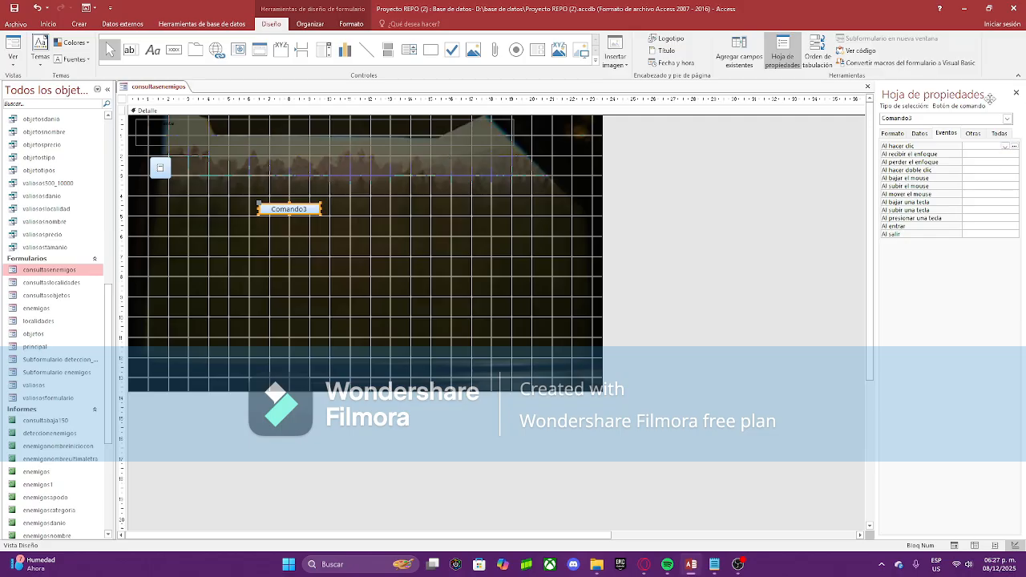
left_click(1006, 147)
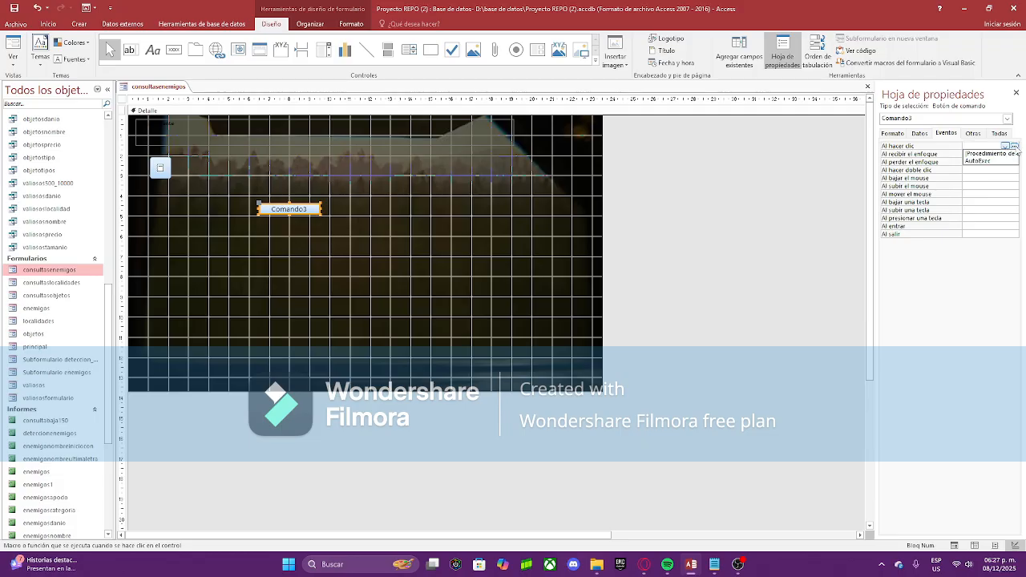
Step: Build Comando3's on-click event with the Generador de macros and add an AbrirFormulario action
left_click(1014, 147)
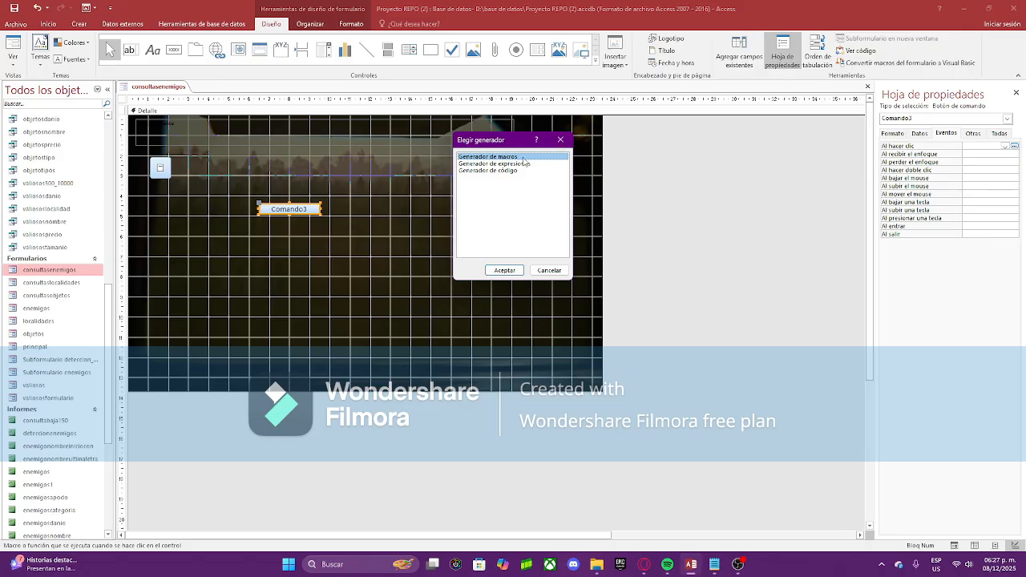
left_click(502, 270)
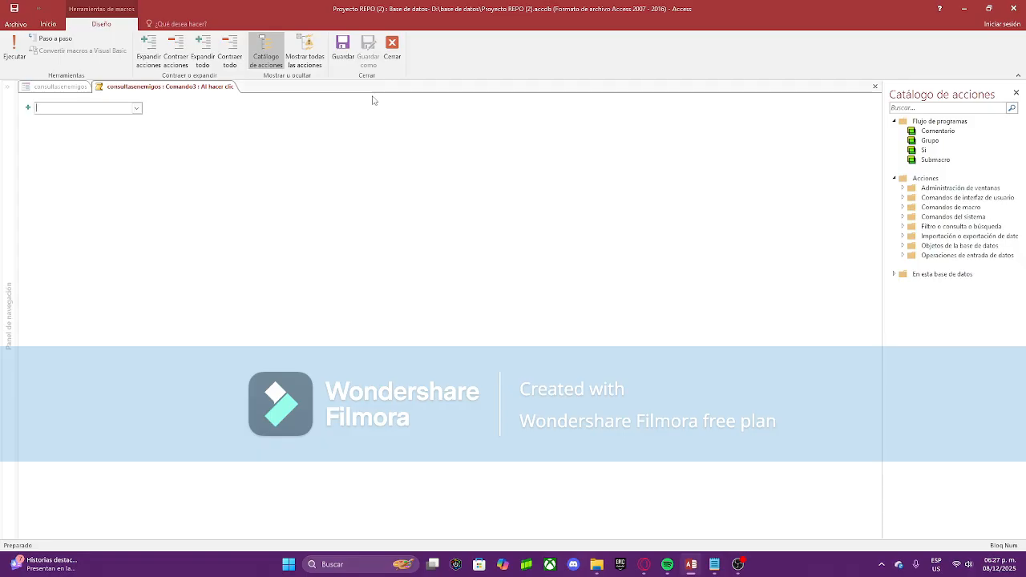
left_click(136, 109)
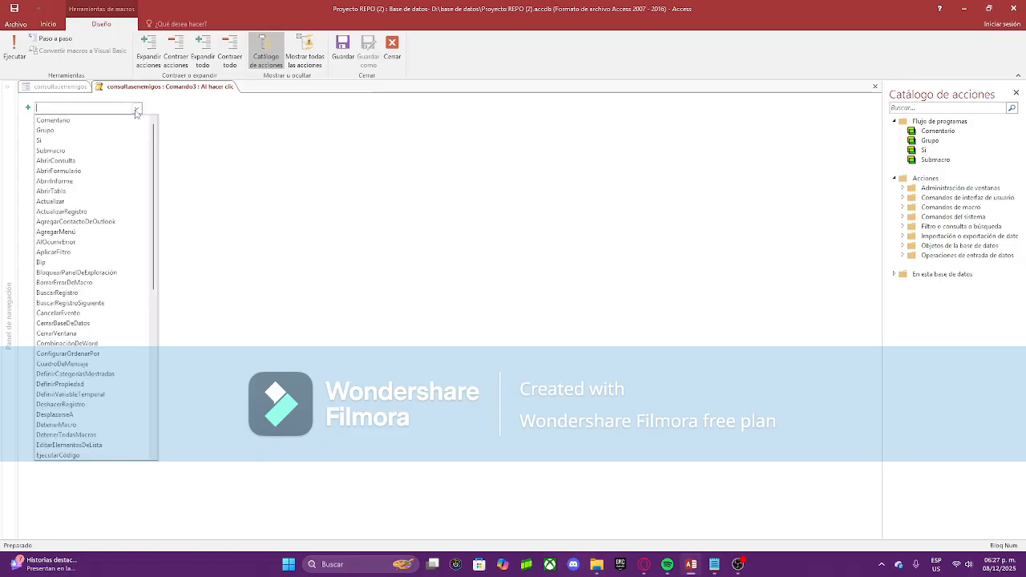
left_click(36, 108)
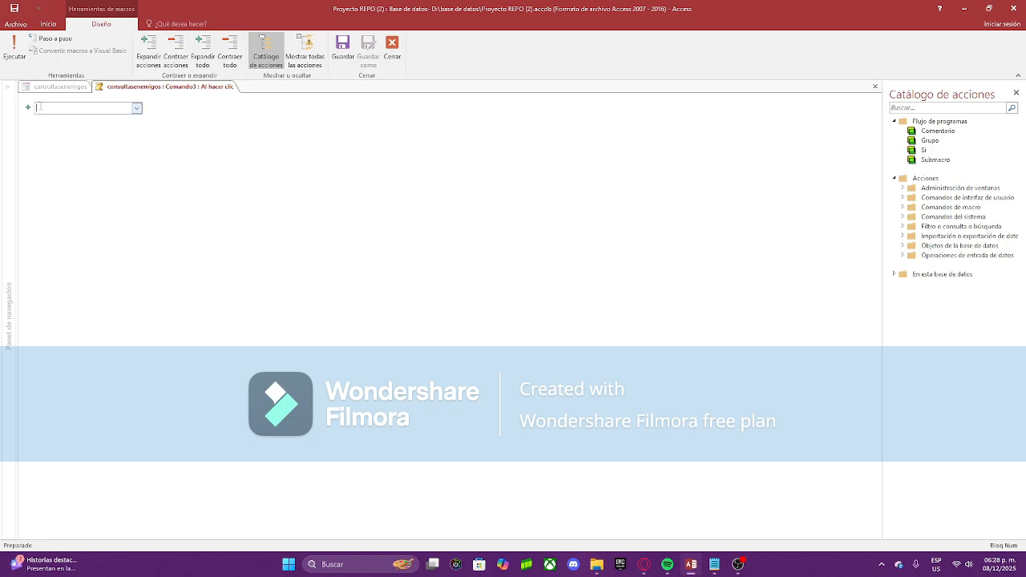
left_click(136, 108)
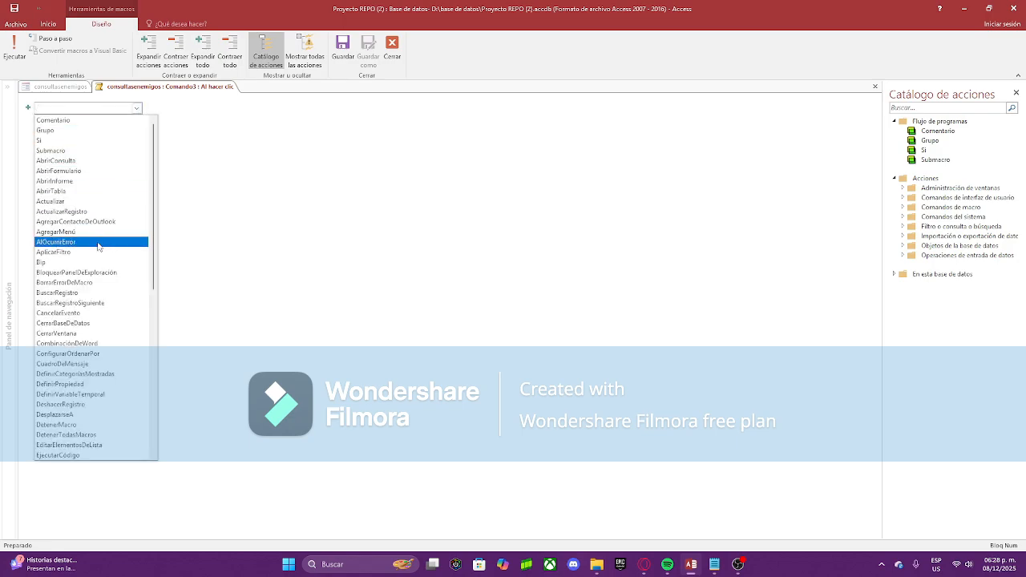
scroll(105, 307, "down", 2)
scroll(105, 307, "down", 9)
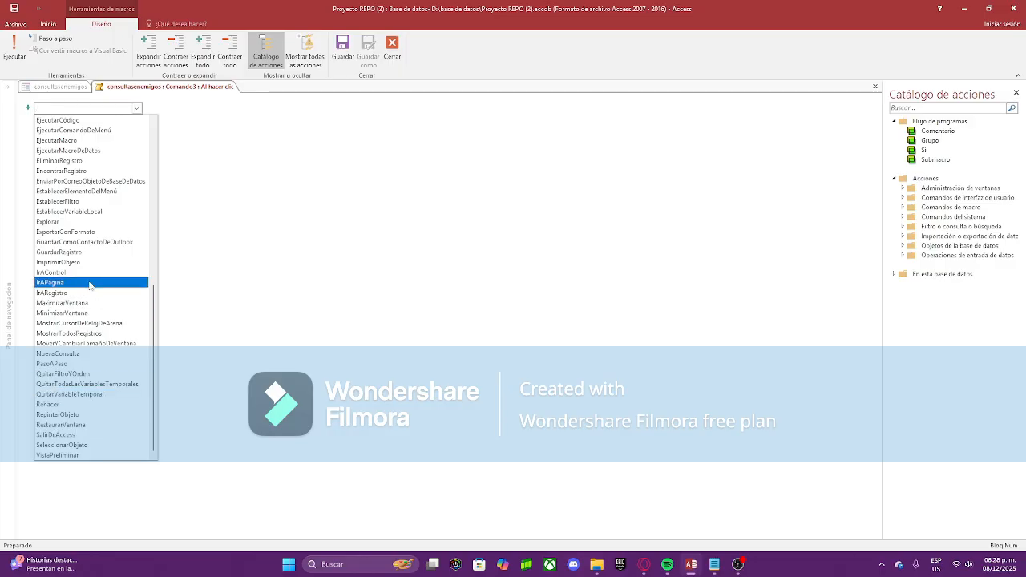
scroll(83, 259, "up", 2)
scroll(83, 261, "up", 9)
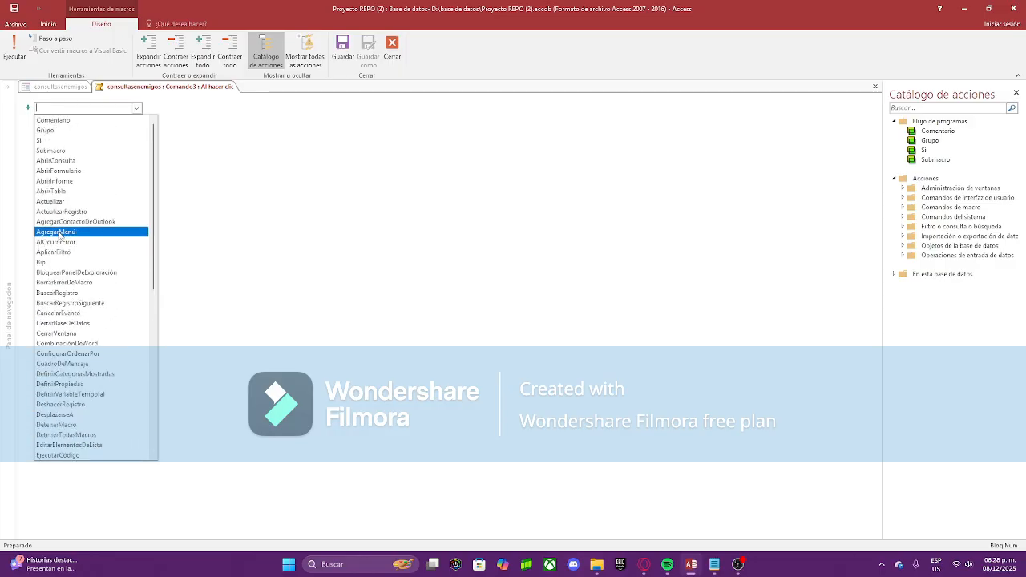
left_click(78, 174)
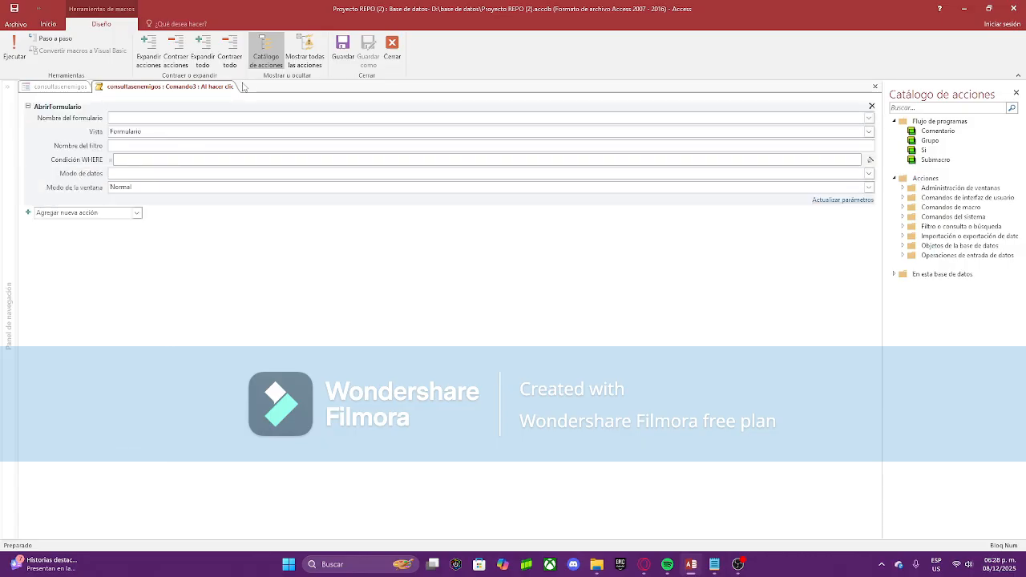
Step: Set the action's form name to valiososformulario
type("v")
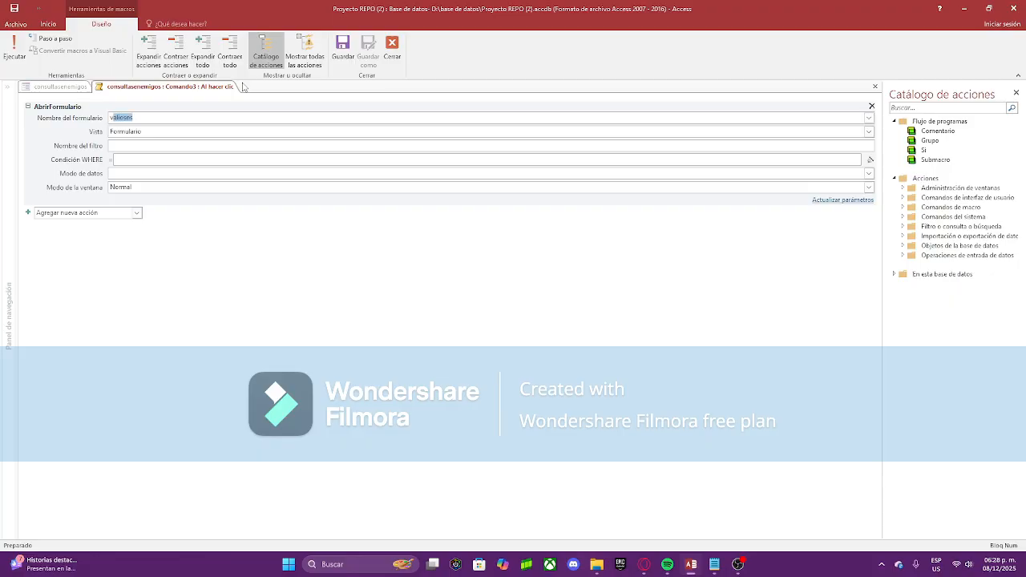
key("BackSpace")
type("v")
type("formulario")
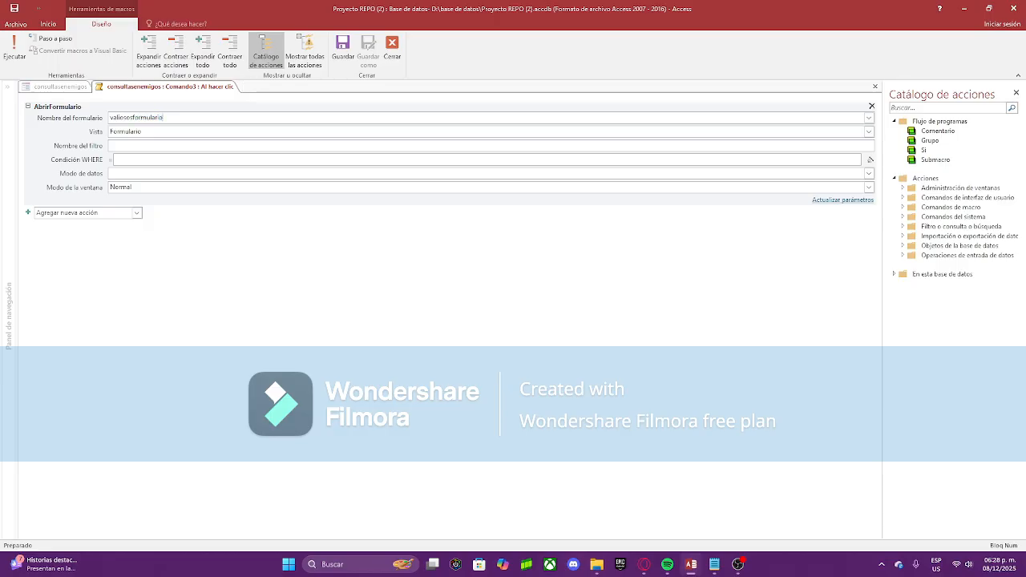
left_click(195, 273)
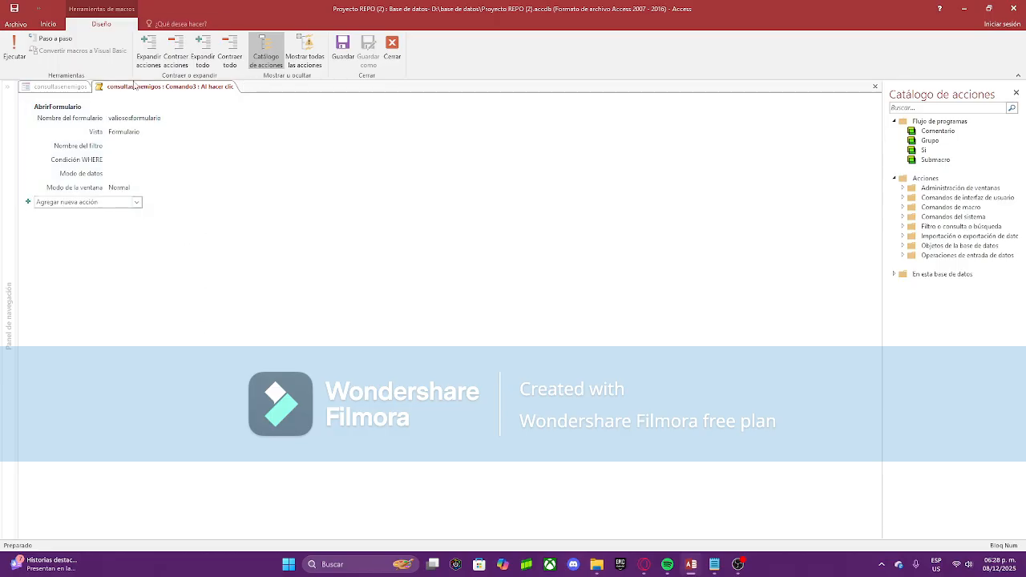
Step: Save and run the Comando3 macro, confirm it opens valiososformulario, then close that form
left_click(13, 50)
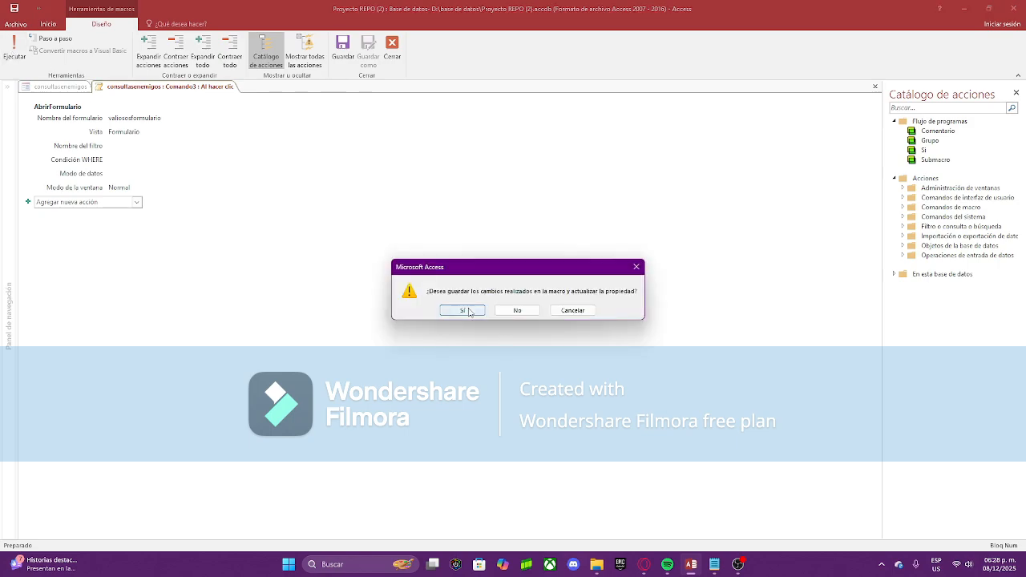
left_click(465, 311)
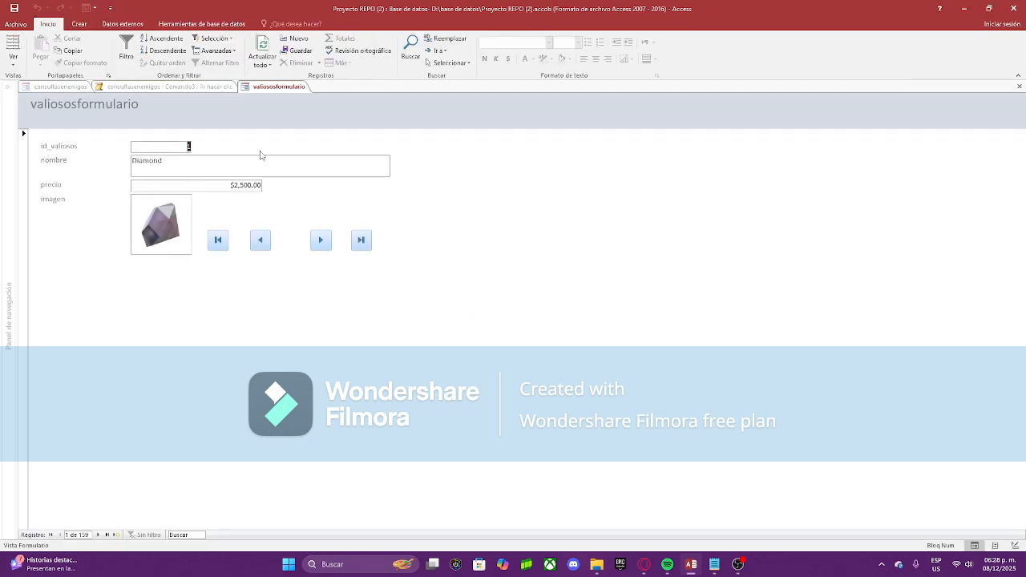
right_click(258, 87)
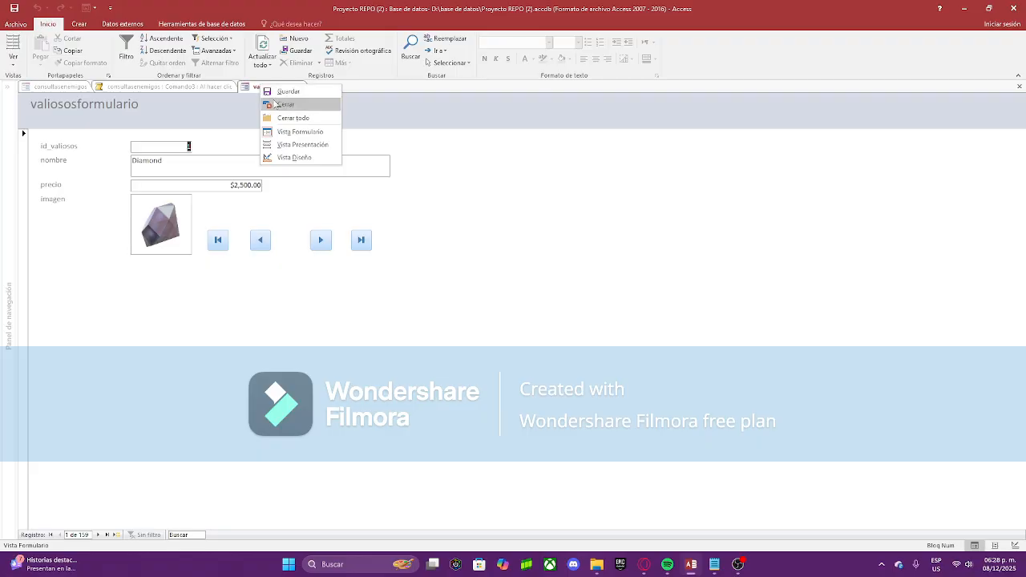
left_click(289, 104)
Step: Close the macro editor and switch consultasenemigos to Form view
right_click(205, 89)
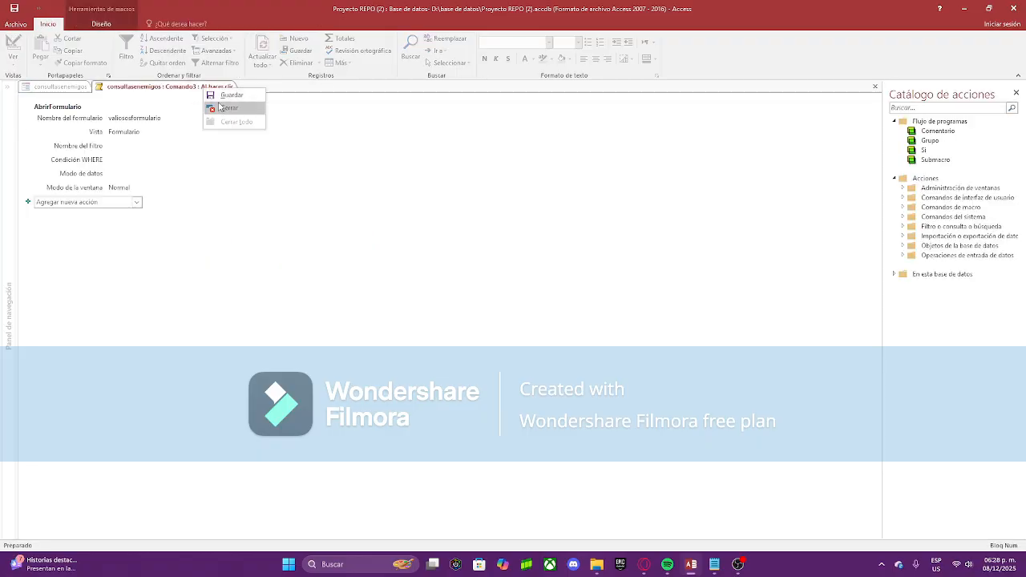
left_click(228, 107)
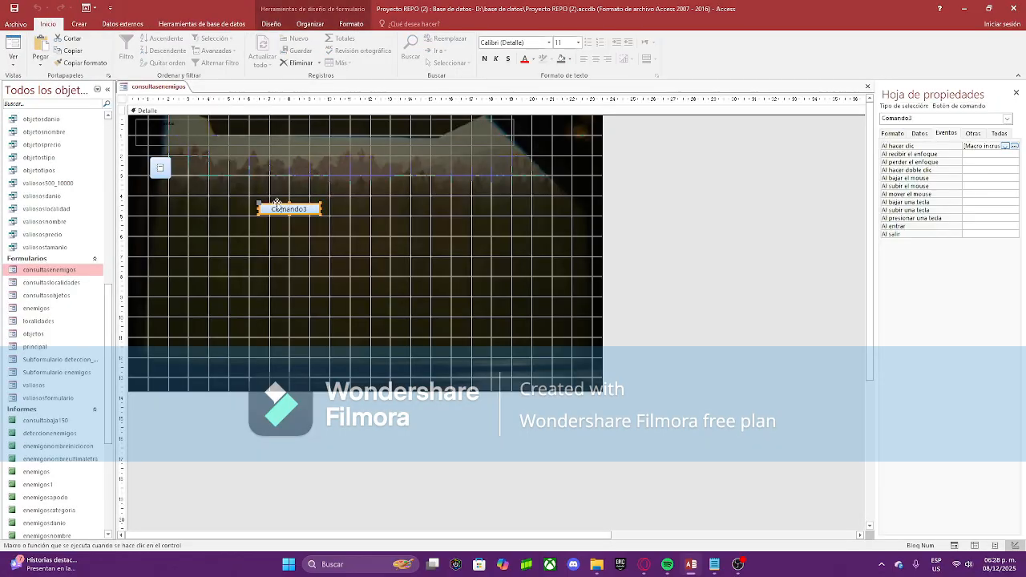
left_click(384, 183)
right_click(166, 87)
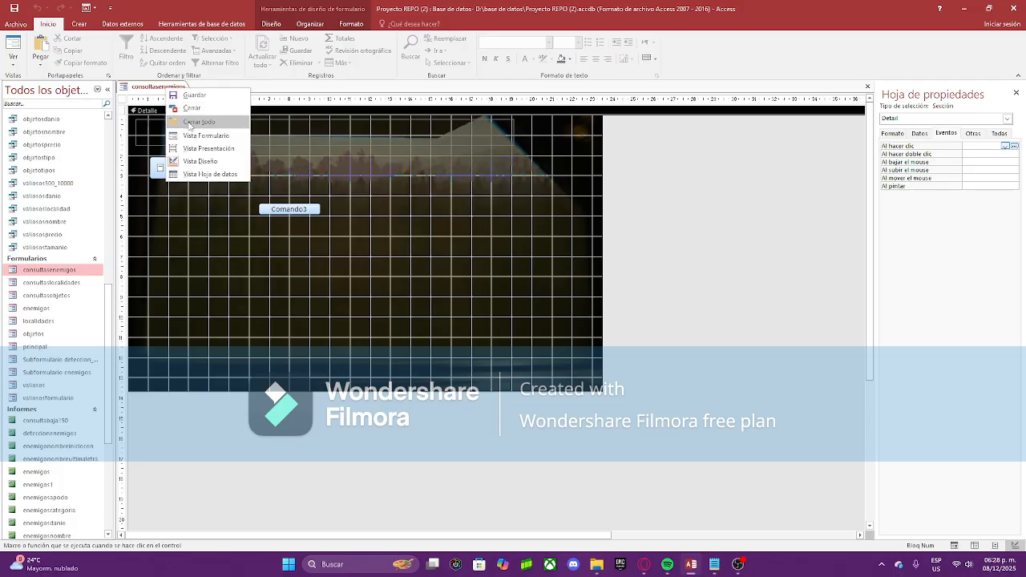
left_click(202, 137)
Step: Check that the Comando3 button opens valiososformulario, then return to Access
left_click(298, 185)
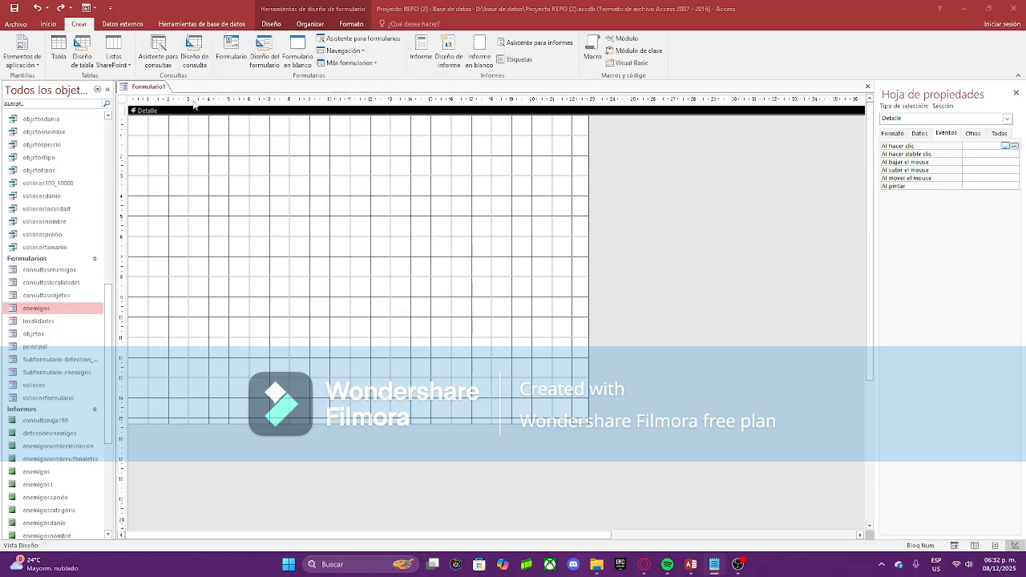
left_click(159, 150)
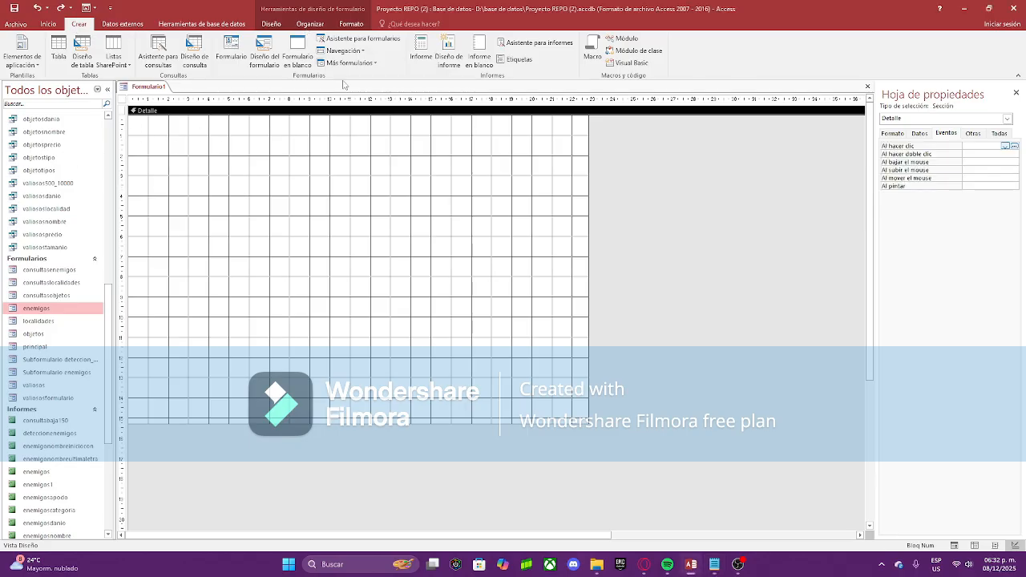
left_click(343, 51)
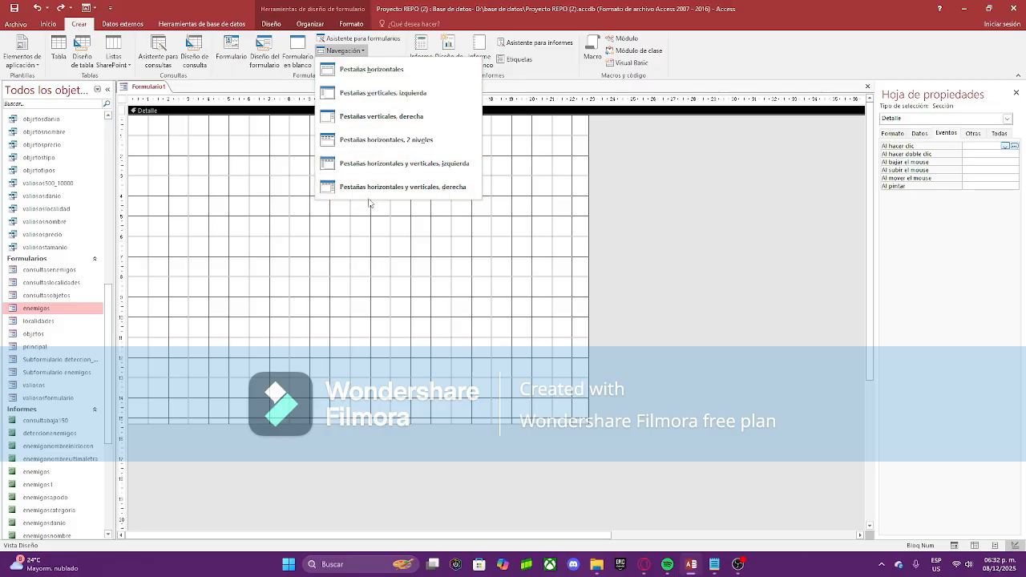
Step: Create a navigation form with tabs on the left and close the blank Formulario1
left_click(377, 70)
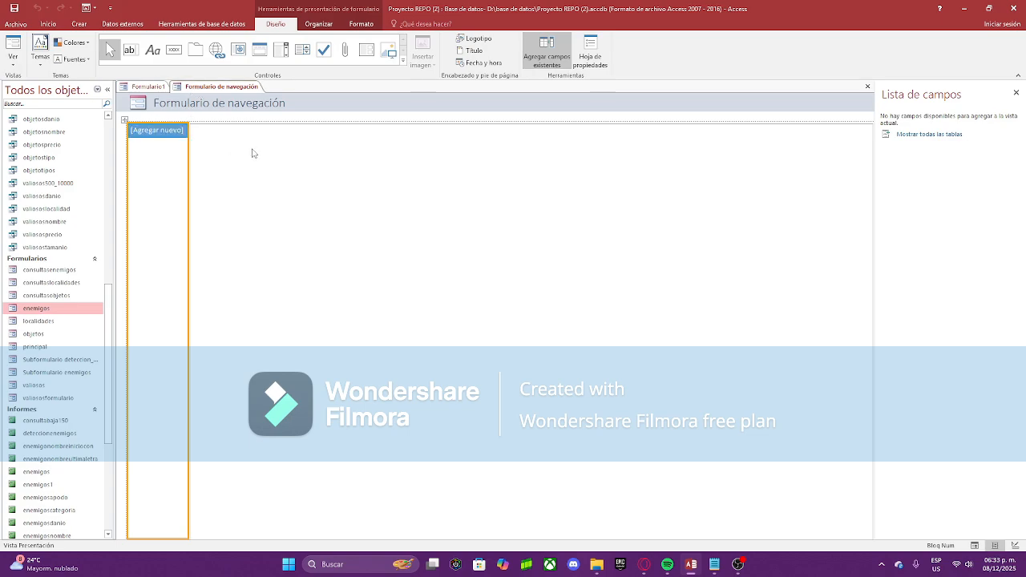
right_click(205, 87)
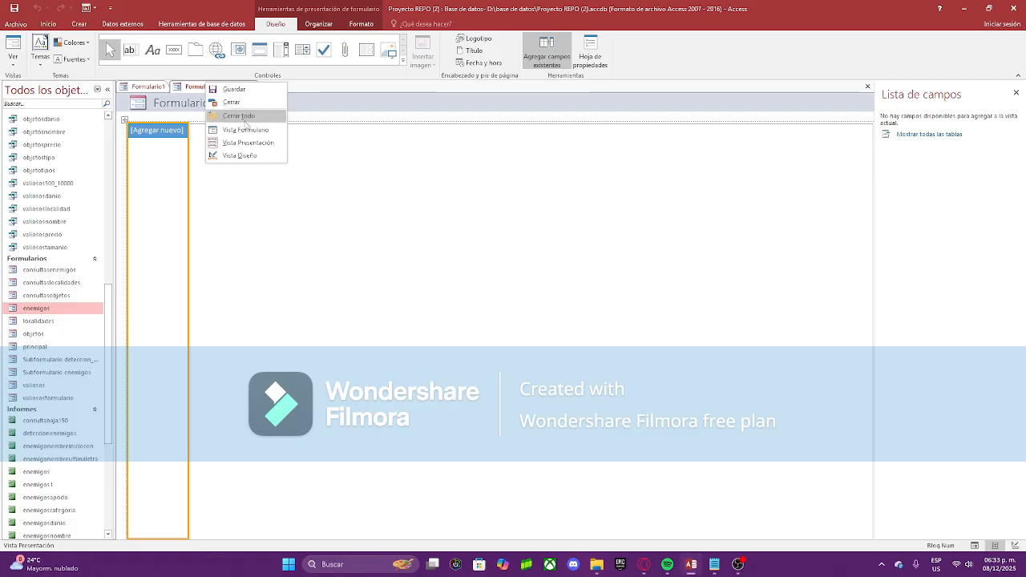
left_click(240, 154)
right_click(163, 87)
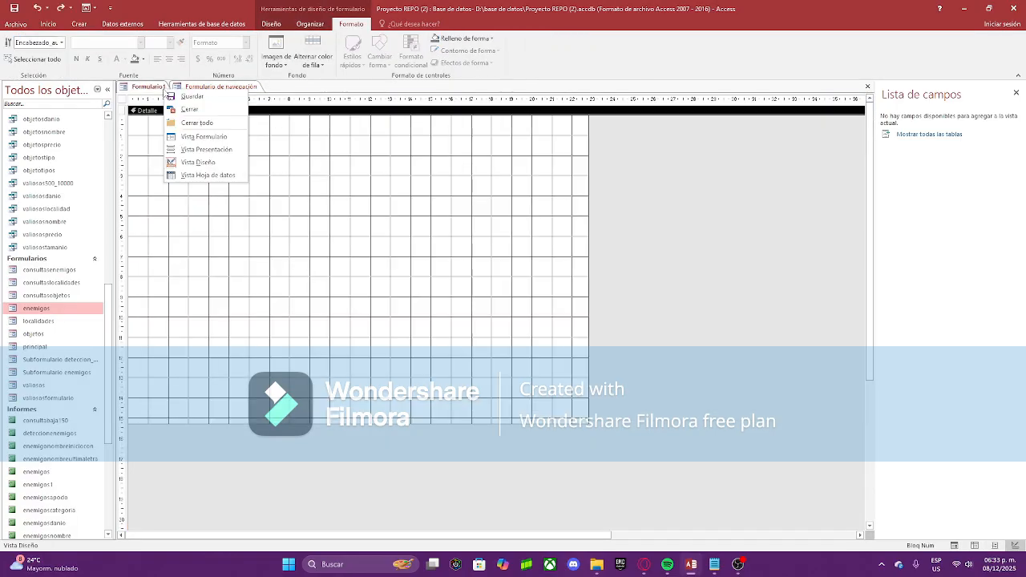
left_click(190, 109)
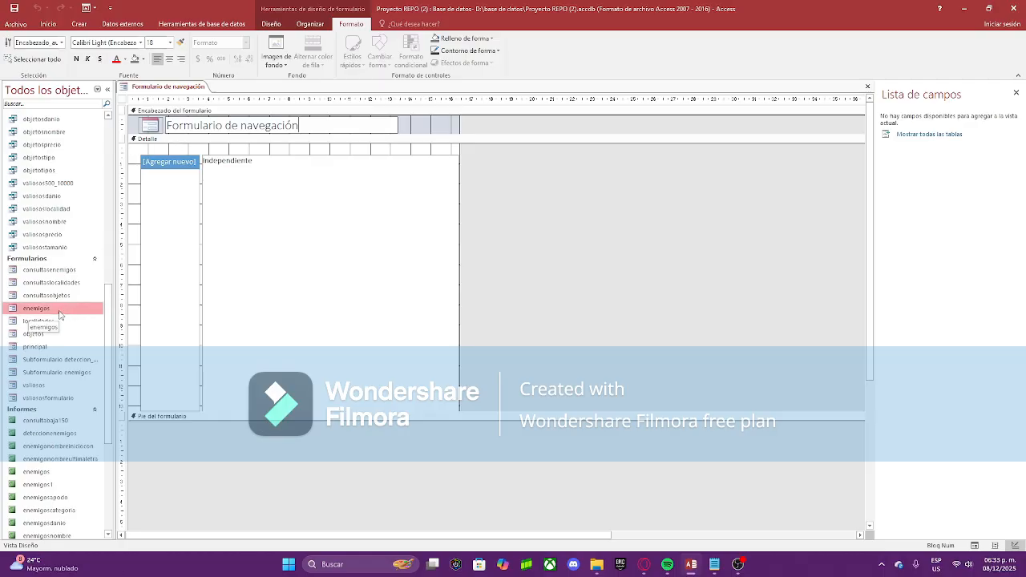
Step: Undo a misplaced enemigos subform and put the navigation form in Layout view
left_click_drag(60, 311, 160, 169)
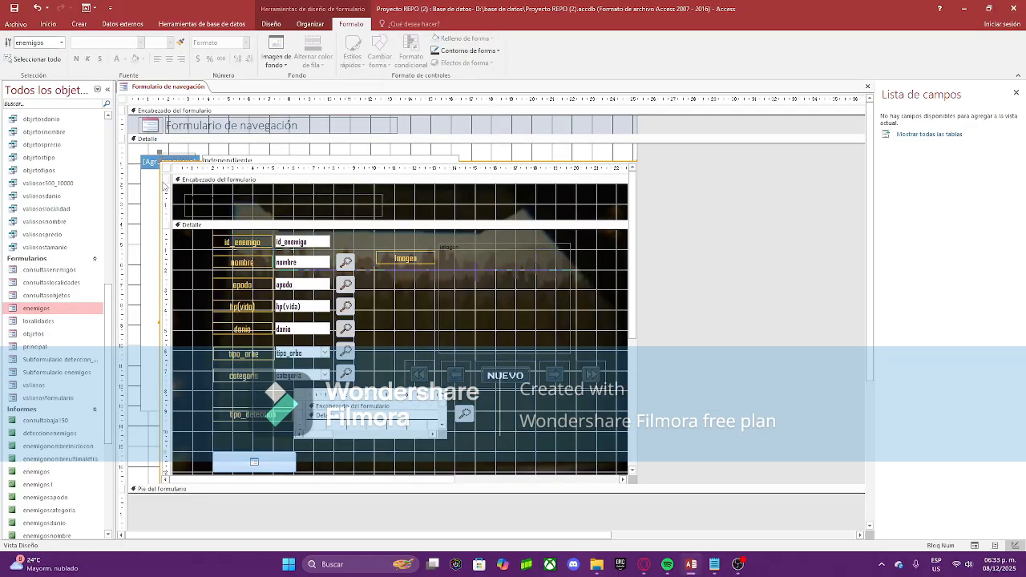
key("ctrl+z")
double_click(170, 176)
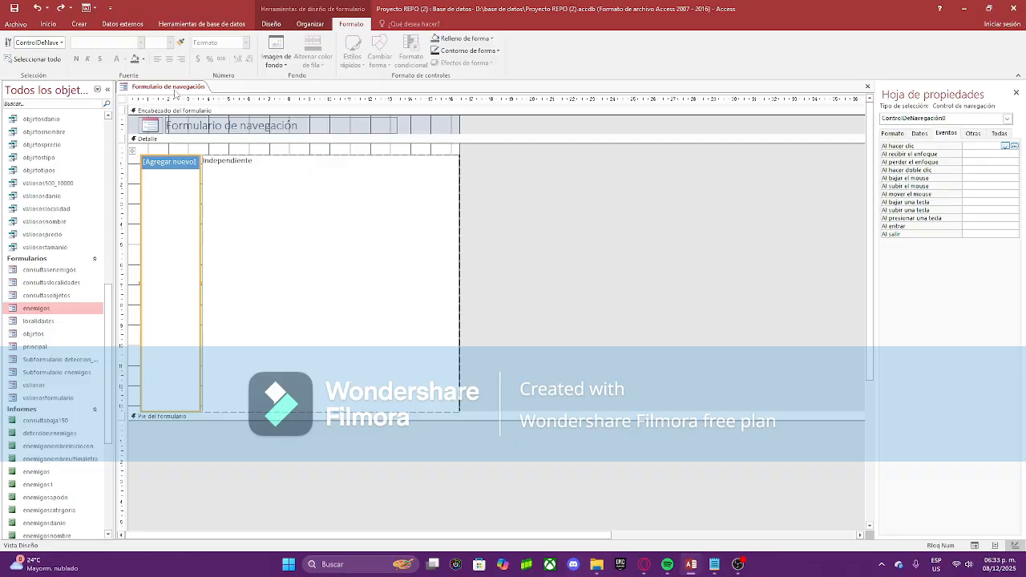
right_click(175, 91)
left_click(217, 142)
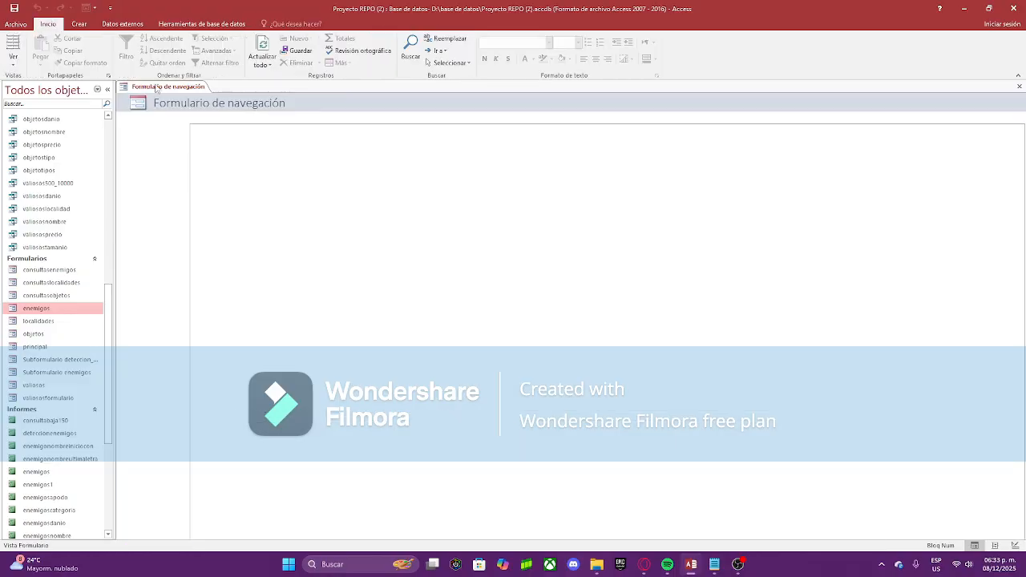
right_click(156, 88)
left_click(193, 147)
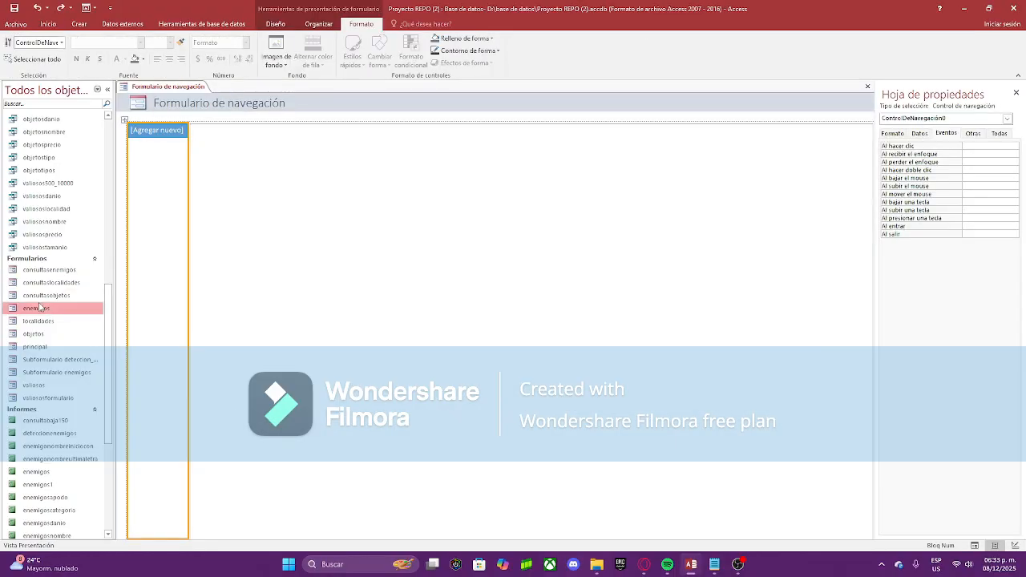
Step: Add enemigos, localidades, objetos and valiosos as navigation tabs and preview each page
left_click_drag(41, 310, 162, 126)
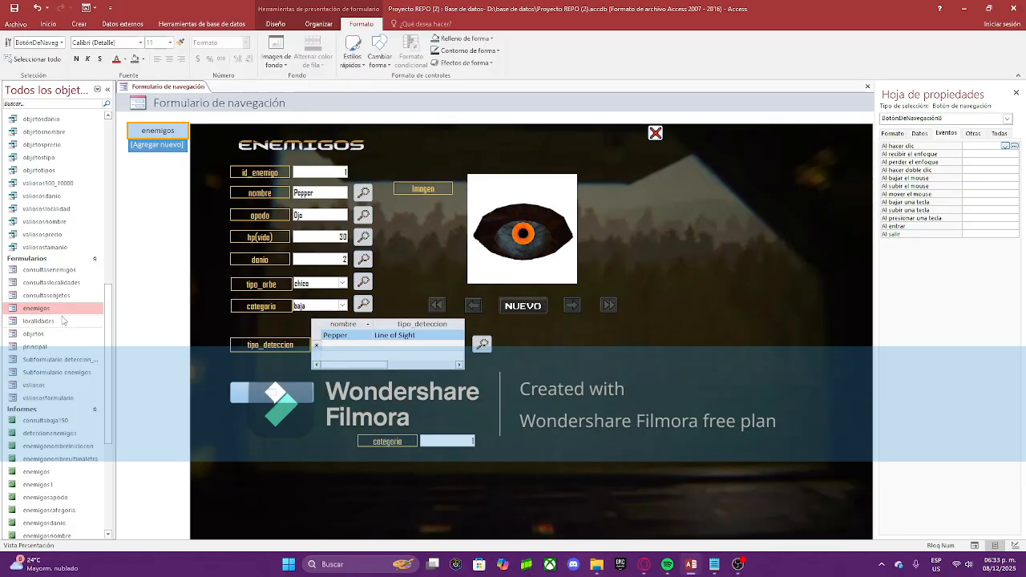
left_click_drag(39, 321, 158, 145)
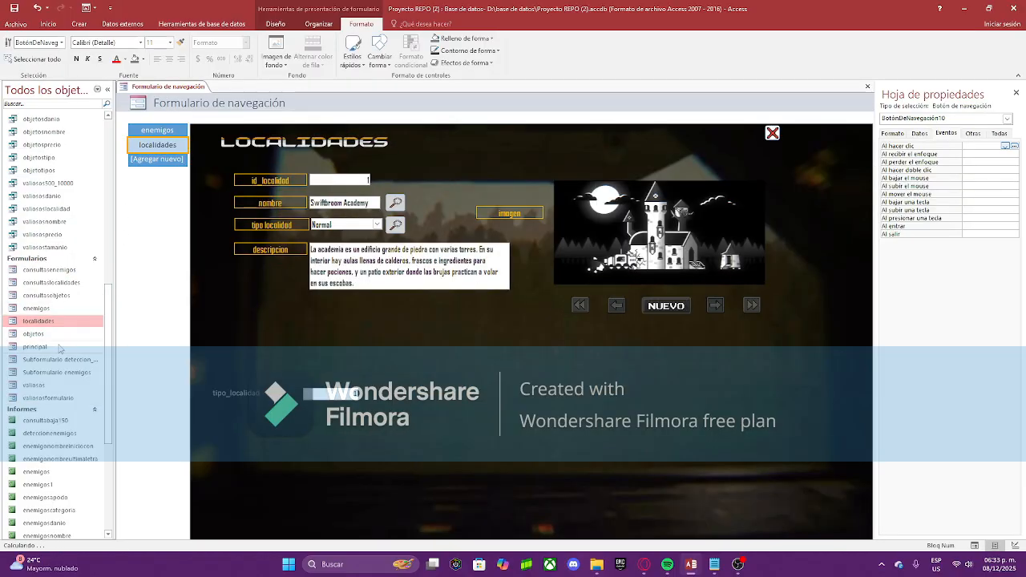
left_click_drag(49, 334, 162, 155)
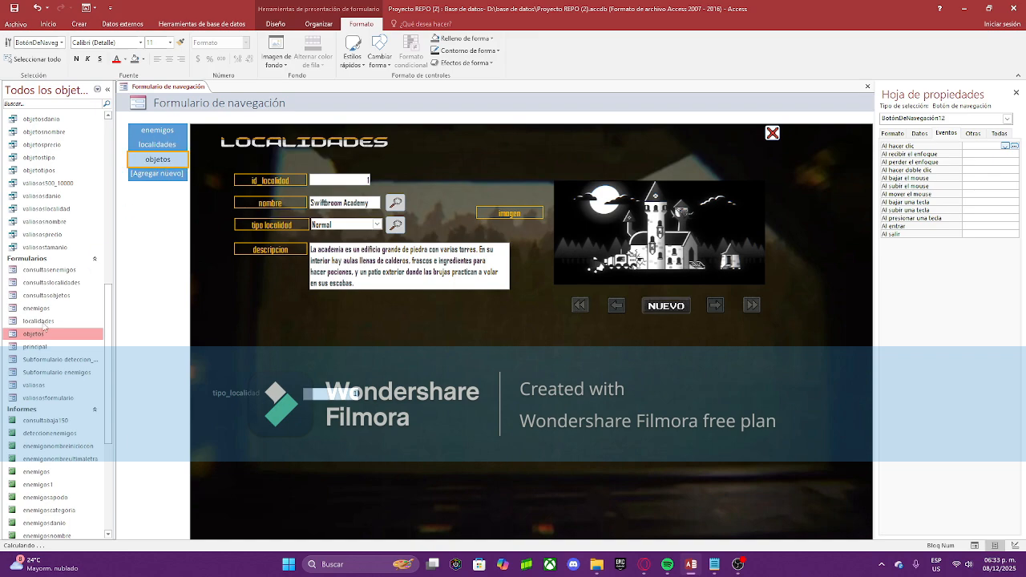
left_click_drag(45, 384, 165, 172)
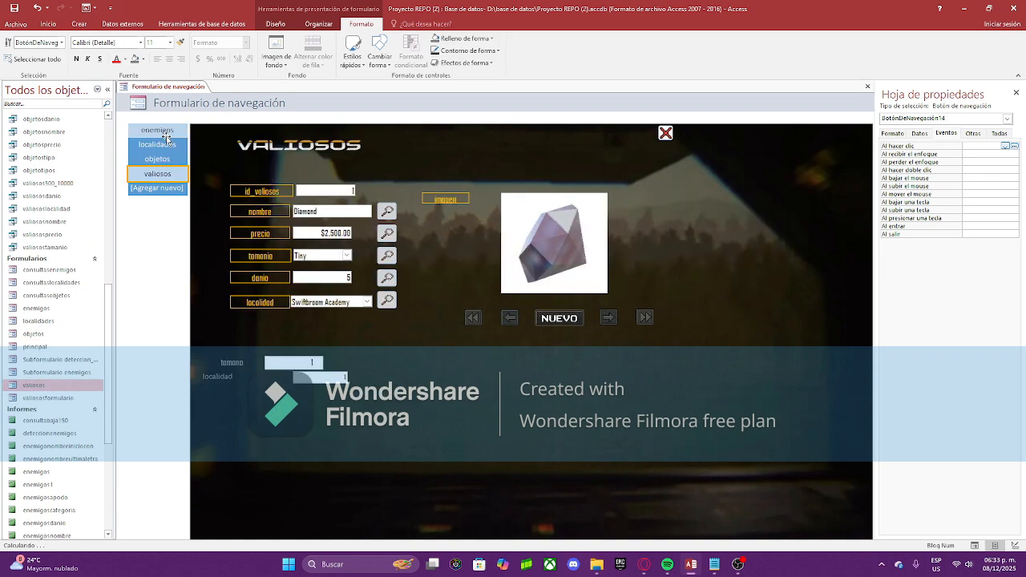
left_click(166, 134)
left_click(165, 145)
left_click(164, 160)
left_click(166, 174)
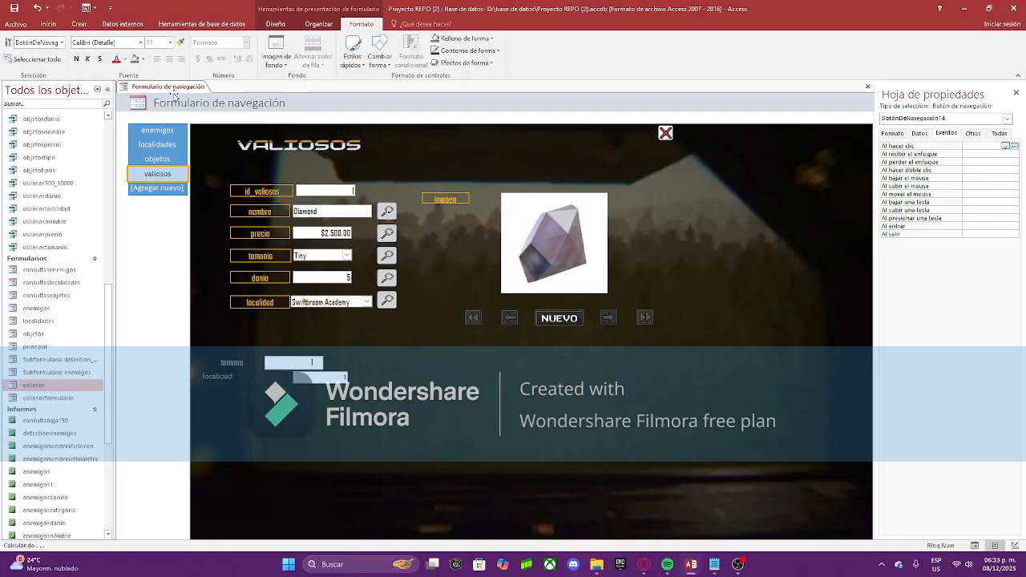
Step: Add the principal form as the first navigation tab
right_click(172, 87)
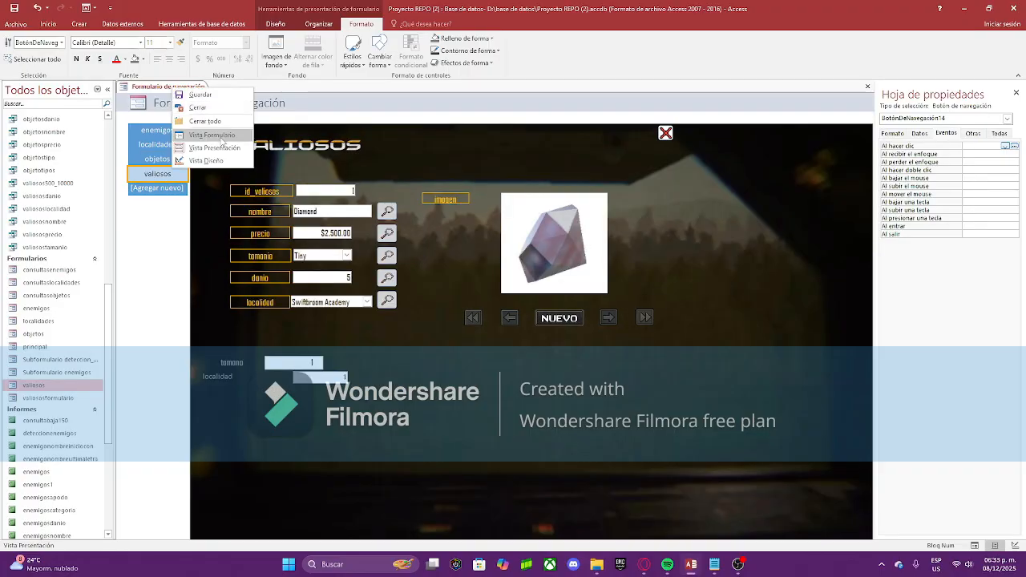
left_click(171, 195)
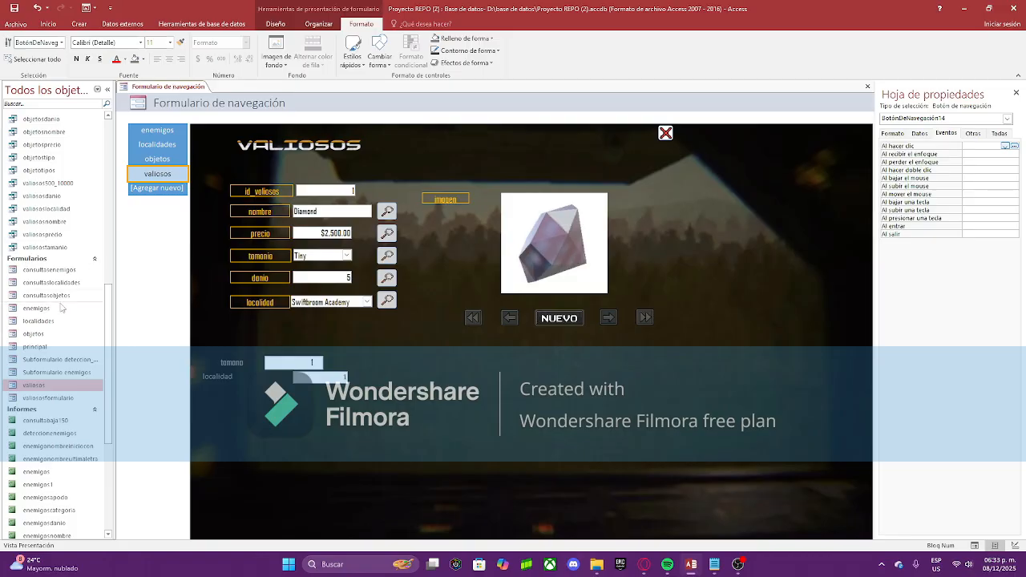
left_click_drag(35, 346, 157, 125)
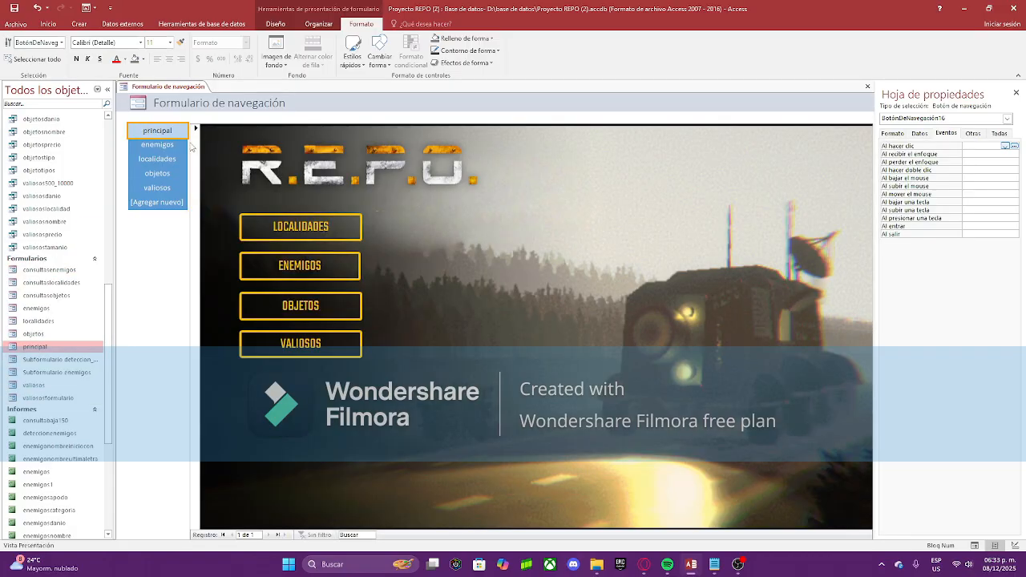
left_click(167, 264)
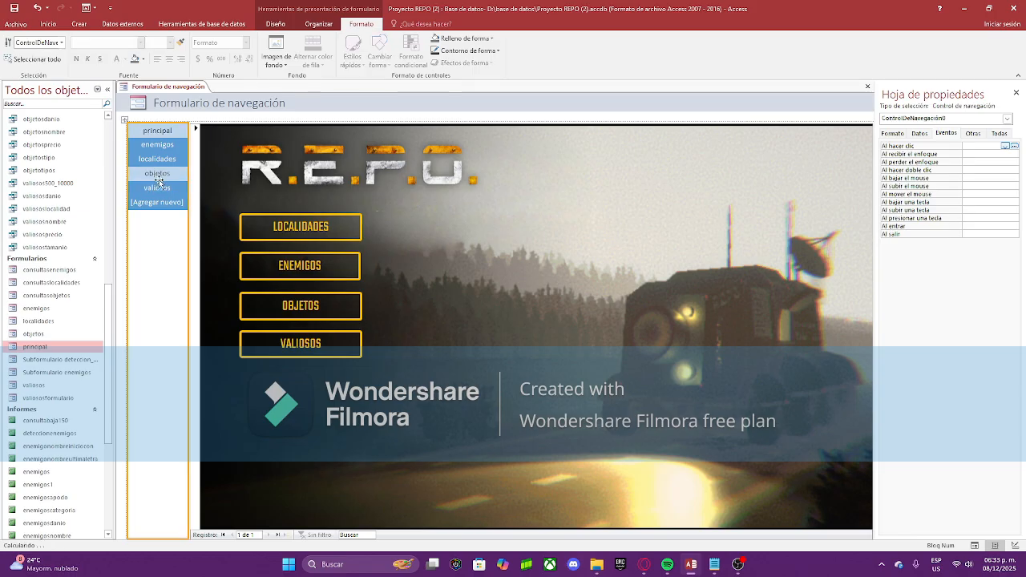
right_click(170, 87)
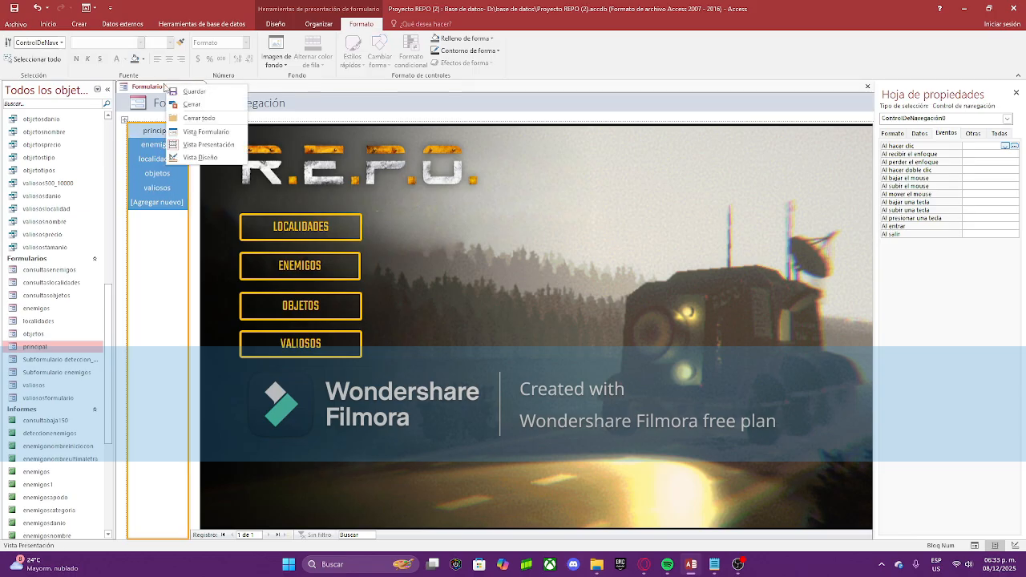
Step: In Design view, give the navigation form a background image
left_click(204, 154)
left_click(290, 147)
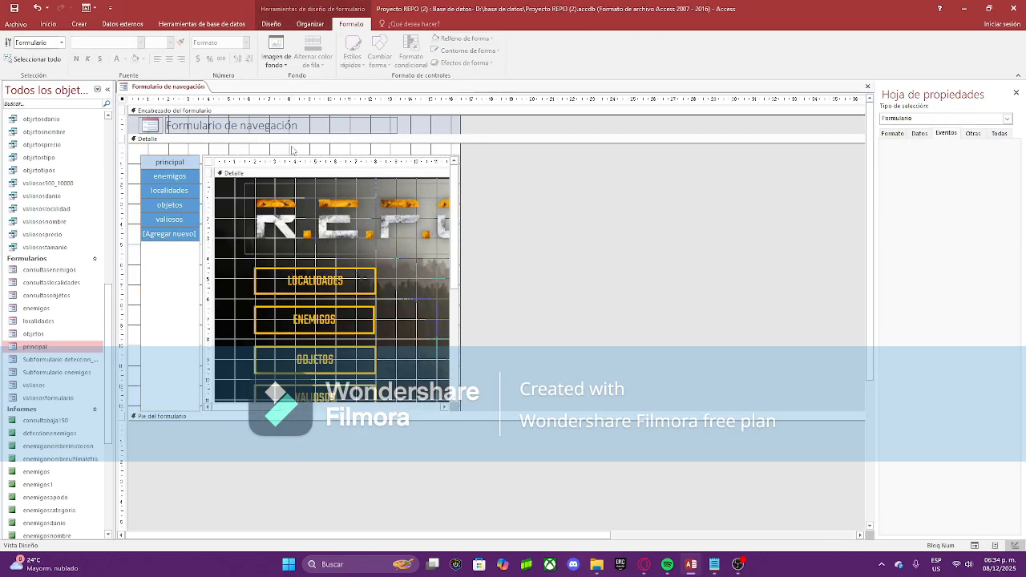
left_click(275, 50)
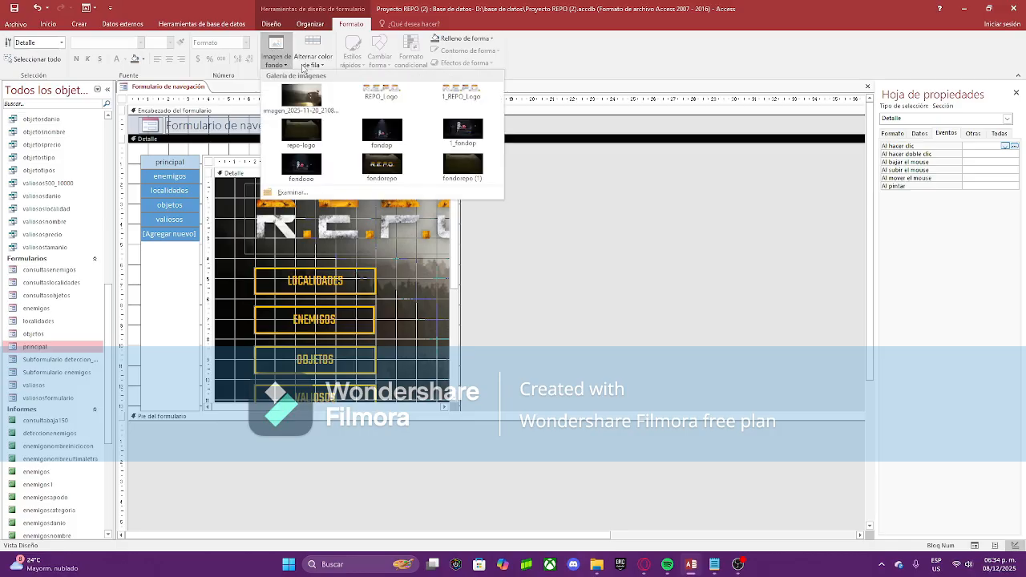
left_click(317, 132)
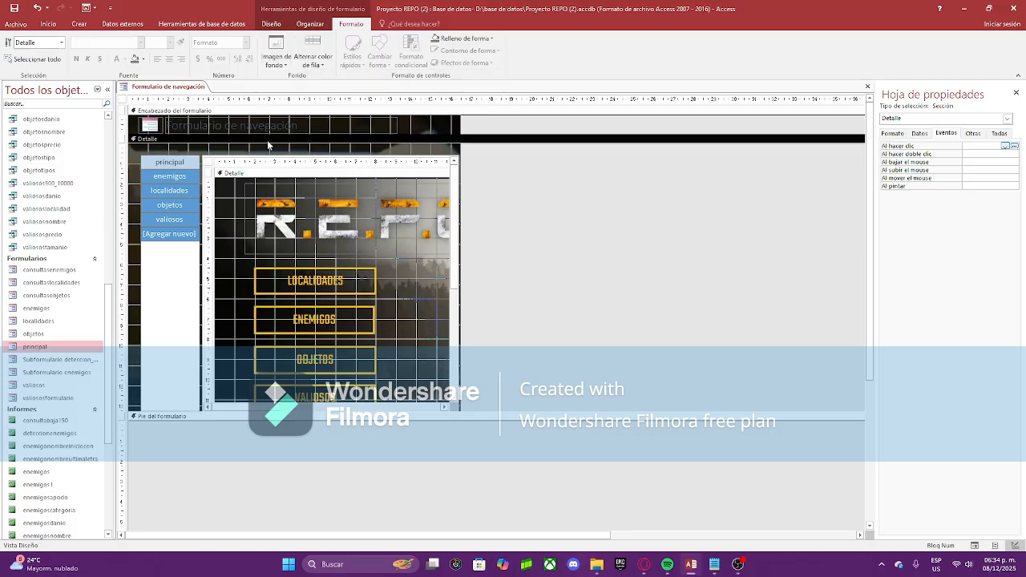
Step: Set the tab column's Relleno and Contorno de forma to Transparente
left_click(152, 323)
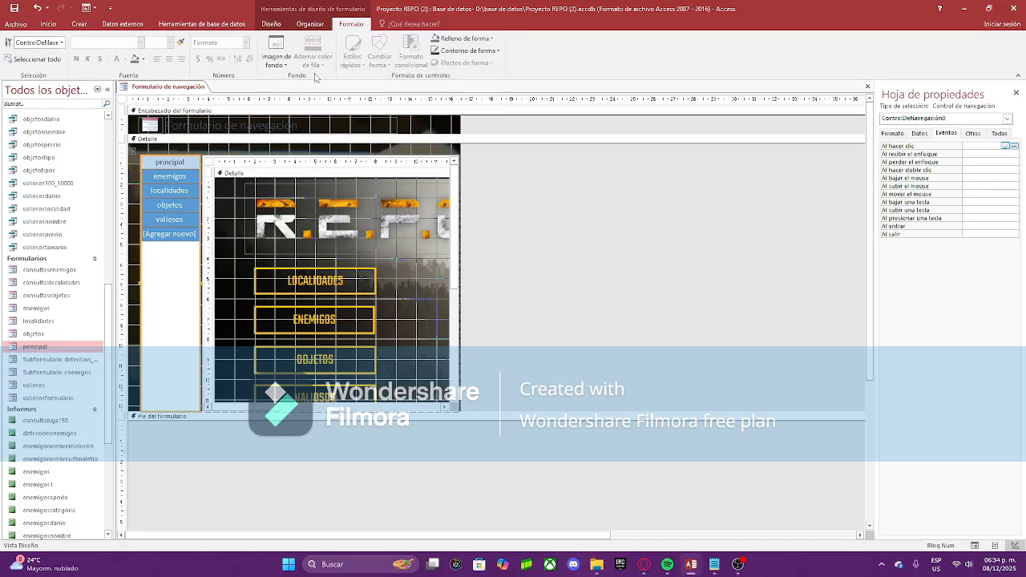
left_click(467, 39)
left_click(459, 223)
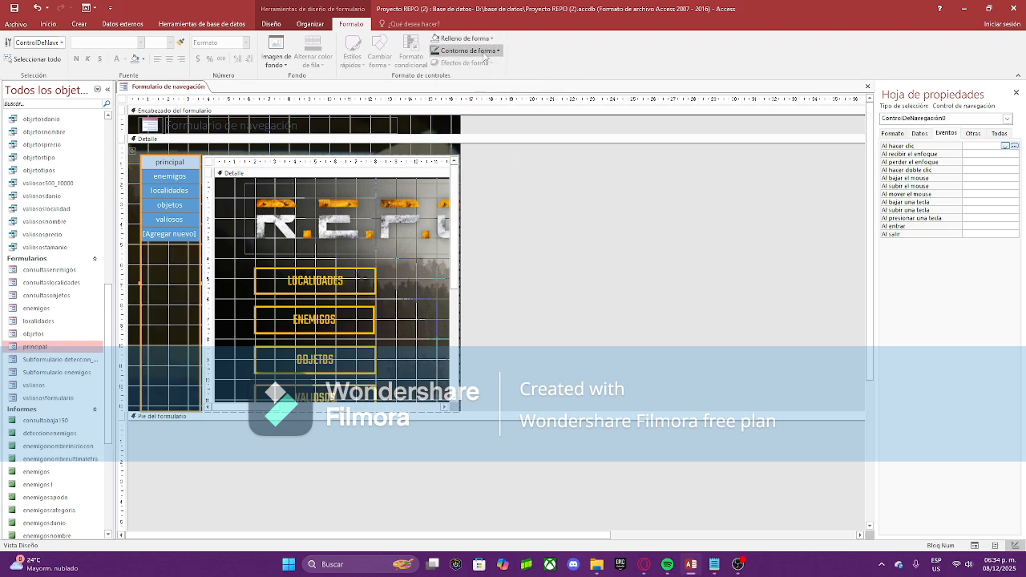
left_click(465, 50)
left_click(455, 234)
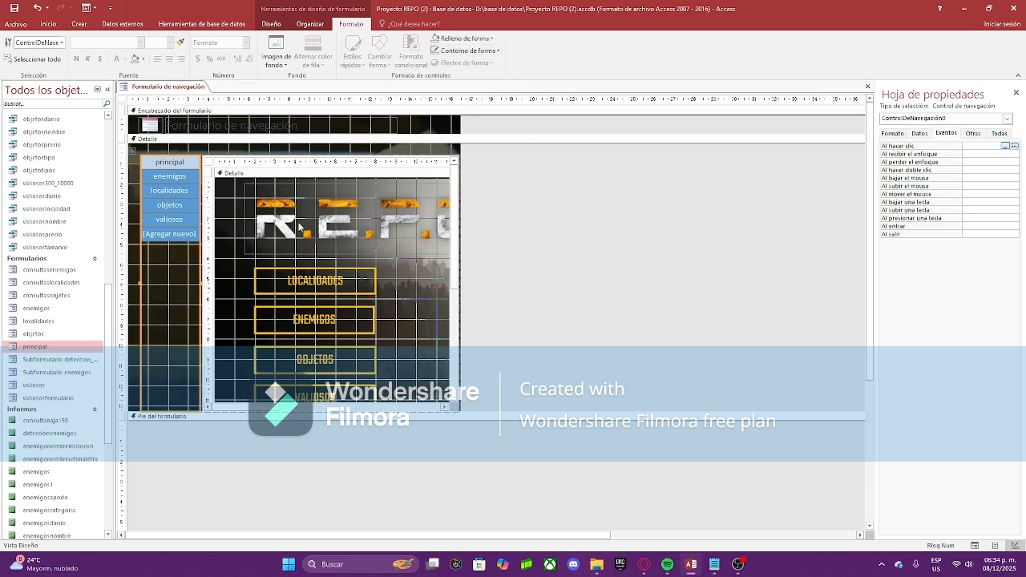
Step: Switch the navigation form to Form view
left_click(220, 166)
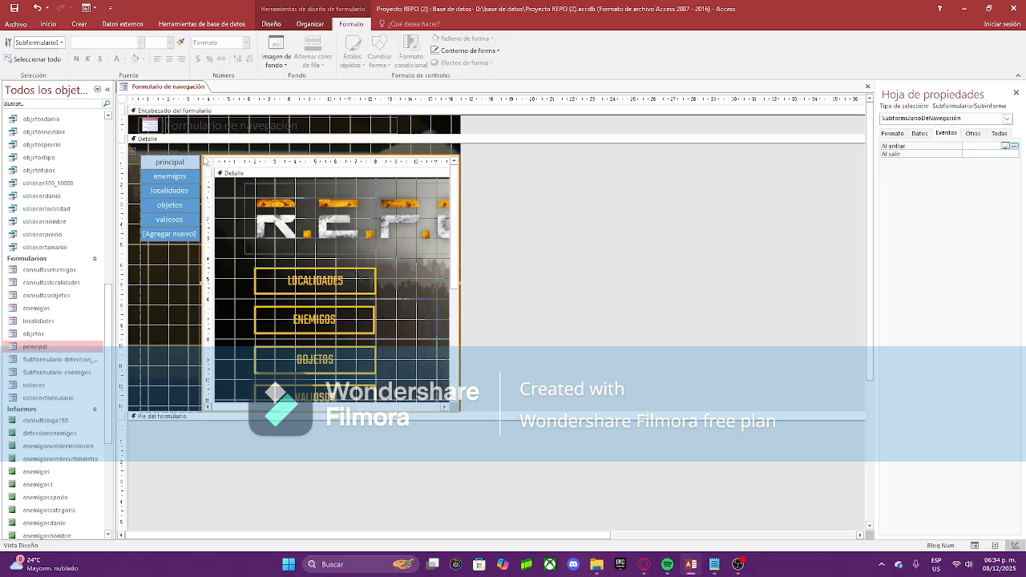
right_click(167, 86)
left_click(210, 137)
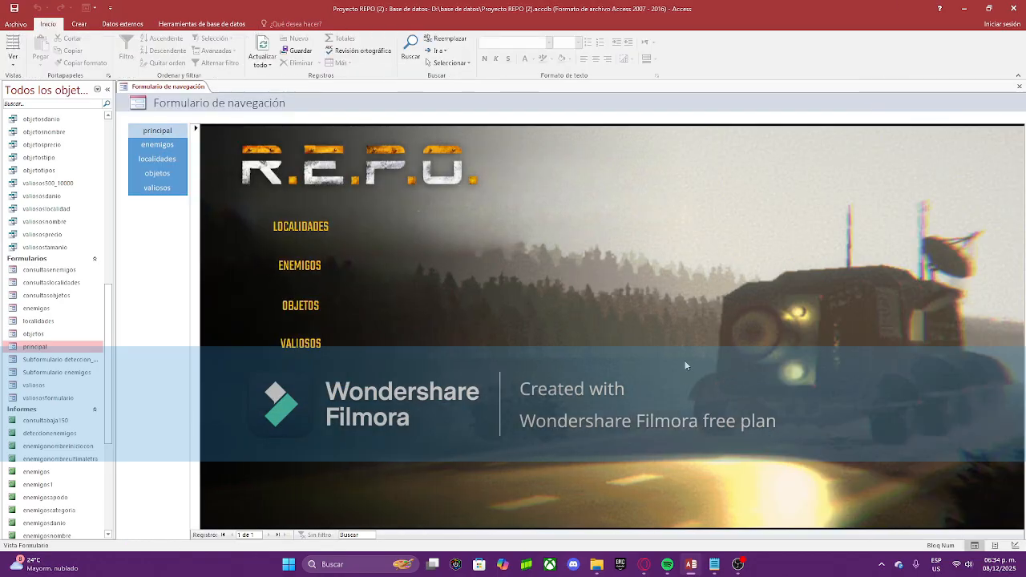
Step: Cycle twice through the principal, enemigos, localidades, objetos and valiosos tabs
left_click(149, 145)
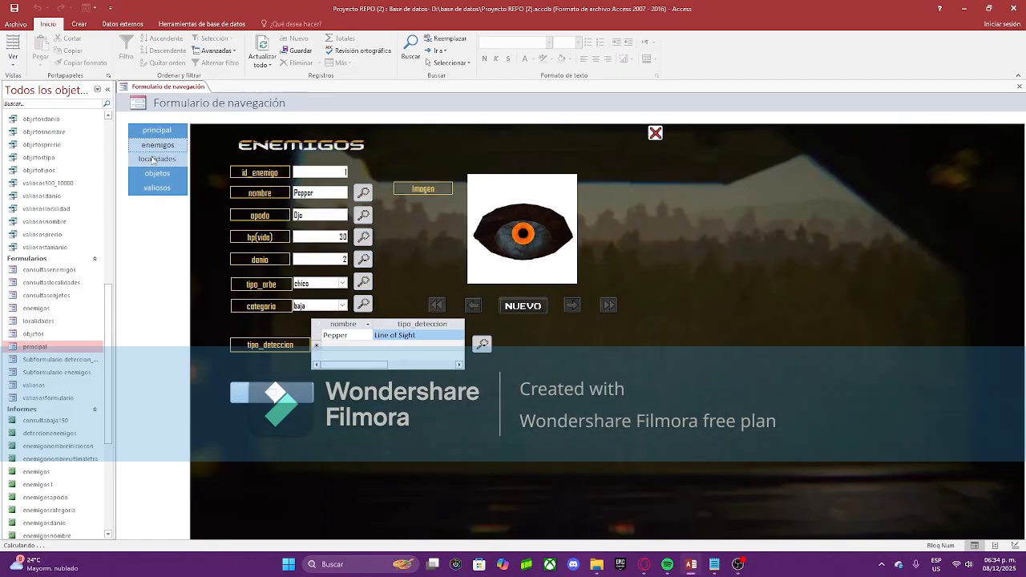
left_click(155, 159)
left_click(157, 173)
left_click(157, 188)
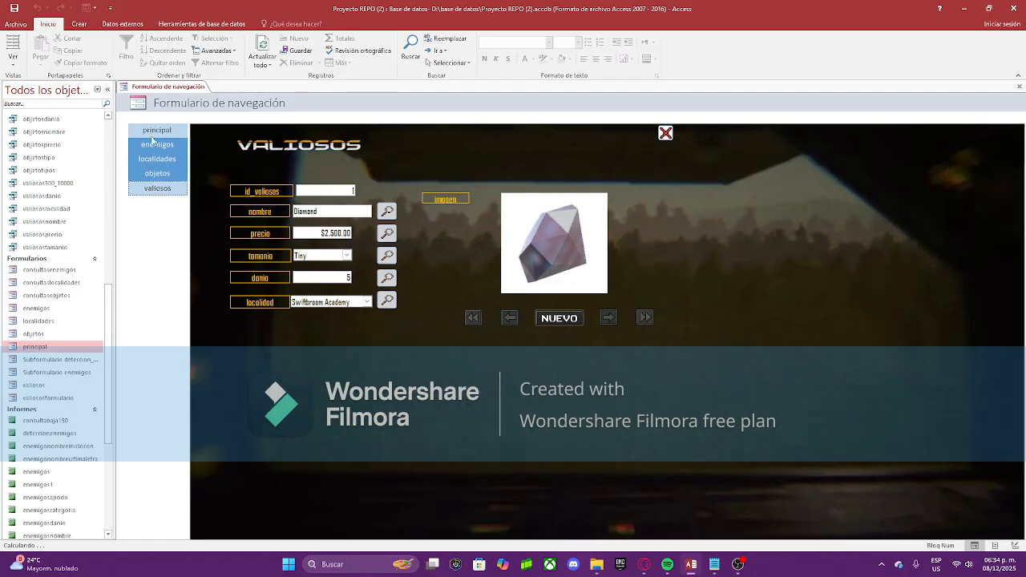
left_click(158, 131)
left_click(157, 144)
left_click(157, 159)
left_click(157, 173)
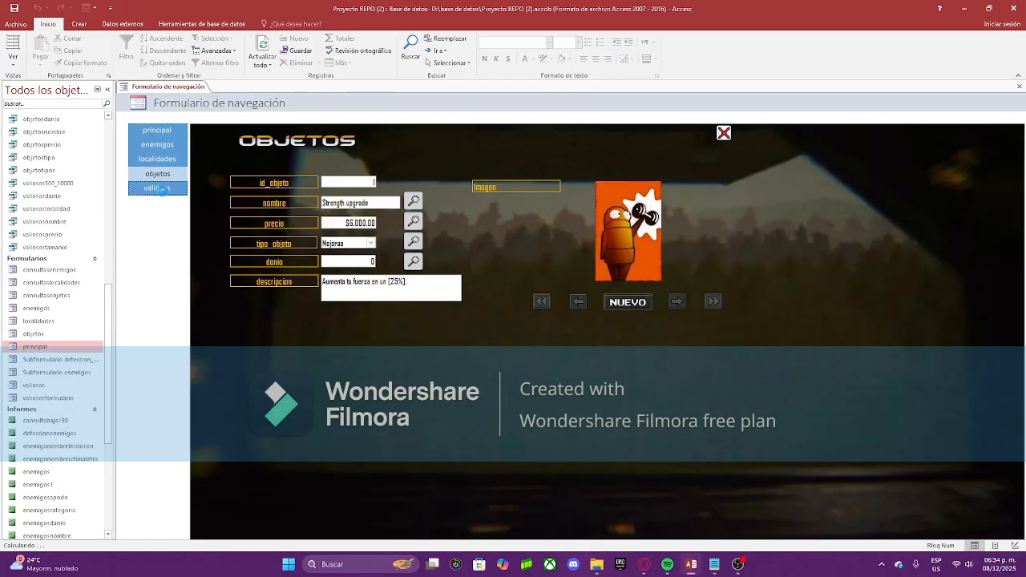
left_click(157, 188)
Step: Close the navigation form, discarding its unsaved changes
right_click(181, 90)
left_click(211, 108)
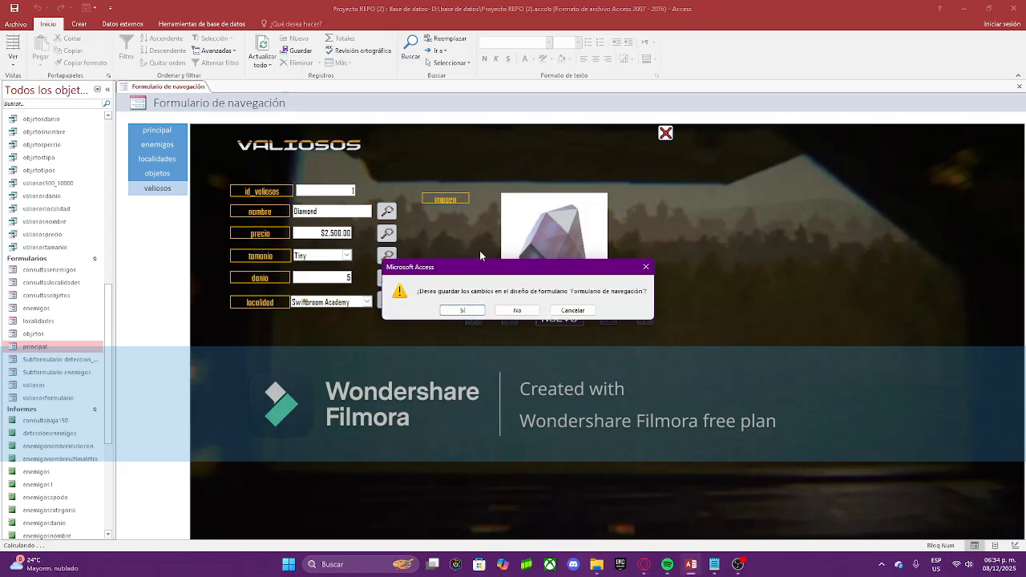
left_click(529, 314)
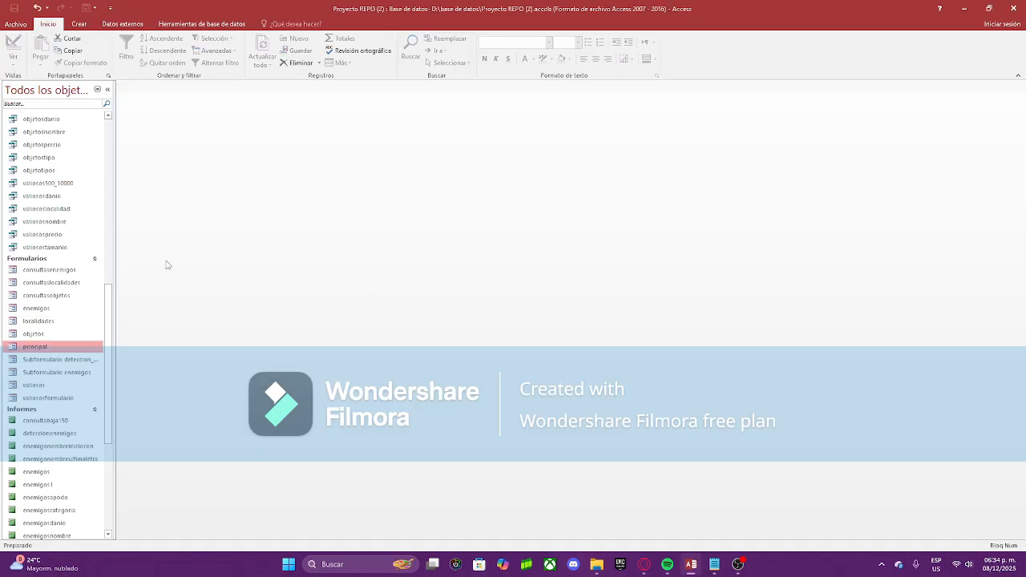
scroll(52, 282, "down", 1)
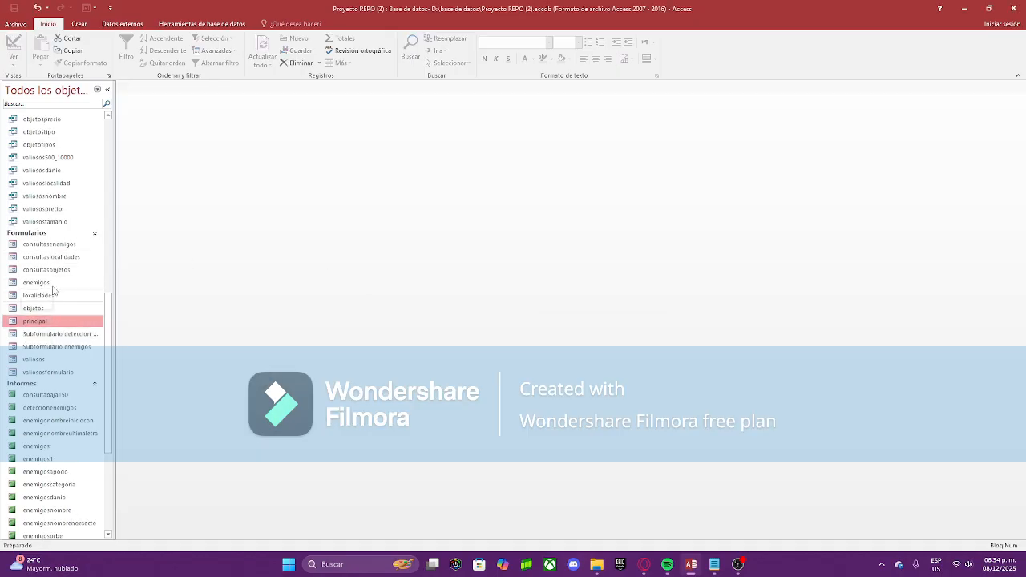
Step: Open principal and test the LOCALIDADES, ENEMIGOS, OBJETOS and VALIOSOS buttons, closing each form
double_click(36, 321)
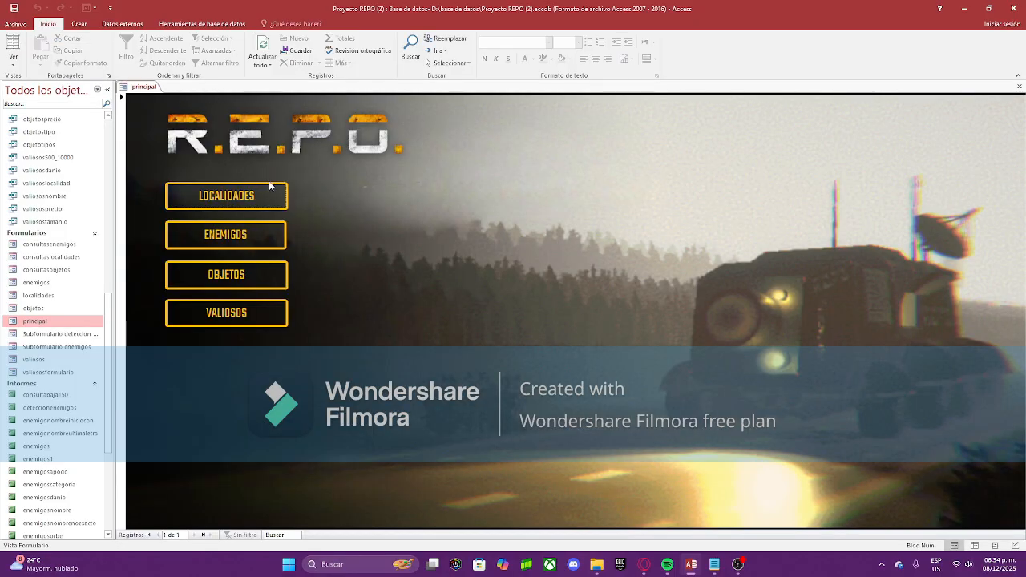
left_click(230, 198)
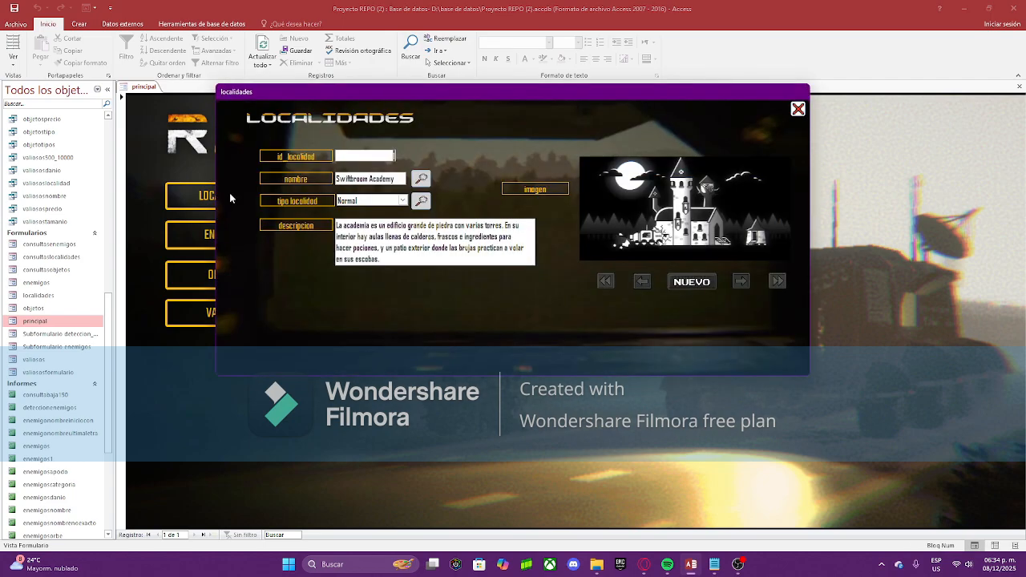
left_click(797, 113)
left_click(220, 237)
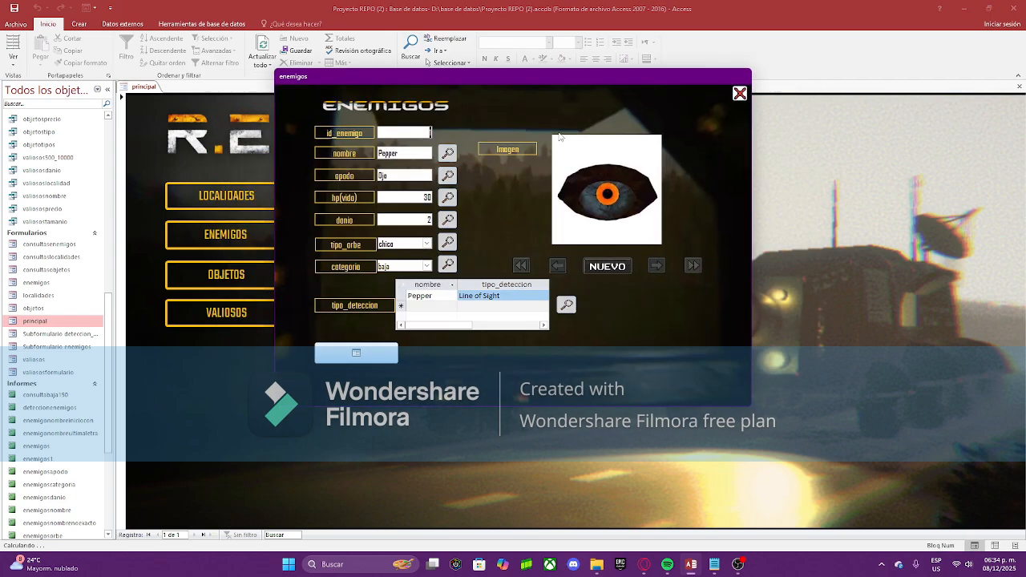
left_click(738, 94)
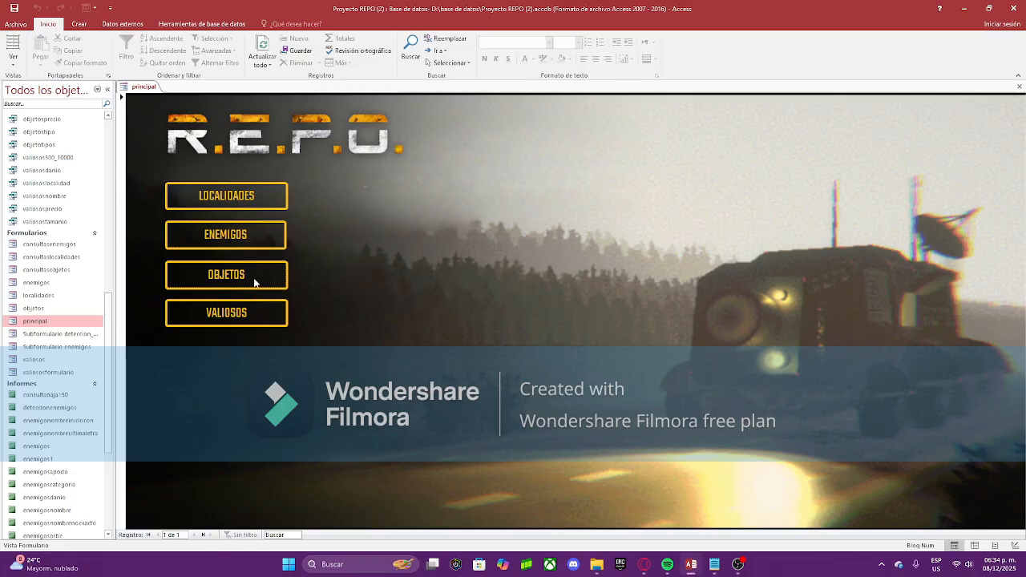
left_click(254, 279)
left_click(774, 102)
left_click(239, 320)
left_click(745, 107)
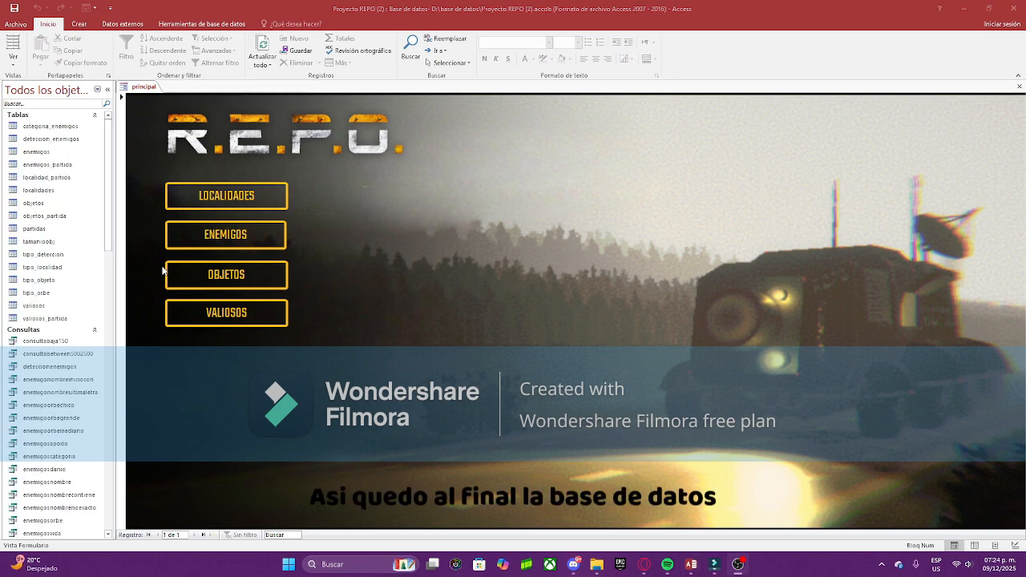
Step: Search localidades by partial name 'museum' to reach Museum of Human Art
left_click(225, 205)
left_click(741, 281)
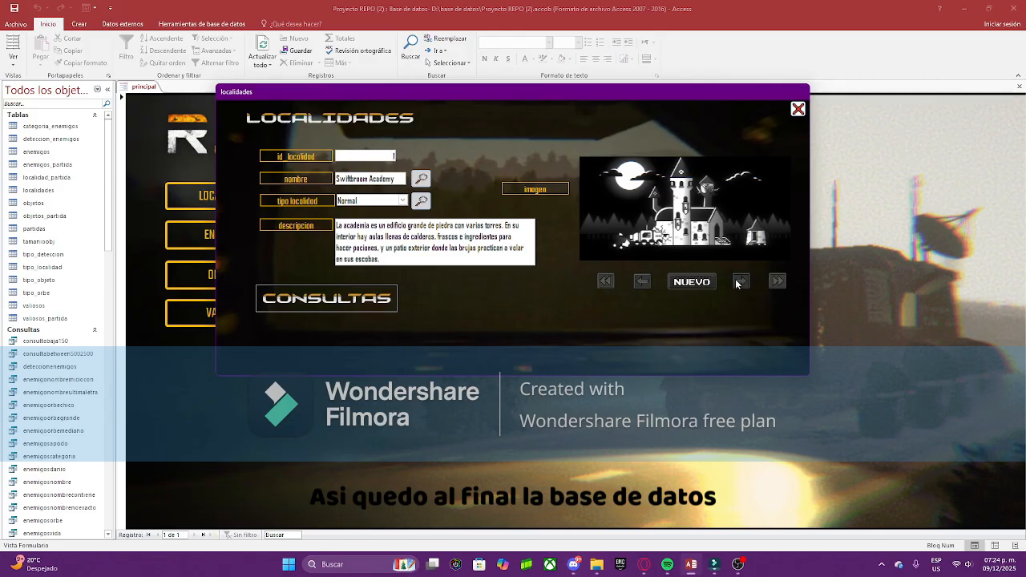
left_click(326, 298)
left_click(200, 165)
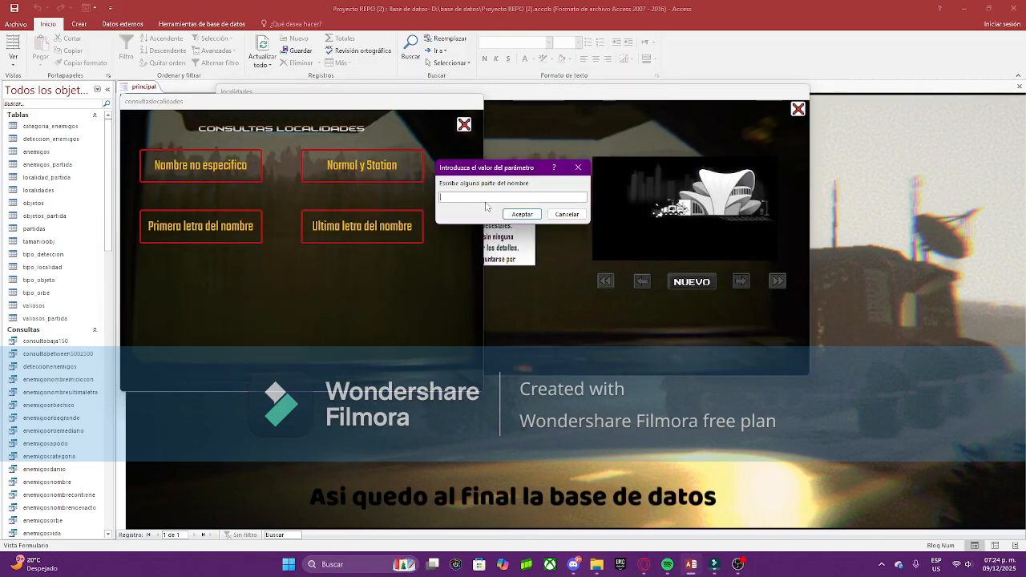
type("museum")
key("Return")
left_click(355, 169)
left_click(465, 126)
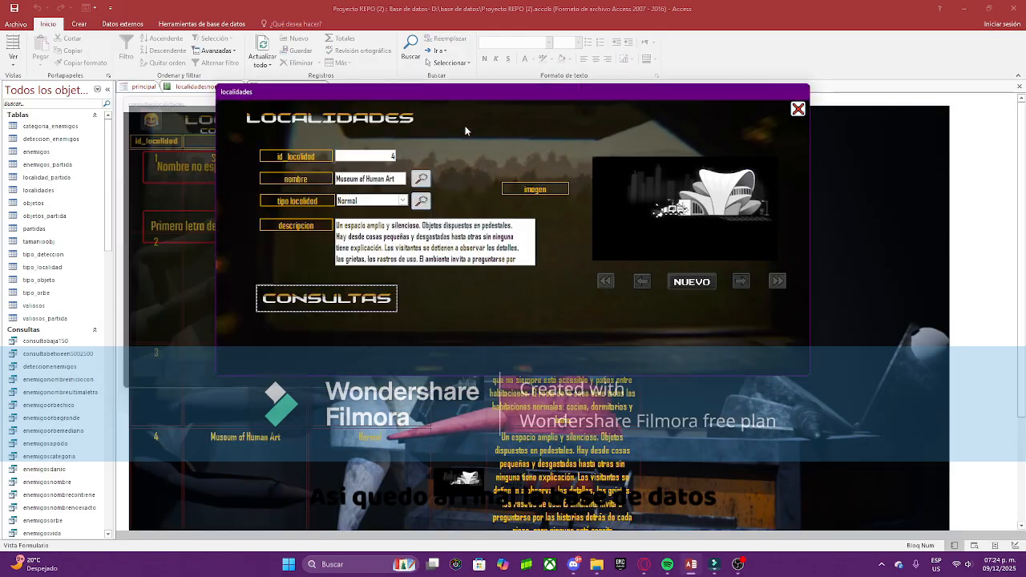